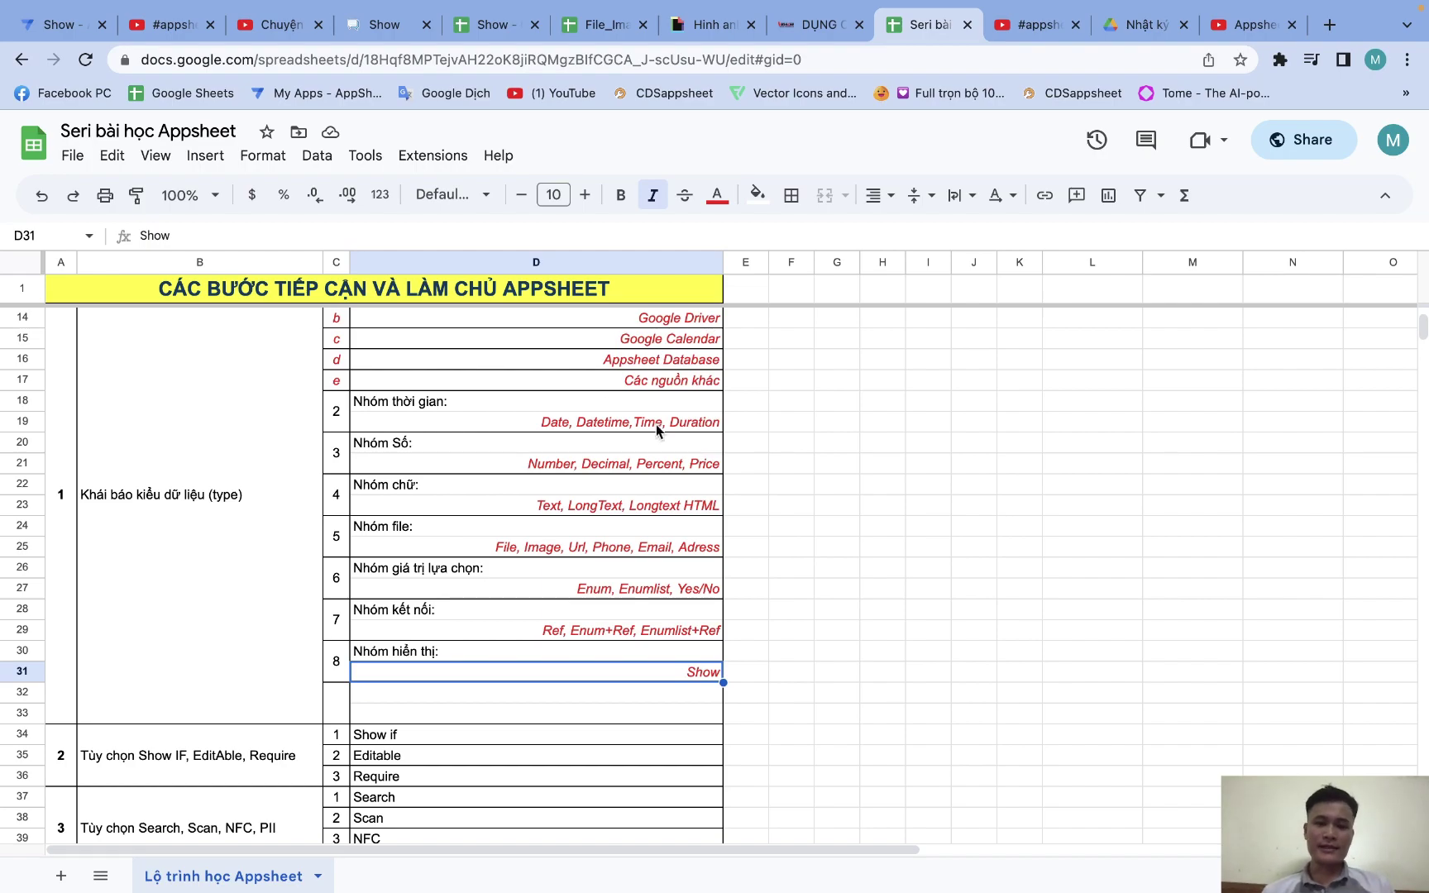
# Switch to the AppSheet editor and examine the ShowPageHeader table's Show-type columns, including Thongtinchung, Quequan and Trinhdohocvan
pyautogui.click(75, 37)
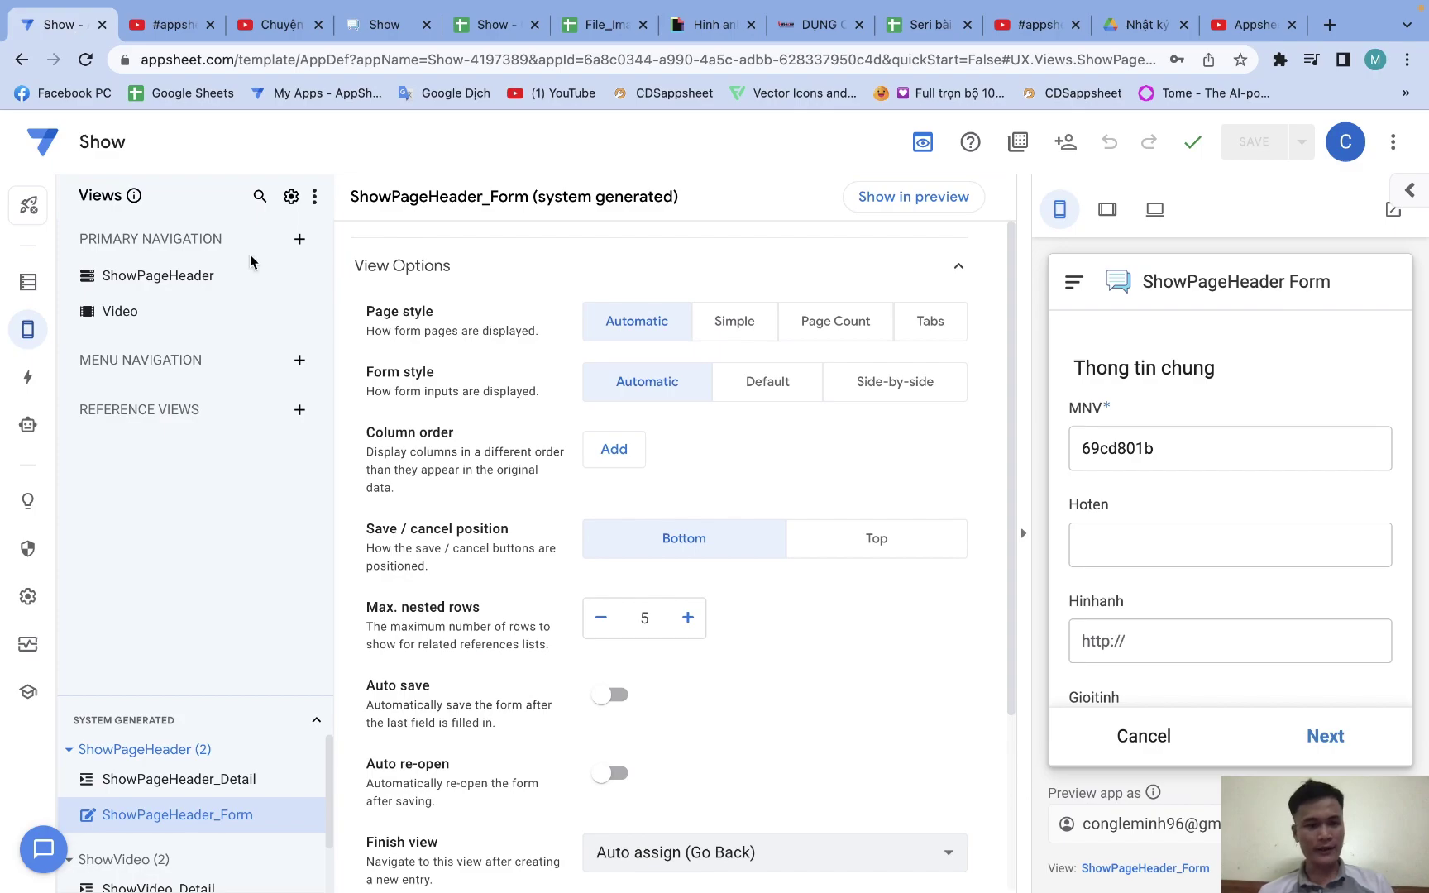
pyautogui.click(35, 284)
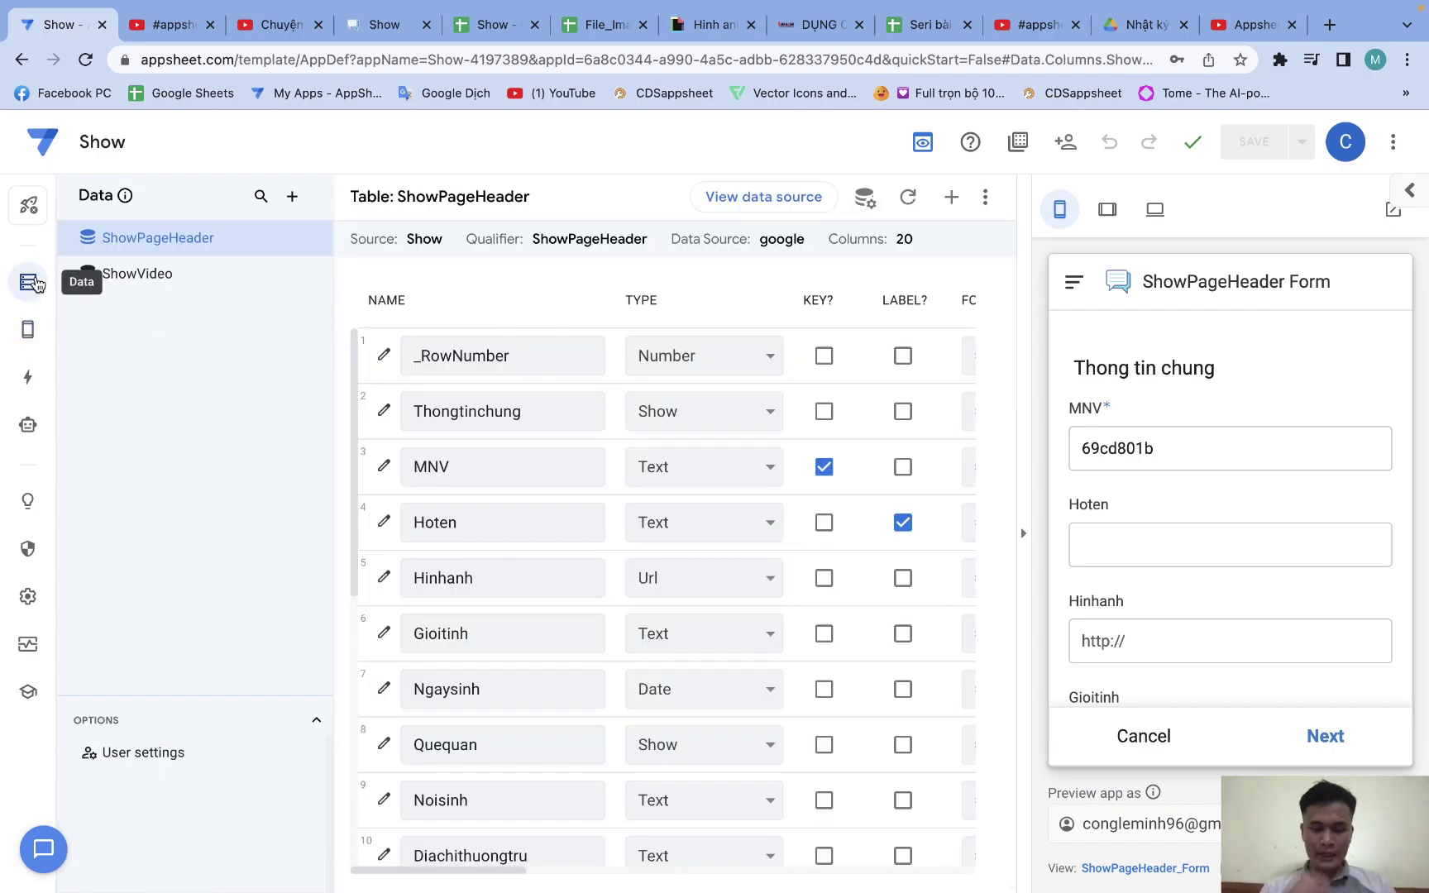
pyautogui.scroll(-5, 510, 552)
pyautogui.scroll(-3, 507, 545)
pyautogui.scroll(10, 508, 545)
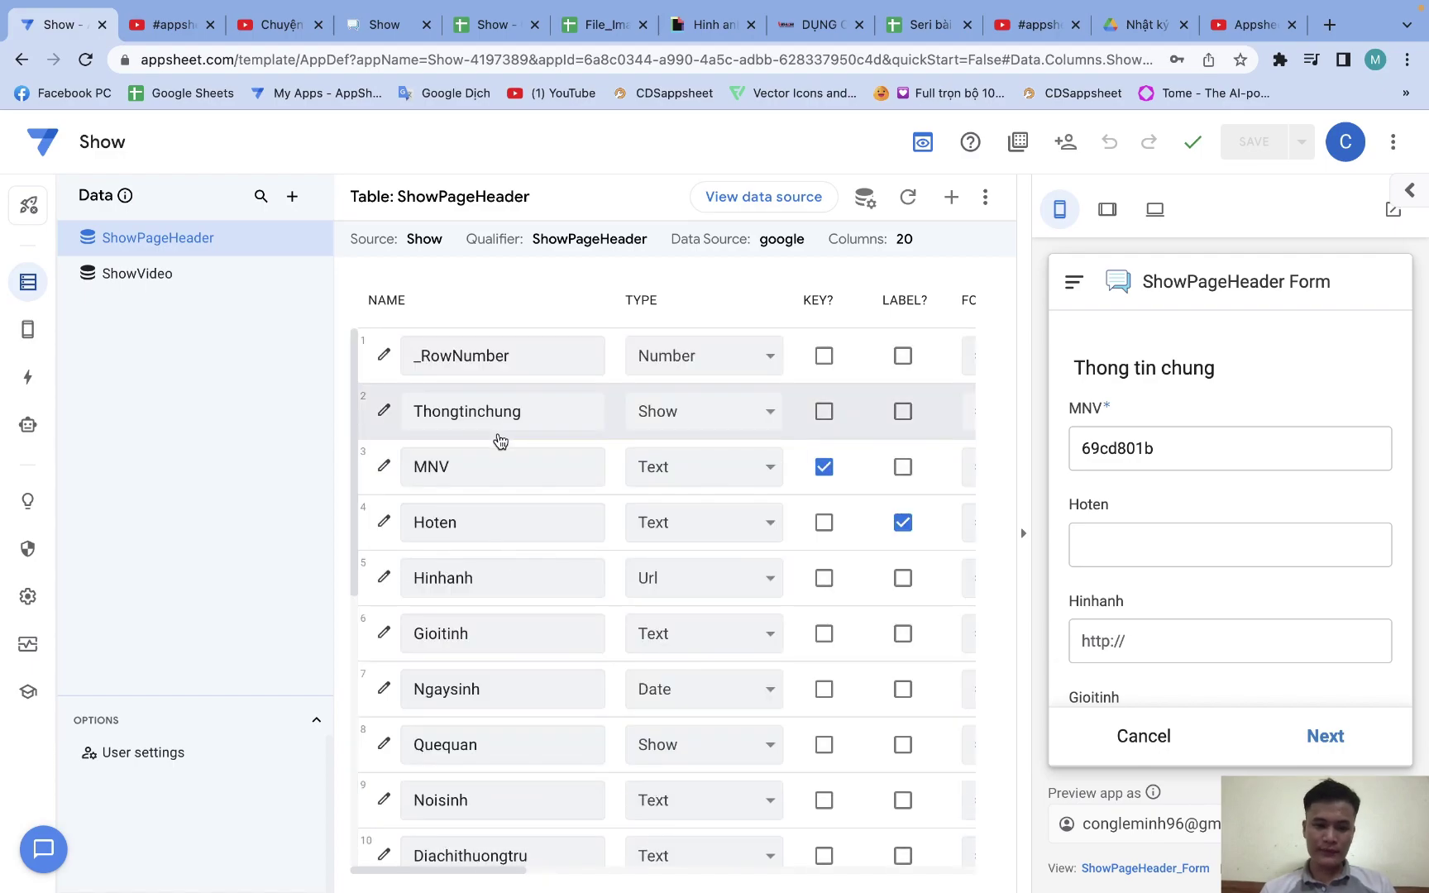
pyautogui.click(472, 428)
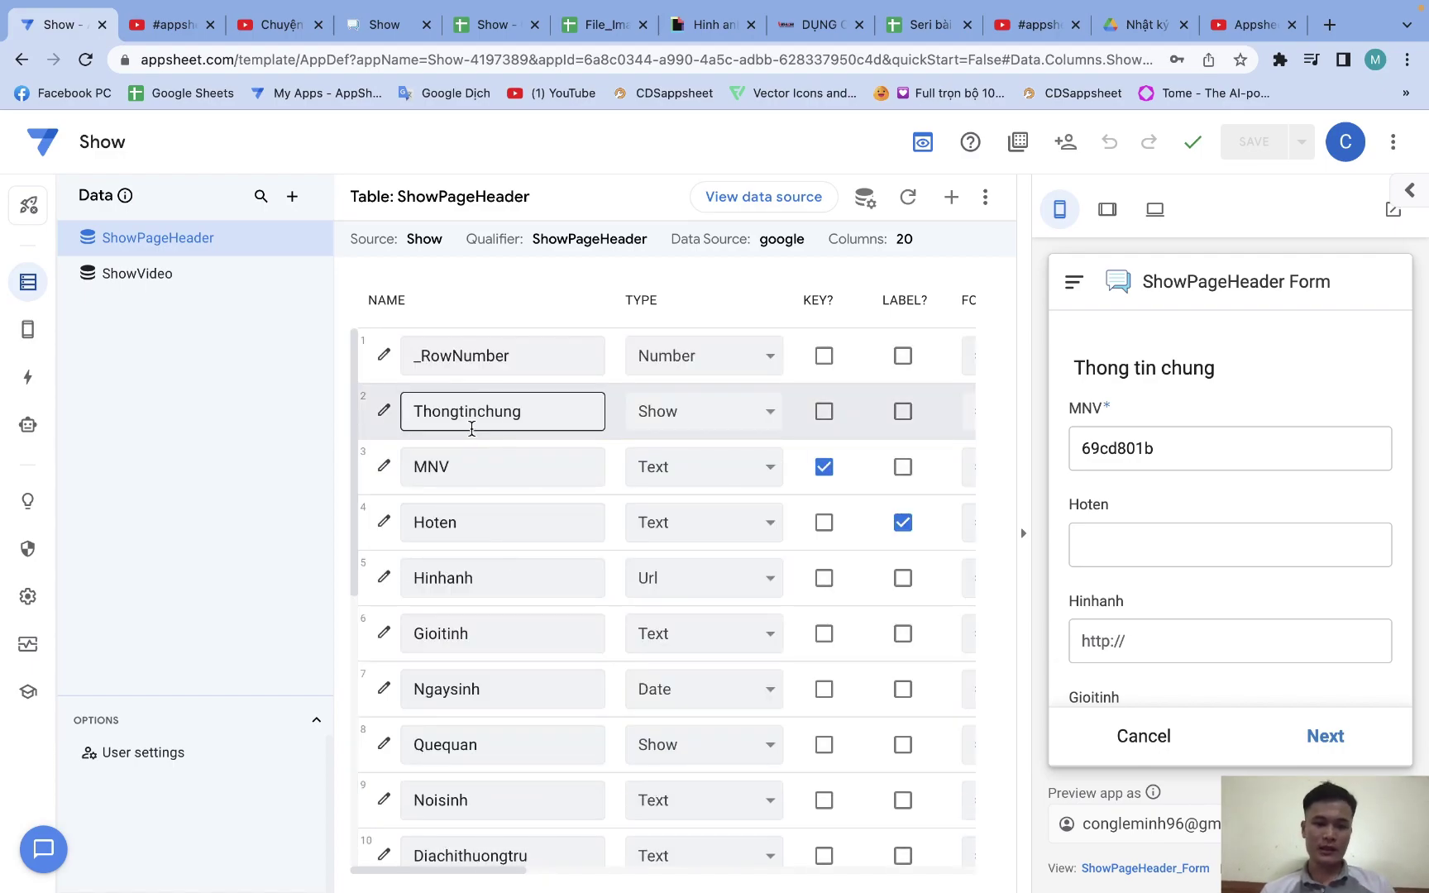
pyautogui.doubleClick(553, 413)
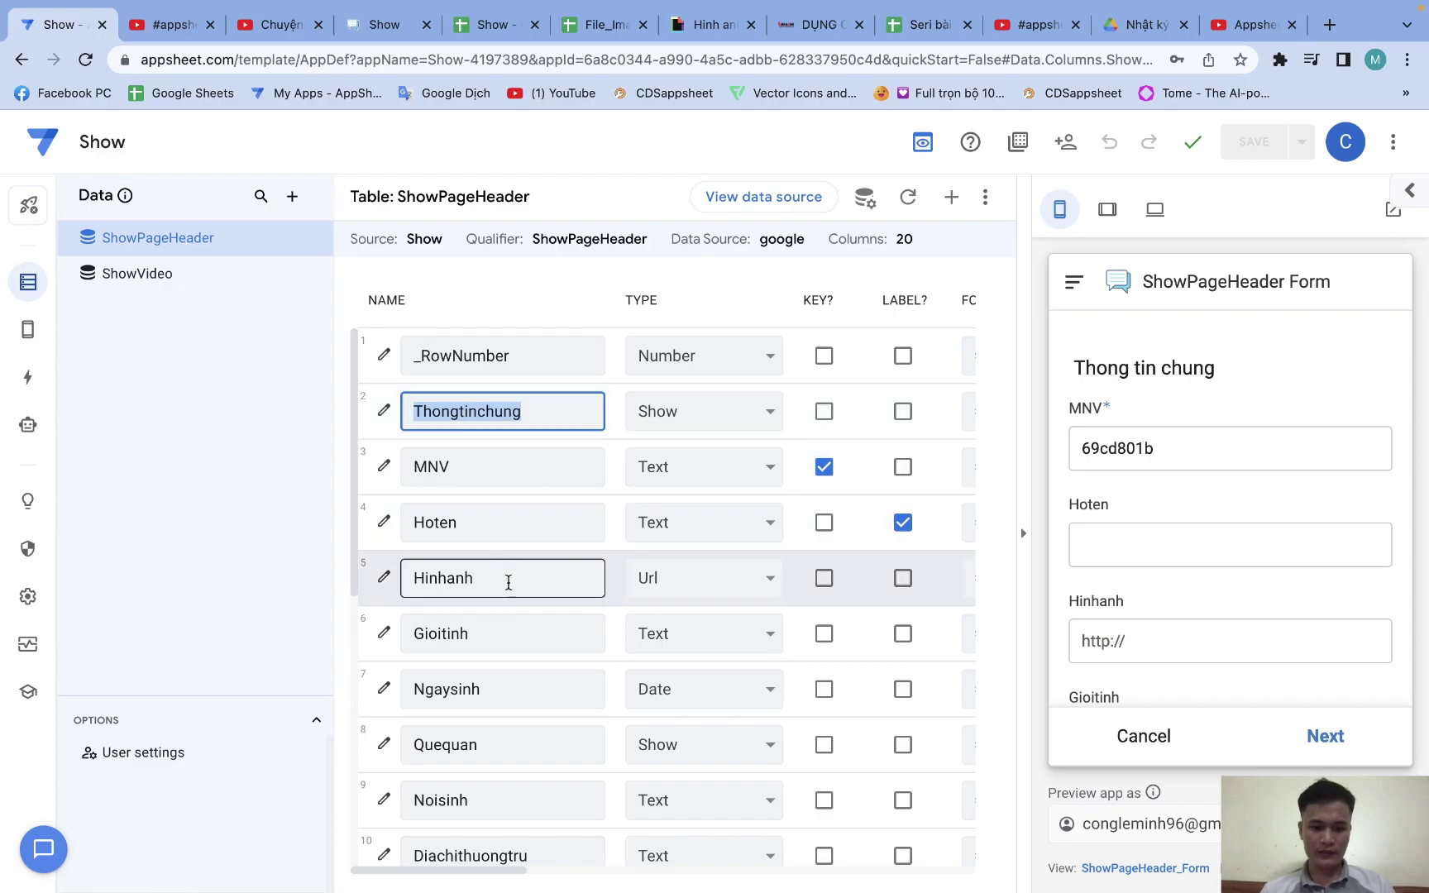
pyautogui.scroll(-2, 509, 579)
pyautogui.click(488, 616)
pyautogui.doubleClick(488, 616)
pyautogui.scroll(-2, 496, 645)
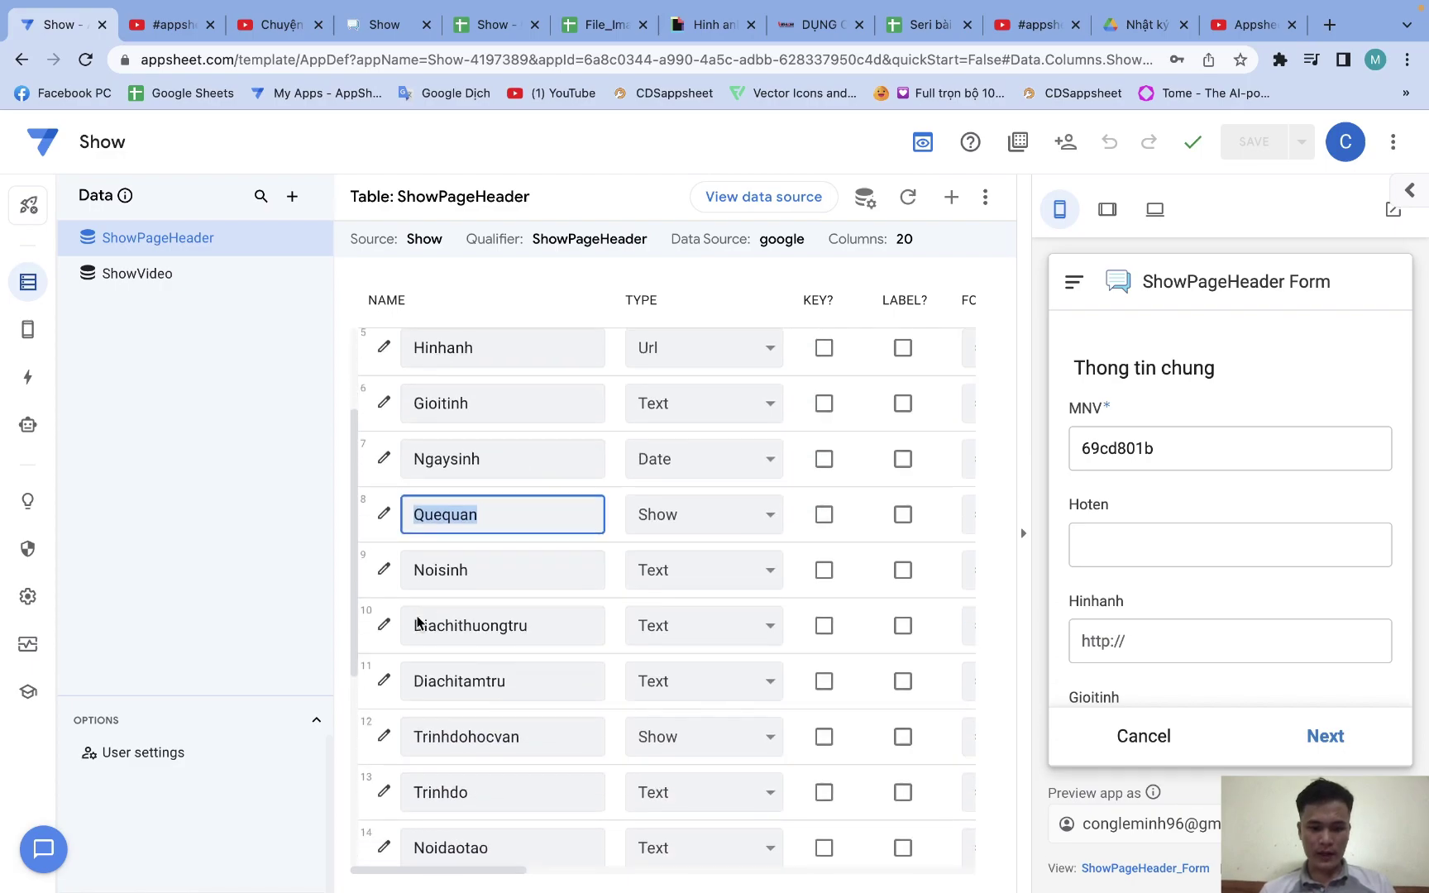
pyautogui.click(529, 693)
pyautogui.doubleClick(529, 693)
pyautogui.scroll(-3, 525, 702)
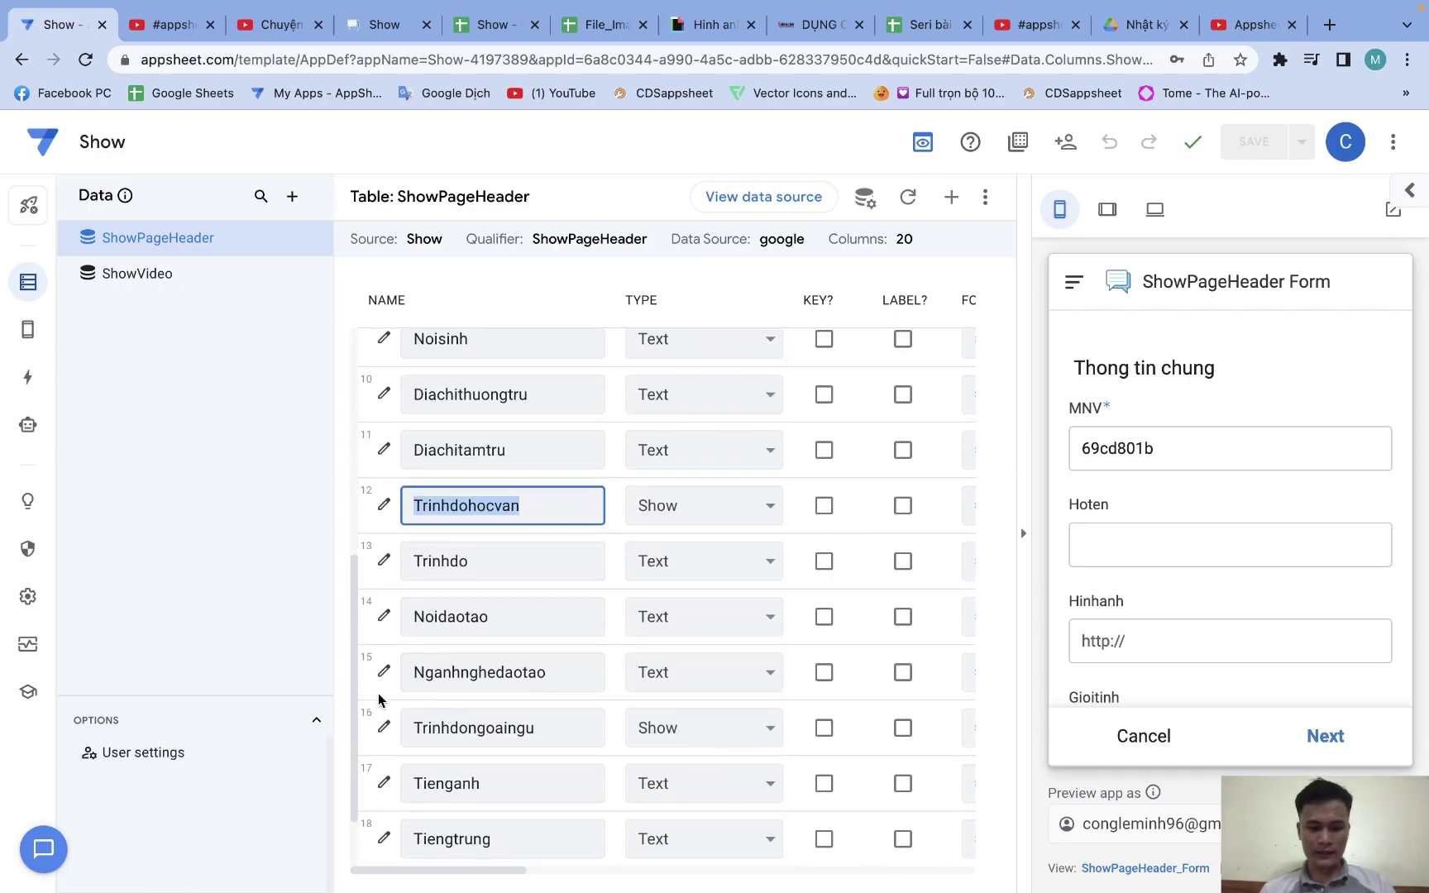
pyautogui.scroll(6, 521, 720)
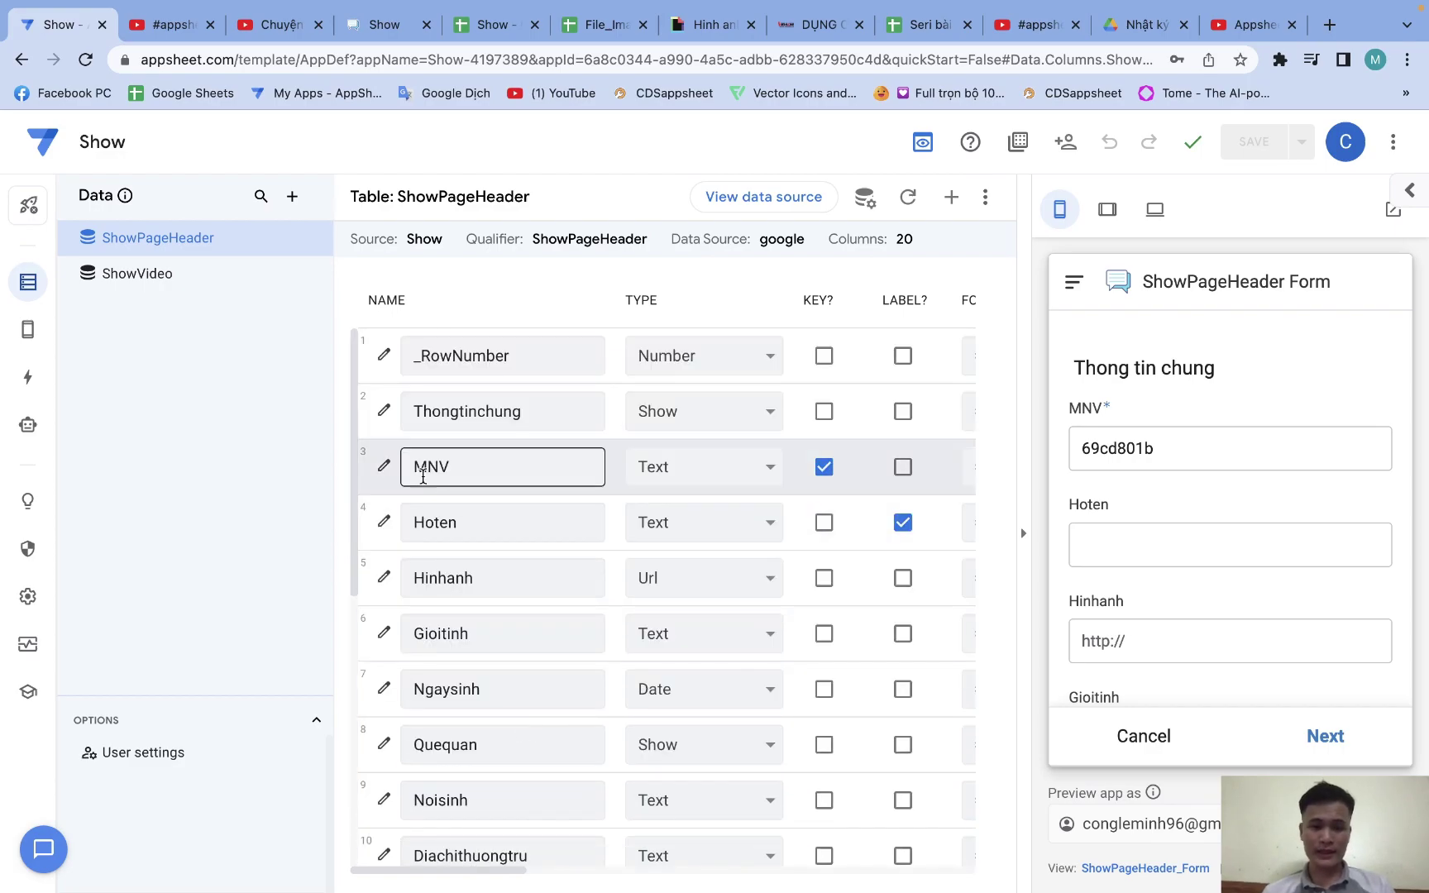
# Review the Type Details of the Thongtinchung column and its available categories, keeping Page_Header selected
pyautogui.click(385, 410)
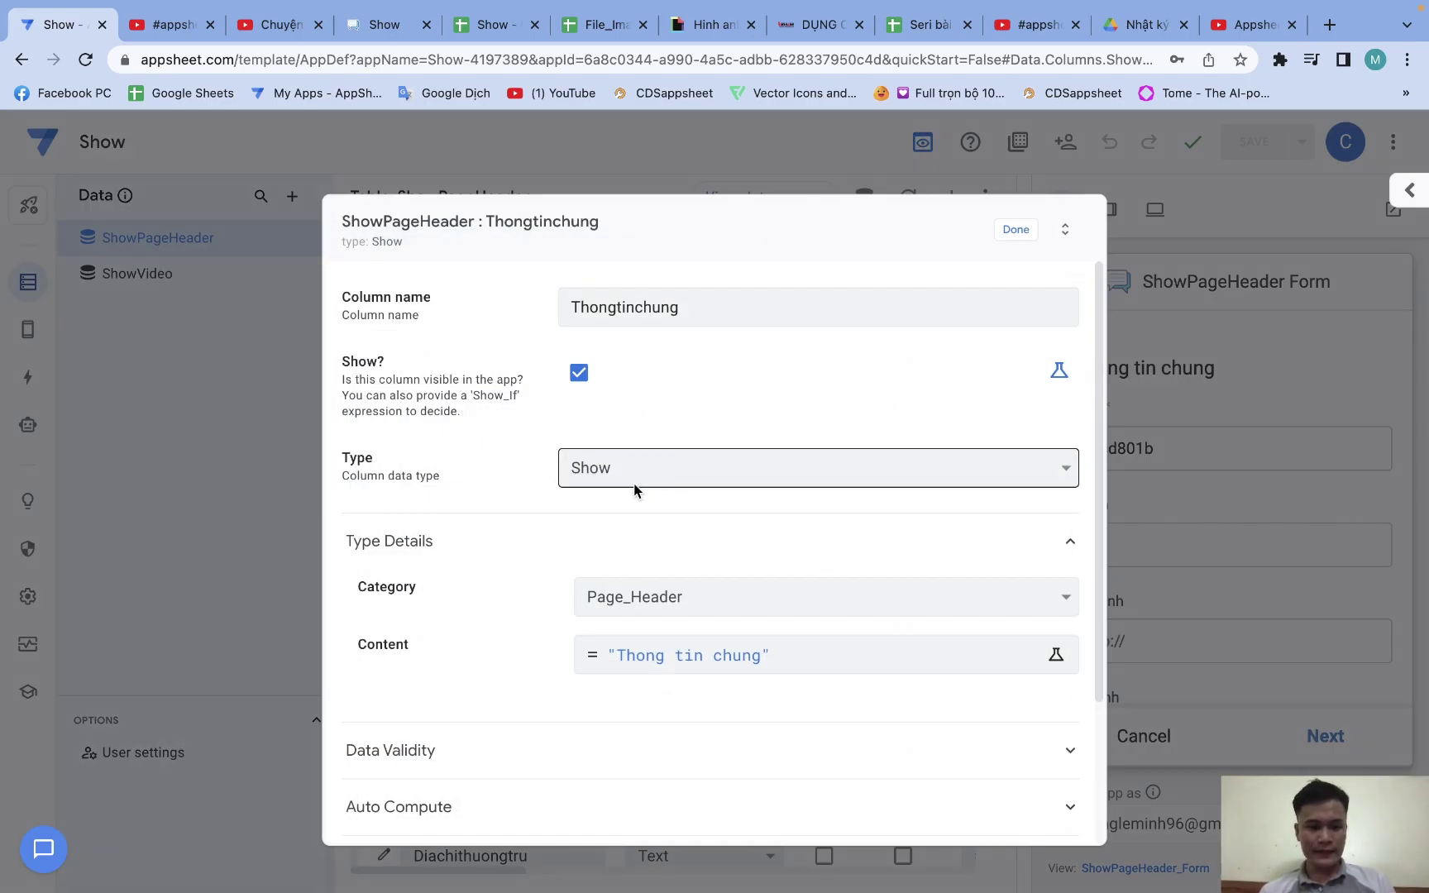
pyautogui.moveTo(446, 546); pyautogui.dragTo(332, 551)
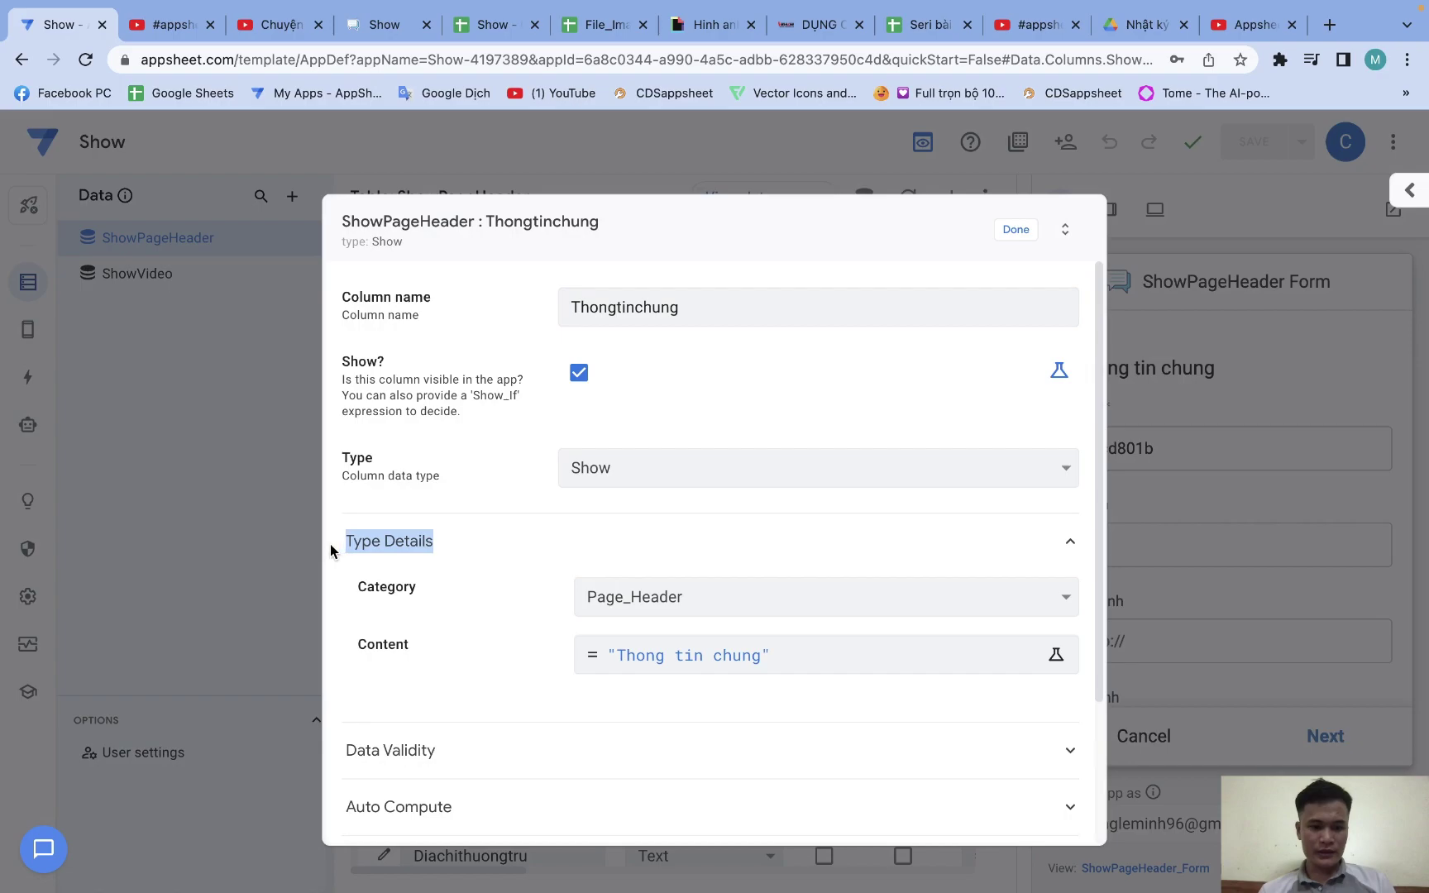
pyautogui.click(620, 597)
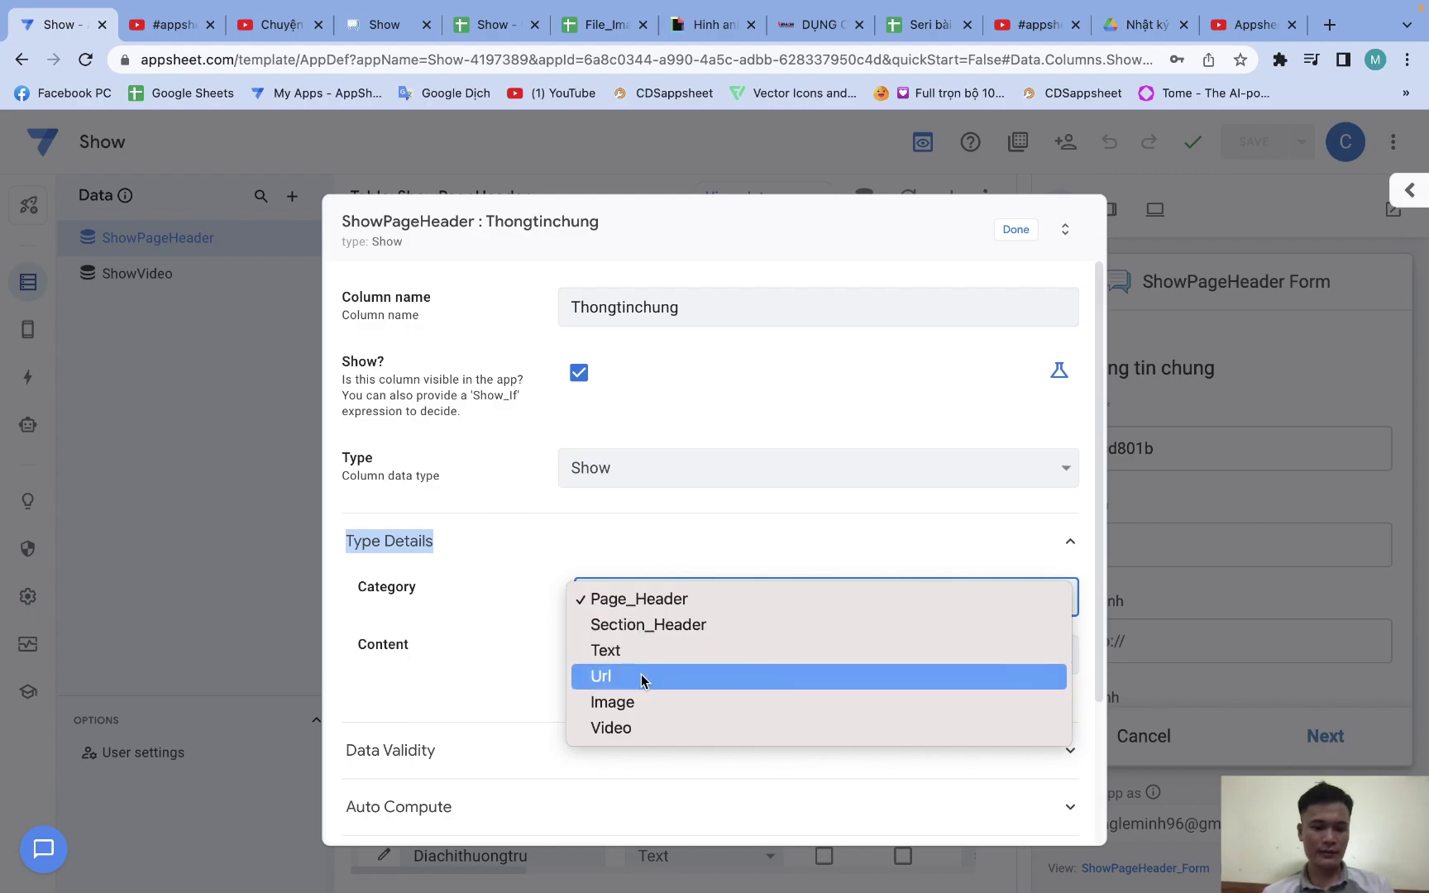
pyautogui.click(677, 603)
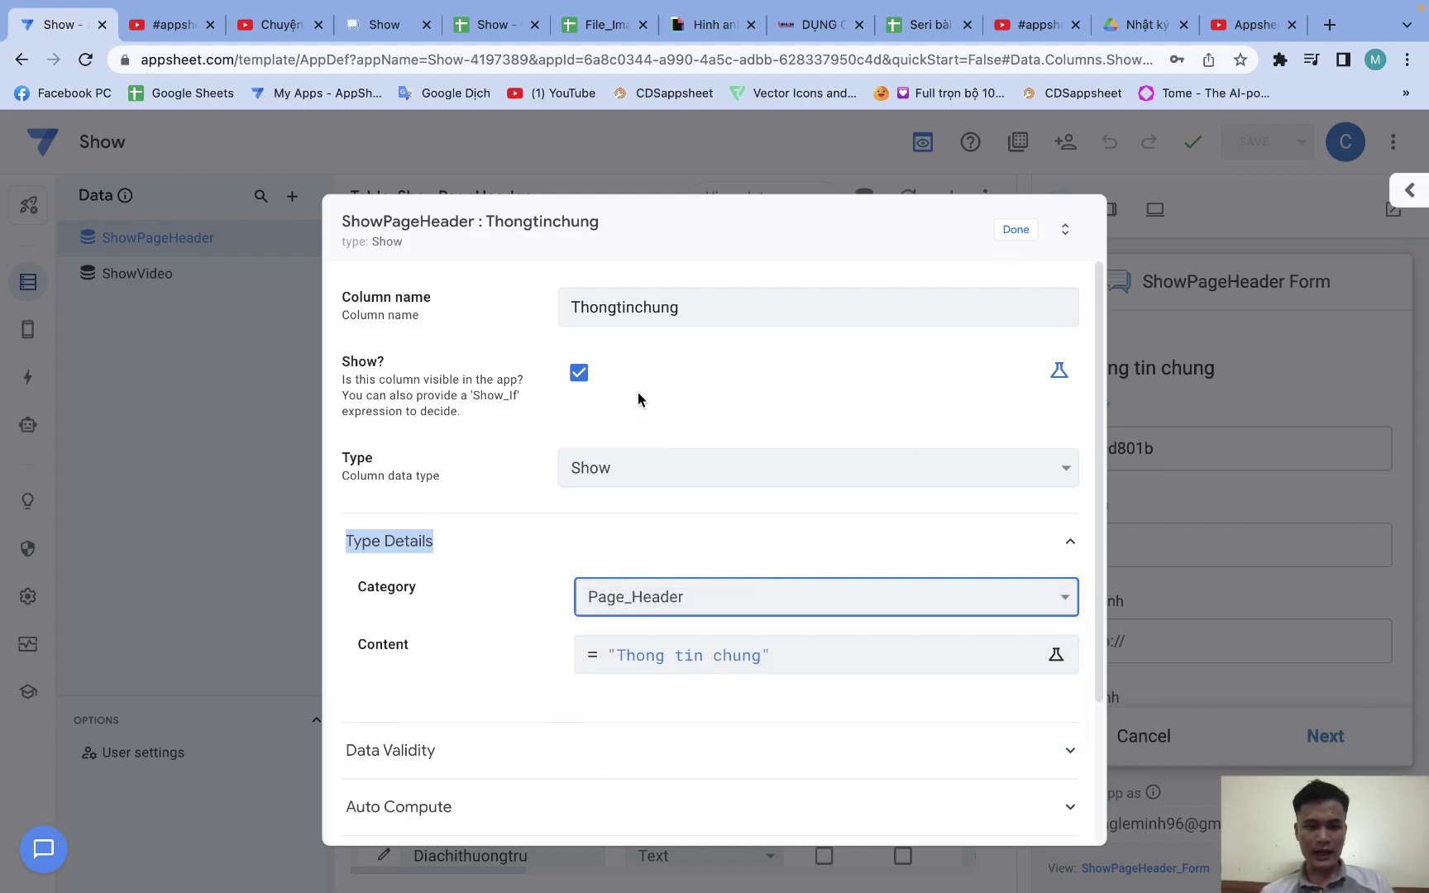
pyautogui.click(1022, 234)
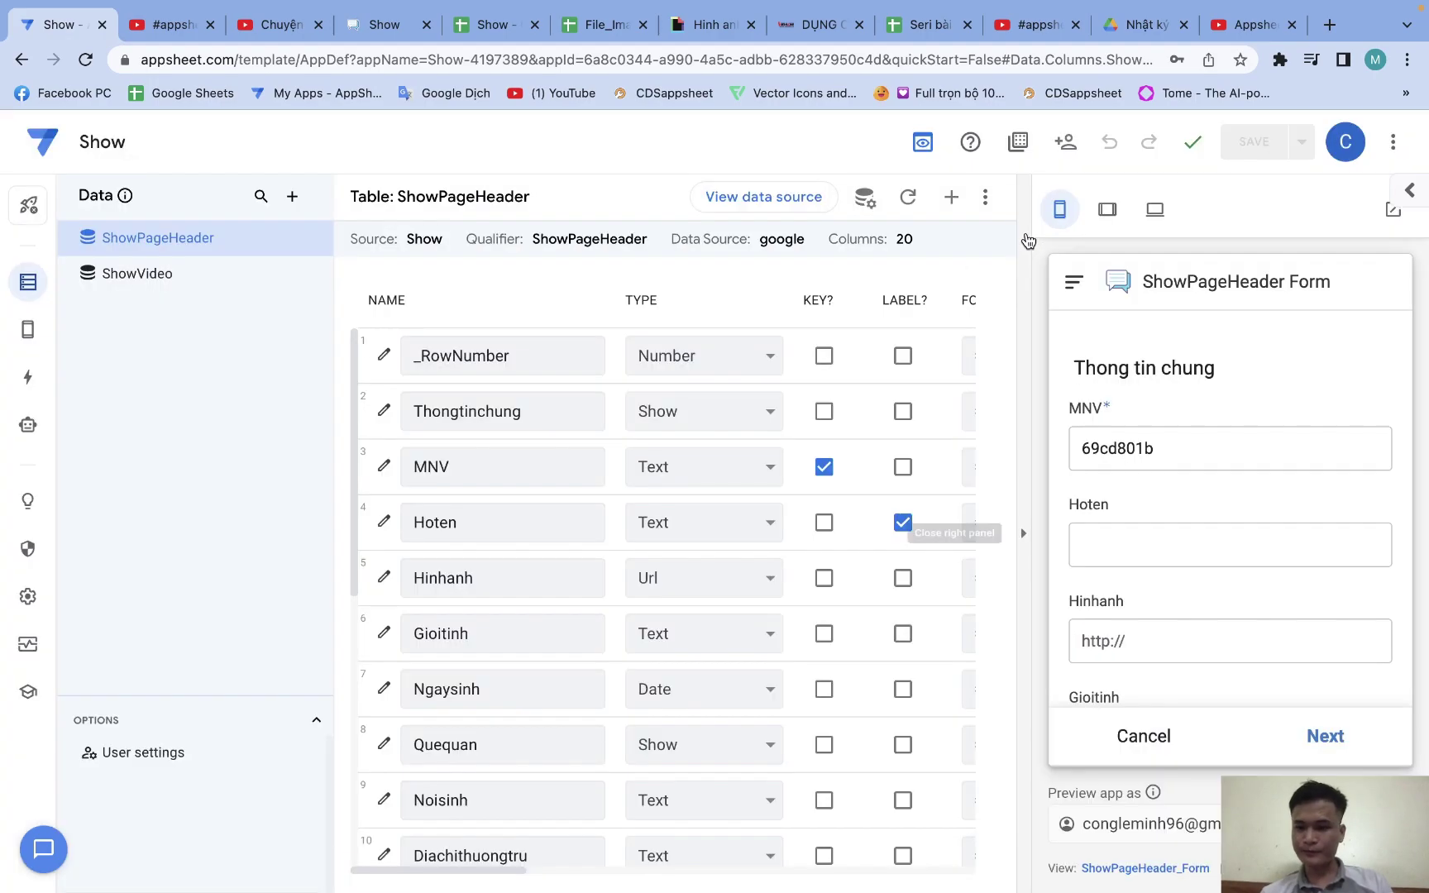
# Cancel the previewed form, start a new entry and go through its pages up to Trình độ ngoại ngữ
pyautogui.click(1161, 737)
pyautogui.click(1365, 662)
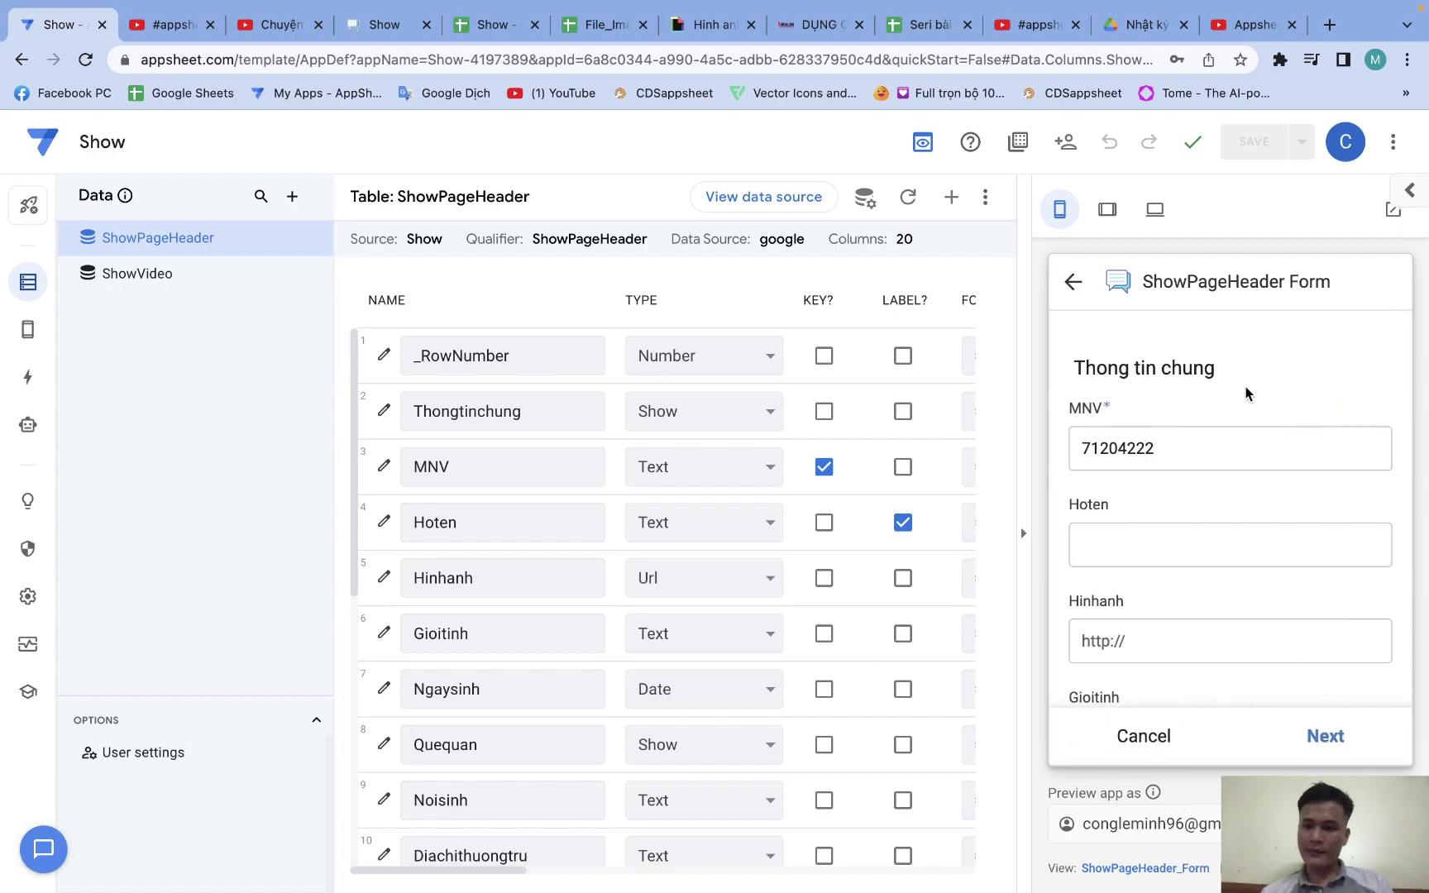
pyautogui.scroll(-2, 1209, 446)
pyautogui.scroll(2, 1209, 447)
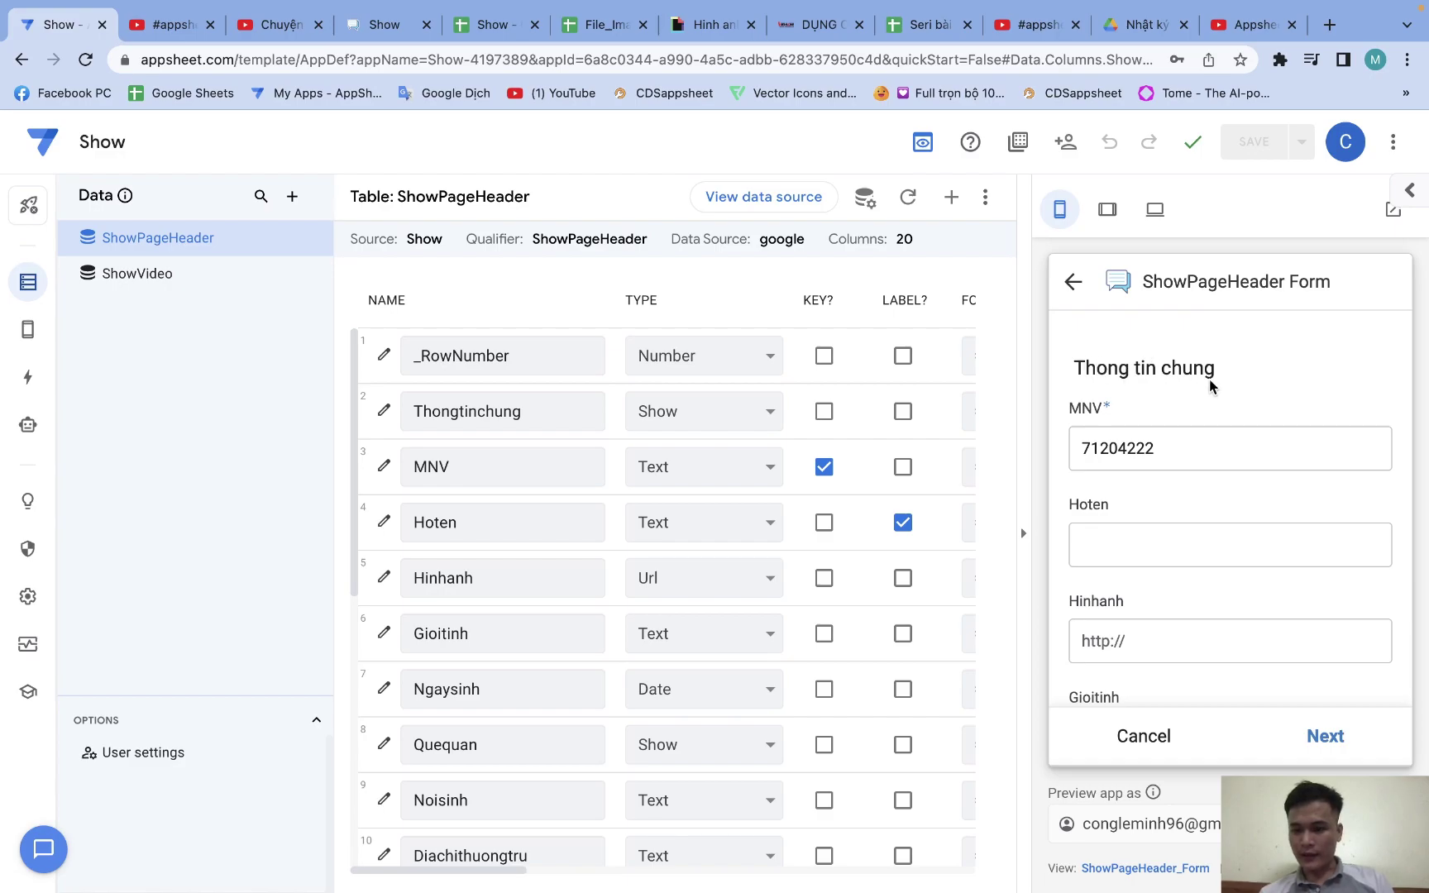
pyautogui.scroll(-3, 1257, 630)
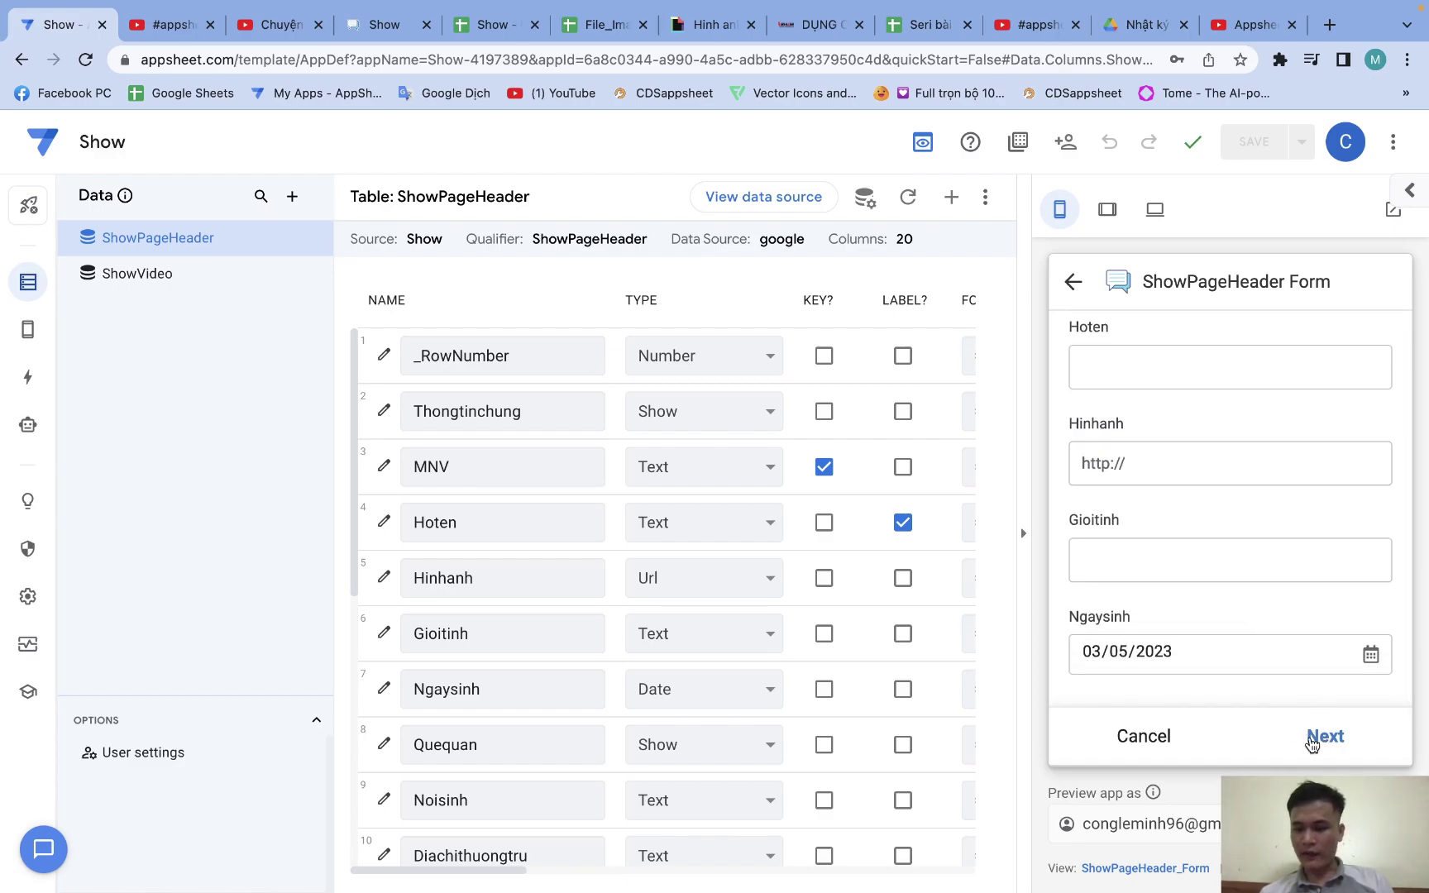
pyautogui.scroll(3, 1300, 603)
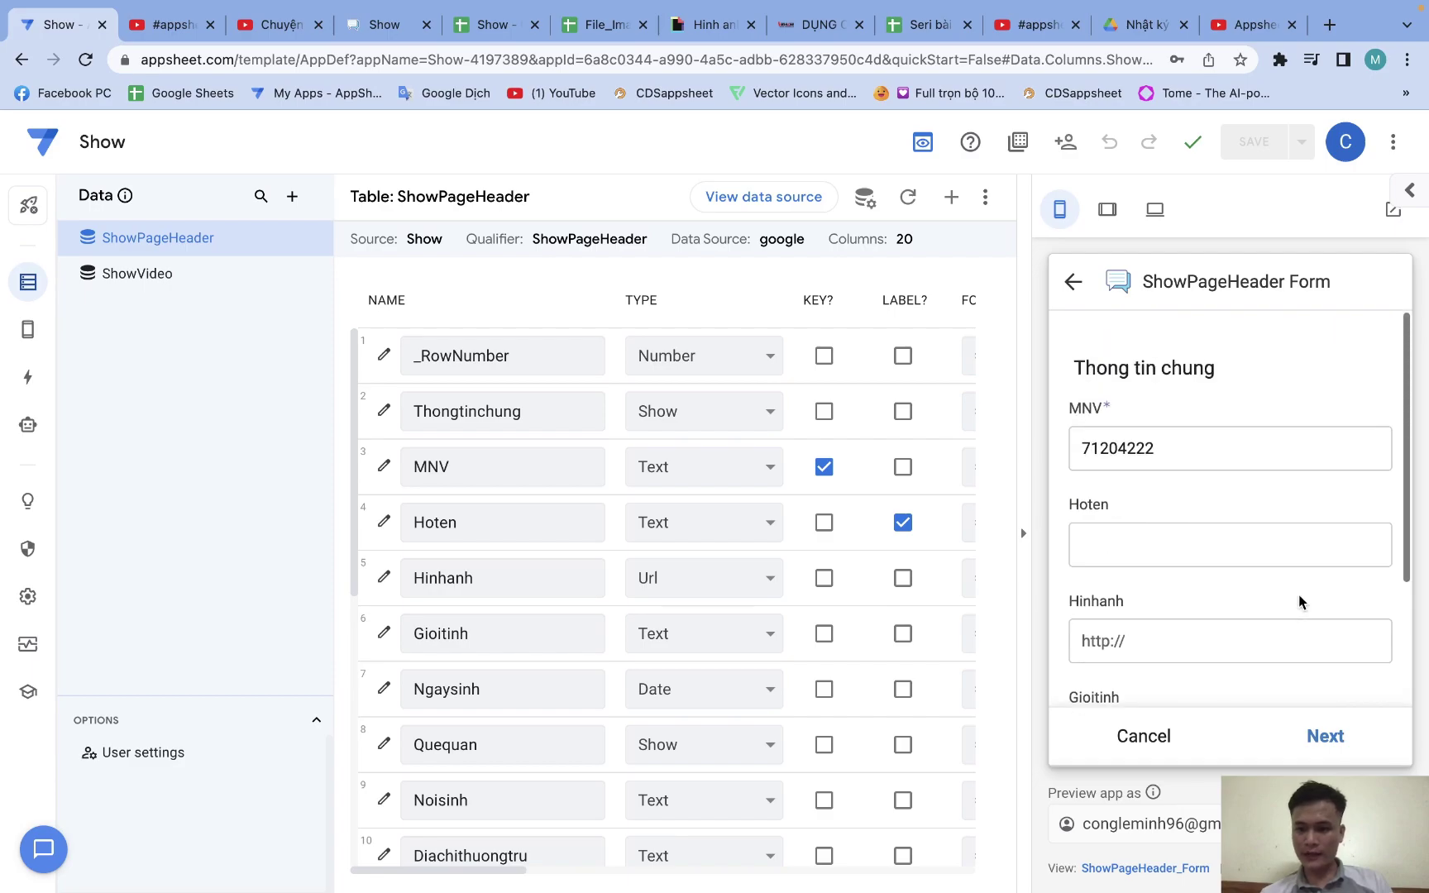
pyautogui.click(1324, 736)
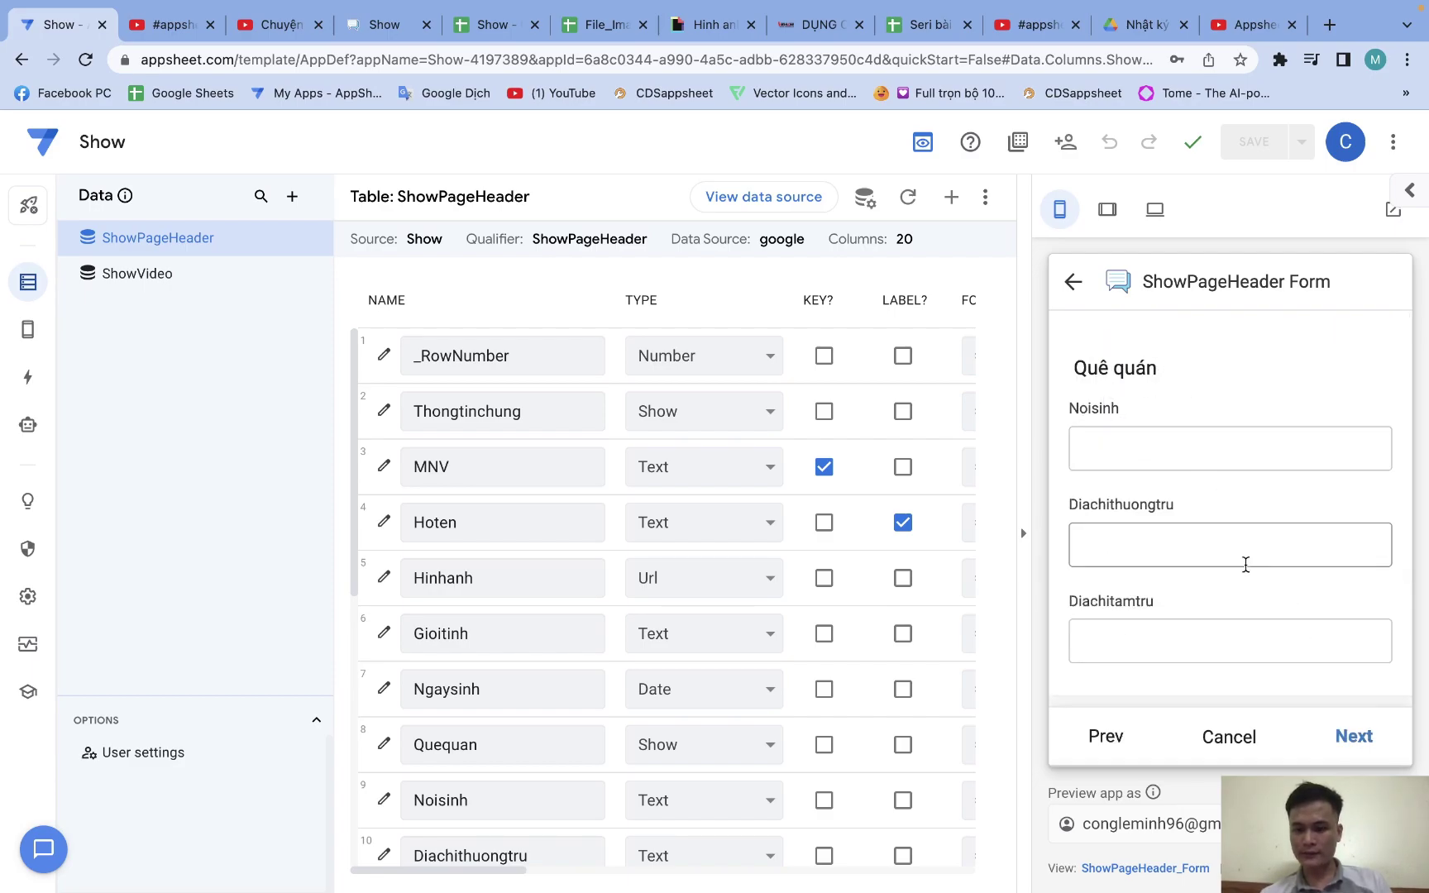
pyautogui.click(1353, 736)
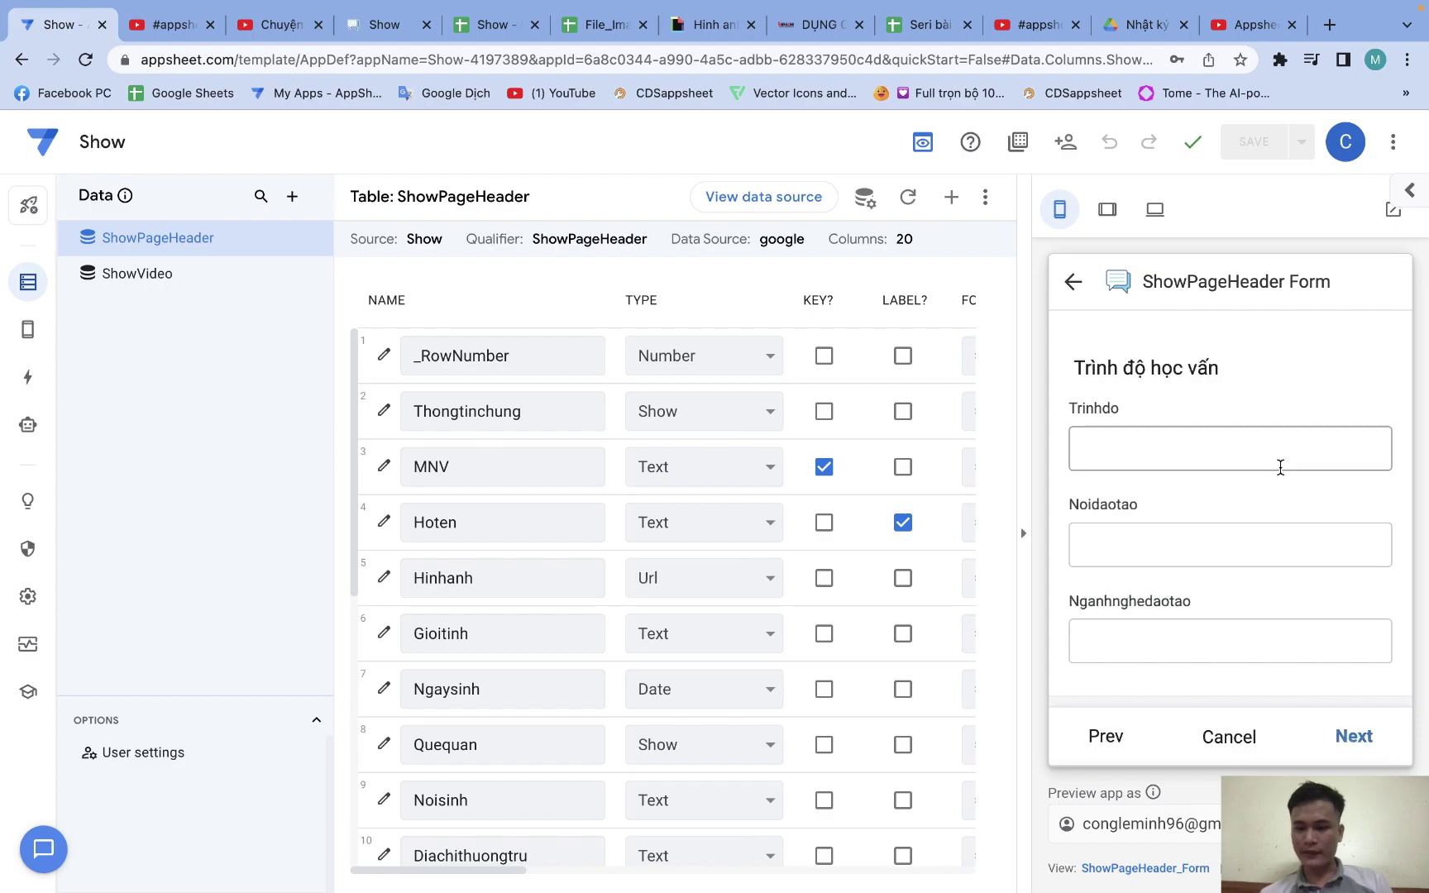
pyautogui.click(1353, 733)
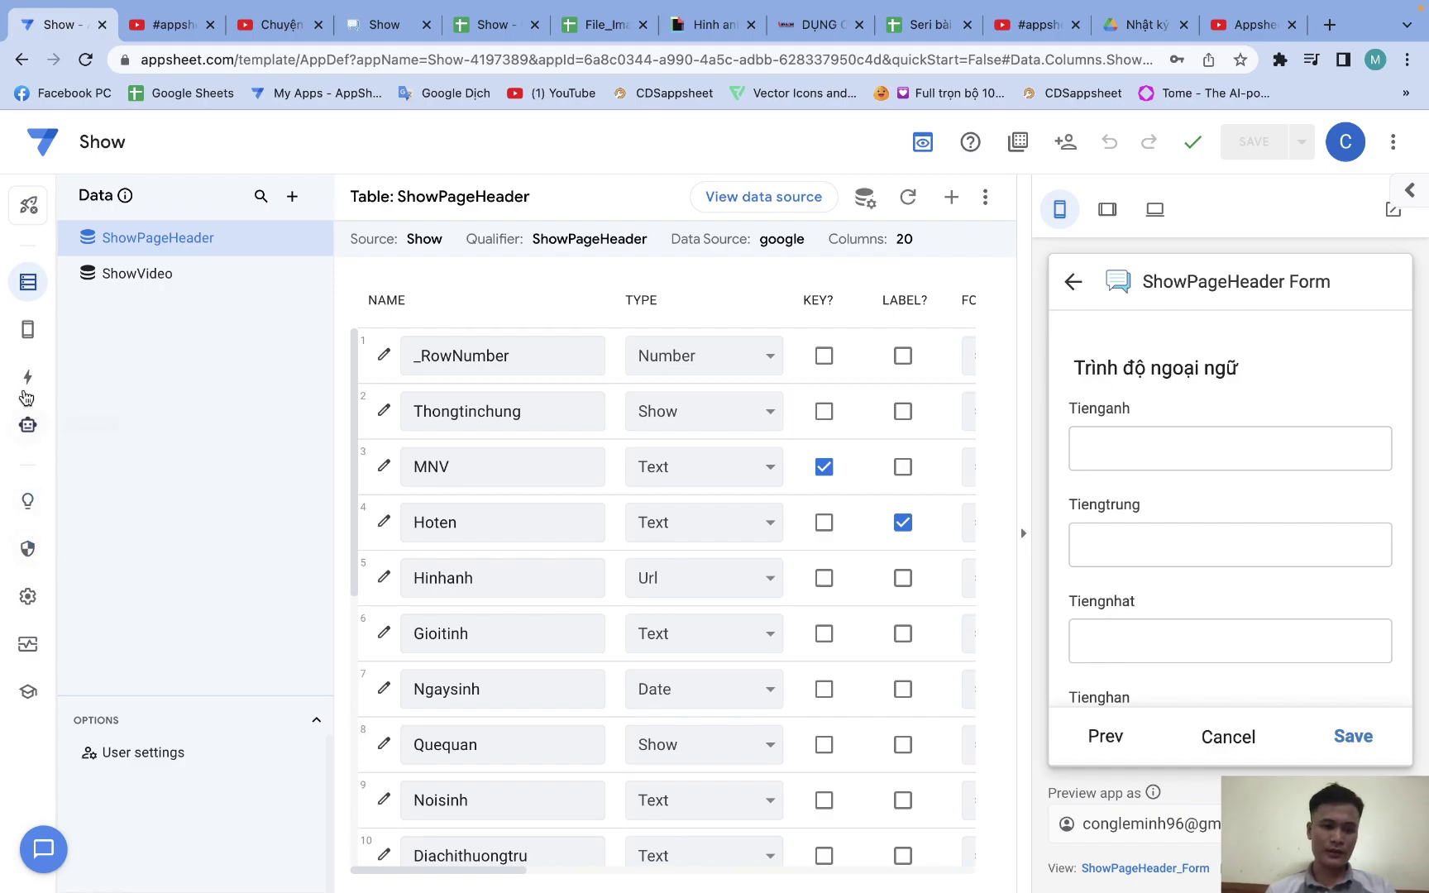
# Open the view options of ShowPageHeader_Form and enlarge the list of system-generated views
pyautogui.moveTo(33, 319)
pyautogui.click(99, 328)
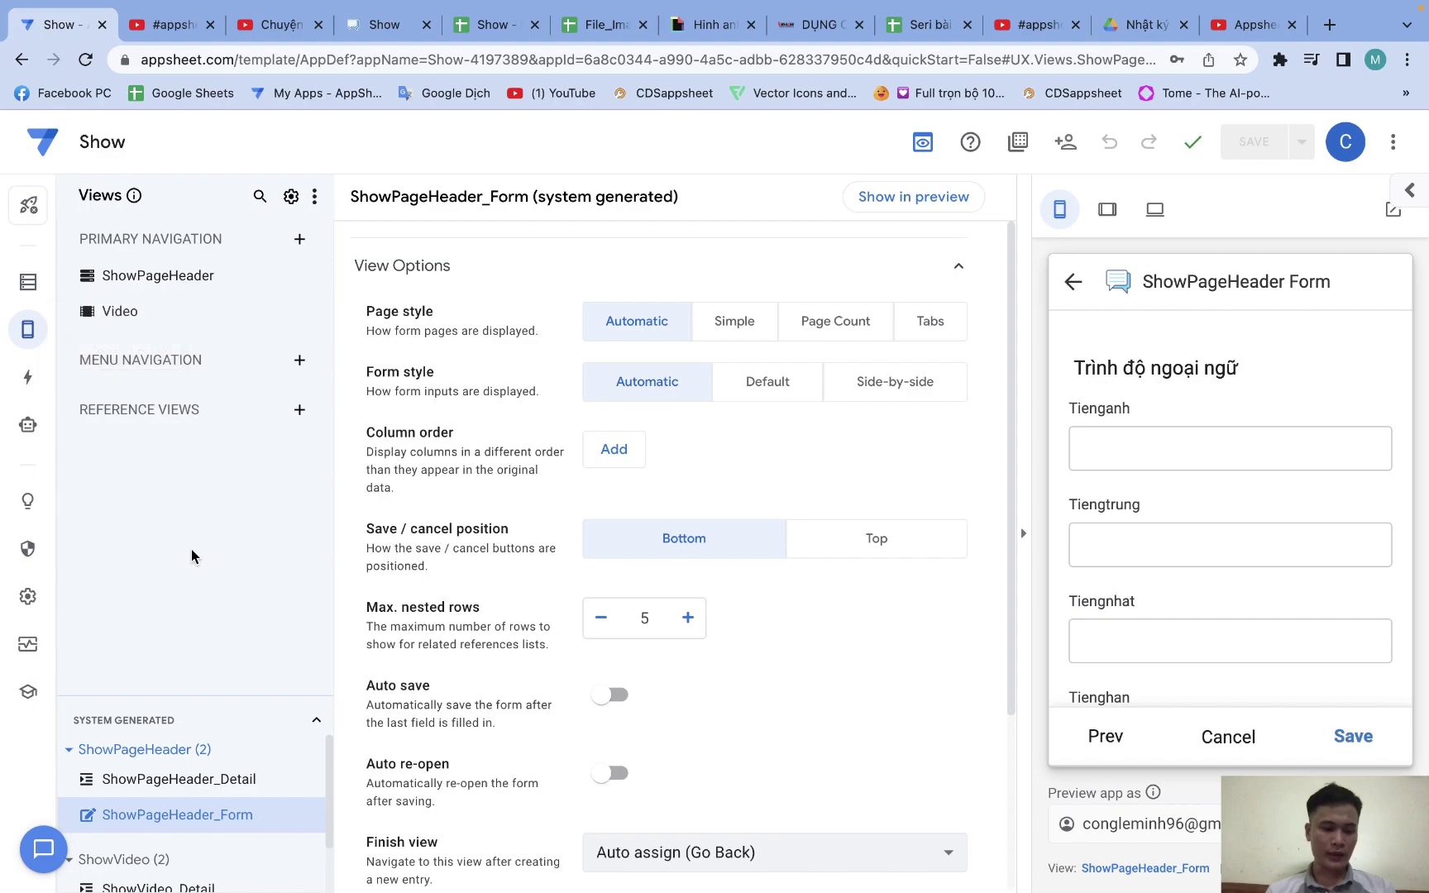
pyautogui.moveTo(186, 690); pyautogui.dragTo(252, 453)
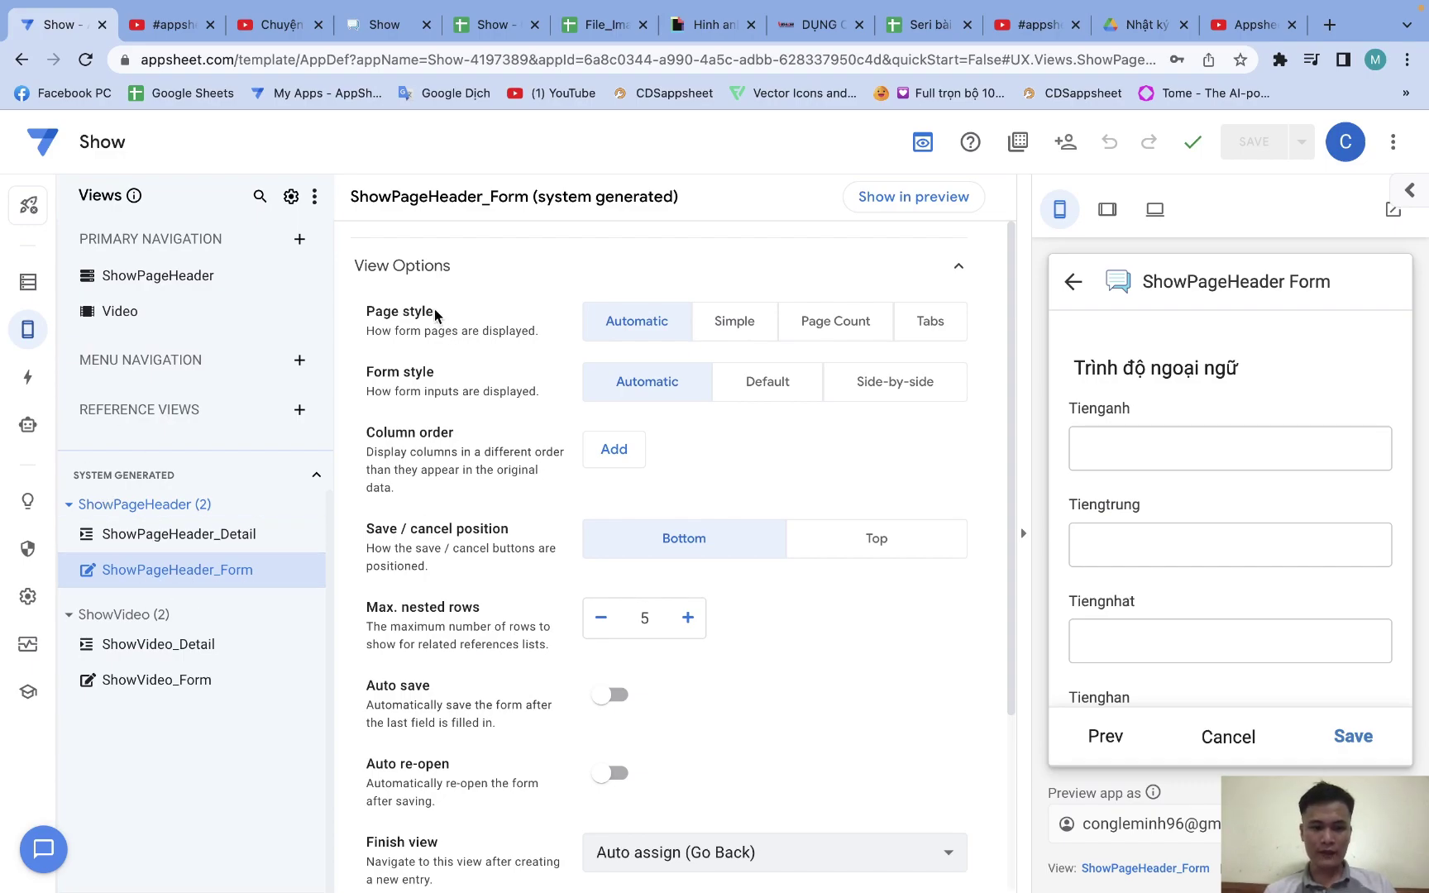
# Try the Simple and Page Count page styles for ShowPageHeader_Form, advancing the preview to the Trình độ học vấn page
pyautogui.moveTo(436, 315); pyautogui.dragTo(380, 312)
pyautogui.click(752, 341)
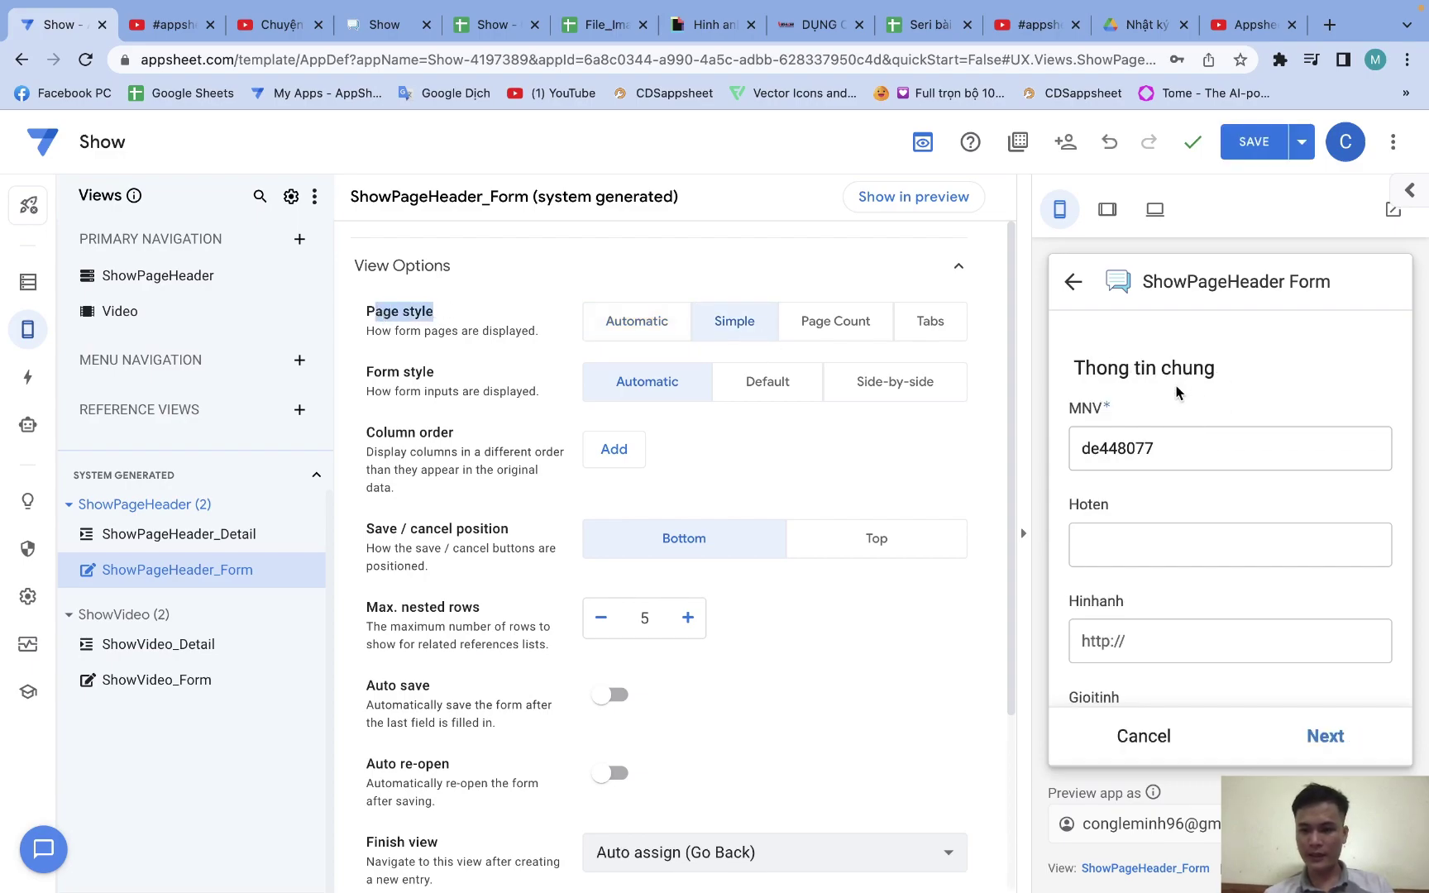
pyautogui.click(849, 334)
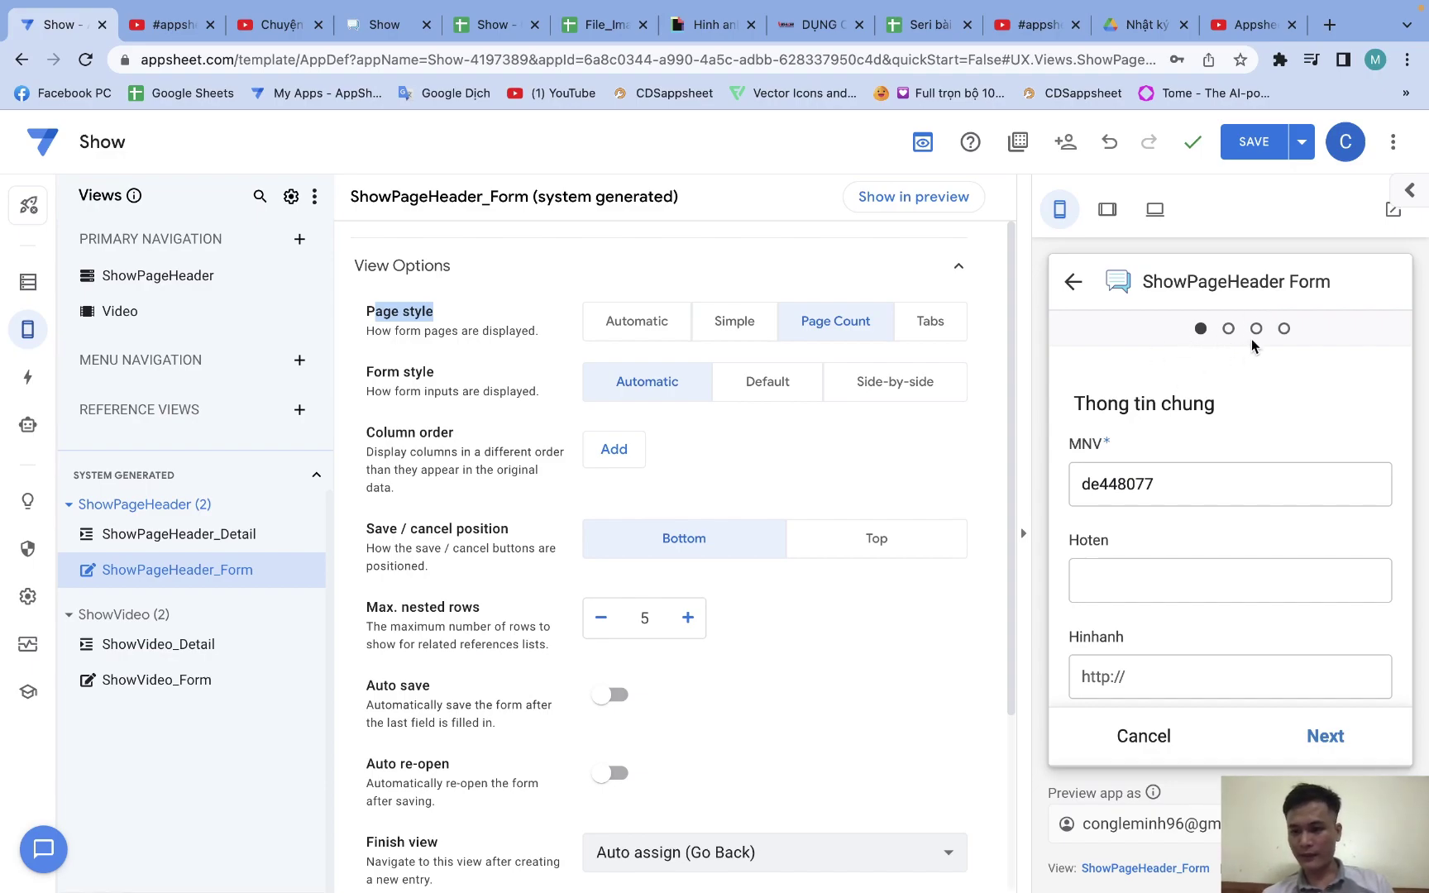
pyautogui.click(1329, 736)
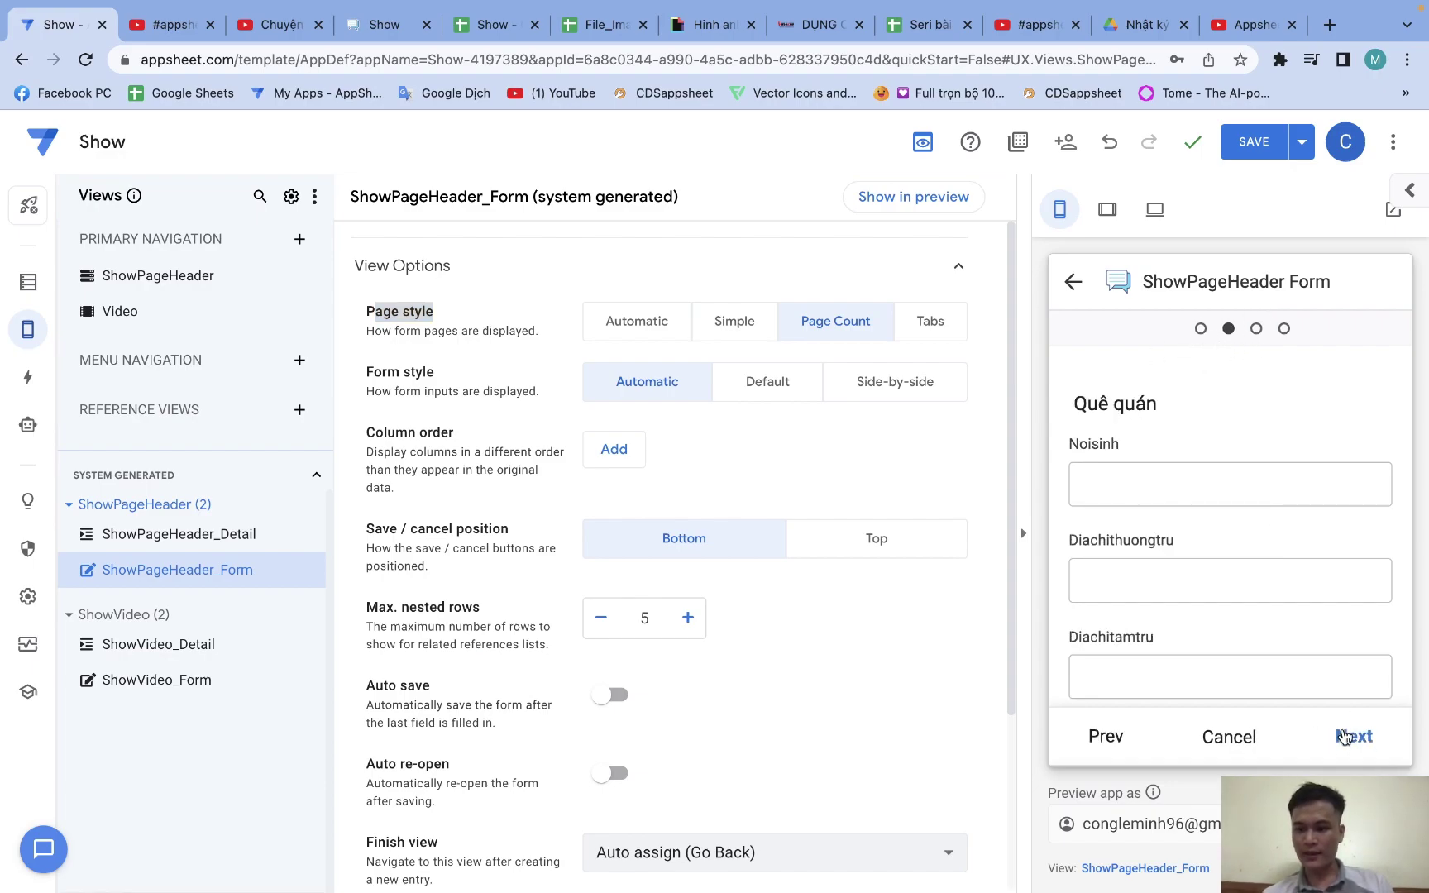
pyautogui.click(1353, 736)
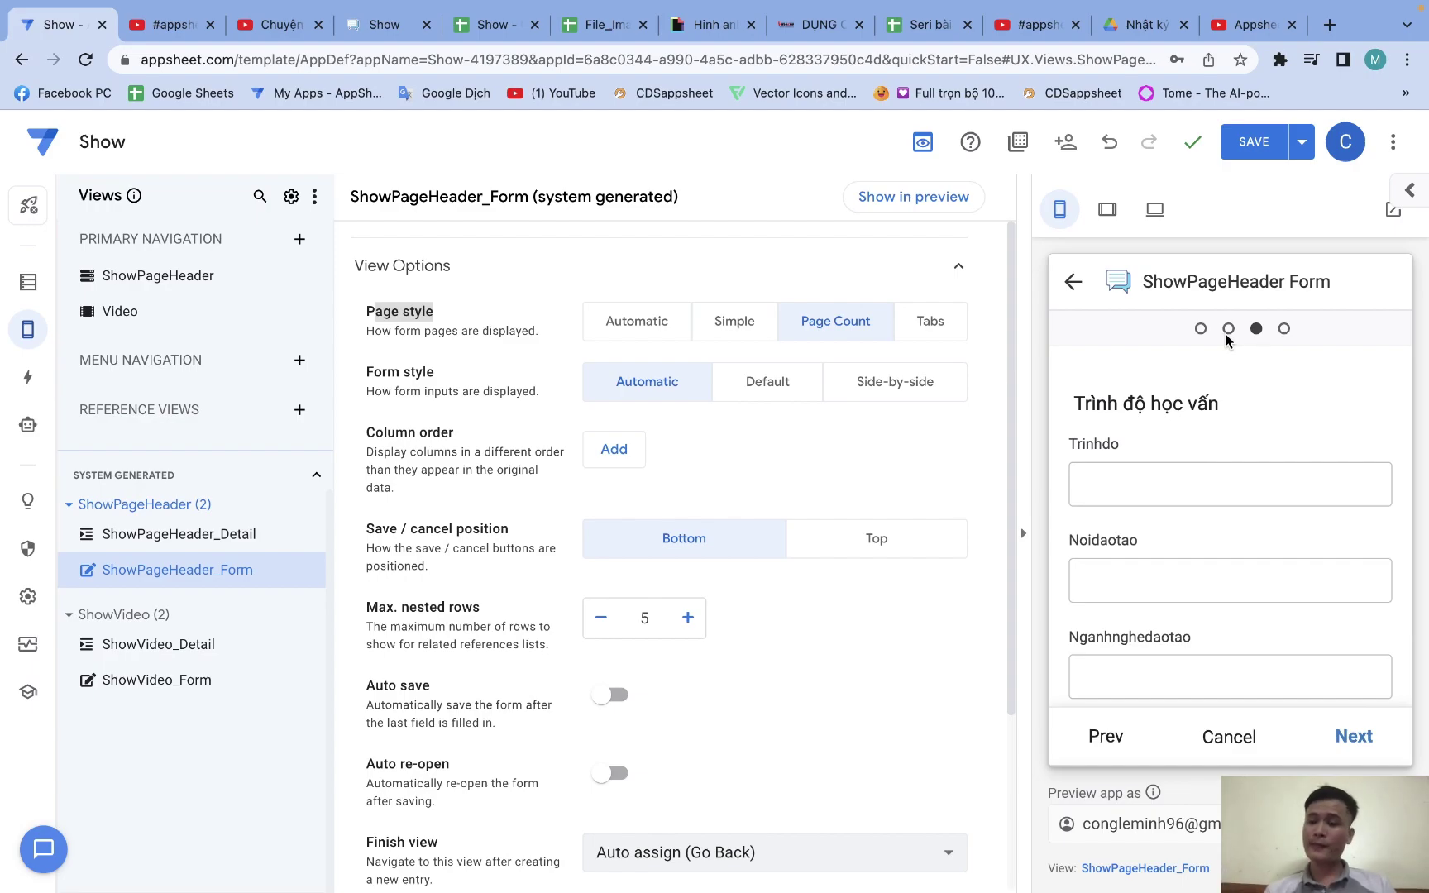
# Set the page style of ShowPageHeader_Form to Tabs and check the form's tabs in the preview
pyautogui.click(932, 328)
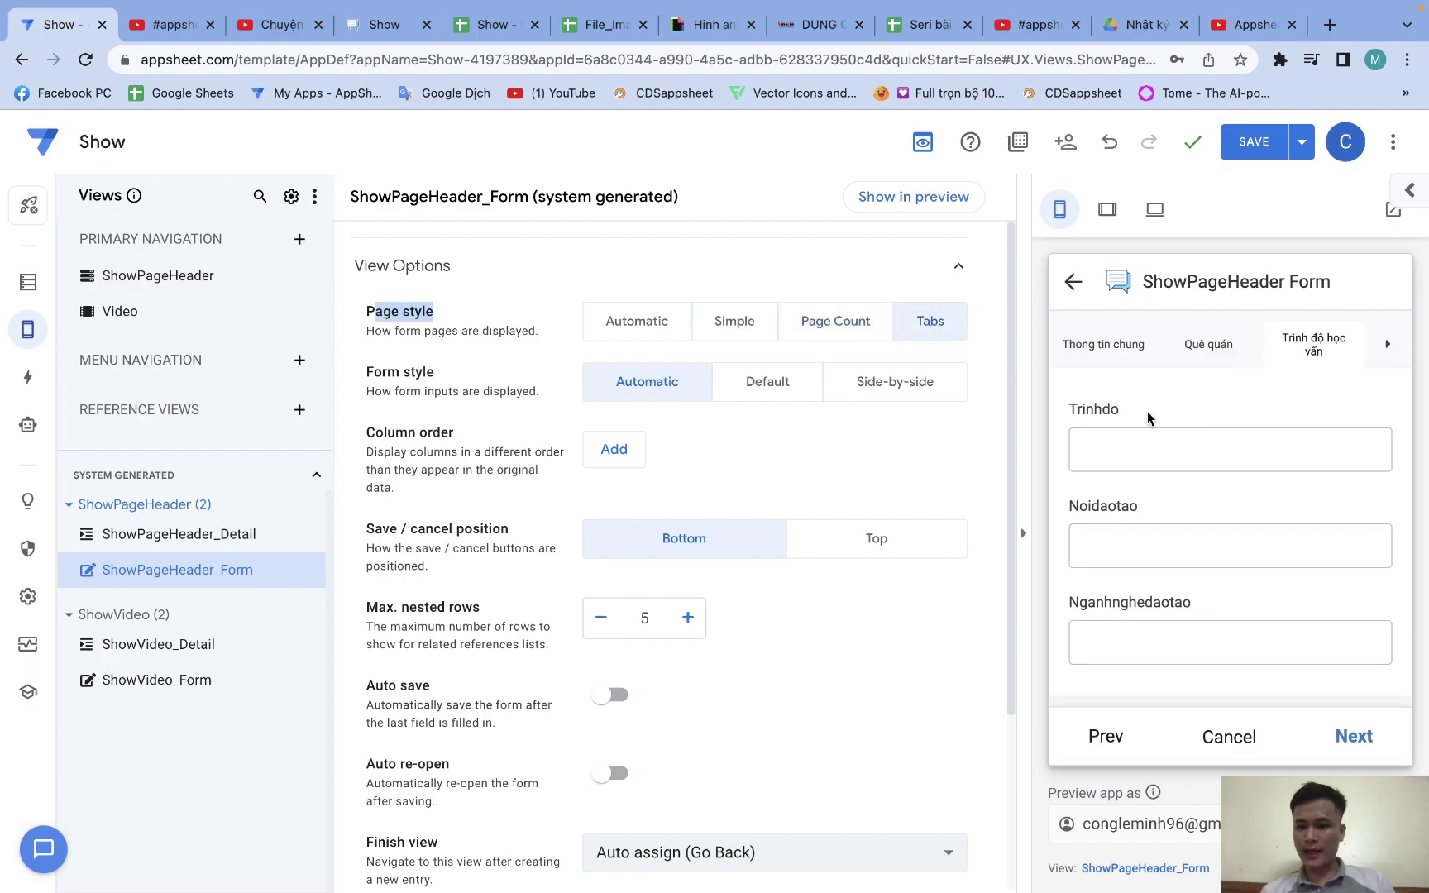
pyautogui.click(1109, 351)
pyautogui.click(1214, 350)
pyautogui.click(1297, 351)
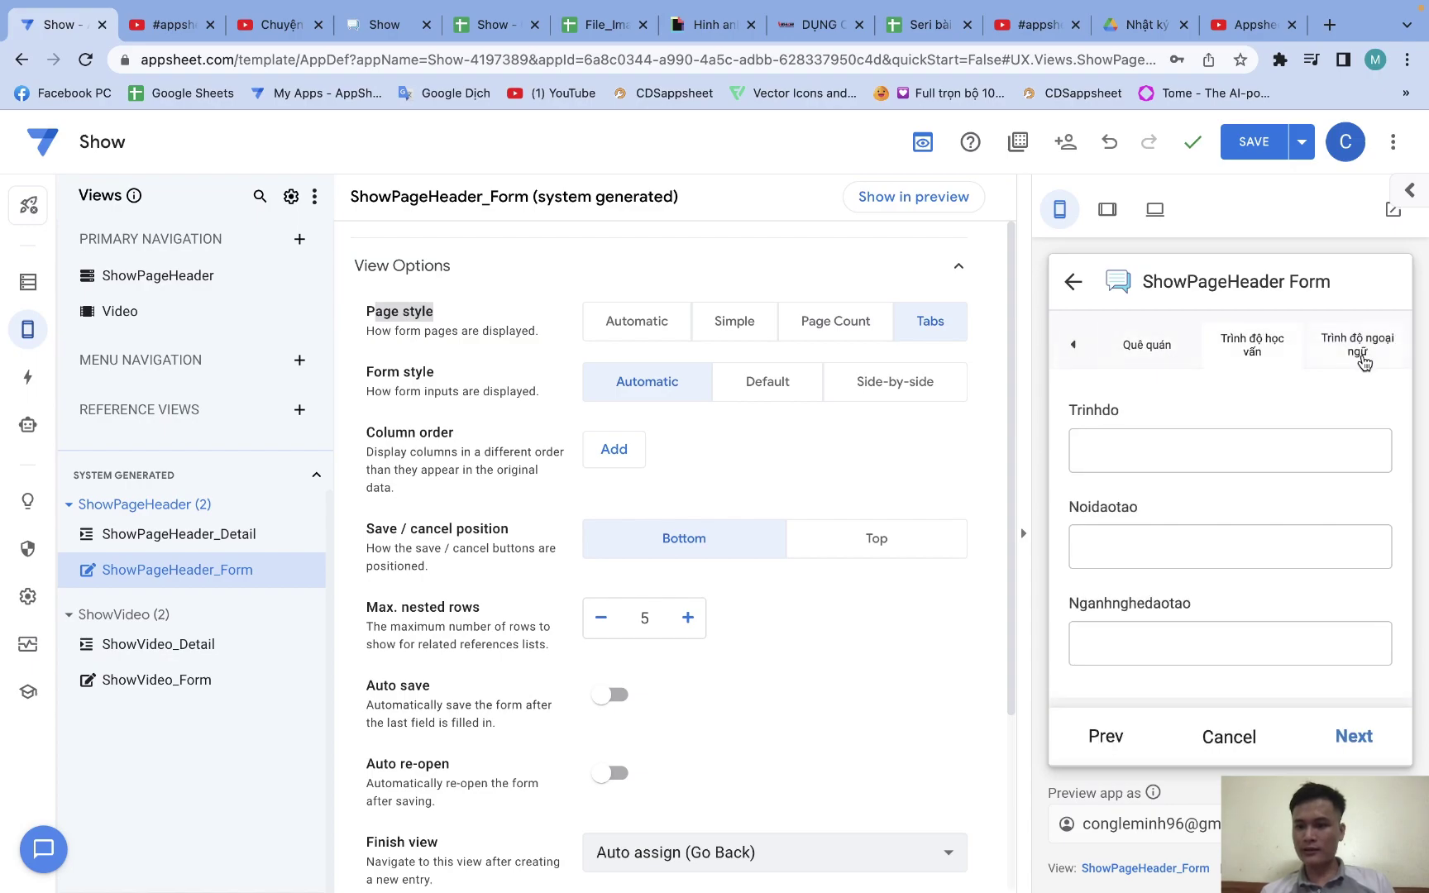
pyautogui.click(1364, 351)
pyautogui.click(1161, 354)
pyautogui.click(1112, 350)
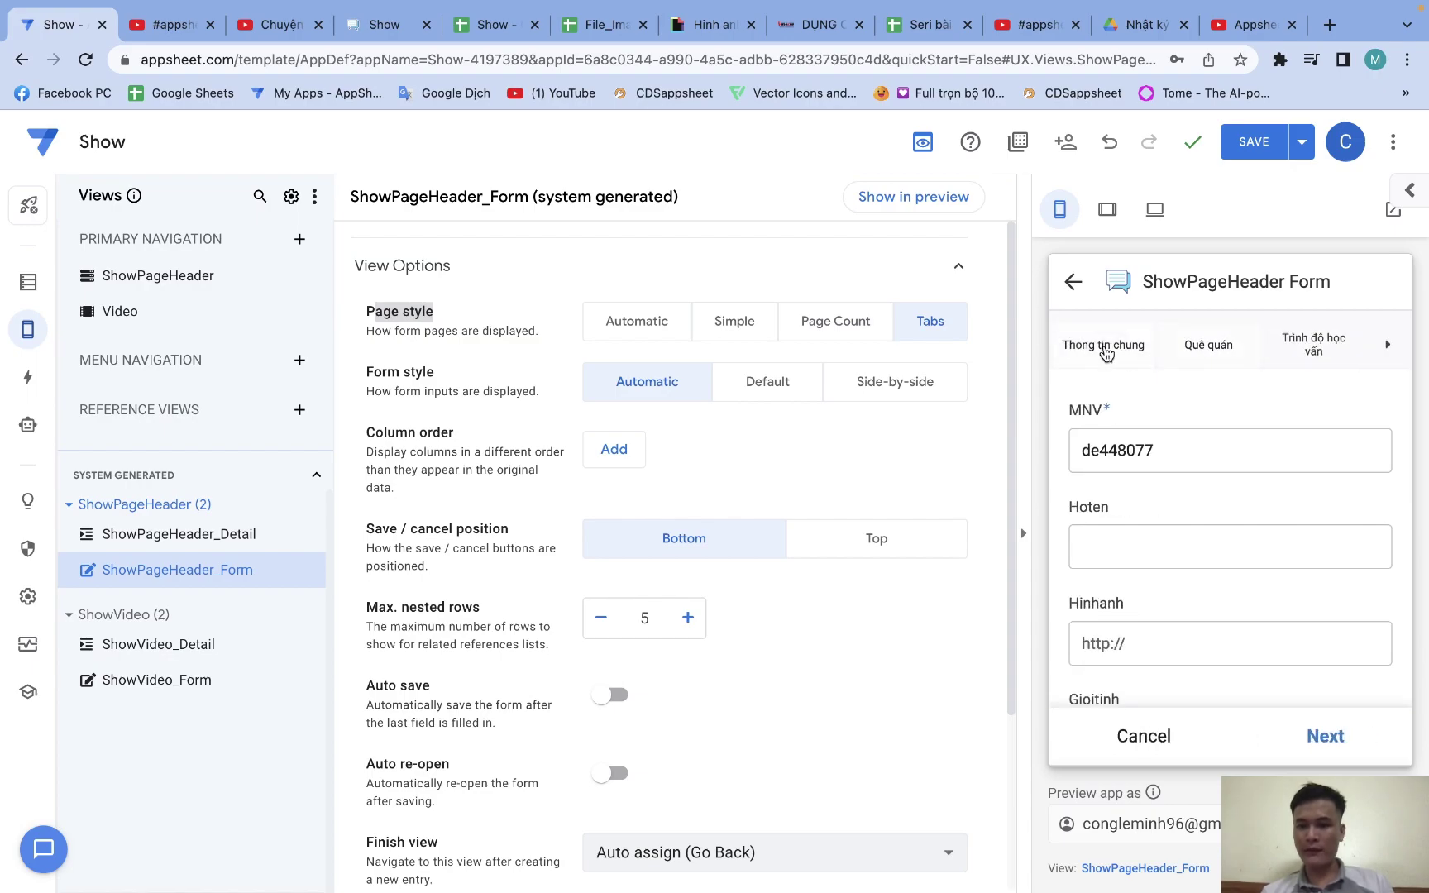
pyautogui.click(1232, 354)
pyautogui.click(1311, 359)
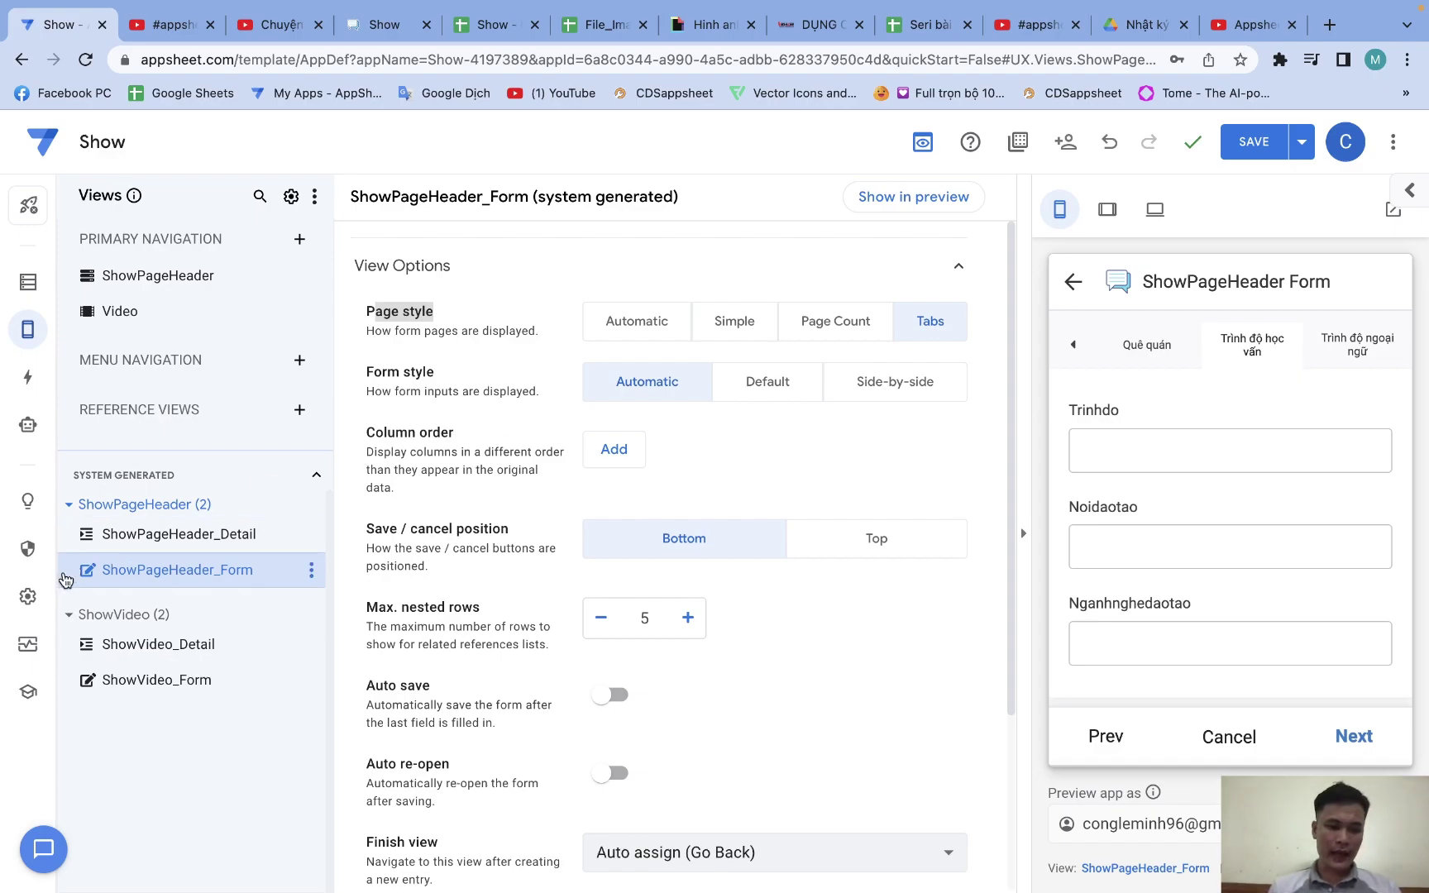
# In the app-wide view type options, set the form page style to Tabs
pyautogui.click(27, 599)
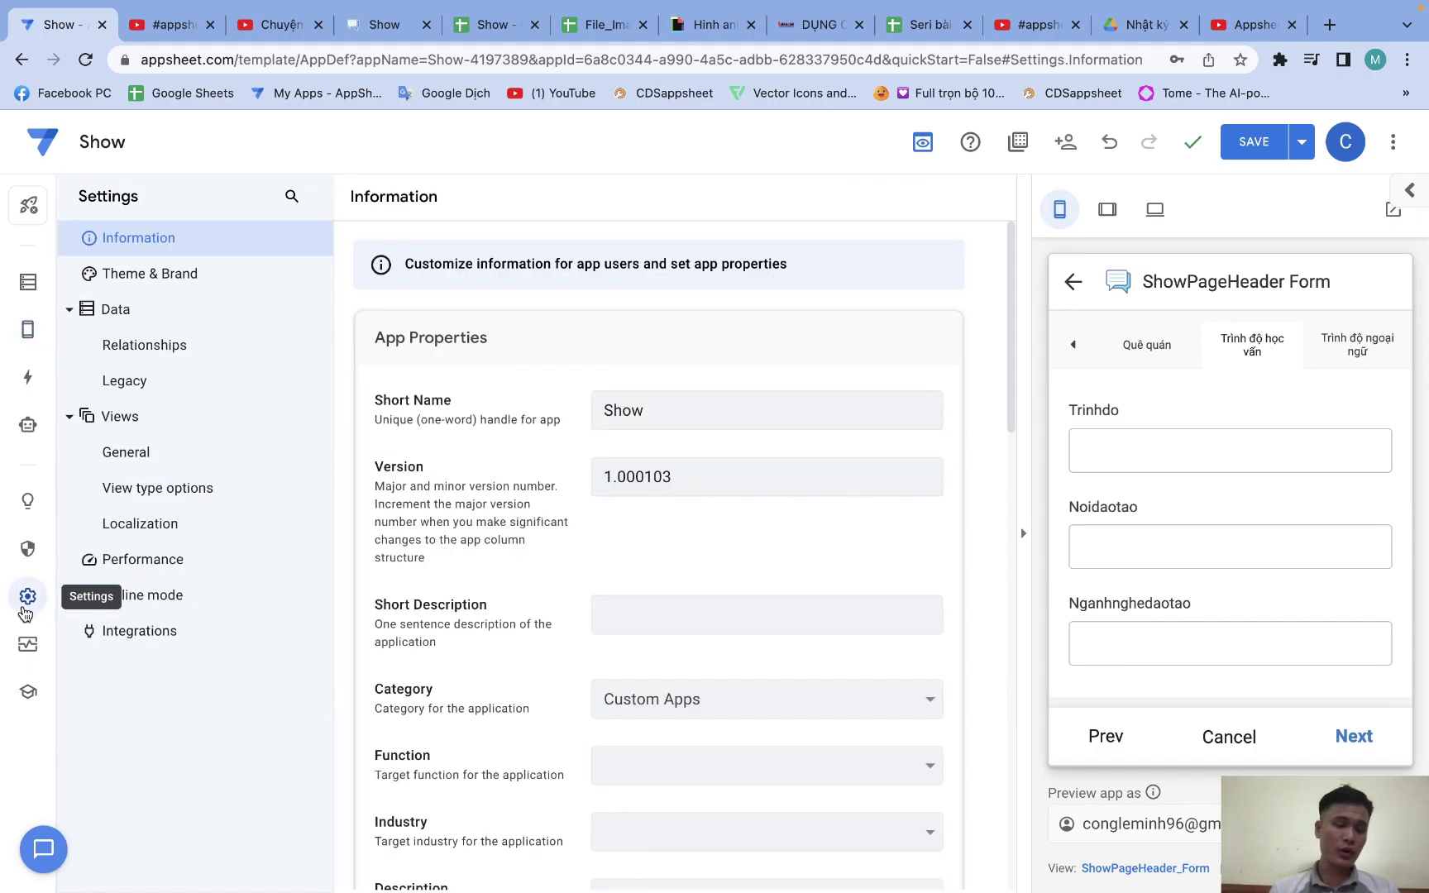
pyautogui.click(161, 460)
pyautogui.click(159, 488)
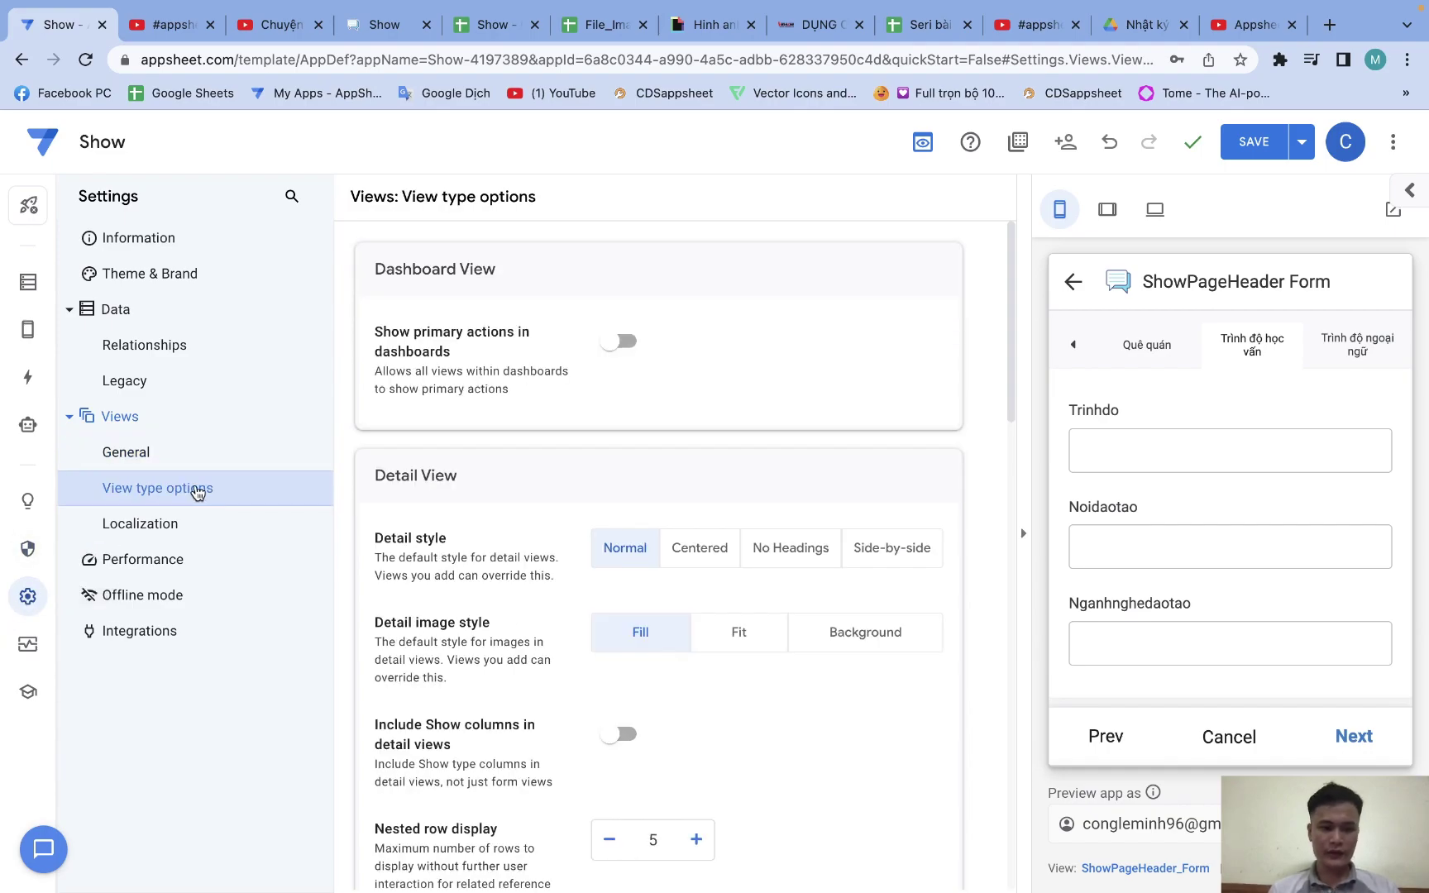
pyautogui.scroll(-5, 392, 549)
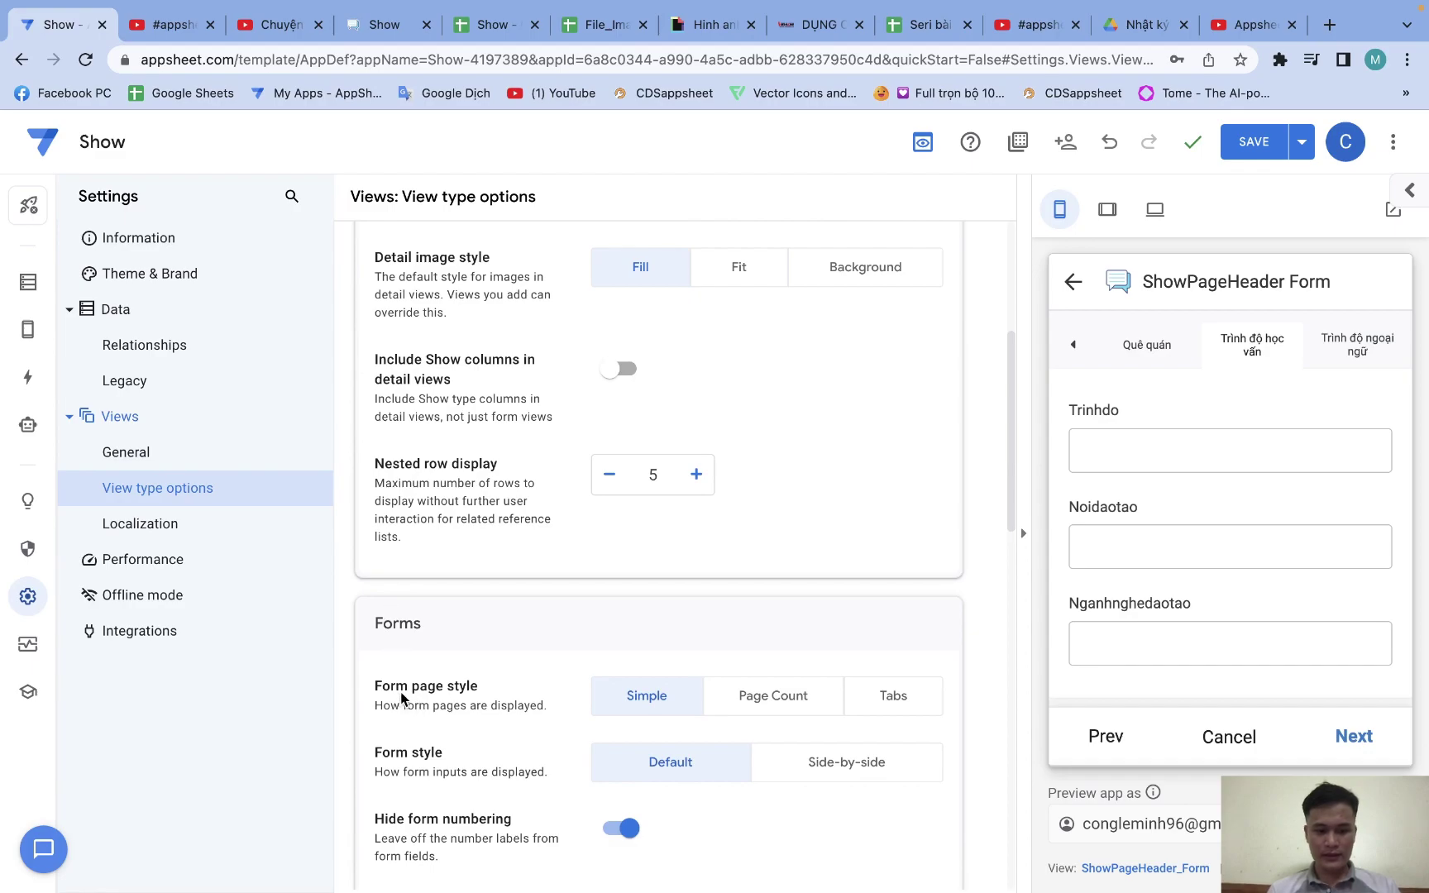
pyautogui.click(747, 703)
pyautogui.click(885, 699)
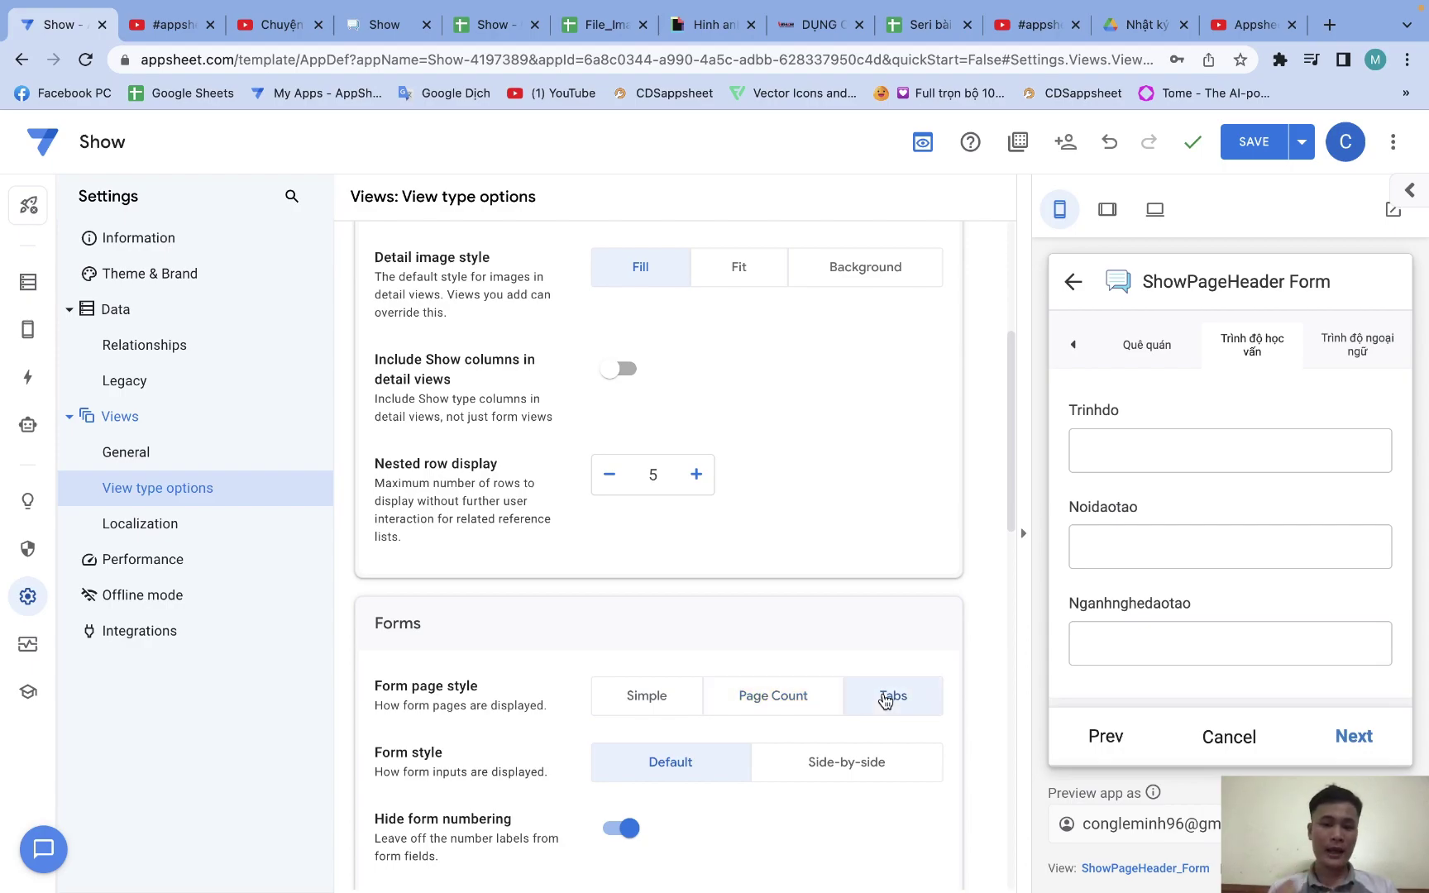
# Try the Simple and Page Count options for the app-wide form page style, ending back on Tabs
pyautogui.click(711, 711)
pyautogui.click(868, 709)
pyautogui.click(781, 710)
pyautogui.click(646, 703)
pyautogui.click(757, 699)
pyautogui.click(898, 697)
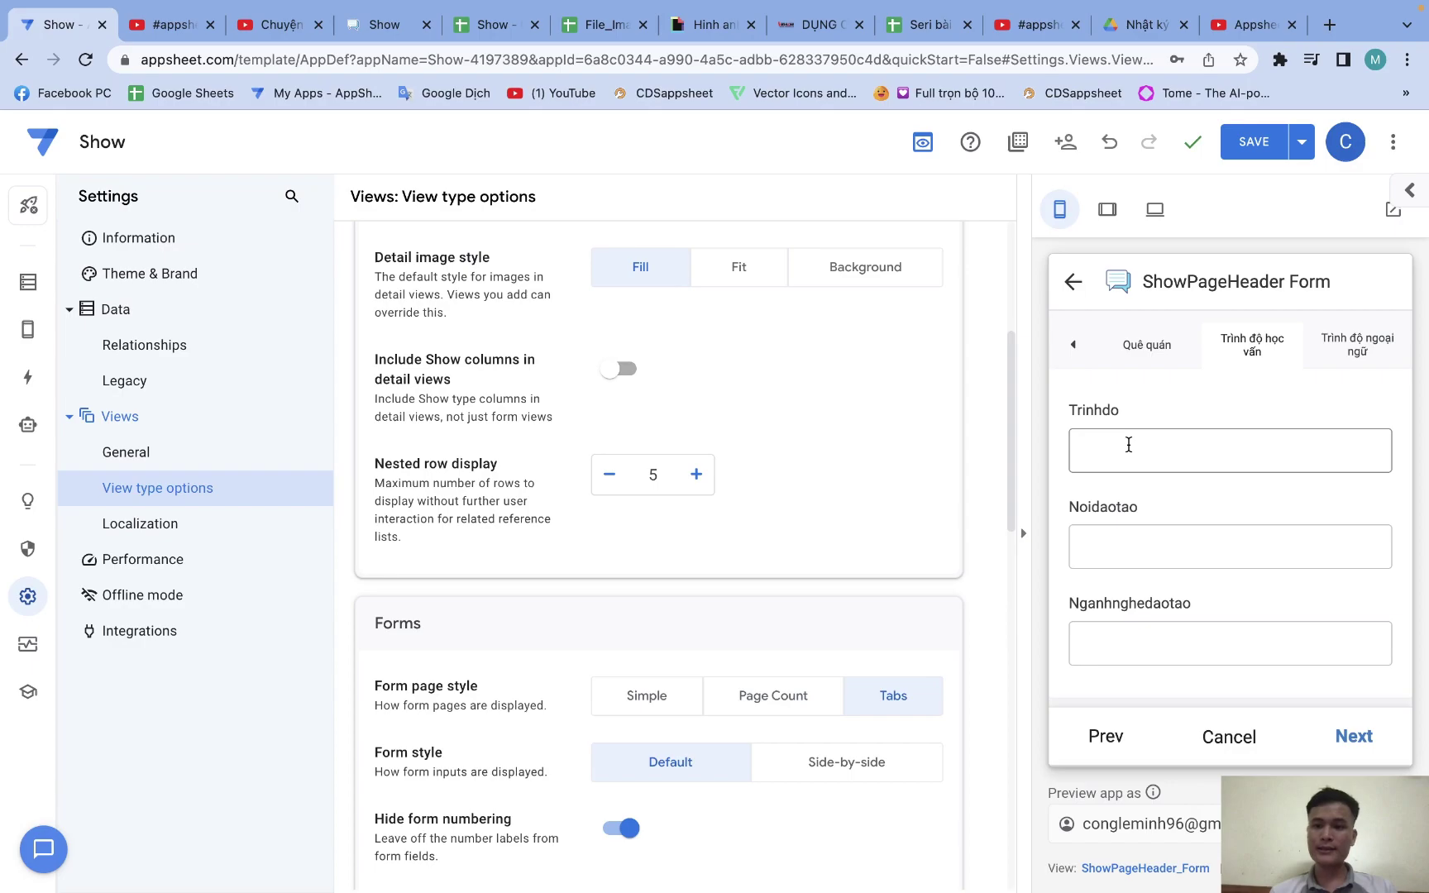
# Save the app and open the first record's detail view from ShowPageHeader in the preview
pyautogui.click(1252, 142)
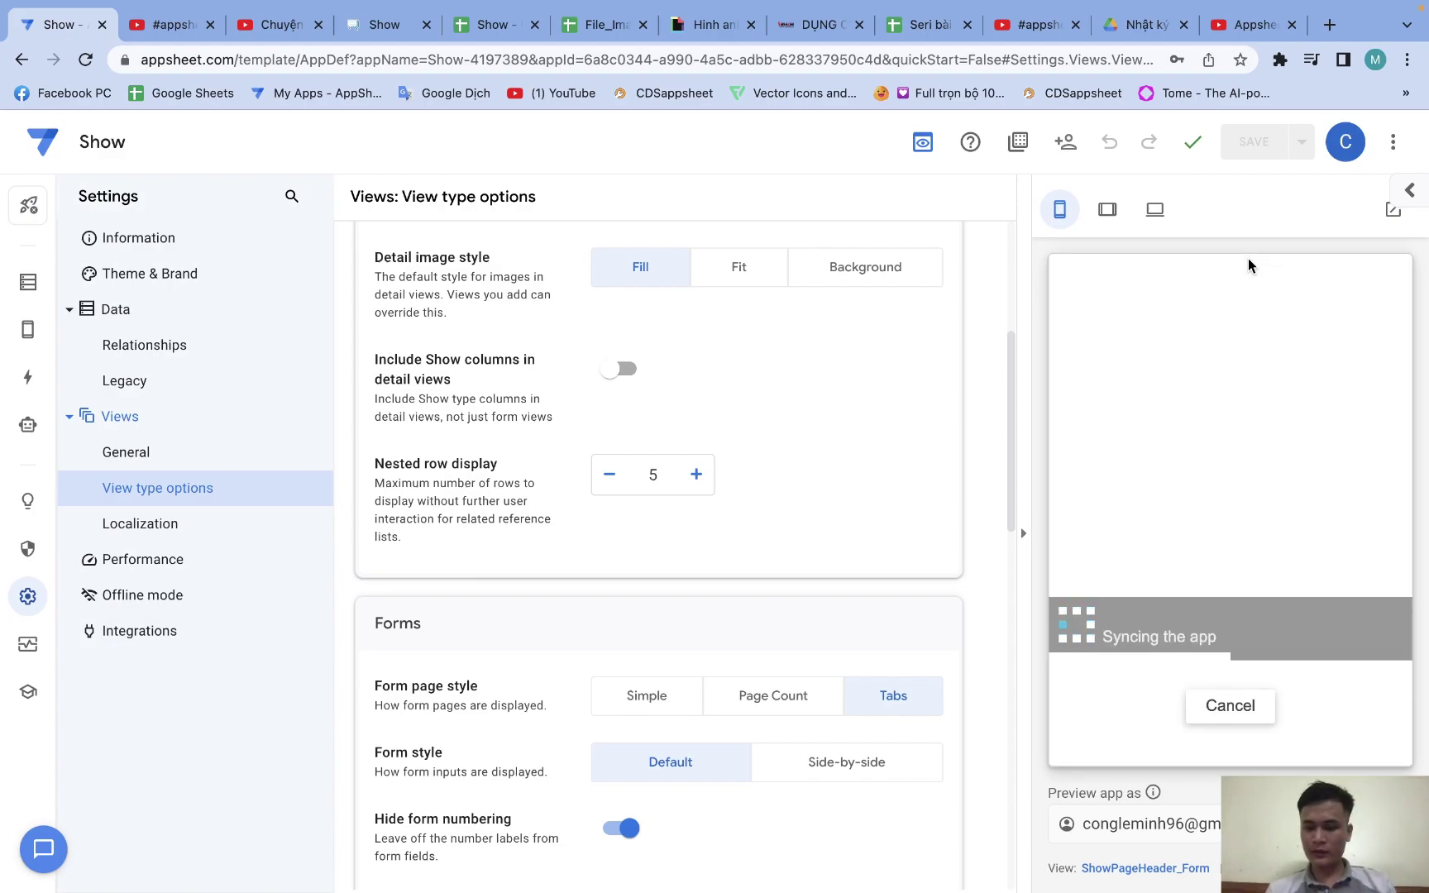
pyautogui.click(1144, 737)
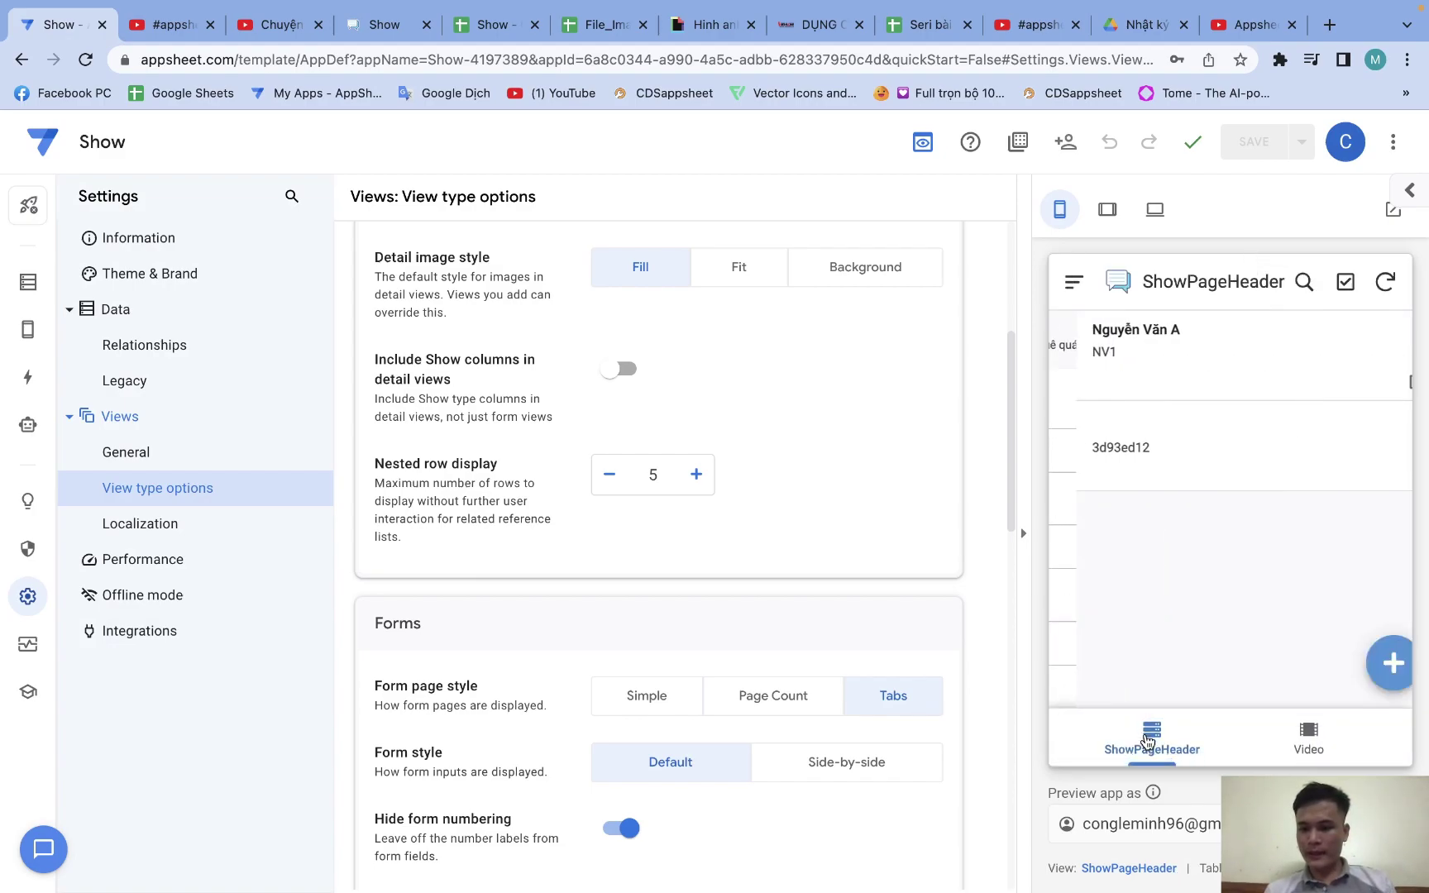
pyautogui.click(1149, 380)
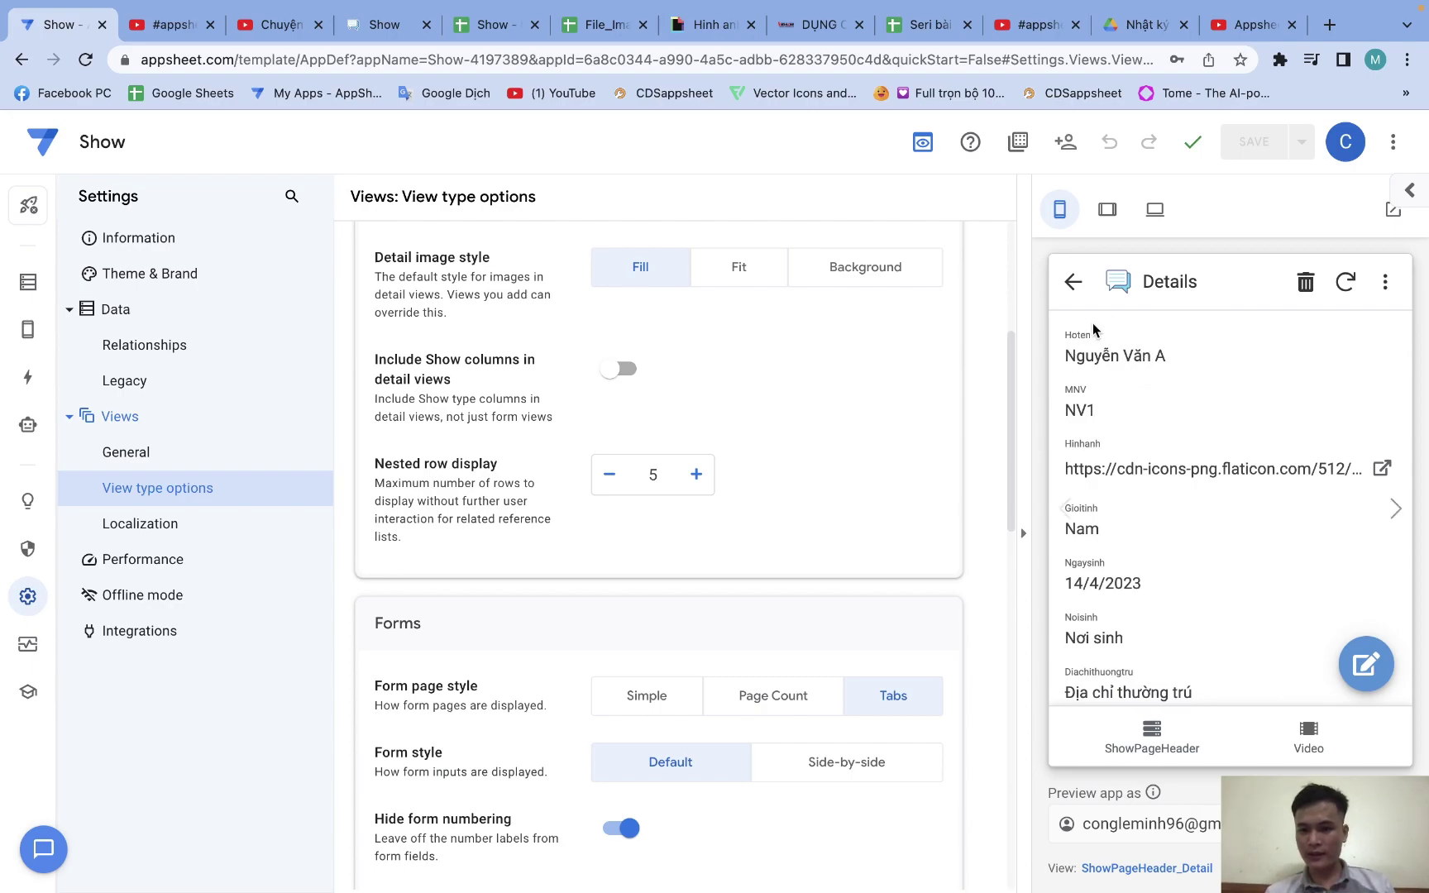
# Read through the record's detail view in the preview, checking whether page headers separate its fields
pyautogui.moveTo(1073, 329); pyautogui.dragTo(1185, 335)
pyautogui.scroll(-2, 1191, 335)
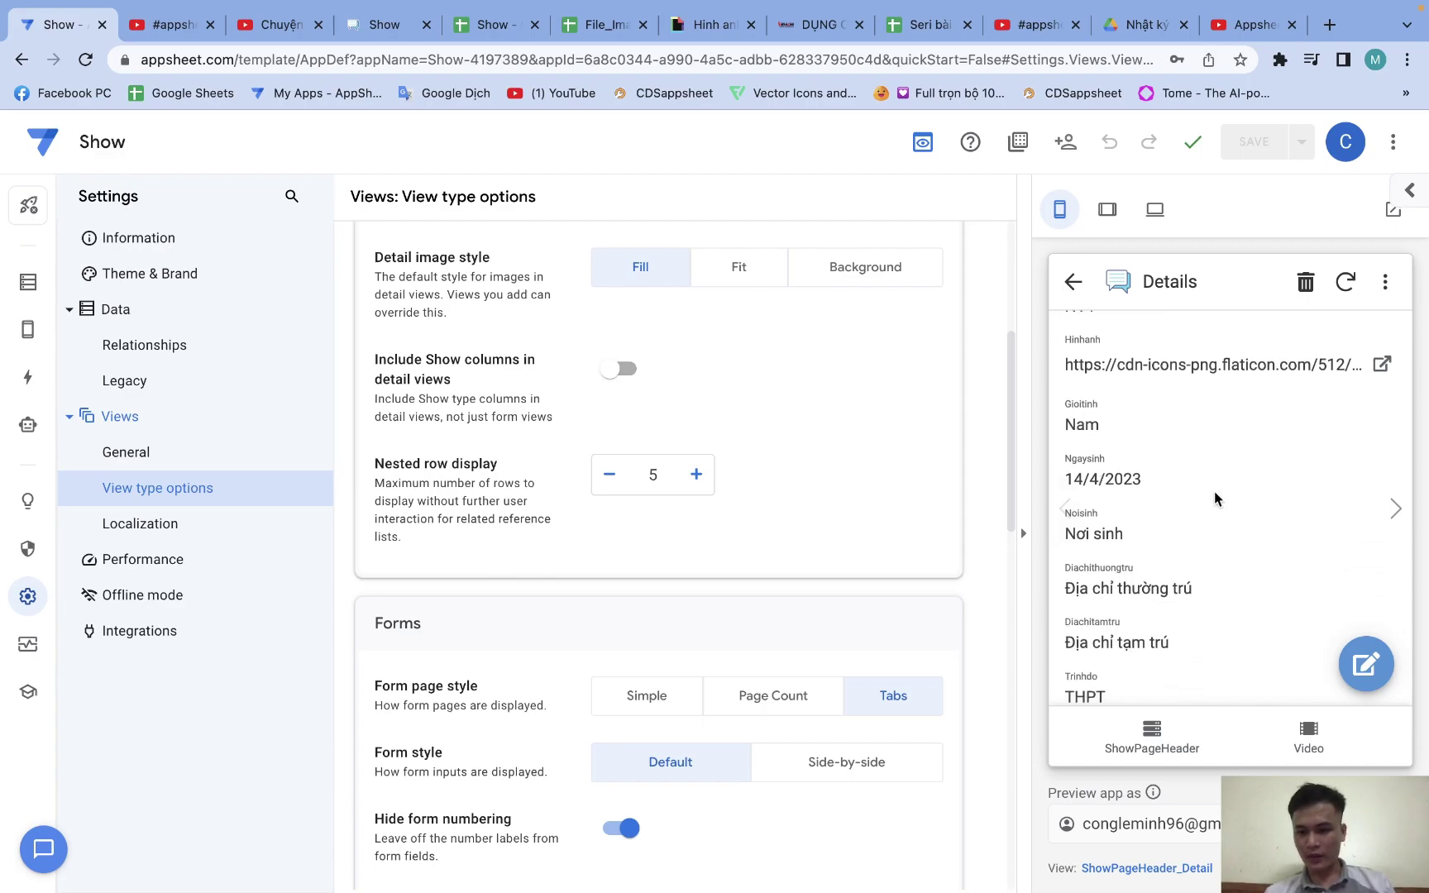
pyautogui.scroll(-5, 1202, 498)
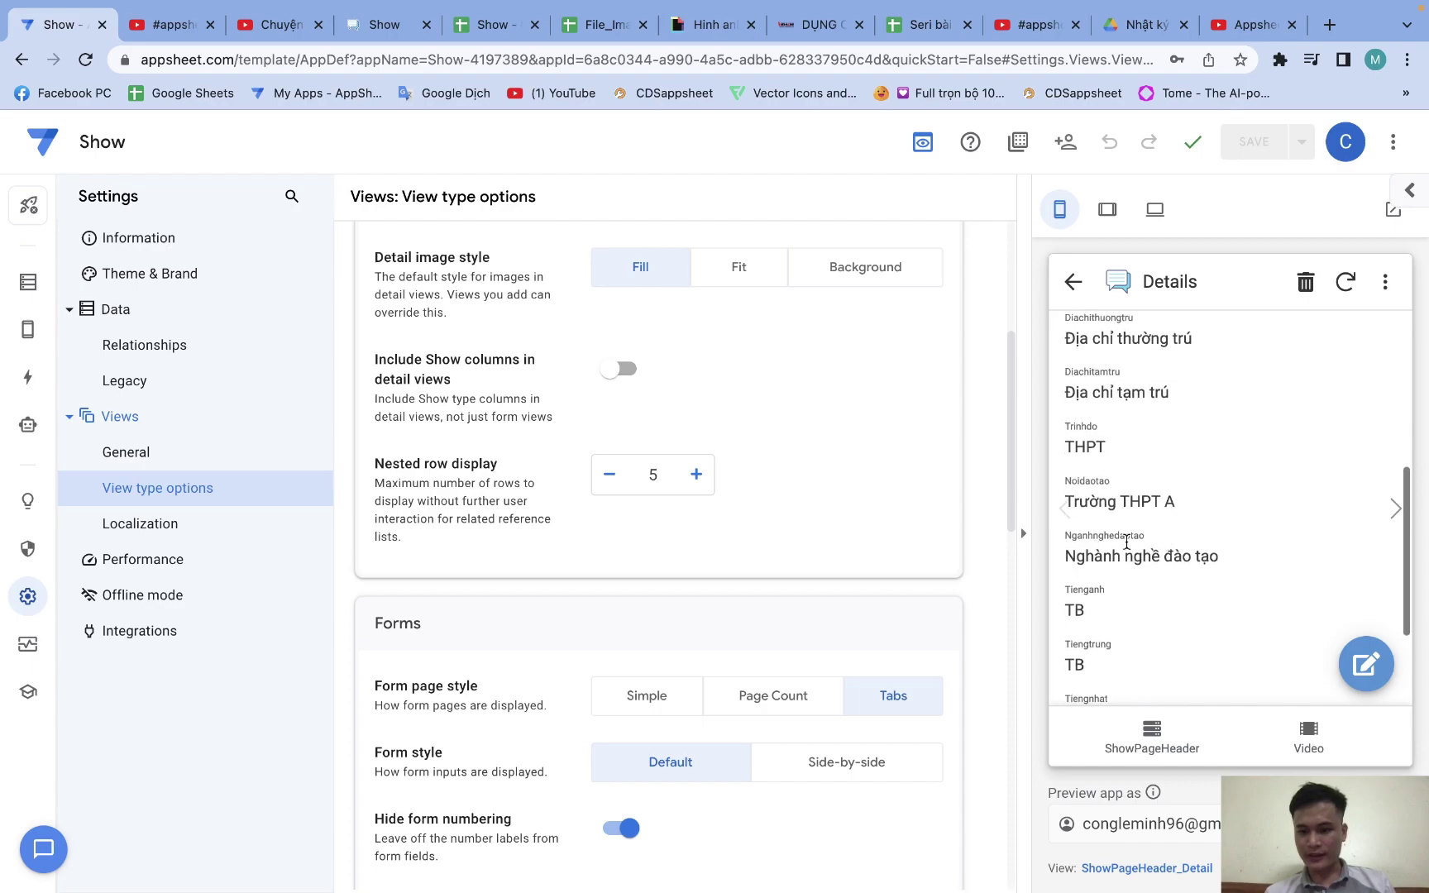
pyautogui.scroll(-3, 1165, 552)
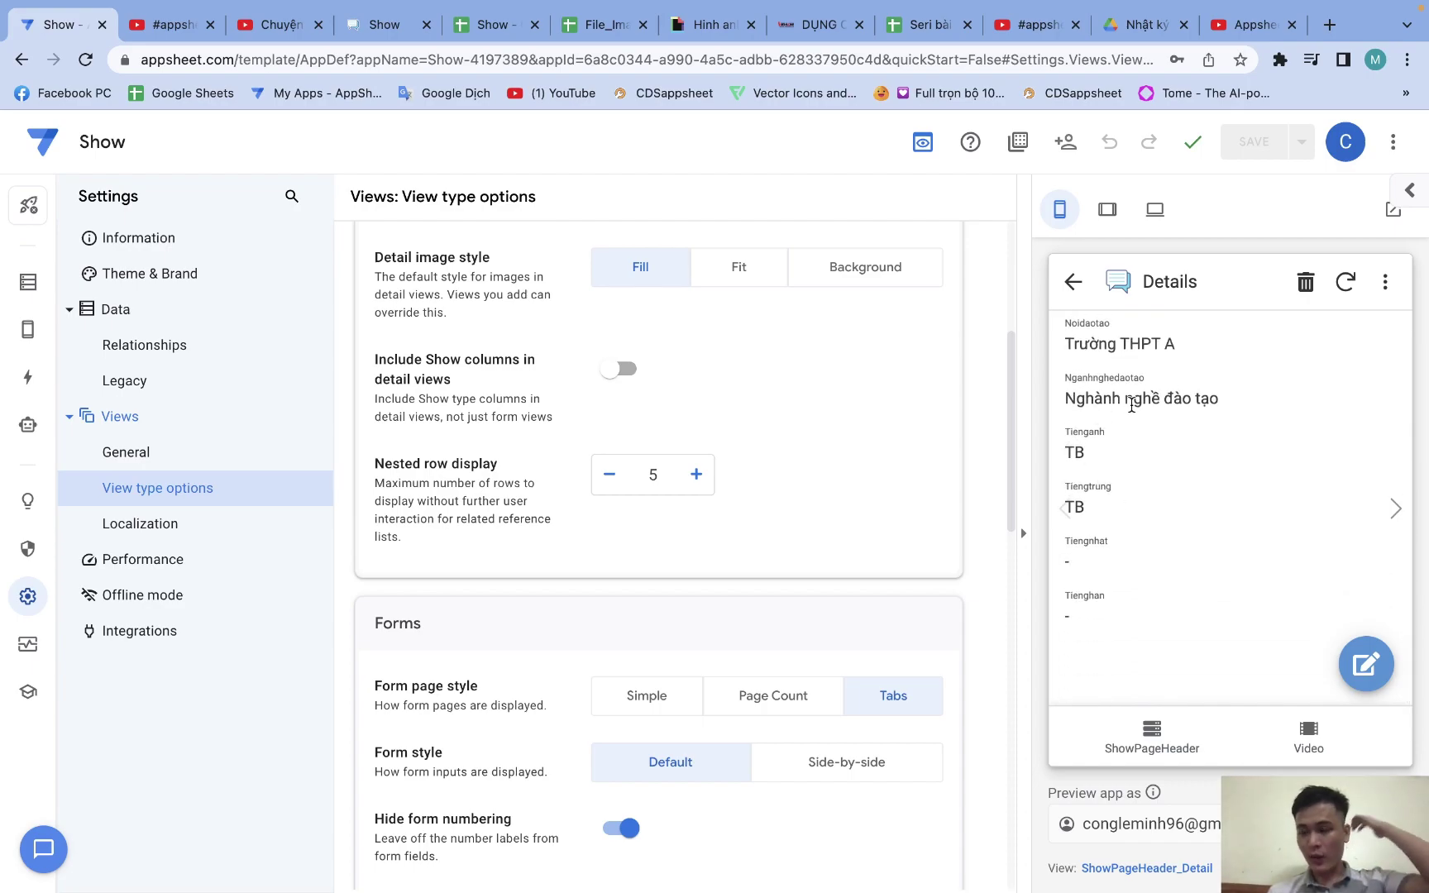
pyautogui.scroll(1, 1131, 405)
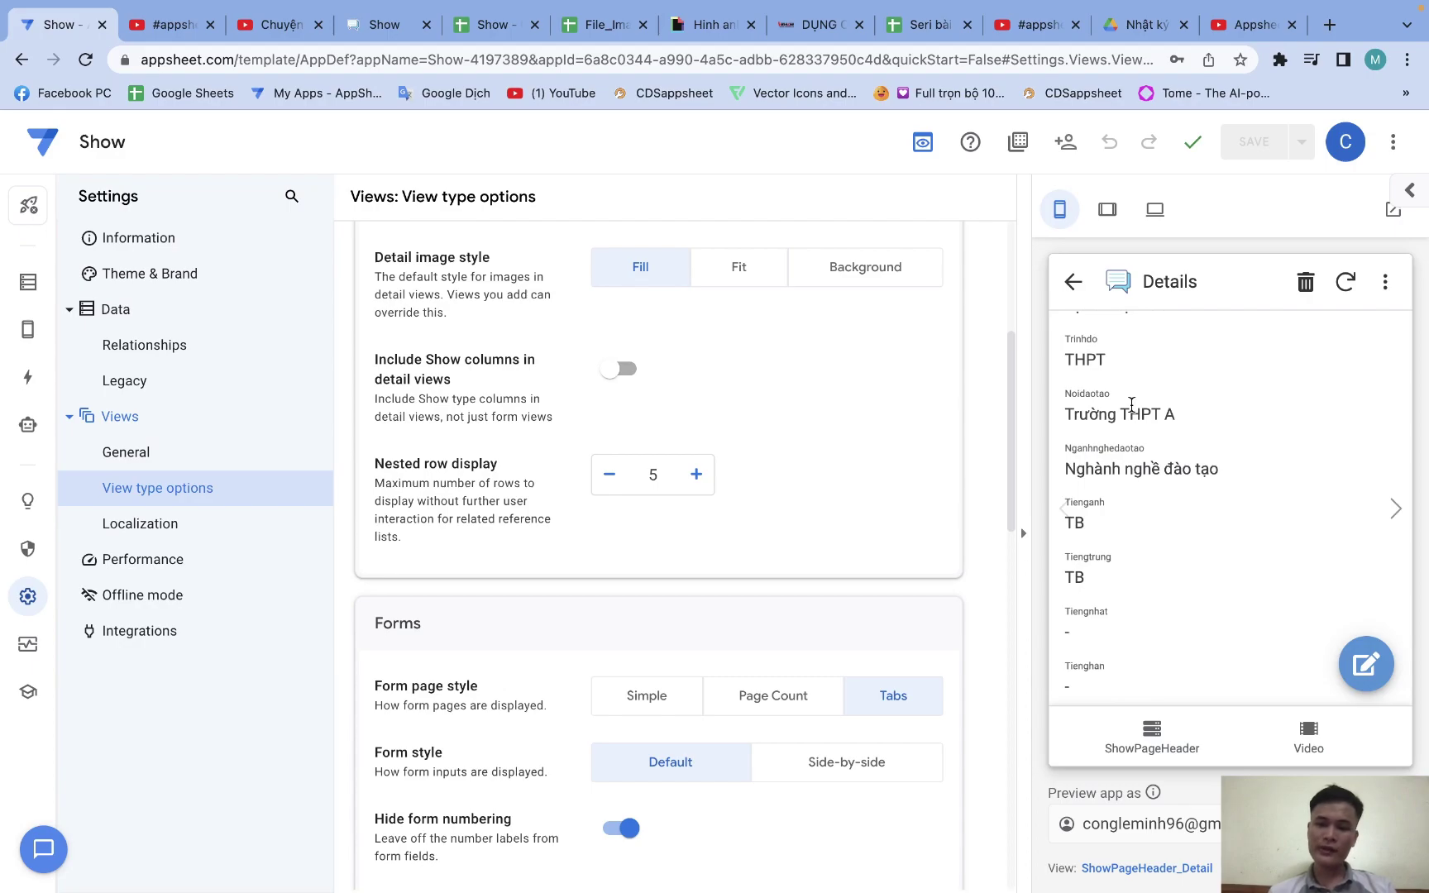
pyautogui.scroll(5, 1170, 401)
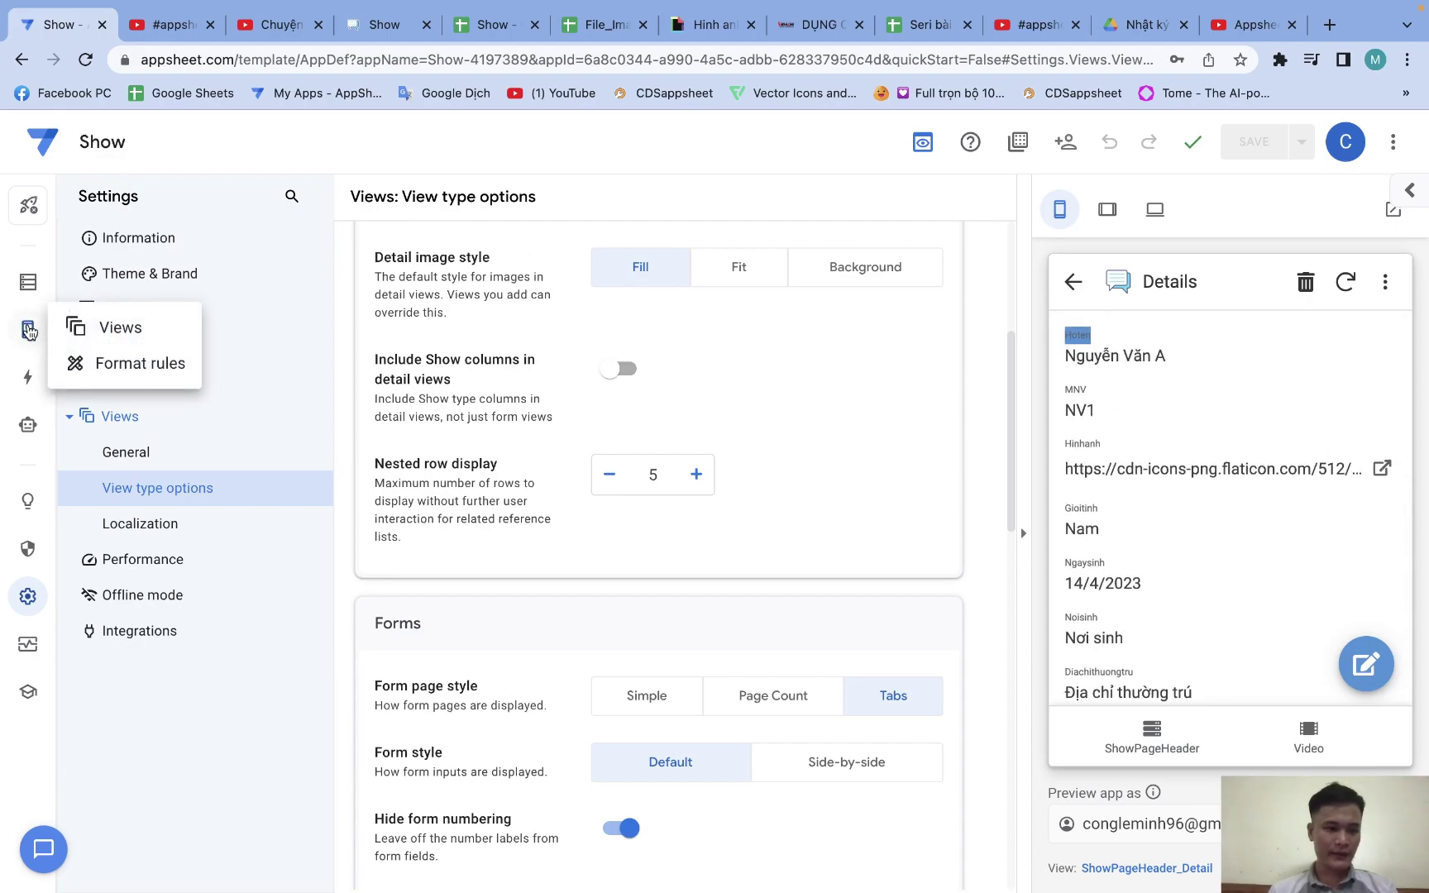
# In the ShowPageHeader_Detail view, add column order entries from **all other columns** and _RowNumber through Thongtinchung, MNV, Hoten, Hinhanh and Gioitinh
pyautogui.click(68, 329)
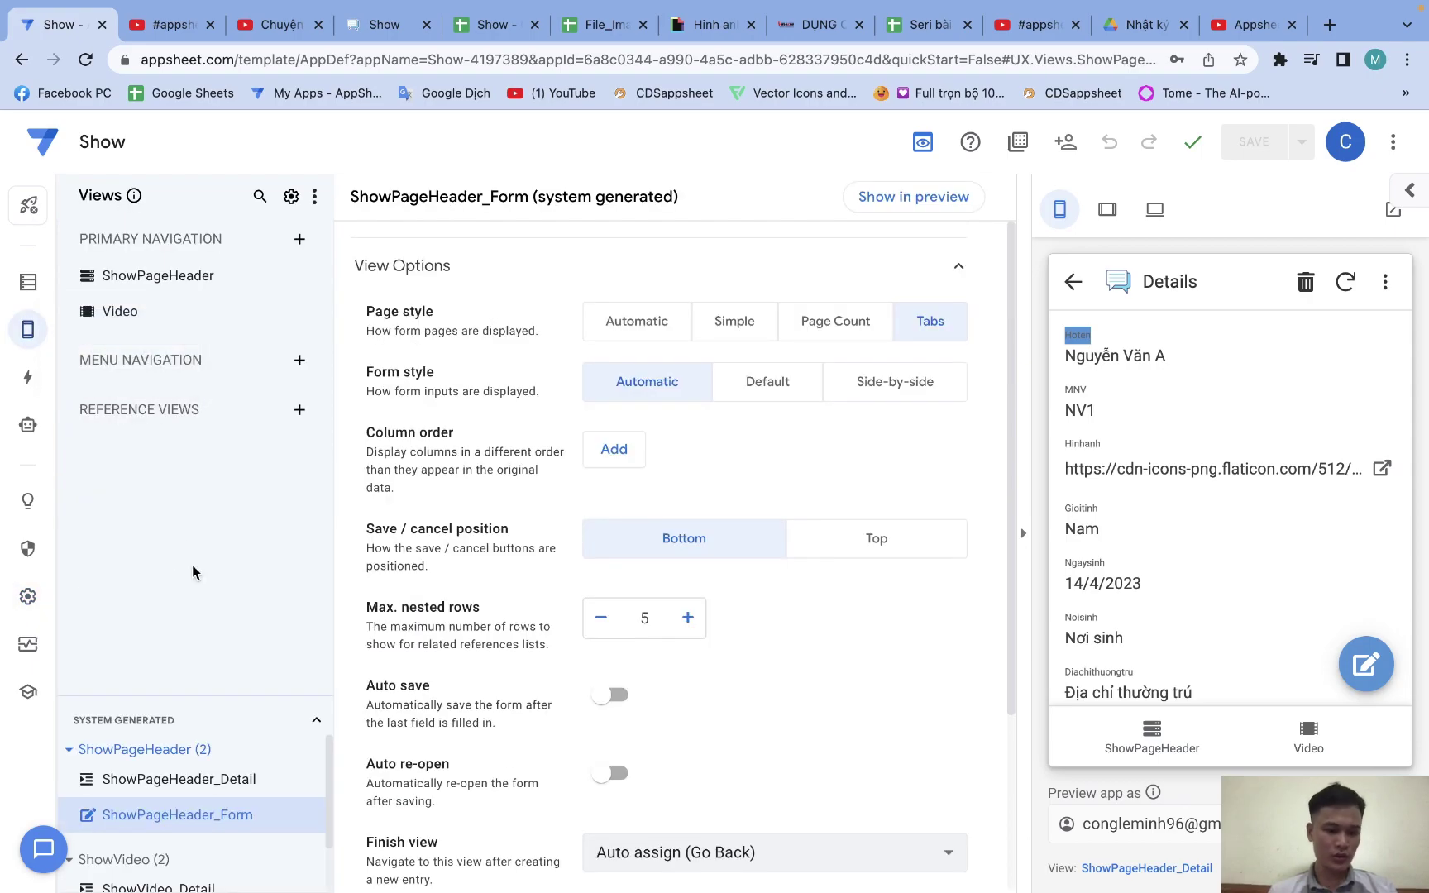
pyautogui.click(184, 781)
pyautogui.scroll(-3, 387, 802)
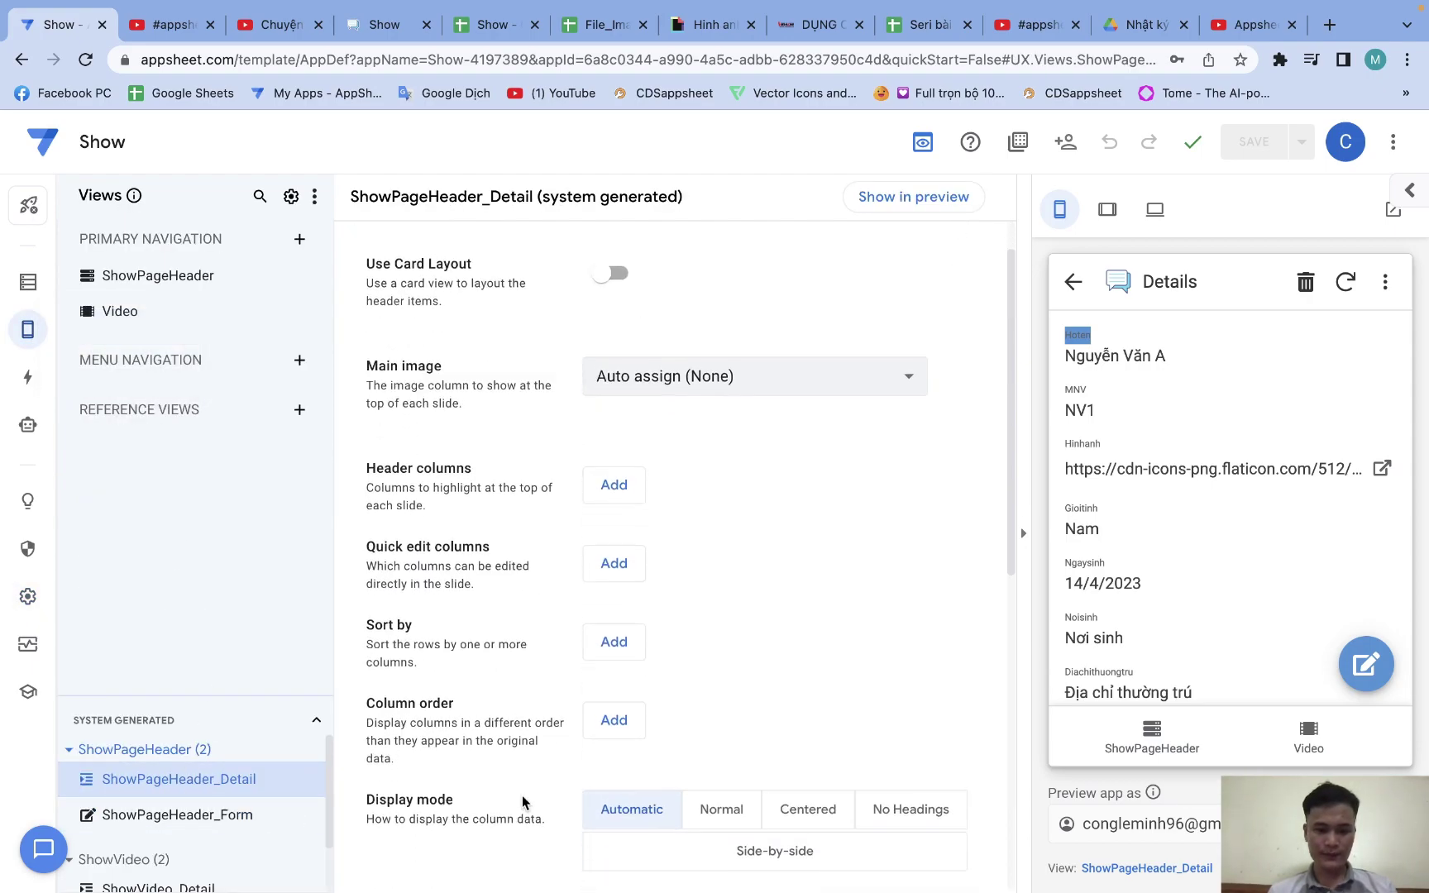
pyautogui.click(614, 665)
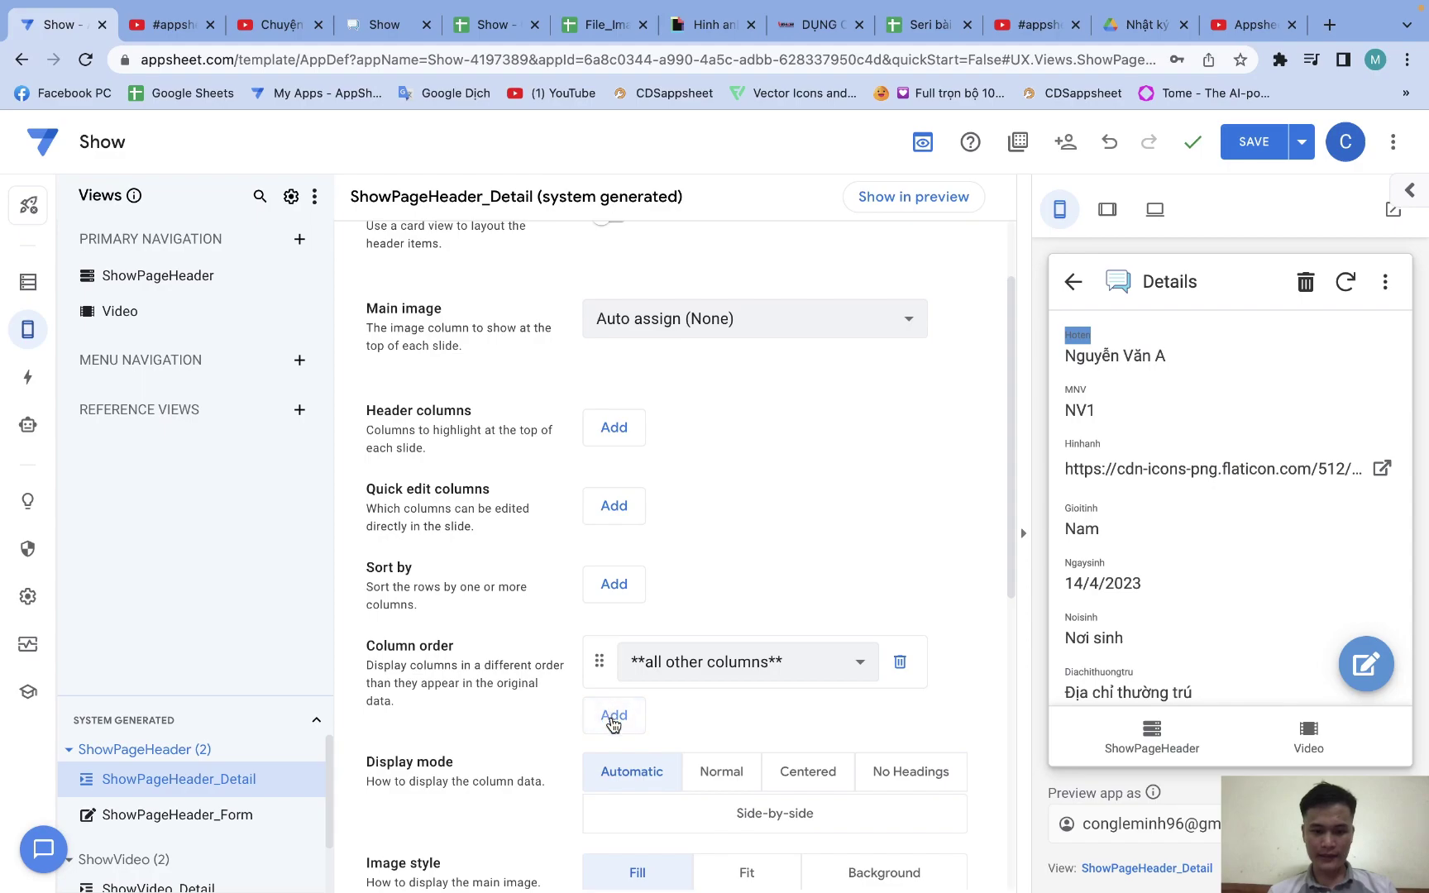
pyautogui.click(612, 714)
pyautogui.scroll(-3, 610, 718)
pyautogui.click(620, 662)
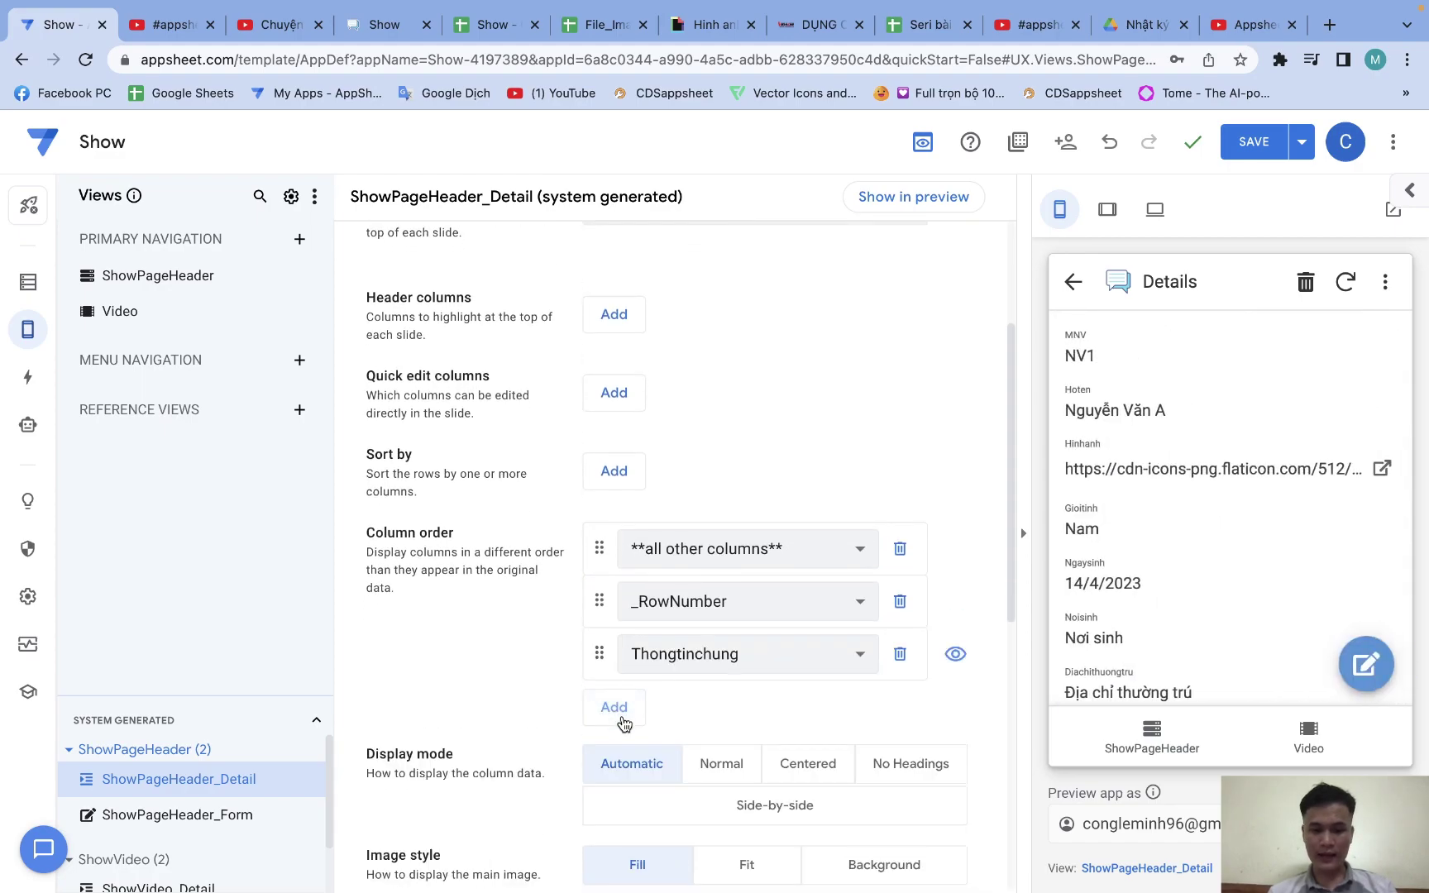
pyautogui.click(621, 720)
pyautogui.click(617, 758)
pyautogui.scroll(-2, 617, 759)
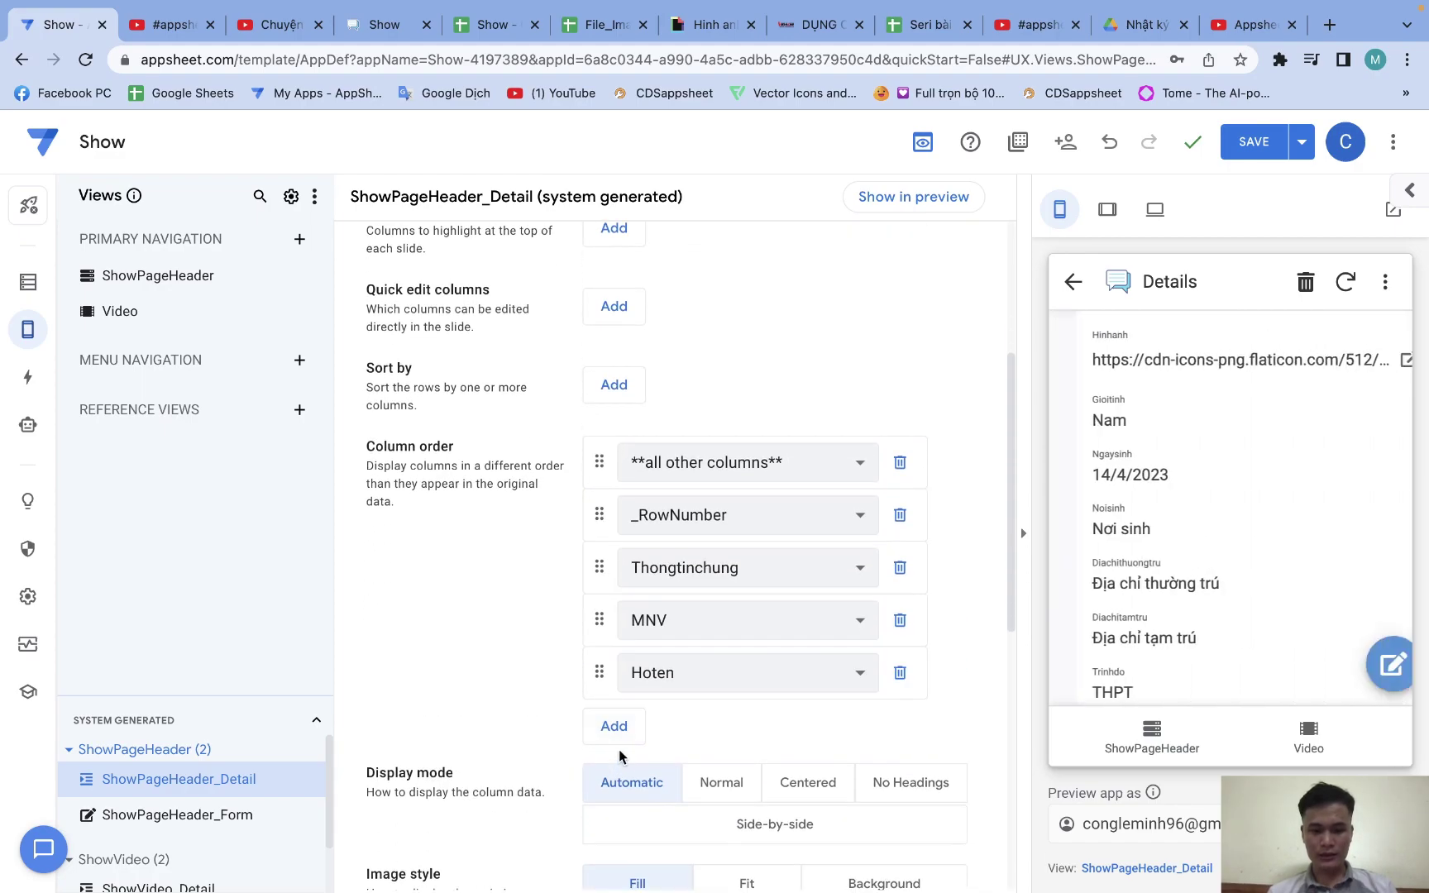
pyautogui.click(616, 727)
pyautogui.click(618, 777)
pyautogui.scroll(-3, 620, 781)
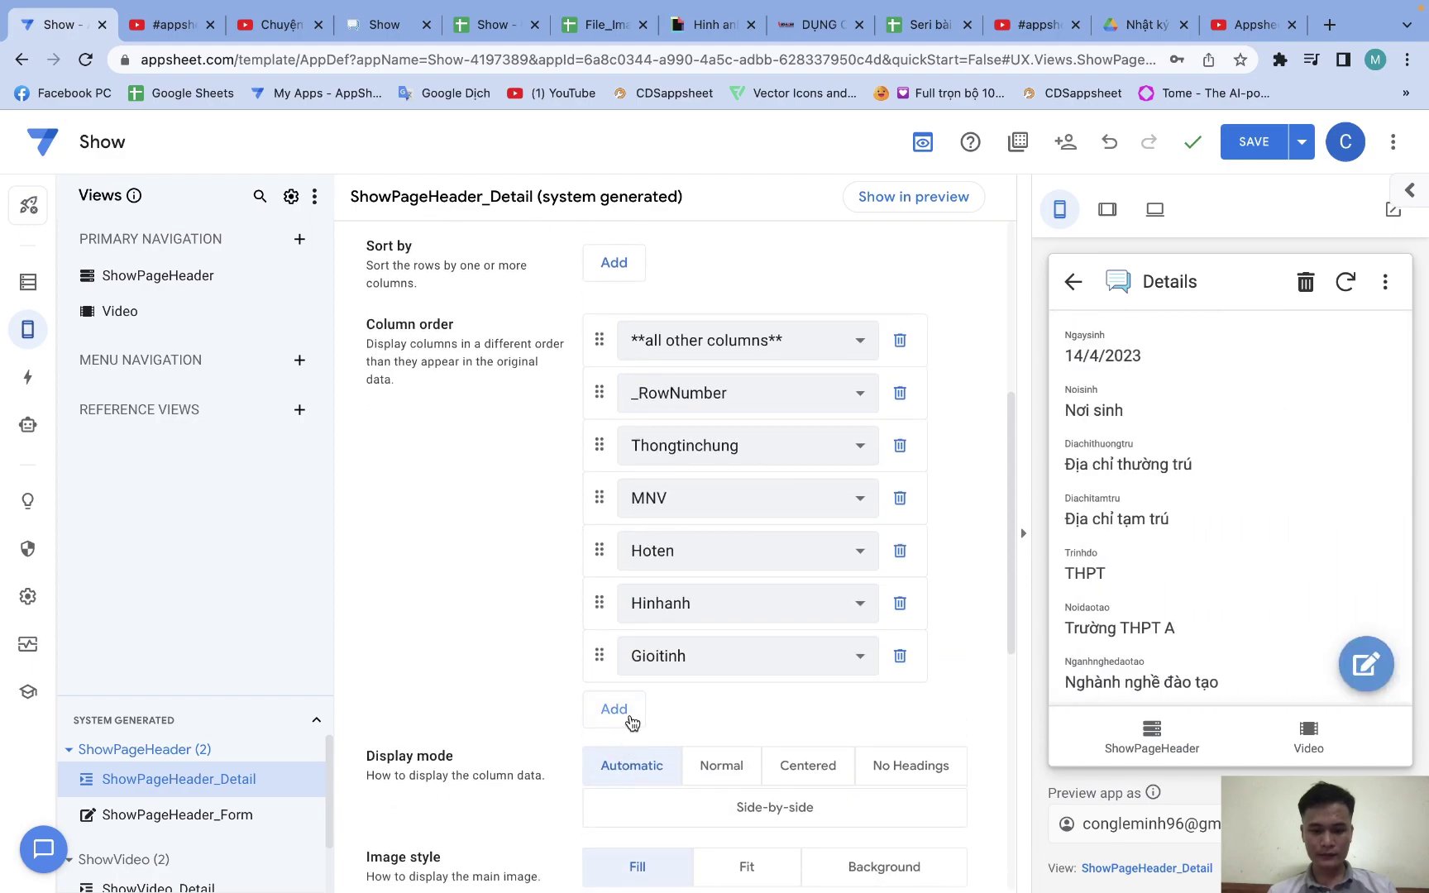
# Extend the detail view's column order with Ngaysinh, Quequan, Noisinh, Diachithuongtru, Diachitamtru, Trinhdohocvan and Trinhdo
pyautogui.click(628, 721)
pyautogui.click(627, 756)
pyautogui.scroll(-2, 629, 756)
pyautogui.click(628, 744)
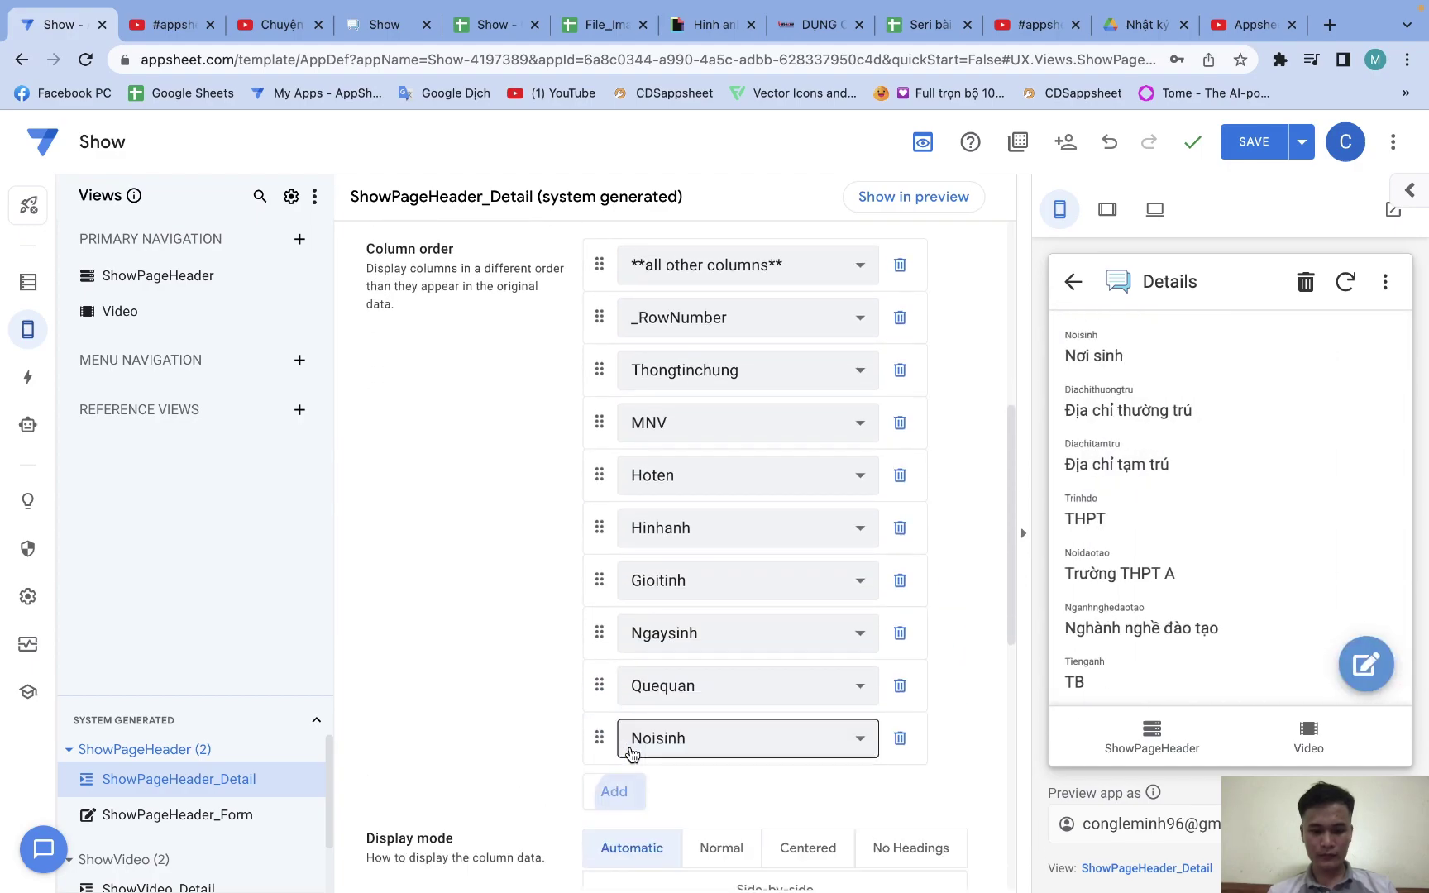
pyautogui.click(614, 790)
pyautogui.scroll(-2, 614, 791)
pyautogui.click(614, 756)
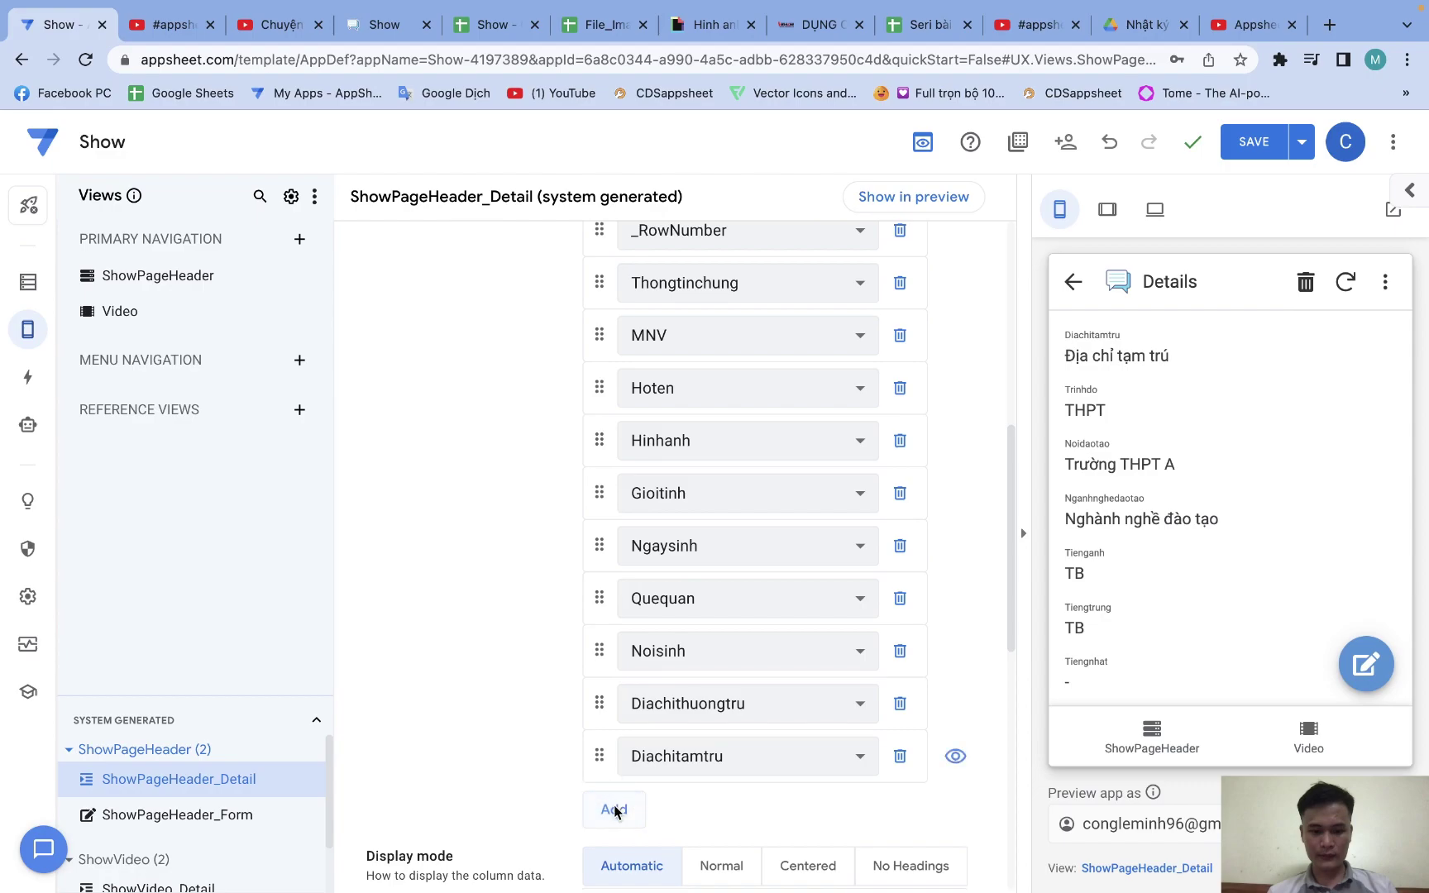
pyautogui.click(615, 810)
pyautogui.scroll(-2, 615, 814)
pyautogui.click(615, 784)
pyautogui.scroll(-2, 628, 793)
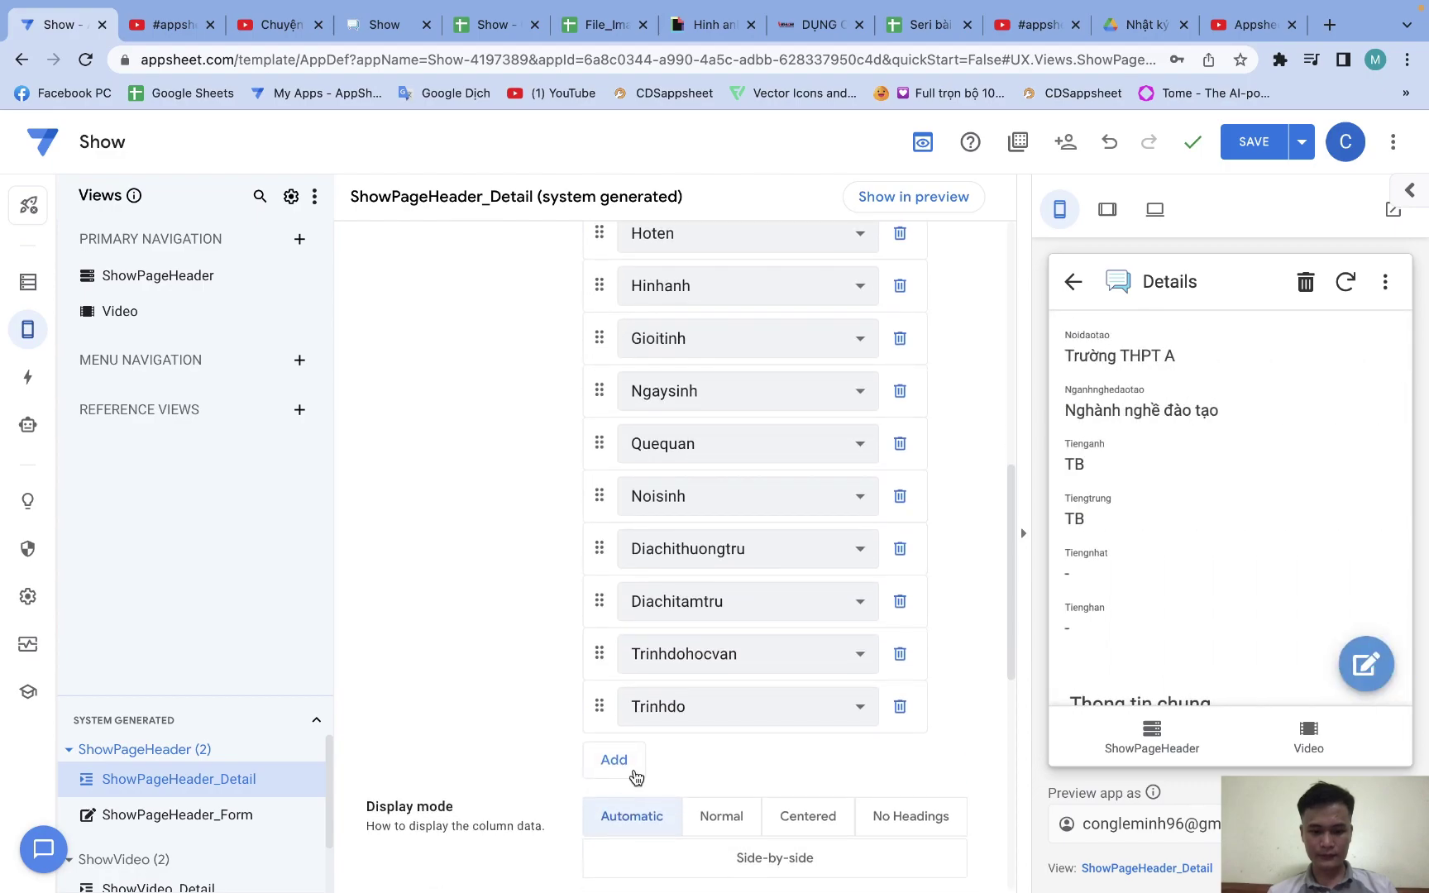
# Complete the detail view's column order with Noidaotao, Nganhnghedaotao, Trinhdongoaingu, Tienganh, Tiengtrung, Tiengnhat and Tienghan
pyautogui.click(630, 777)
pyautogui.click(615, 812)
pyautogui.scroll(-2, 616, 864)
pyautogui.scroll(-2, 618, 868)
pyautogui.click(617, 720)
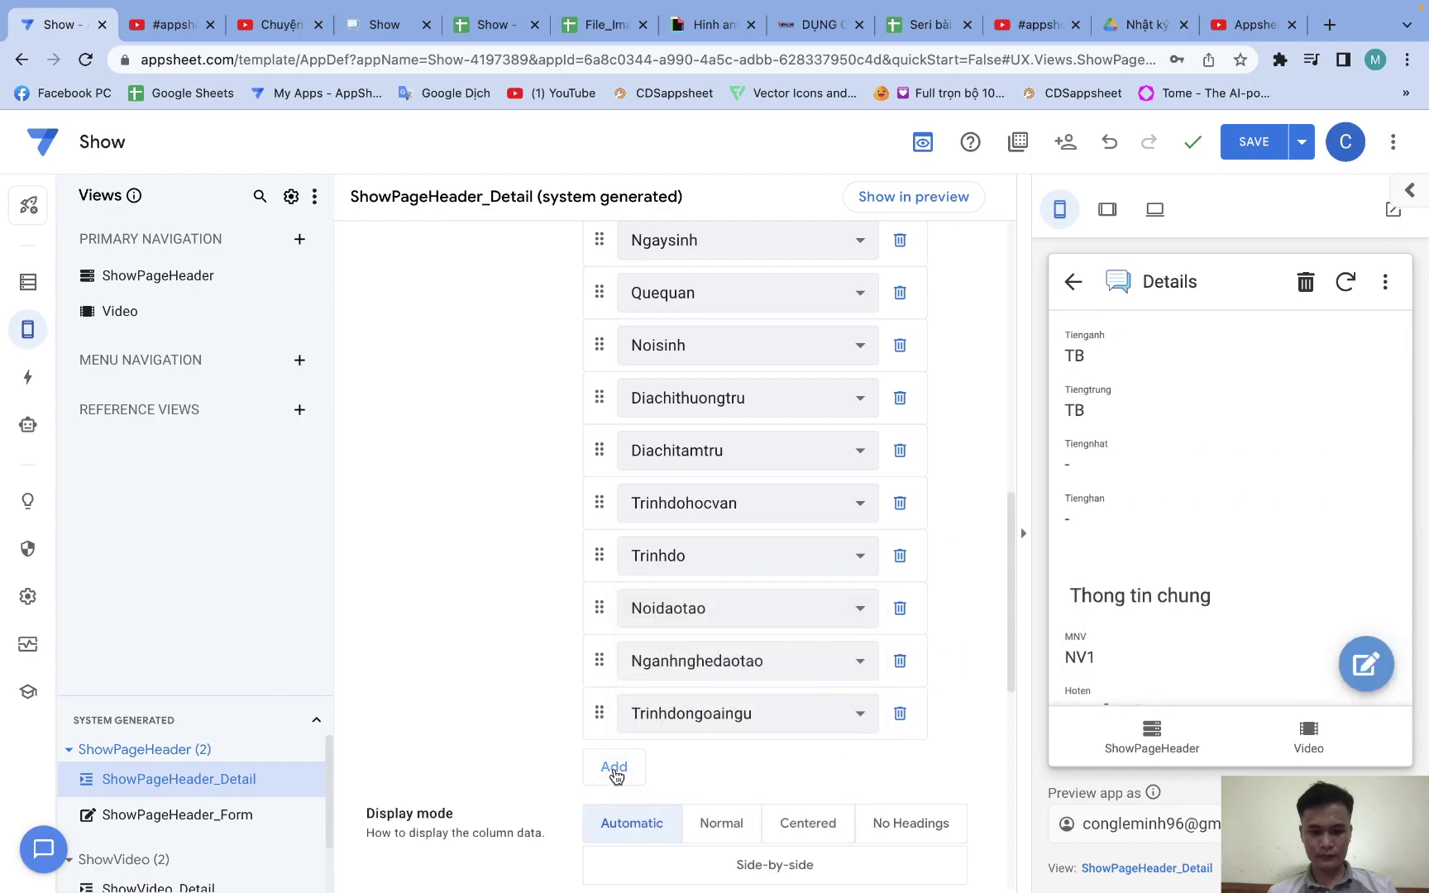
pyautogui.click(614, 768)
pyautogui.click(615, 816)
pyautogui.scroll(-2, 617, 827)
pyautogui.click(616, 787)
pyautogui.click(616, 829)
pyautogui.scroll(-2, 617, 827)
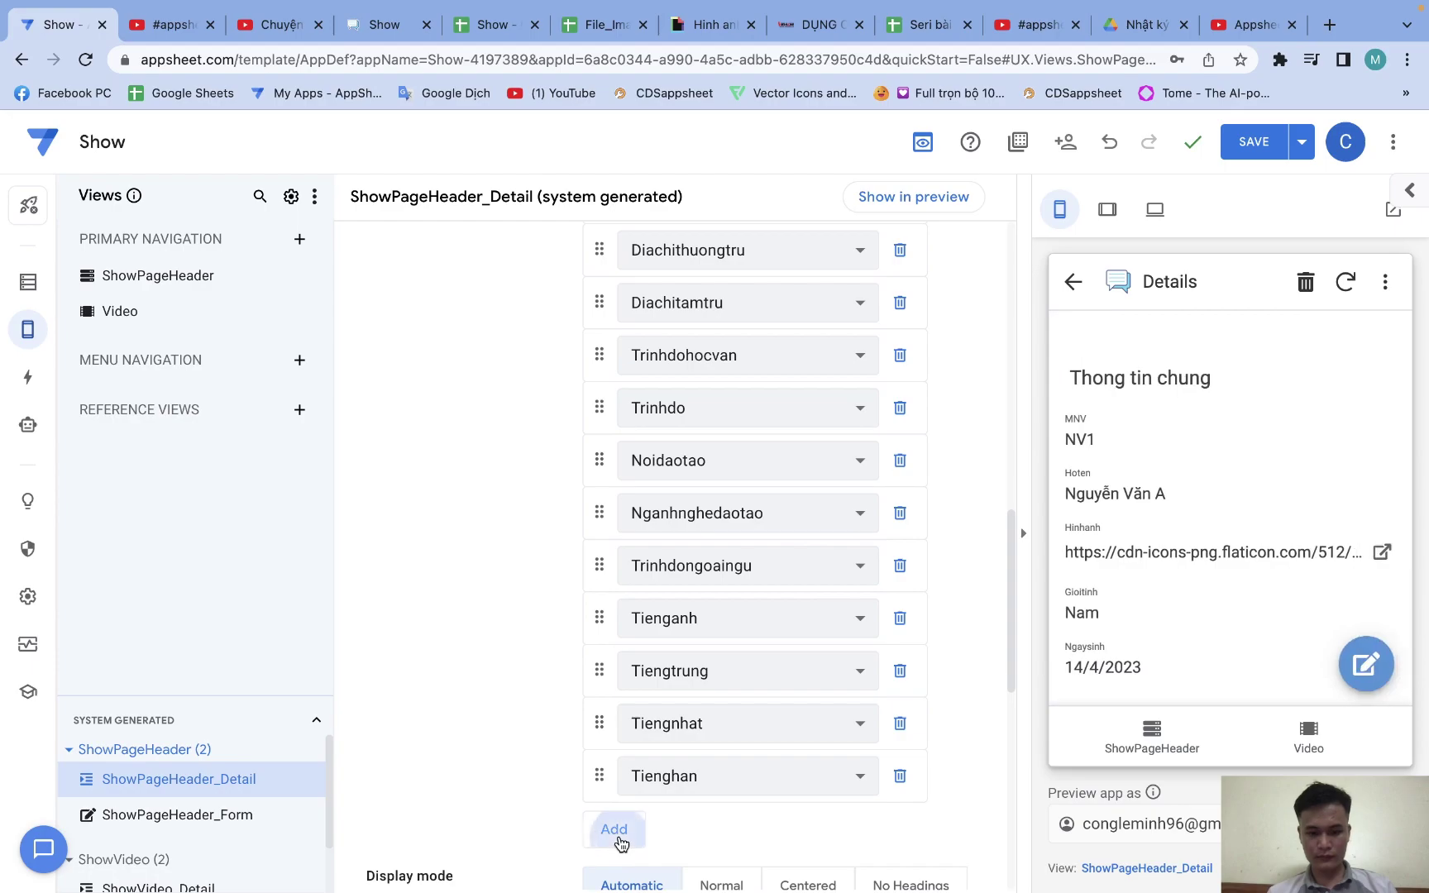
# Remove the **all other columns** entry from the detail view's column order and save the app
pyautogui.scroll(15, 811, 498)
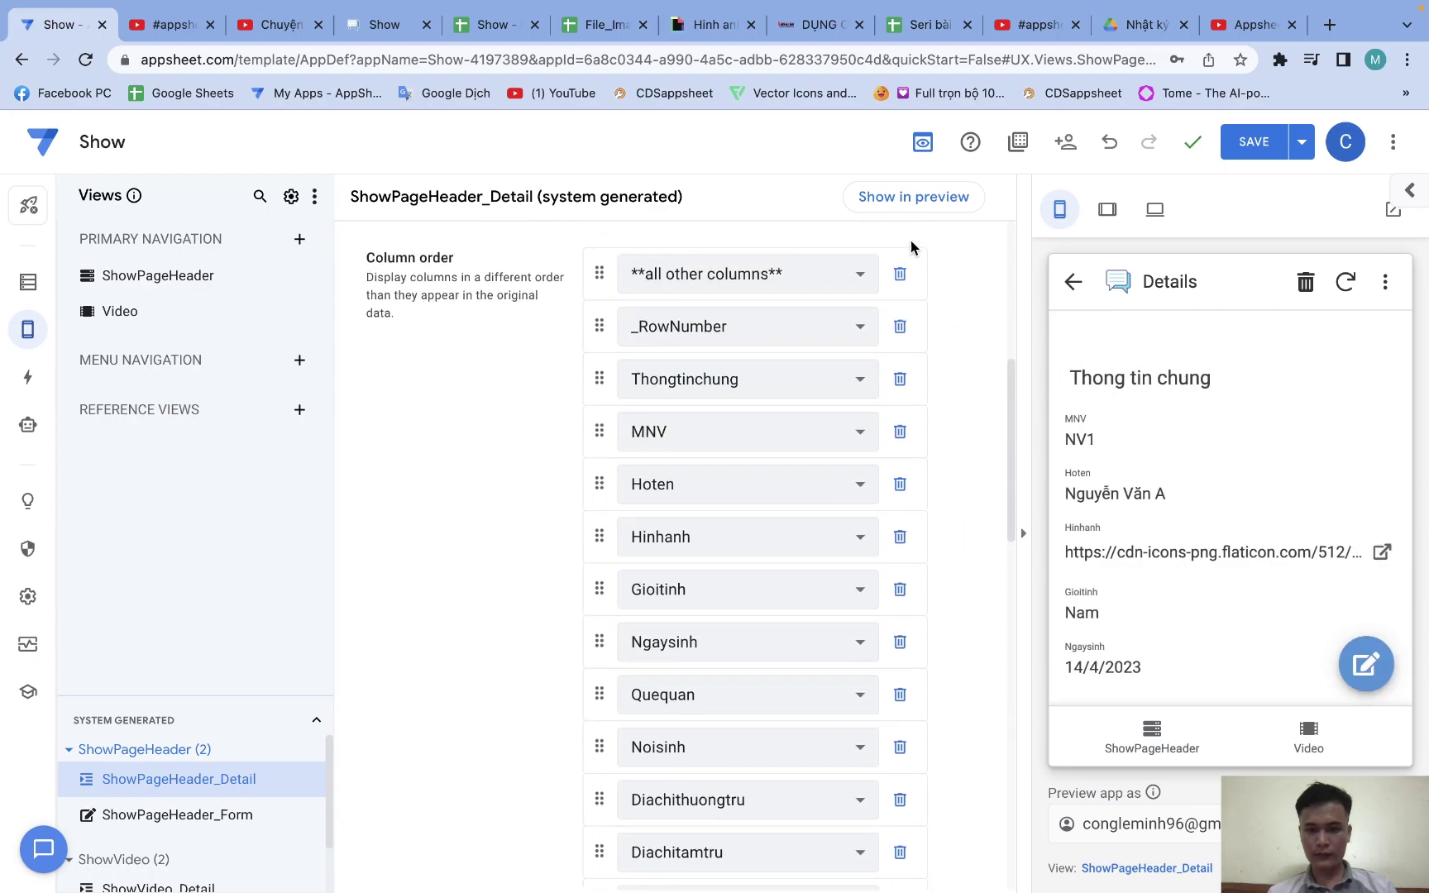
pyautogui.click(901, 274)
pyautogui.click(1243, 149)
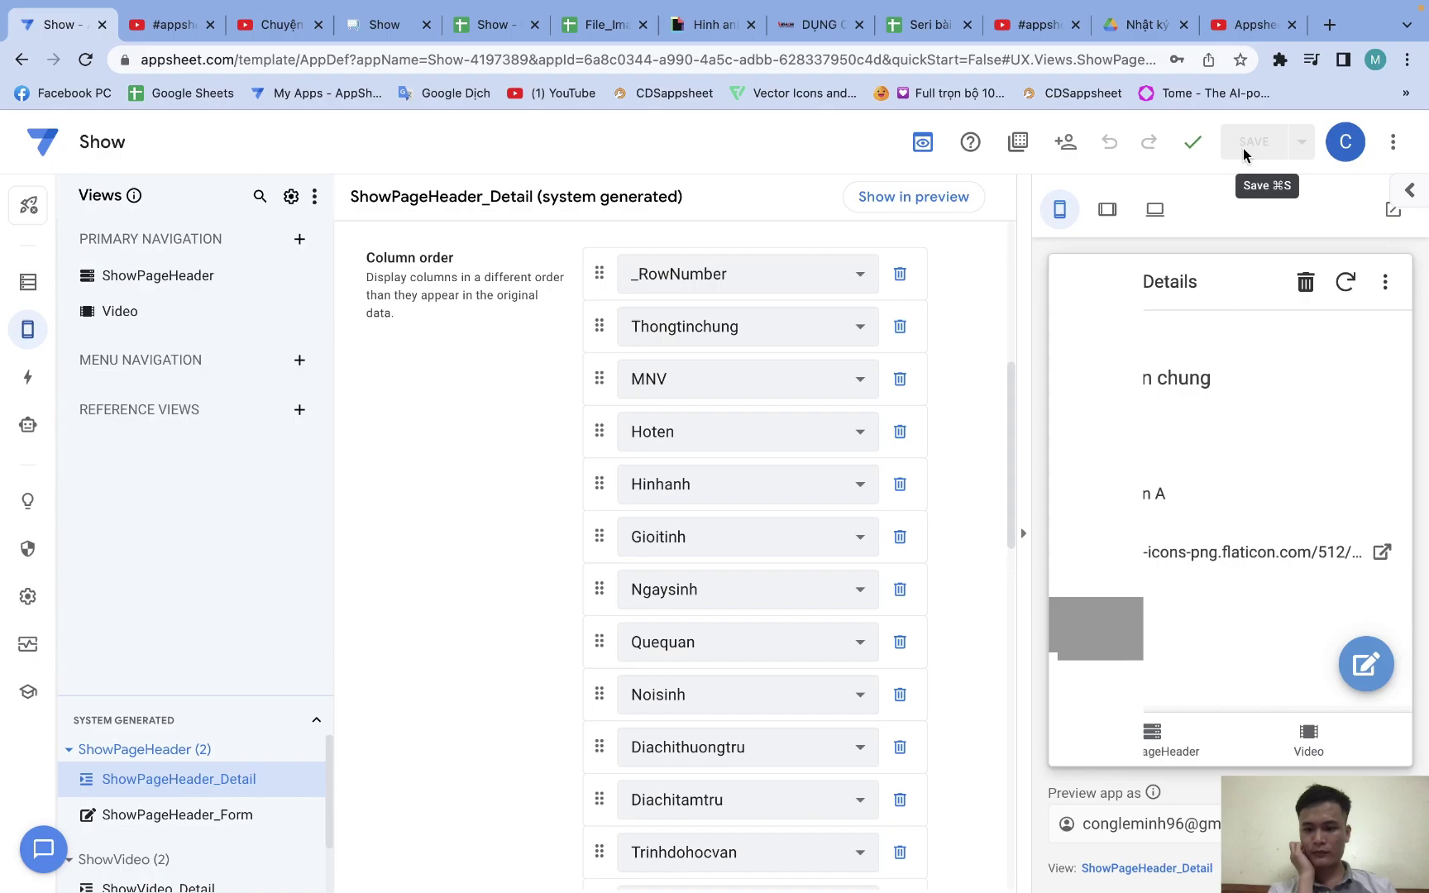
# Reopen the first record in the preview and examine the page headers and the fields grouped under each
pyautogui.click(1153, 730)
pyautogui.click(1178, 387)
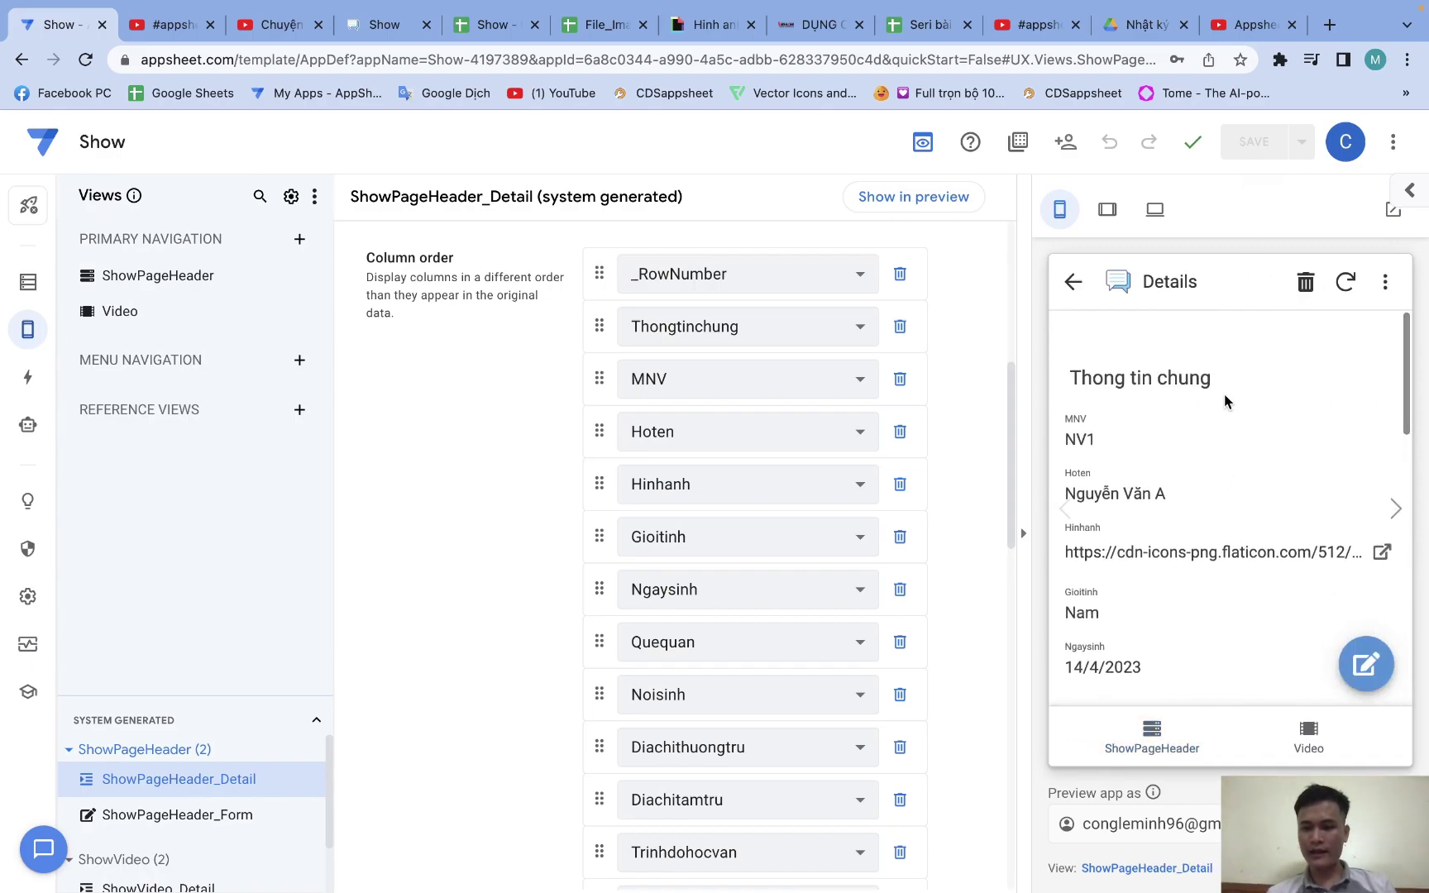
pyautogui.moveTo(1213, 378); pyautogui.dragTo(1057, 377)
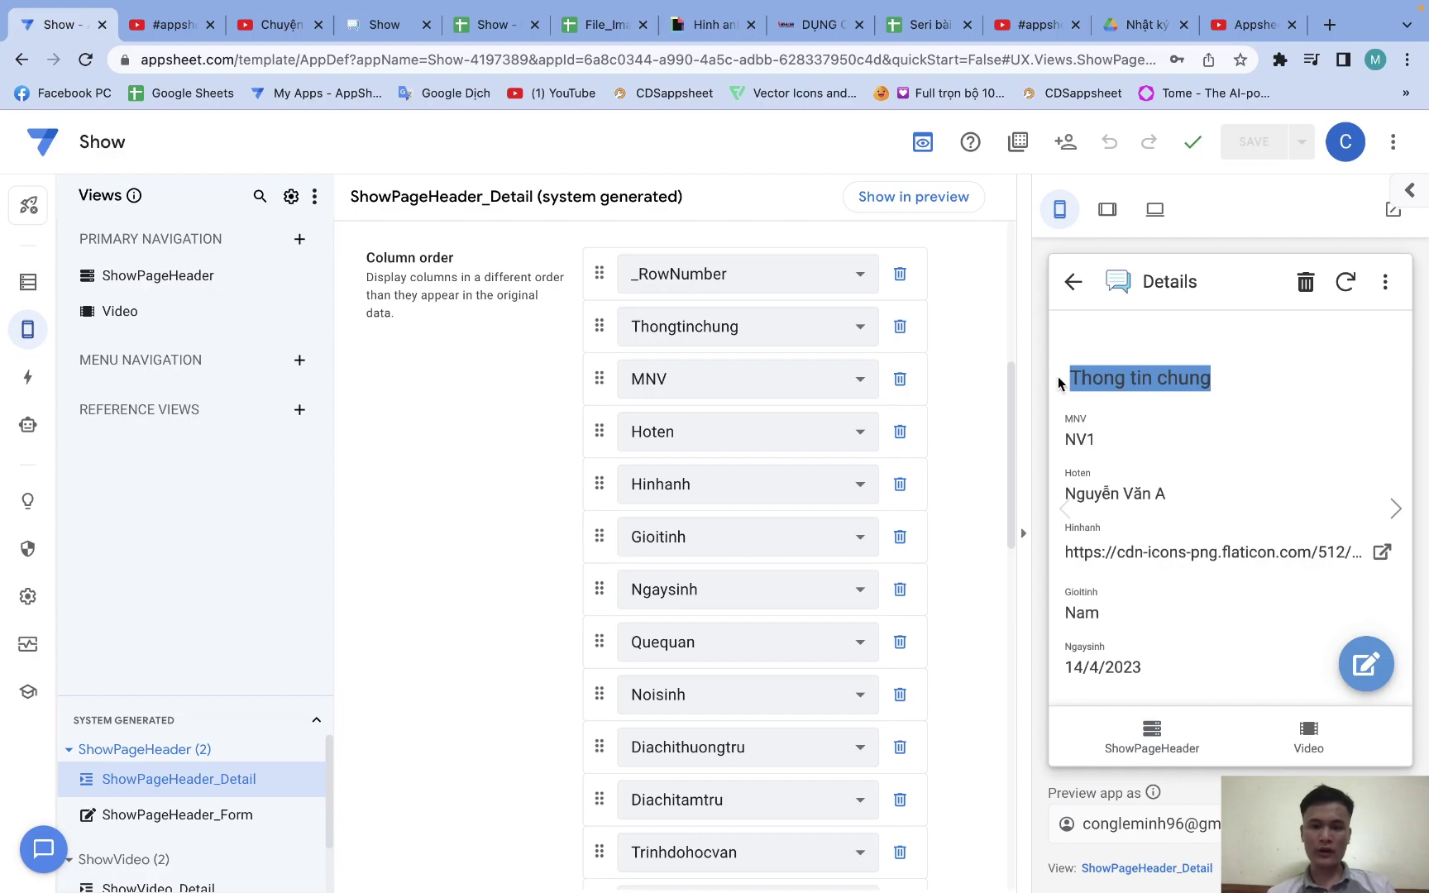
pyautogui.scroll(-3, 1145, 478)
pyautogui.moveTo(1150, 543); pyautogui.dragTo(1070, 543)
pyautogui.scroll(-3, 1075, 533)
pyautogui.scroll(-3, 1210, 552)
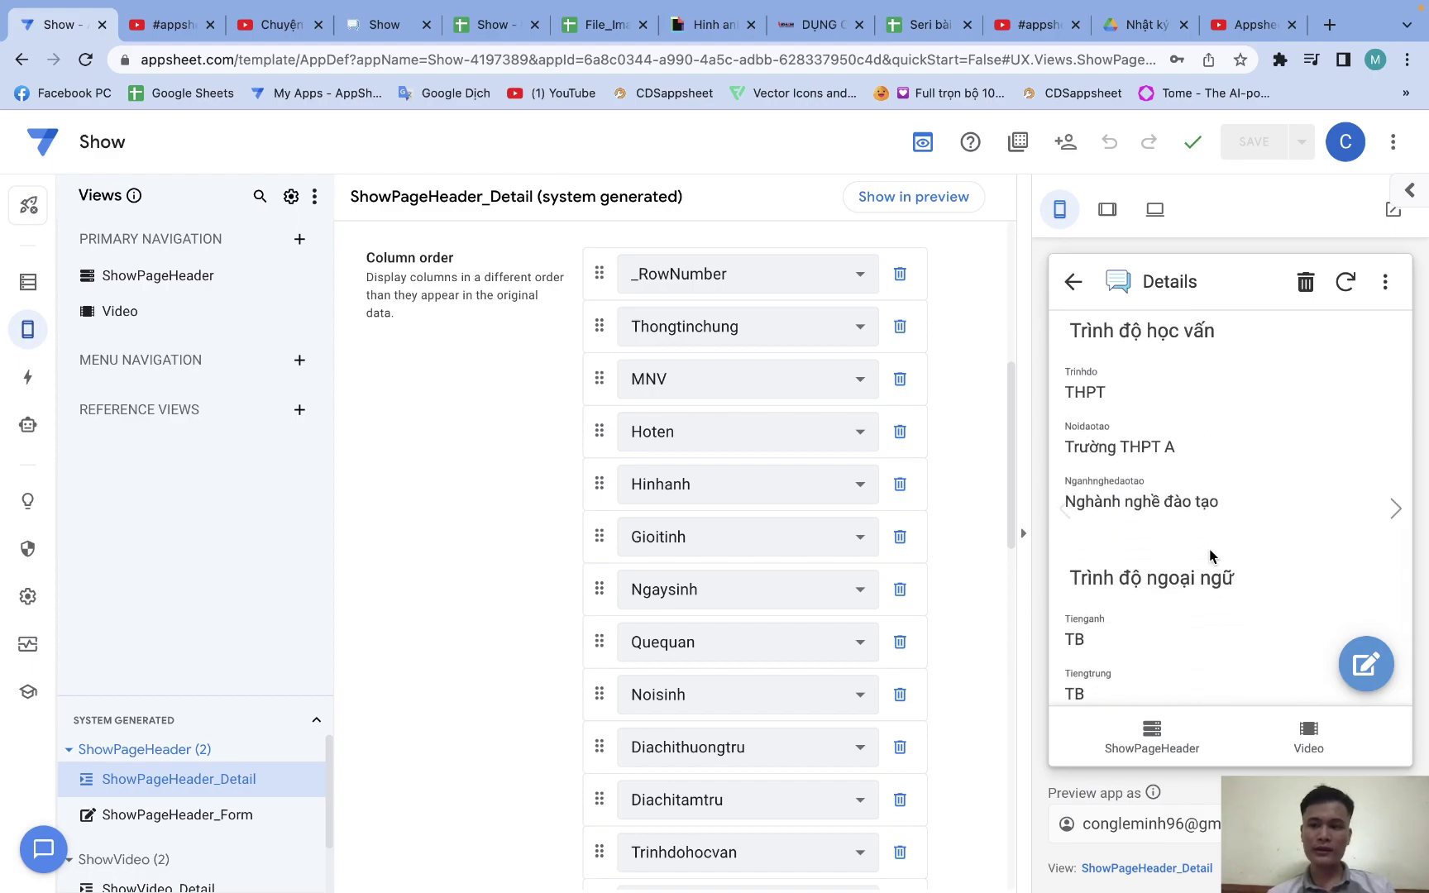
pyautogui.scroll(-1, 1209, 555)
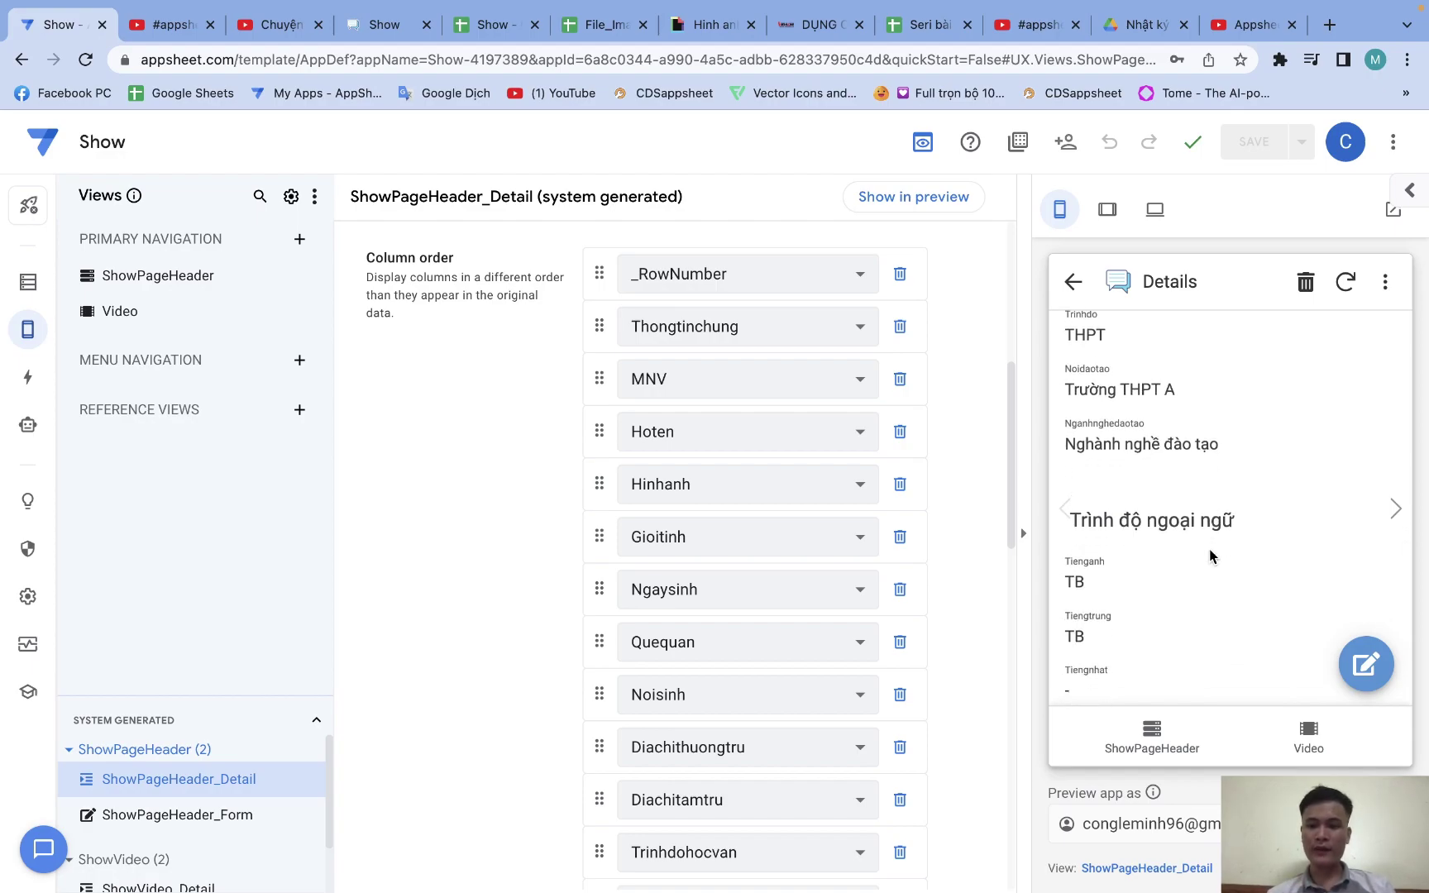
pyautogui.scroll(8, 1210, 556)
pyautogui.scroll(4, 1207, 434)
pyautogui.moveTo(1074, 415); pyautogui.dragTo(1178, 673)
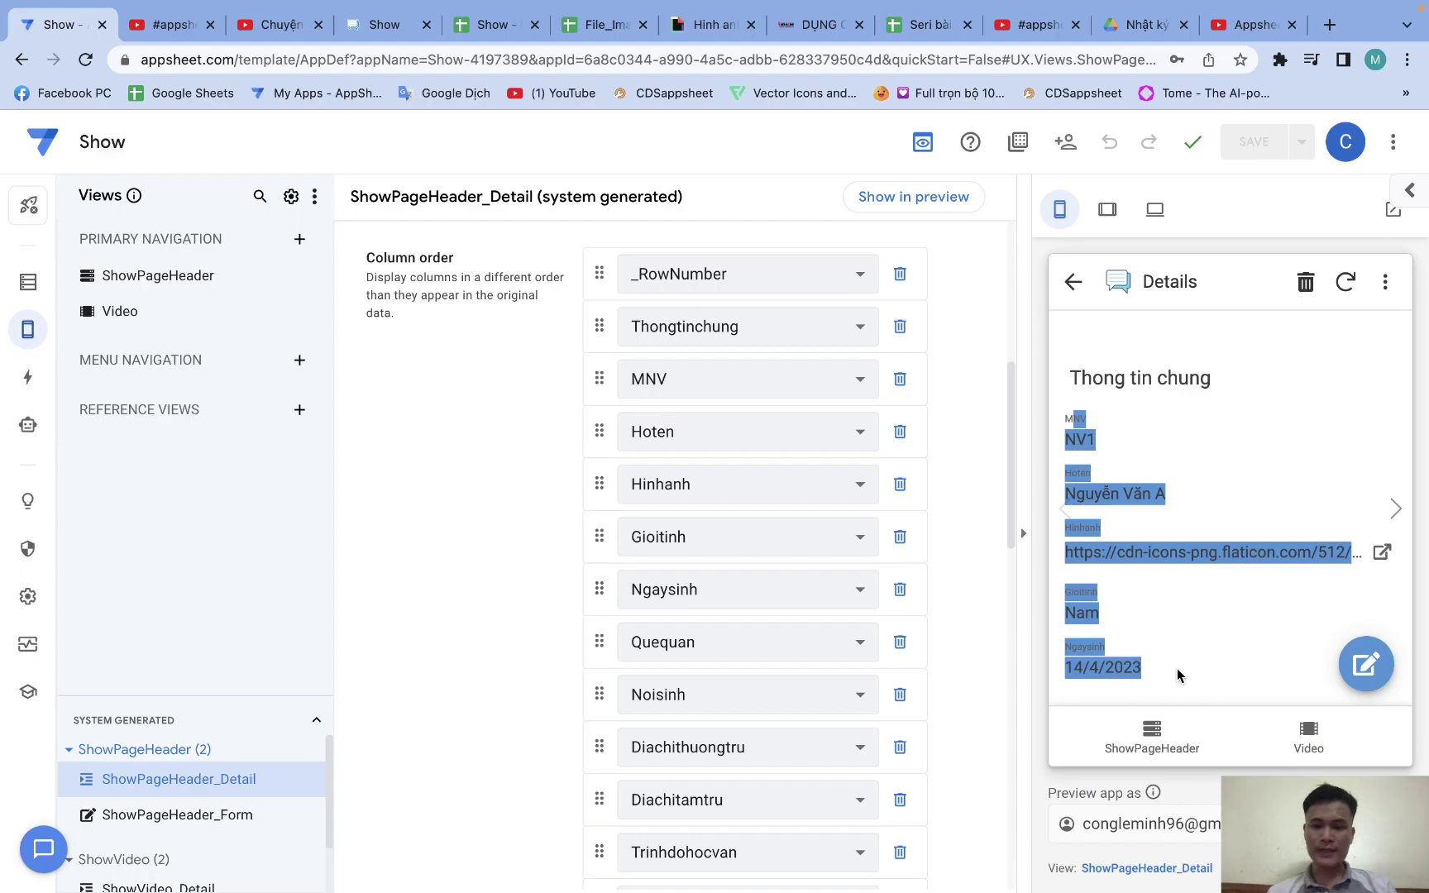
pyautogui.click(1218, 520)
# In the ShowPageHeader table, set the Thongtinchung column's category to Section_Header
pyautogui.click(25, 284)
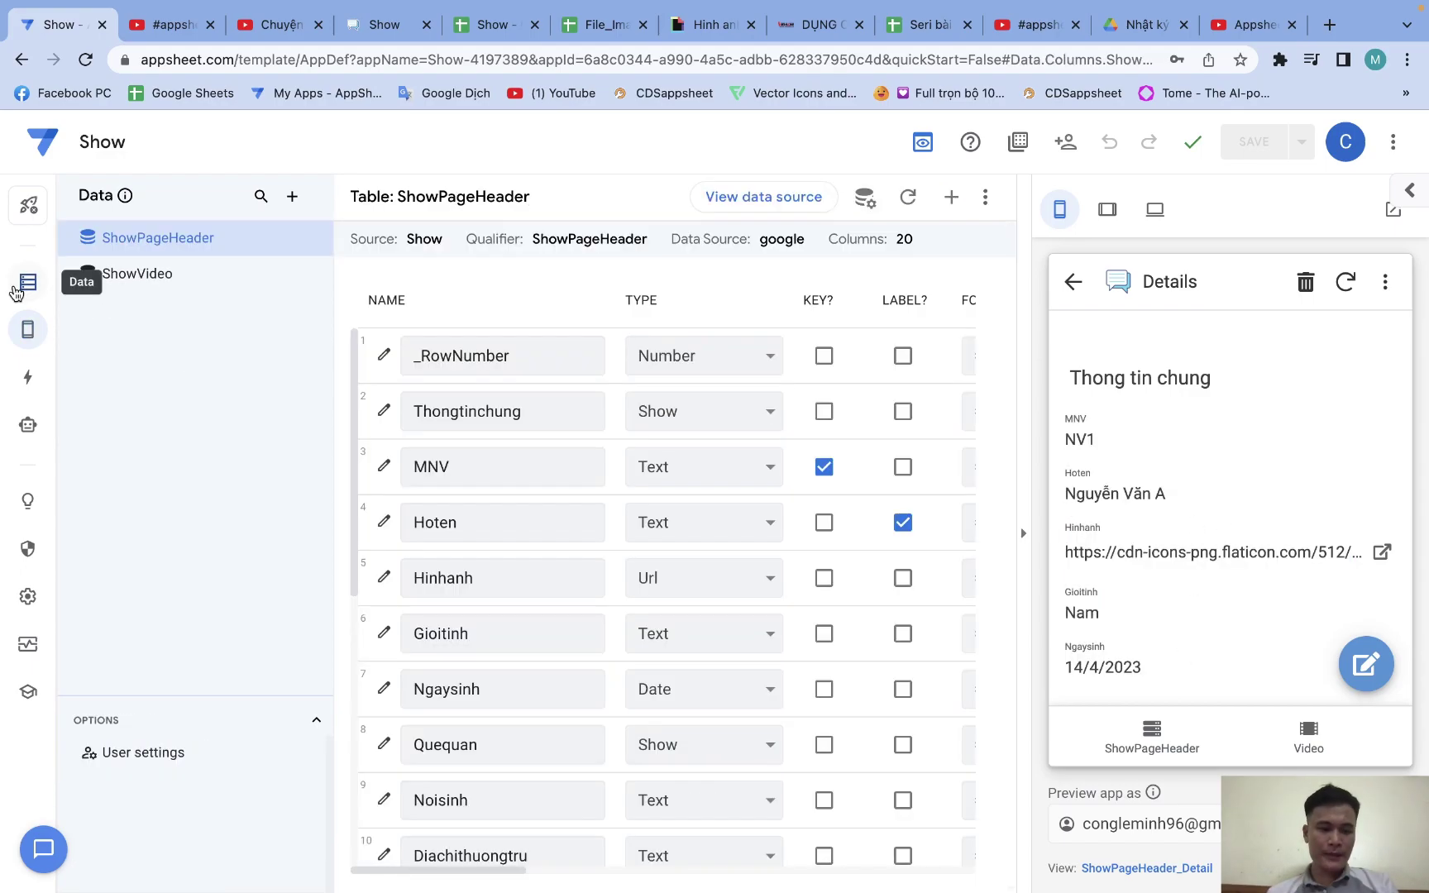
pyautogui.click(383, 411)
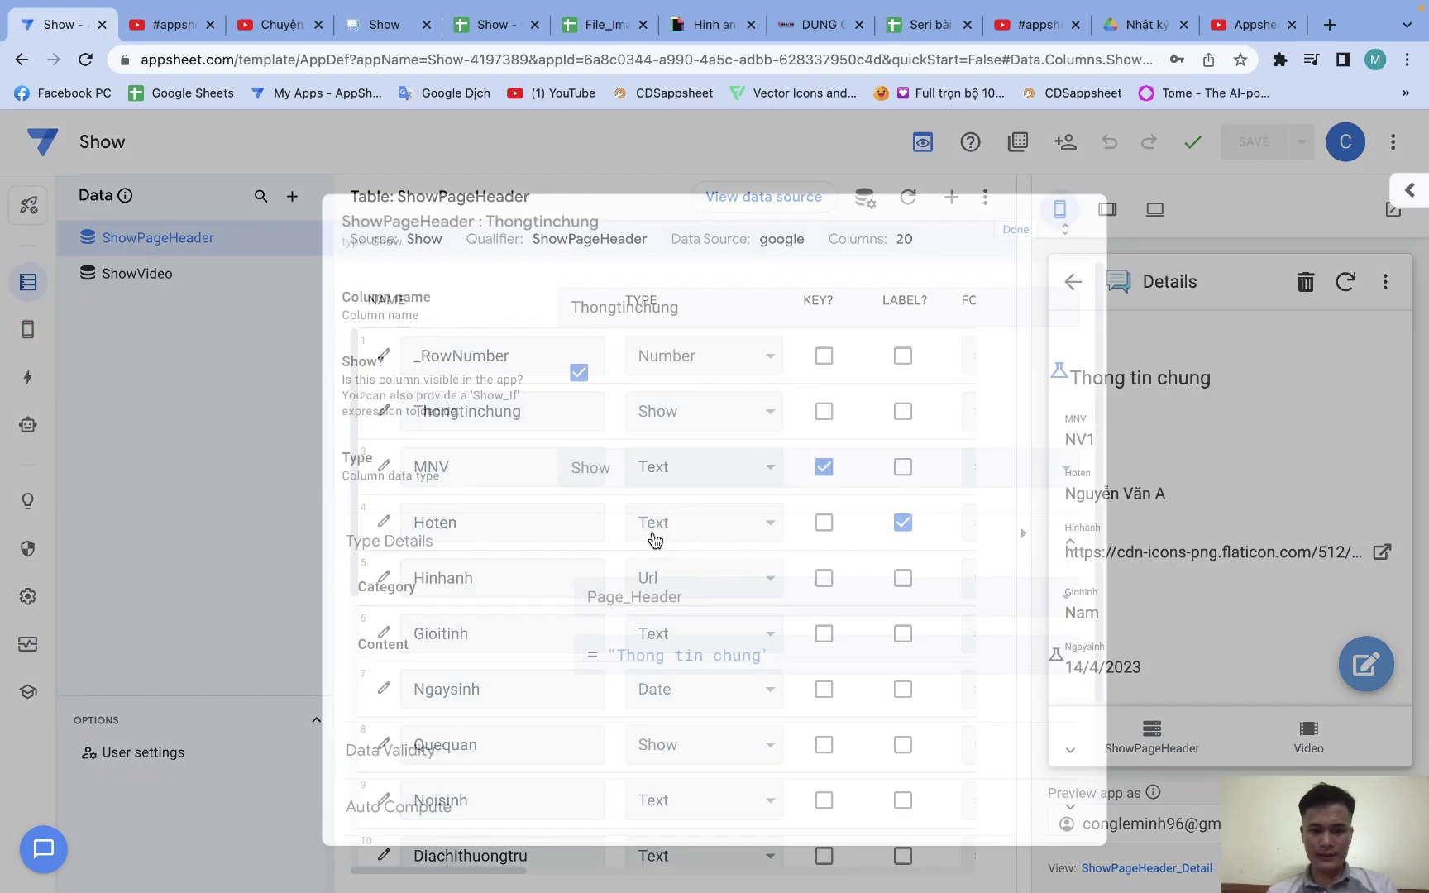
pyautogui.scroll(-1, 676, 568)
pyautogui.click(678, 544)
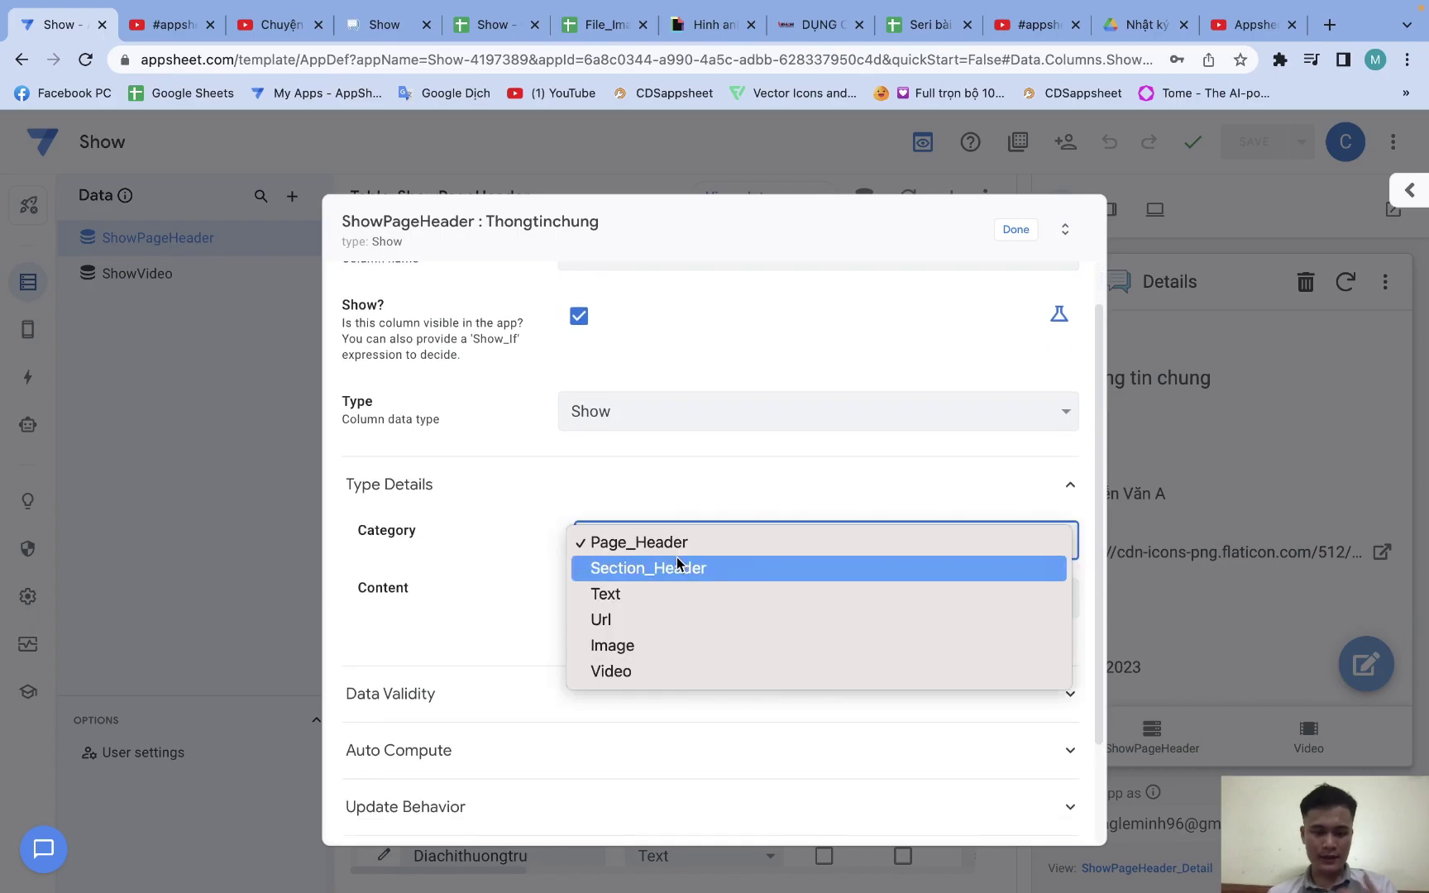
pyautogui.click(676, 567)
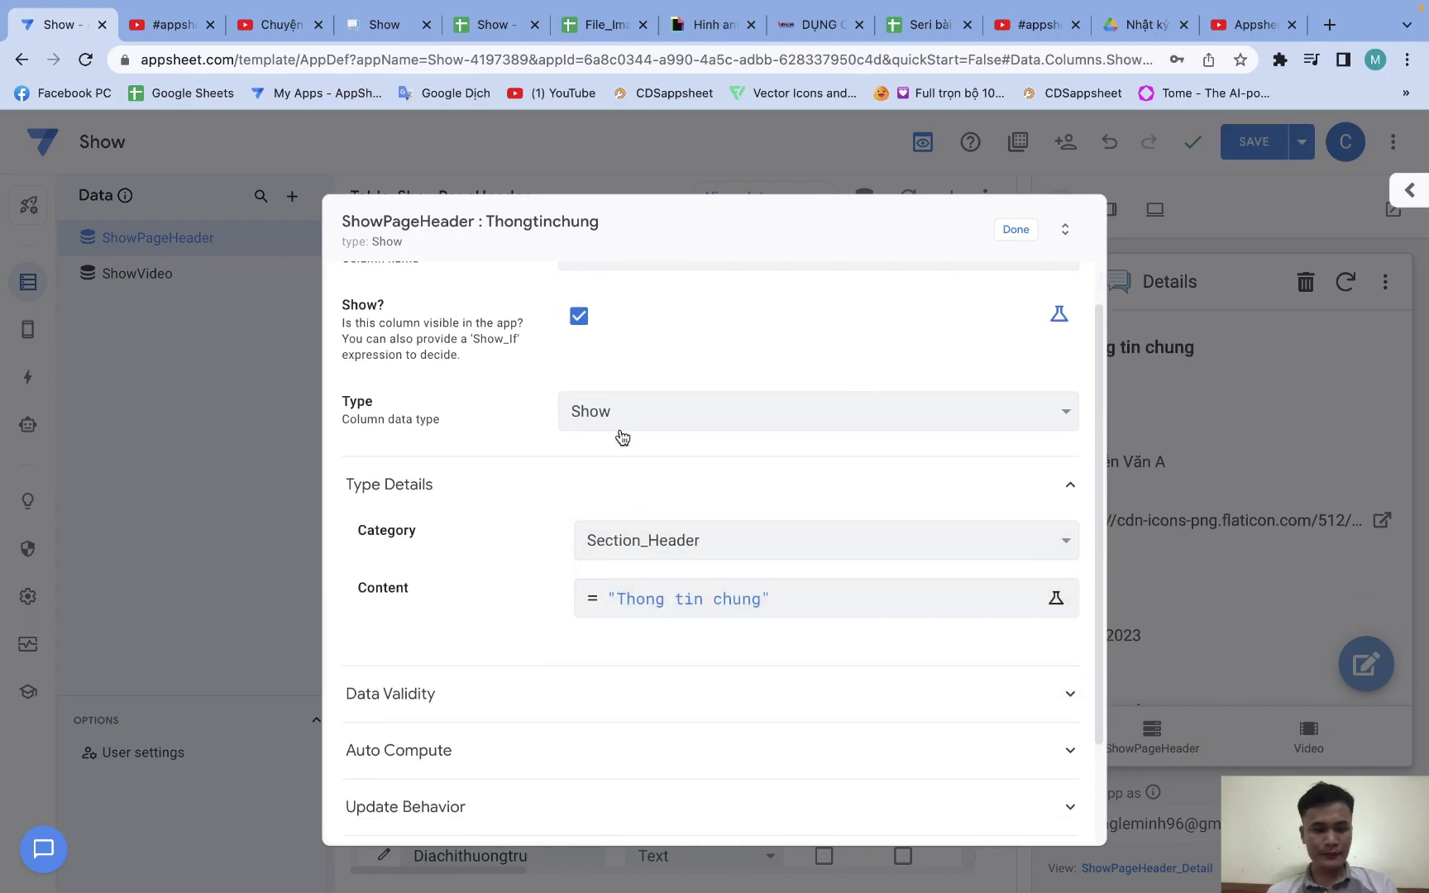
pyautogui.press('Escape')
# Set the Quequan column's category to Section_Header
pyautogui.scroll(-2, 589, 503)
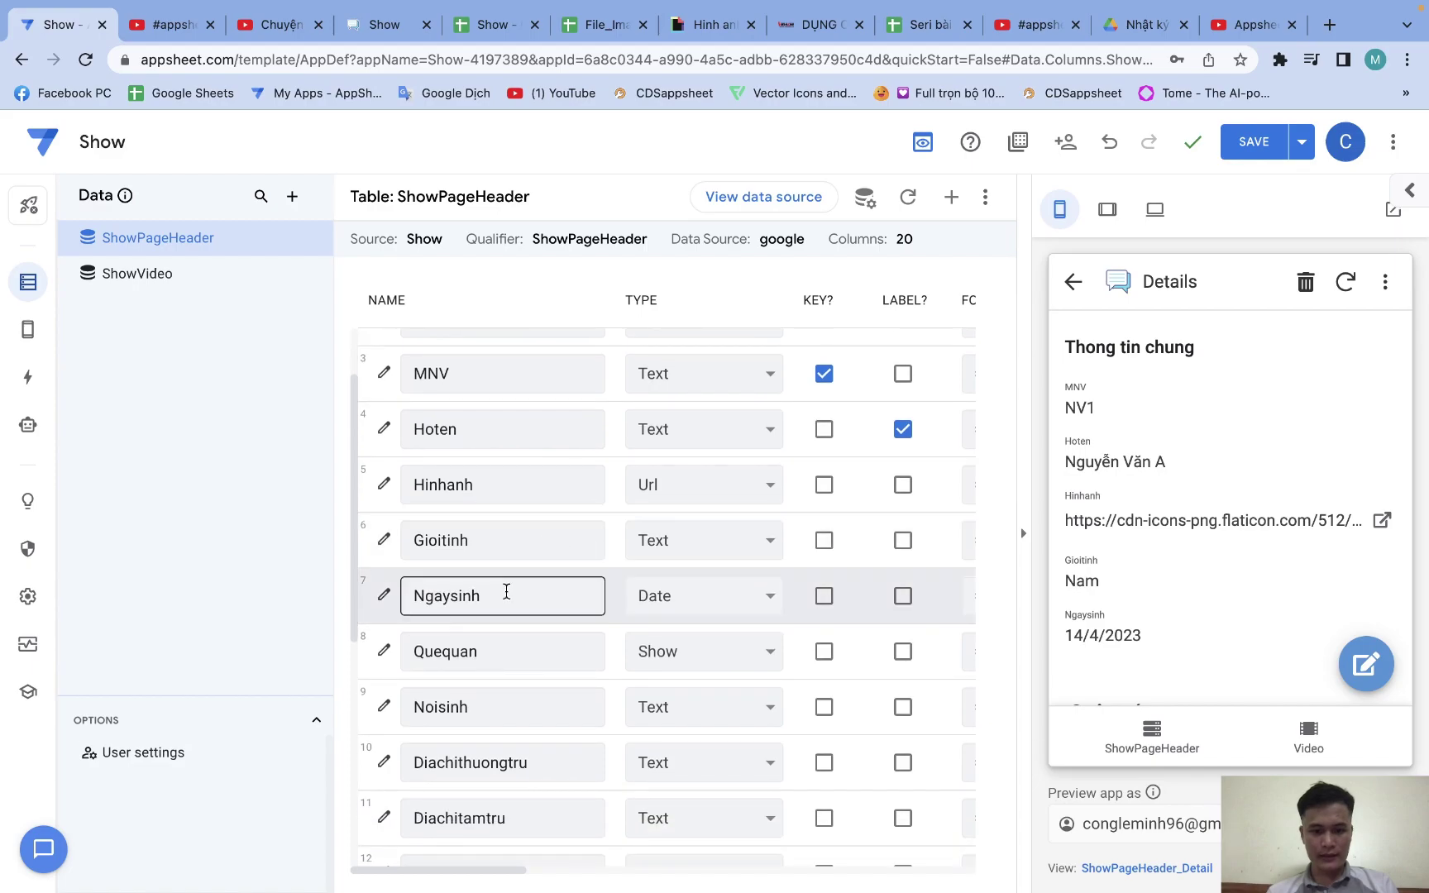
pyautogui.click(384, 651)
pyautogui.click(744, 598)
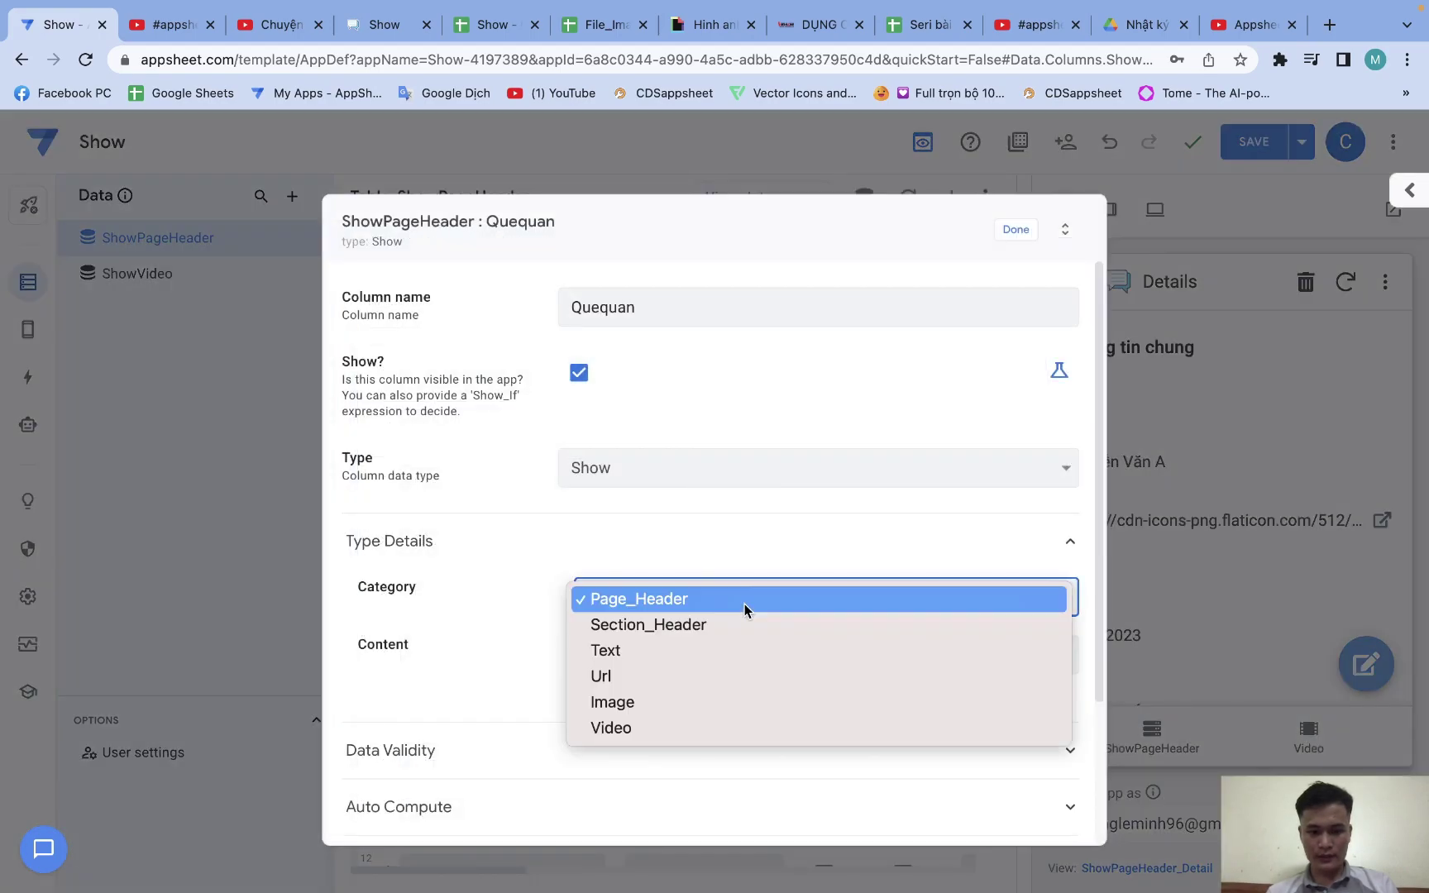
pyautogui.click(730, 622)
pyautogui.press('Escape')
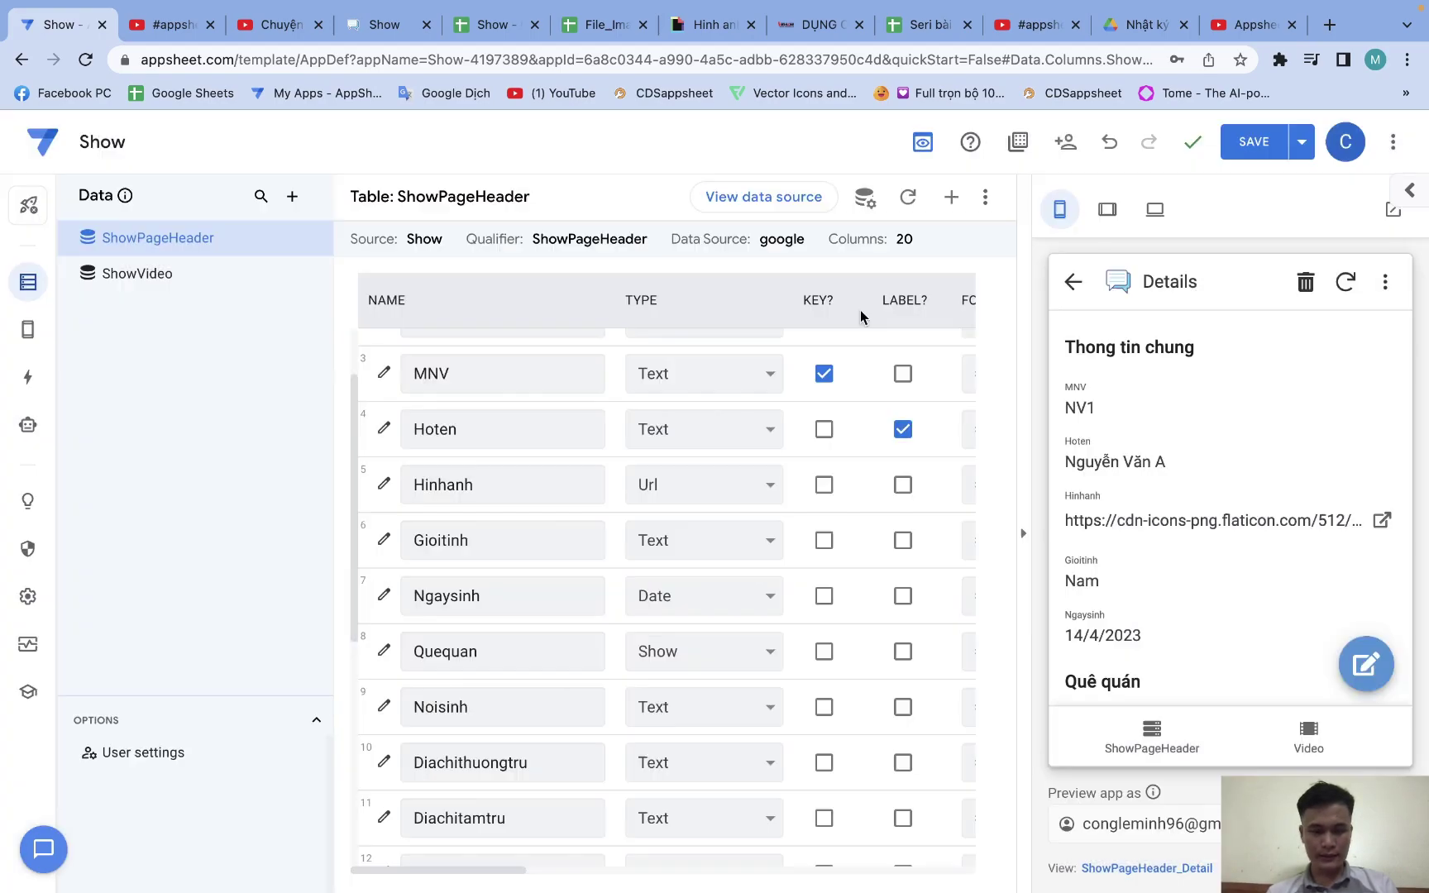
# Set the Trinhdohocvan column's category to Section_Header and finish editing the column
pyautogui.scroll(-2, 686, 532)
pyautogui.click(383, 753)
pyautogui.click(733, 591)
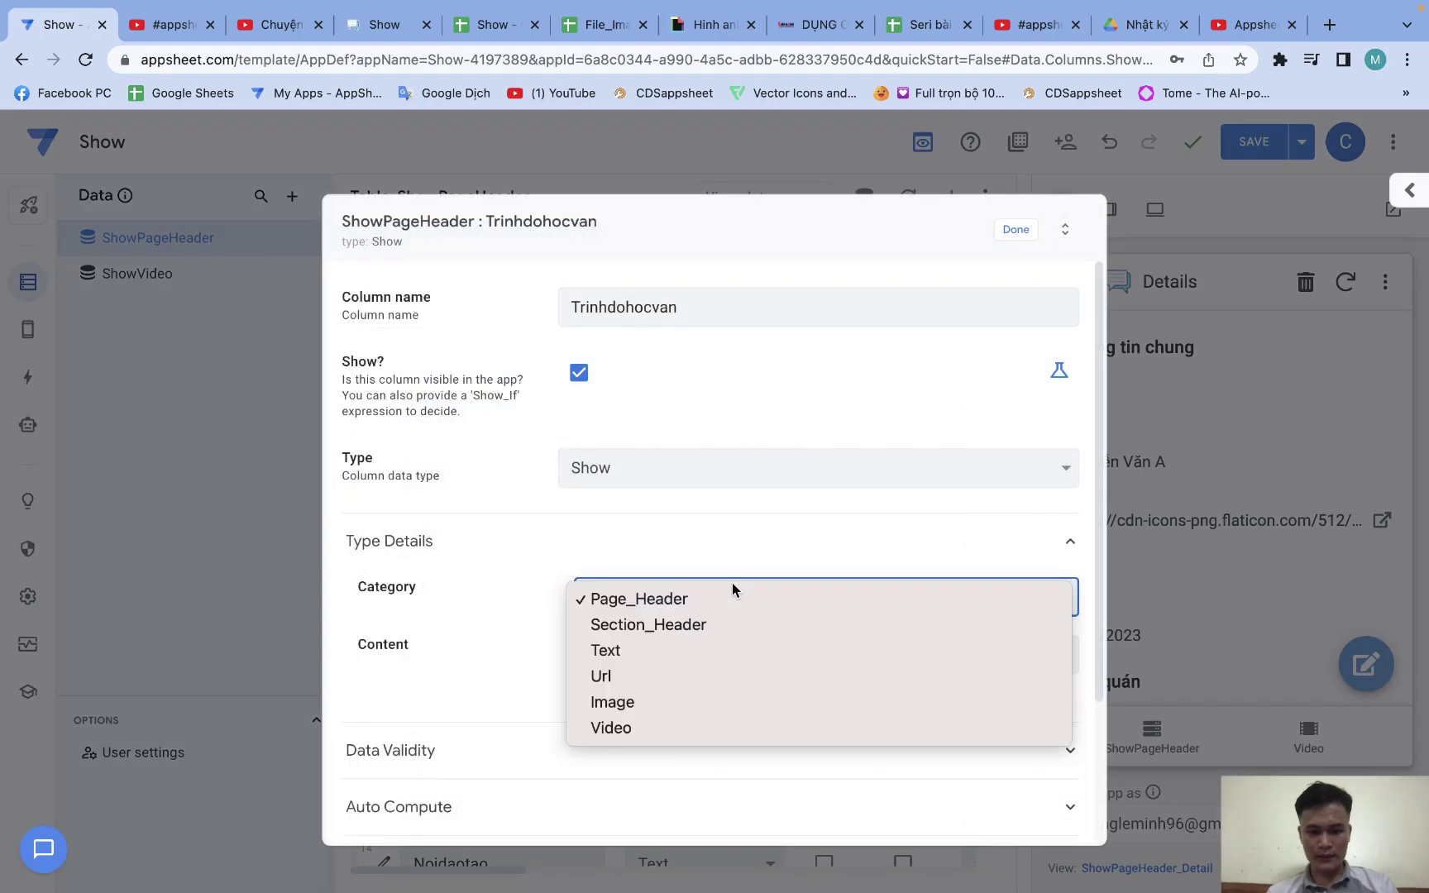
pyautogui.click(715, 625)
pyautogui.click(1016, 231)
# Set the Trinhdongoaingu column's category to Section_Header and save the app
pyautogui.scroll(-3, 625, 727)
pyautogui.scroll(-1, 526, 785)
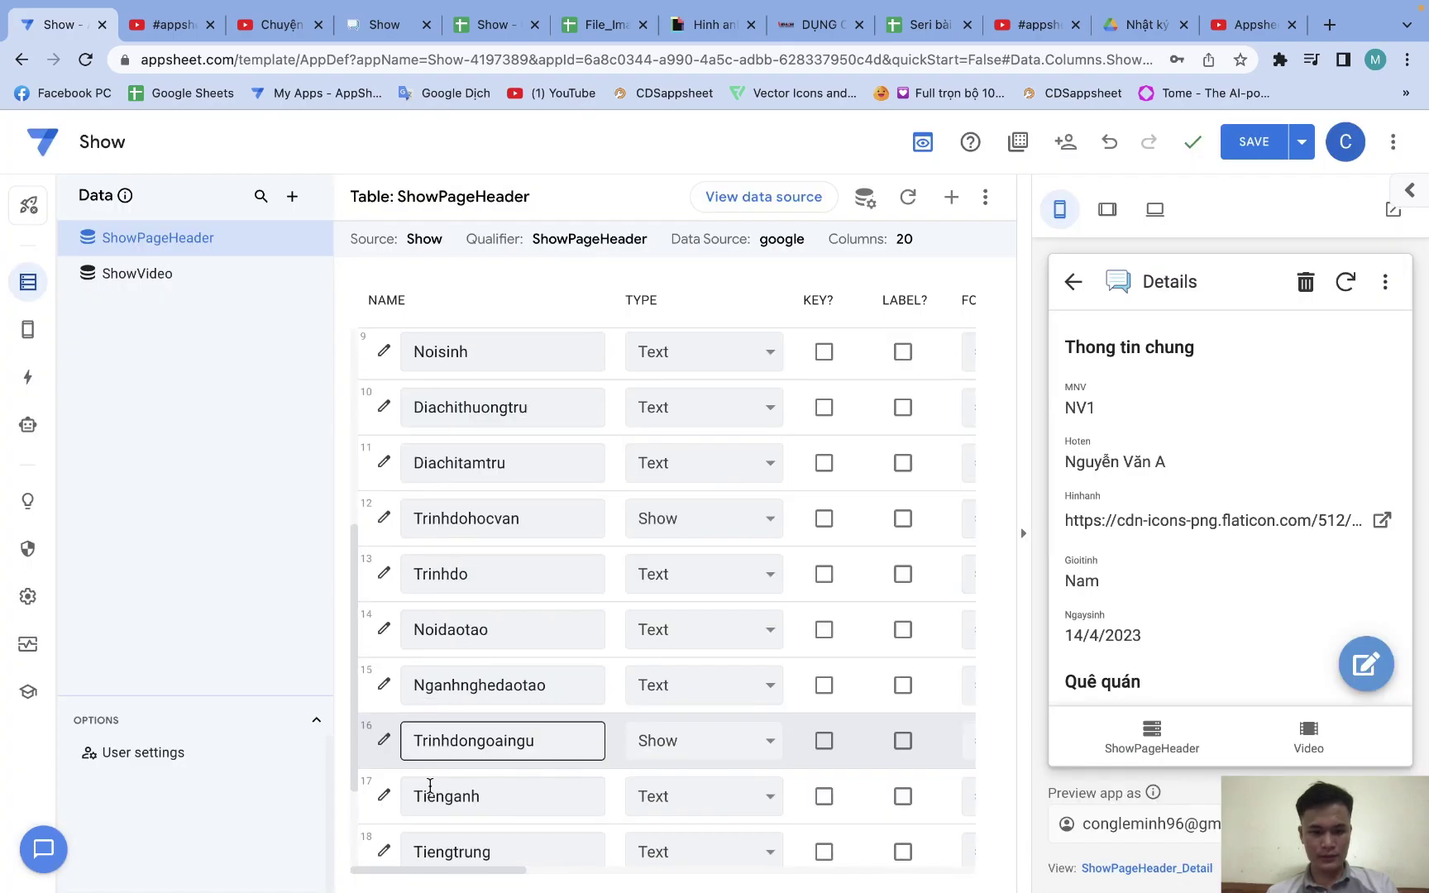
pyautogui.click(386, 742)
pyautogui.click(721, 597)
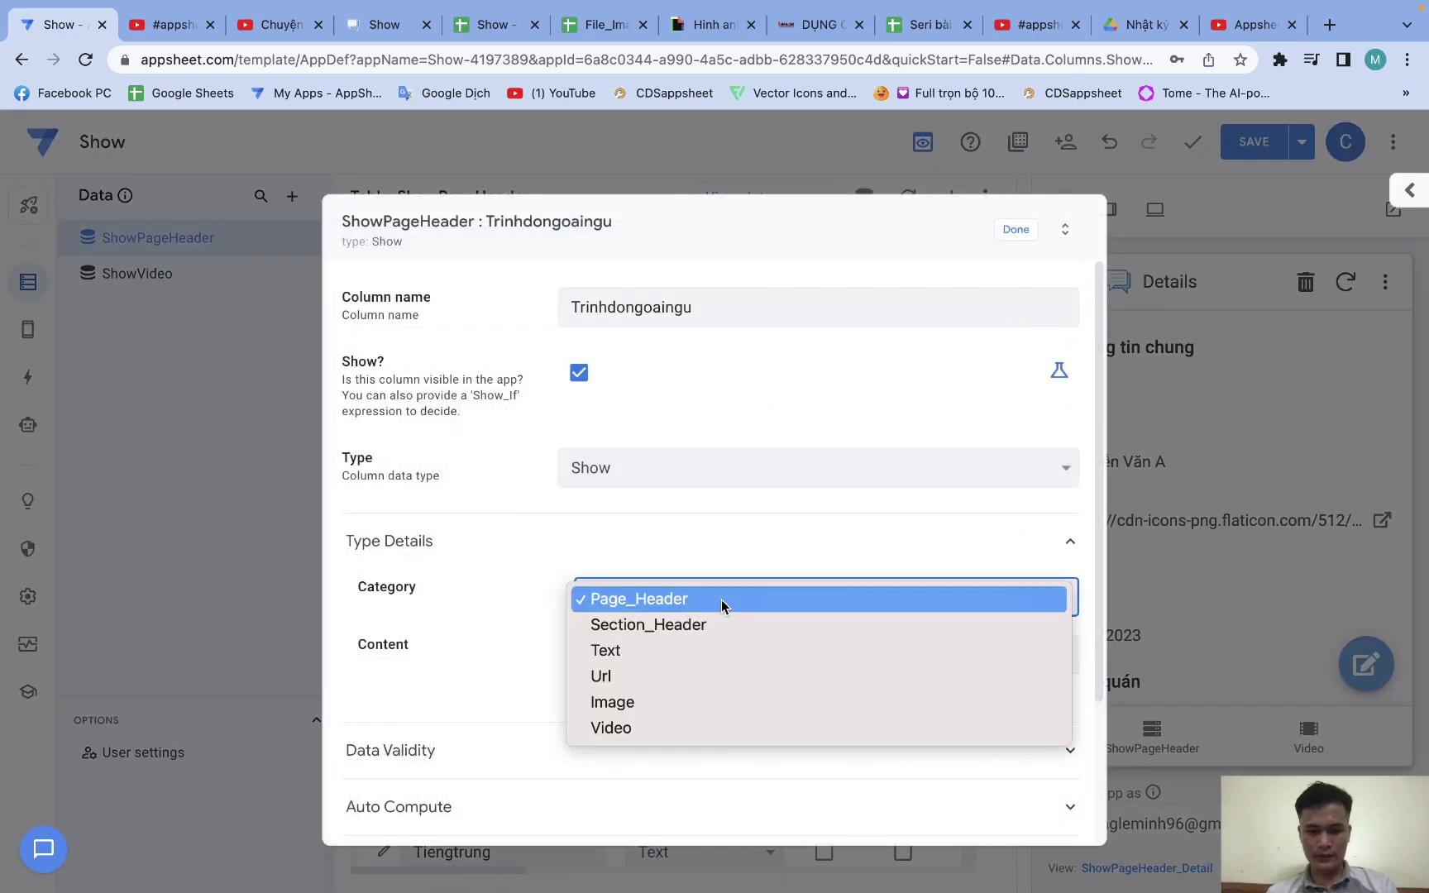
pyautogui.click(721, 625)
pyautogui.click(1017, 229)
pyautogui.click(1228, 143)
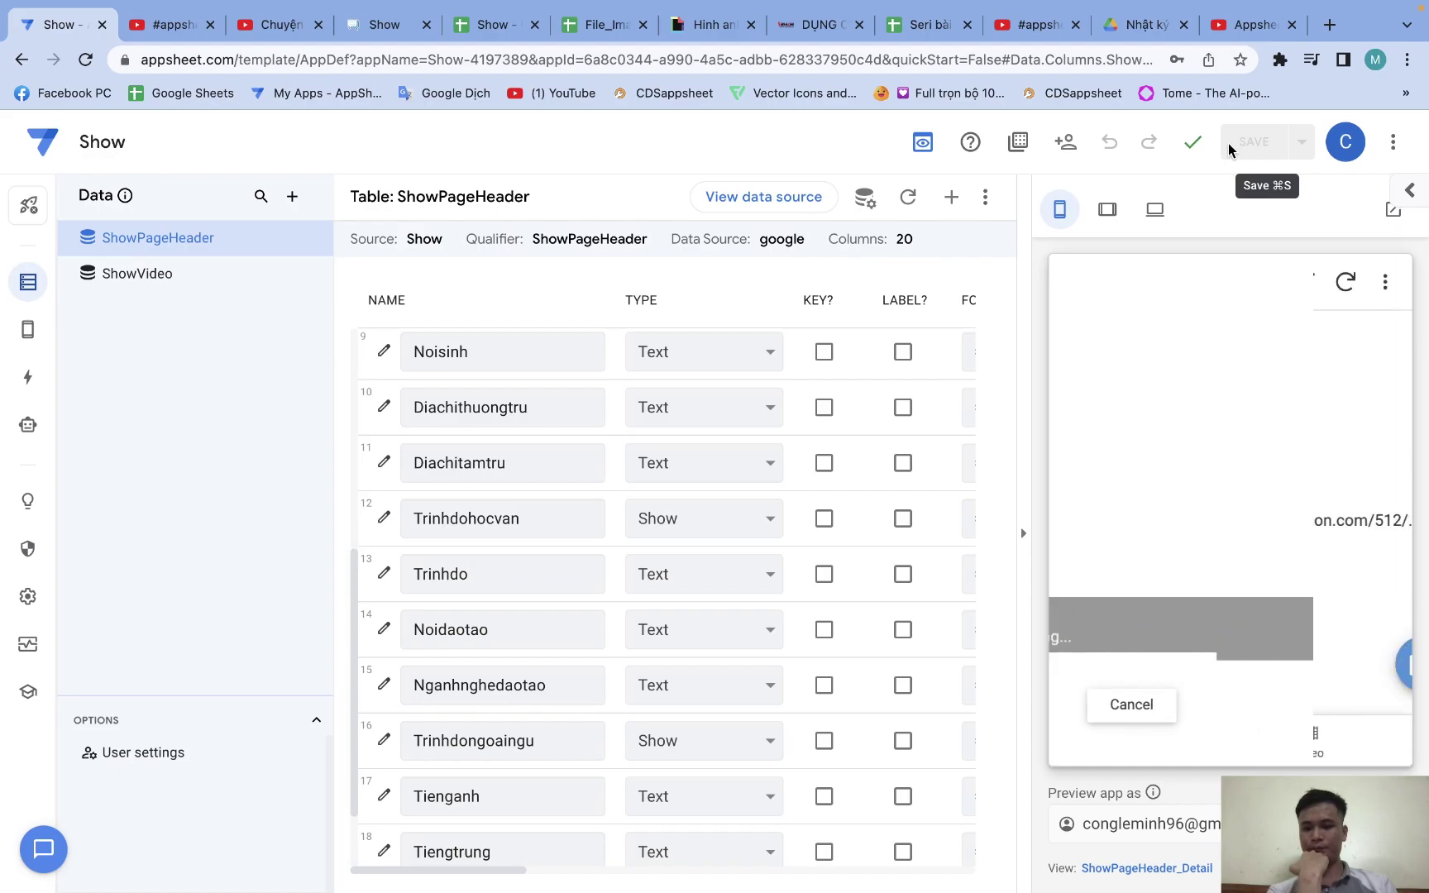
# Open a new ShowPageHeader record form in the preview, examine its section headers down to Trình độ ngoại ngữ, and cancel the form
pyautogui.click(1151, 735)
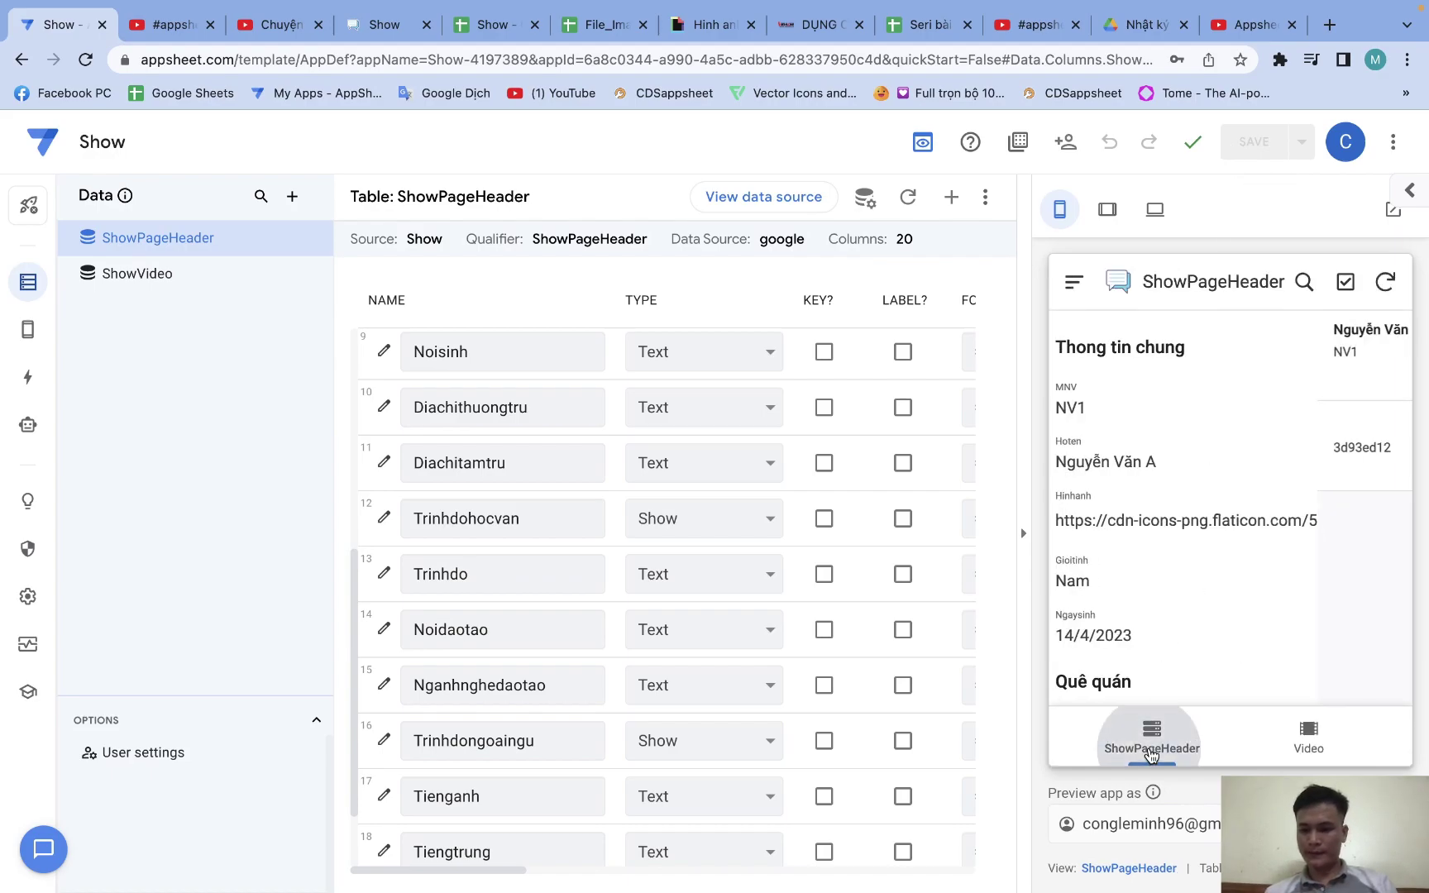
pyautogui.click(1366, 662)
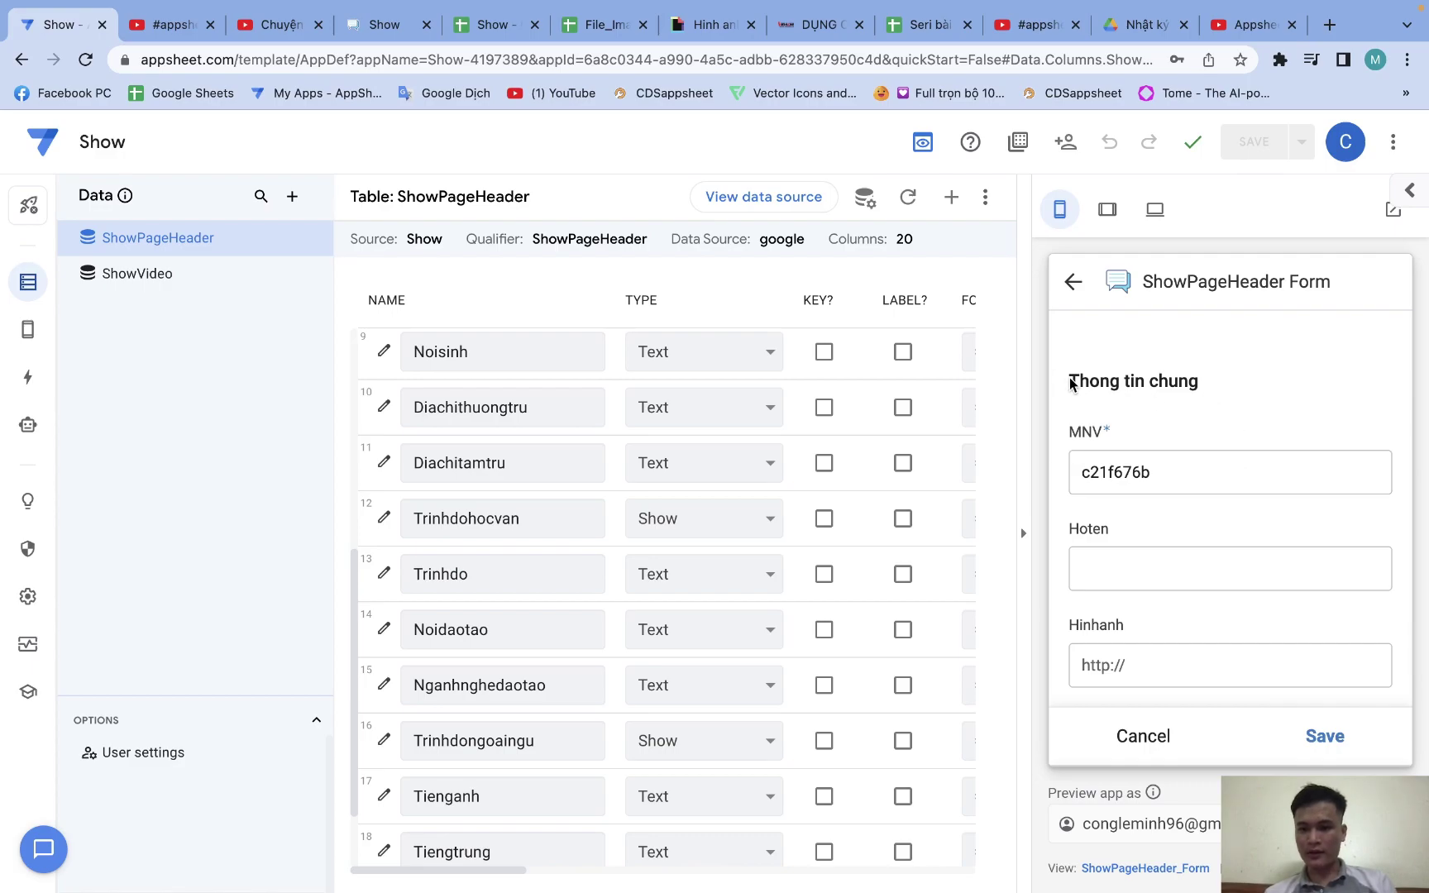
pyautogui.scroll(-8, 1265, 395)
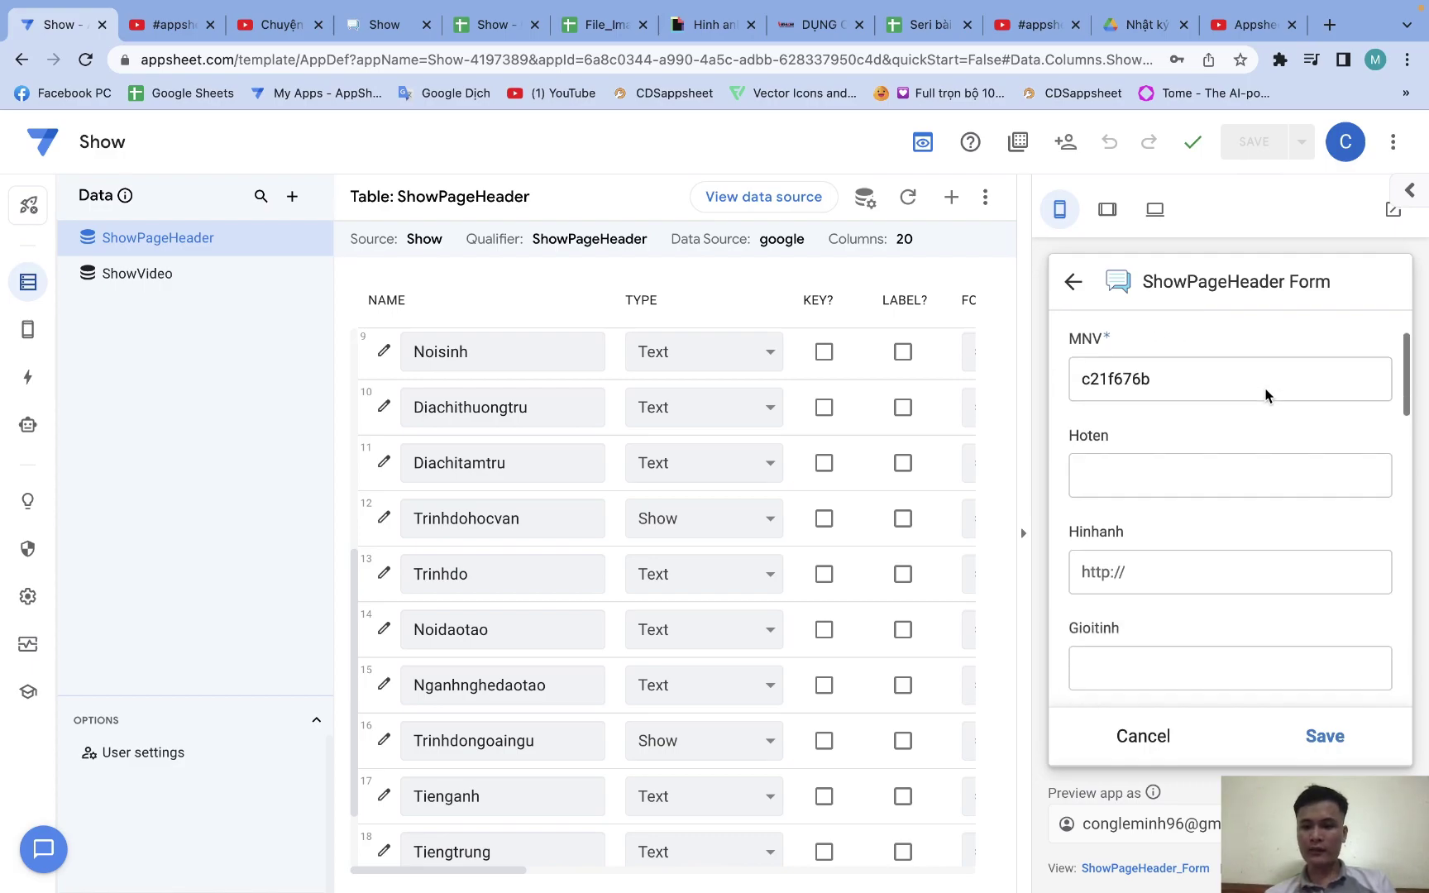
pyautogui.scroll(-6, 1265, 374)
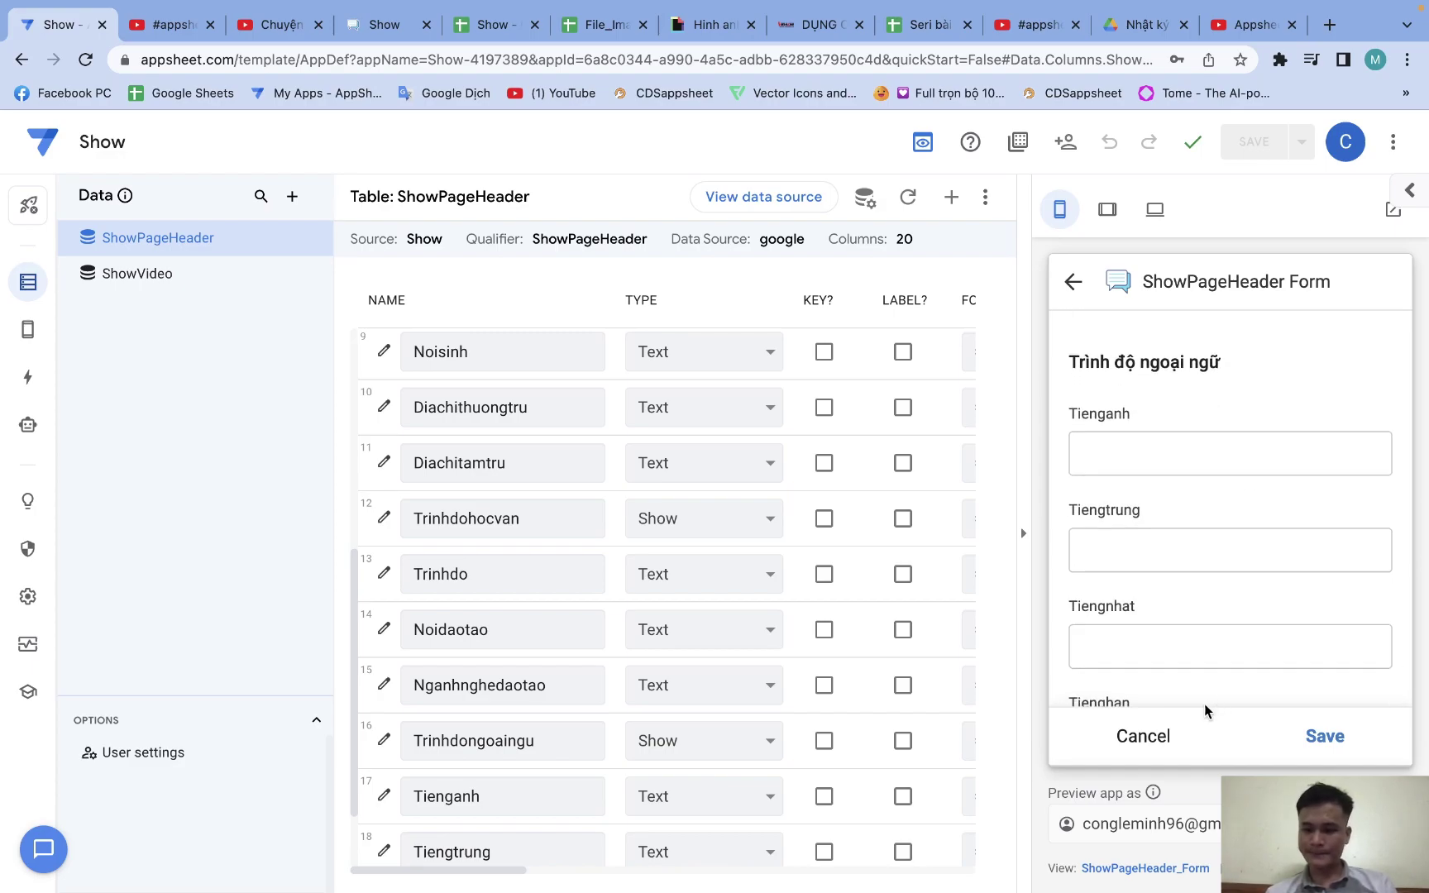
pyautogui.click(1144, 736)
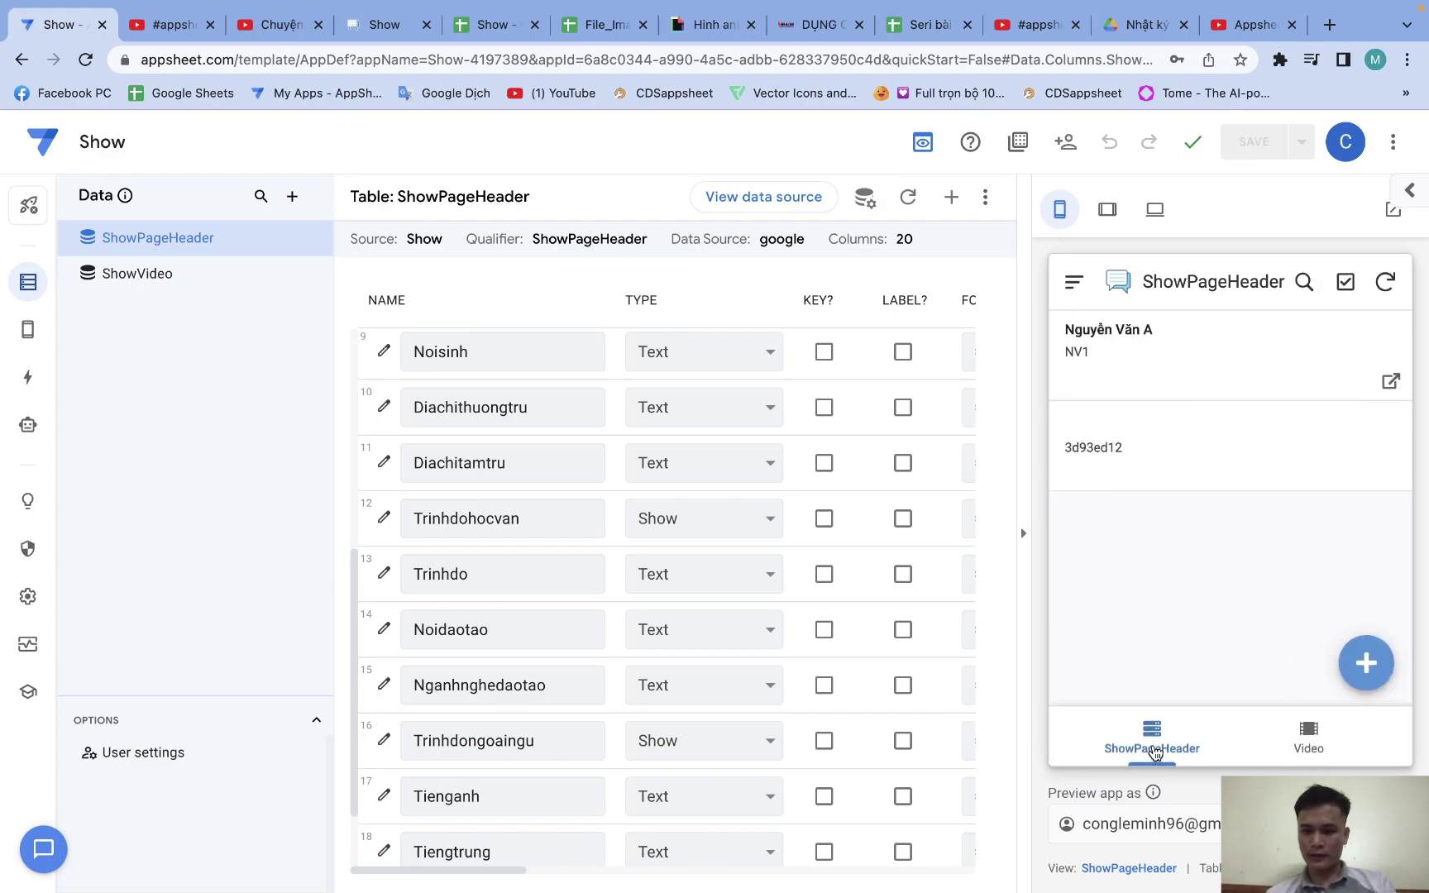
# Open the first record's detail view in the preview and examine the section headings with their grouped fields
pyautogui.click(1125, 380)
pyautogui.scroll(-3, 1120, 440)
pyautogui.scroll(-2, 1122, 445)
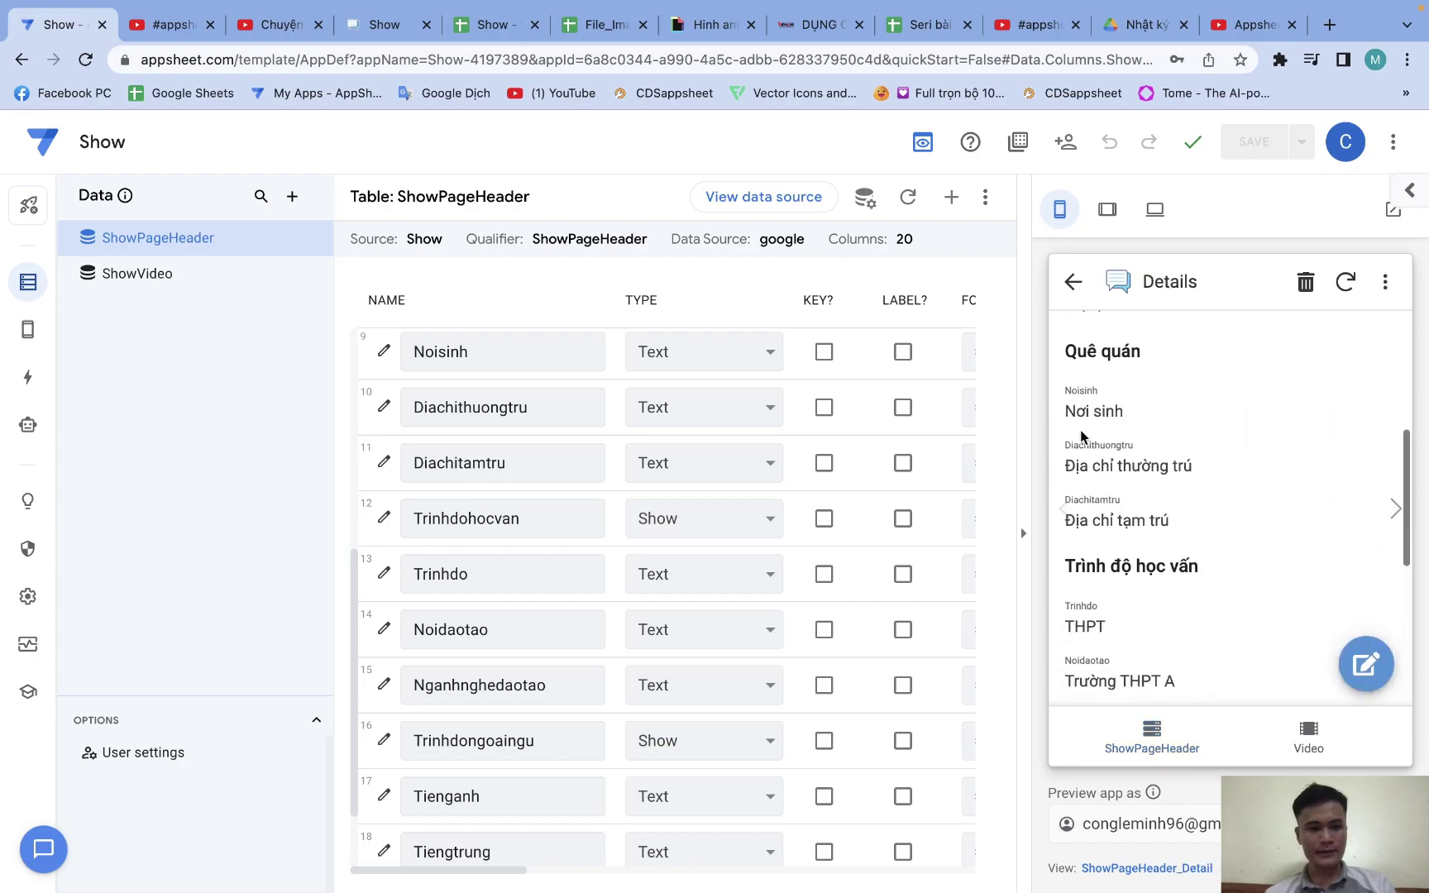
# Change the Thongtinchung column's content to "<i>Thong tin chung</i>" and save the app
pyautogui.scroll(5, 447, 489)
pyautogui.click(428, 469)
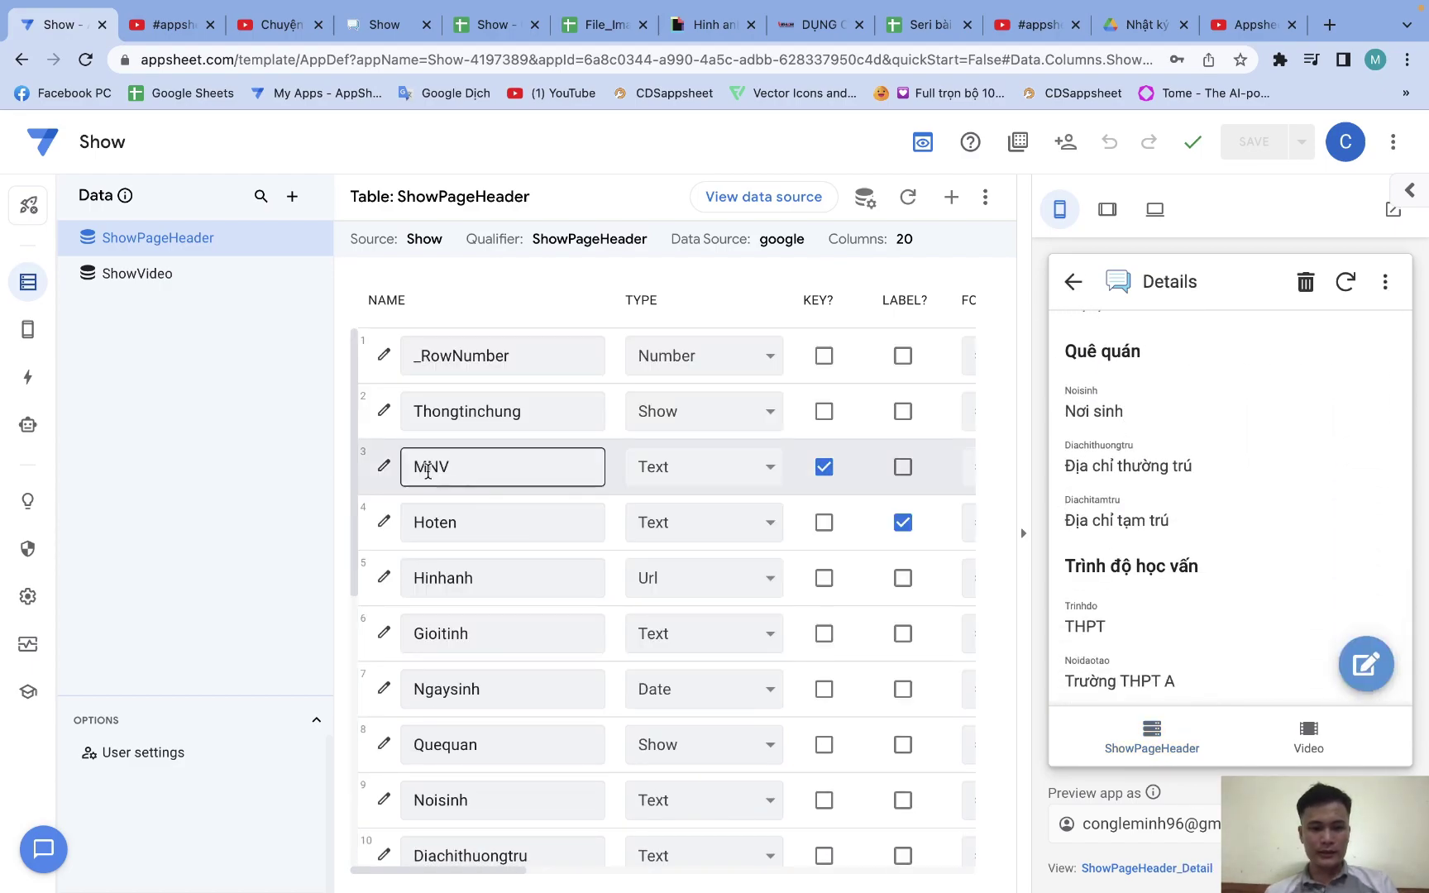
pyautogui.click(384, 411)
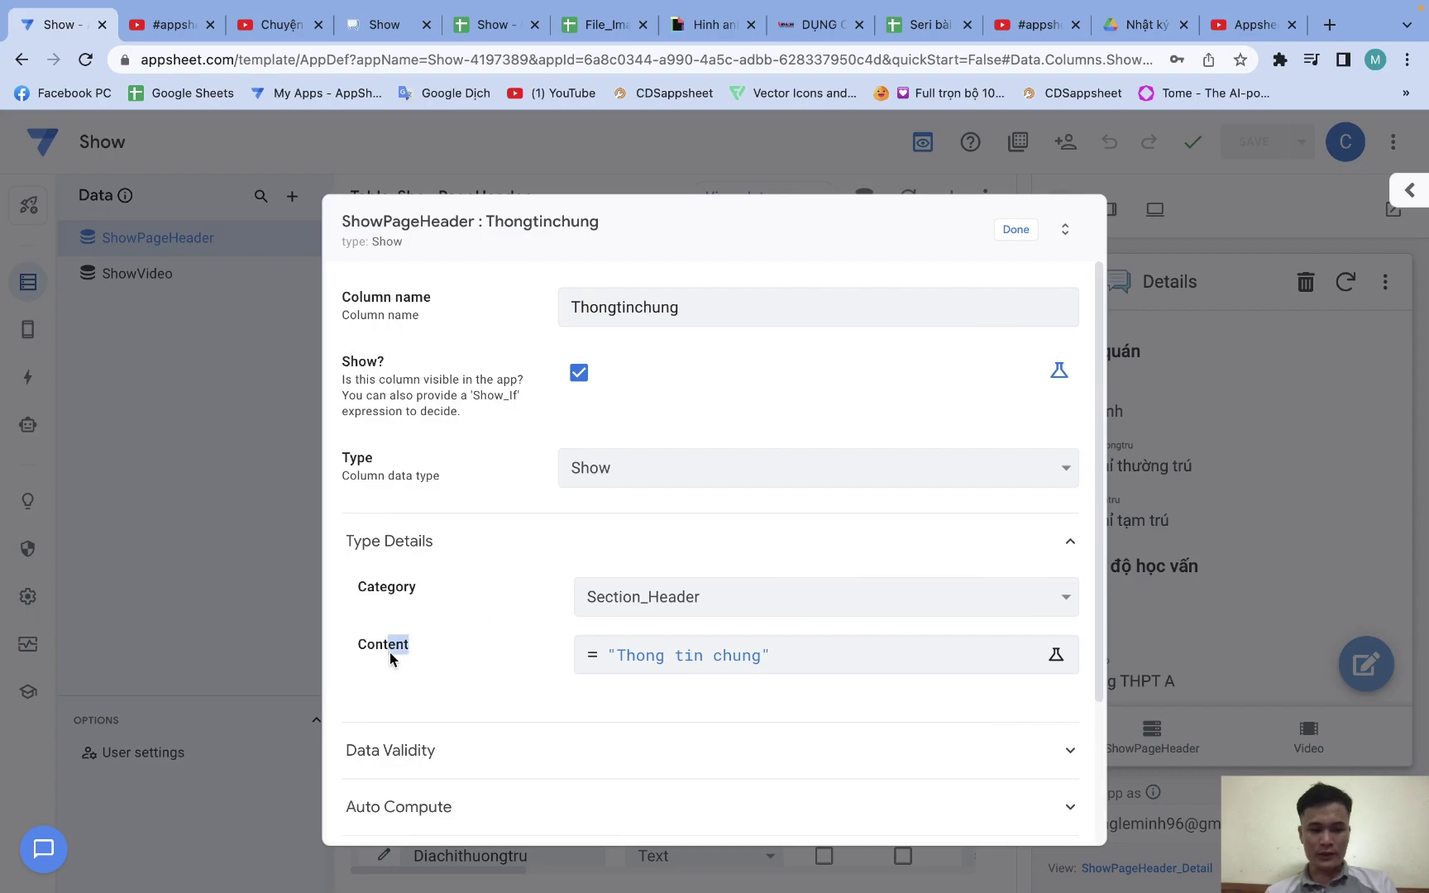
pyautogui.click(717, 653)
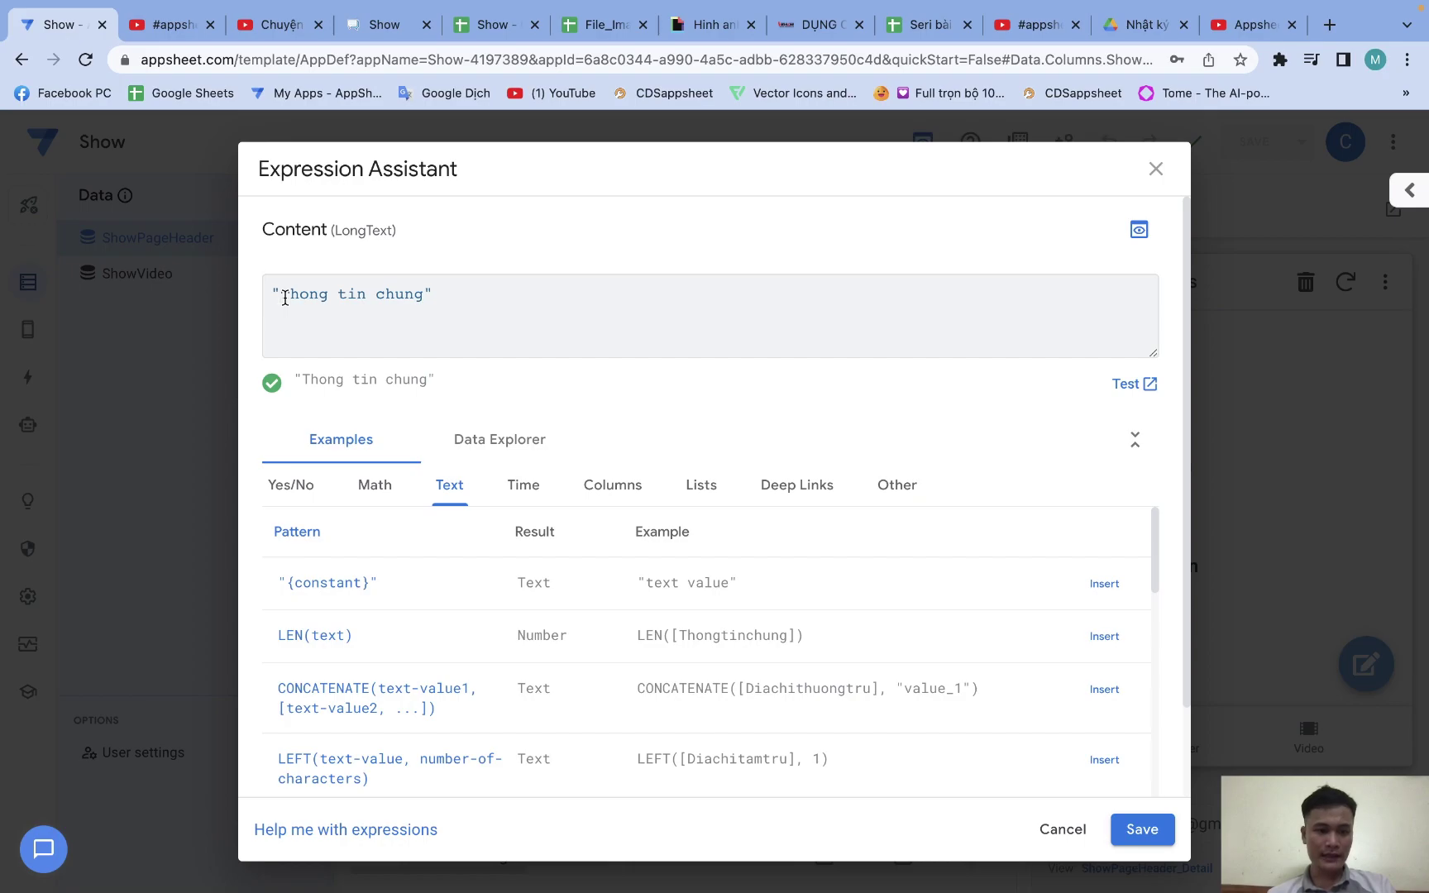
pyautogui.write('<i>')
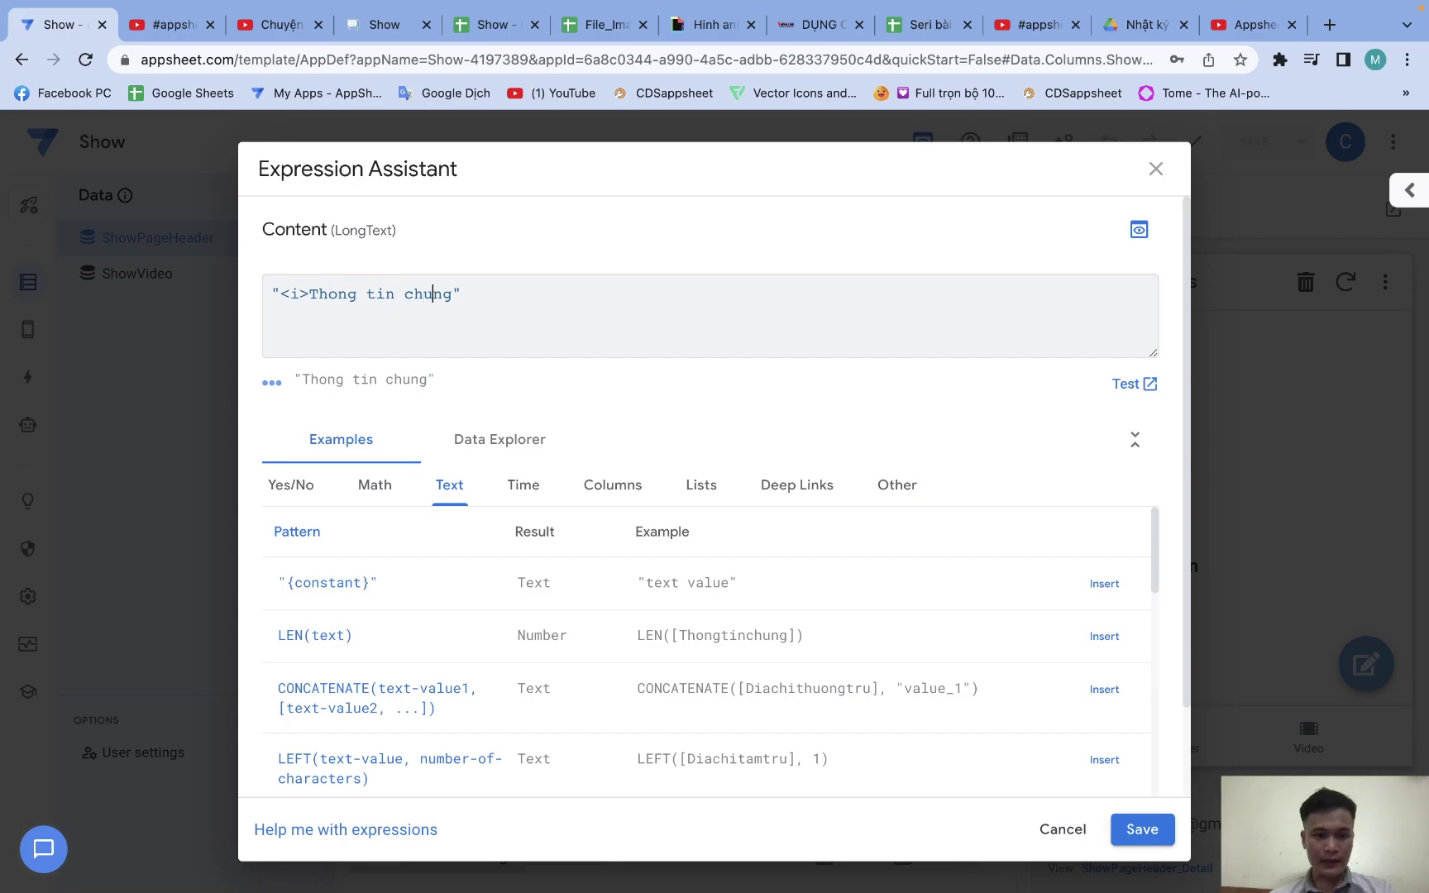
pyautogui.write('</i>')
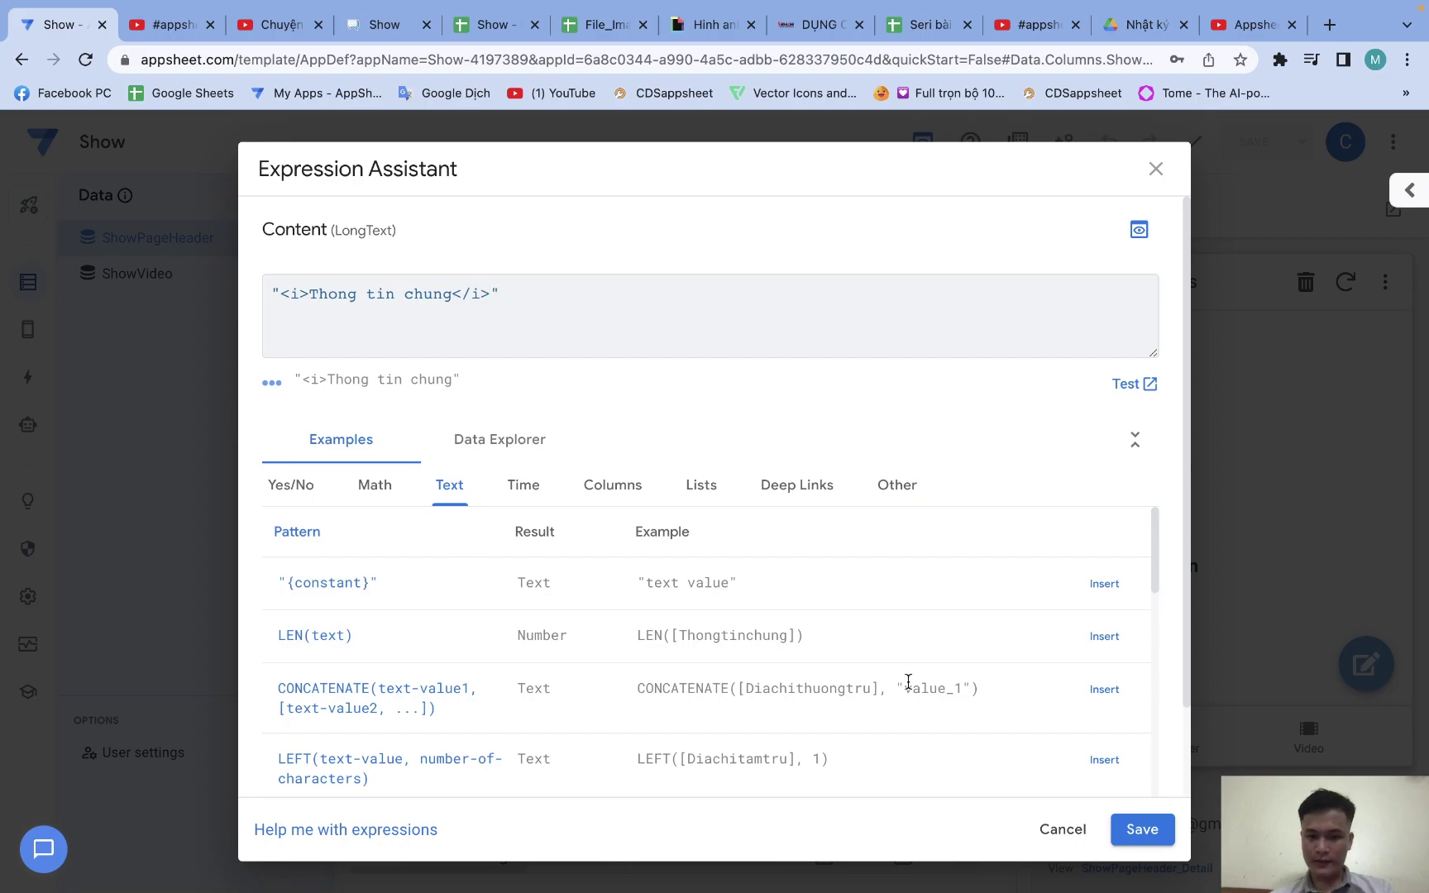
pyautogui.click(1142, 828)
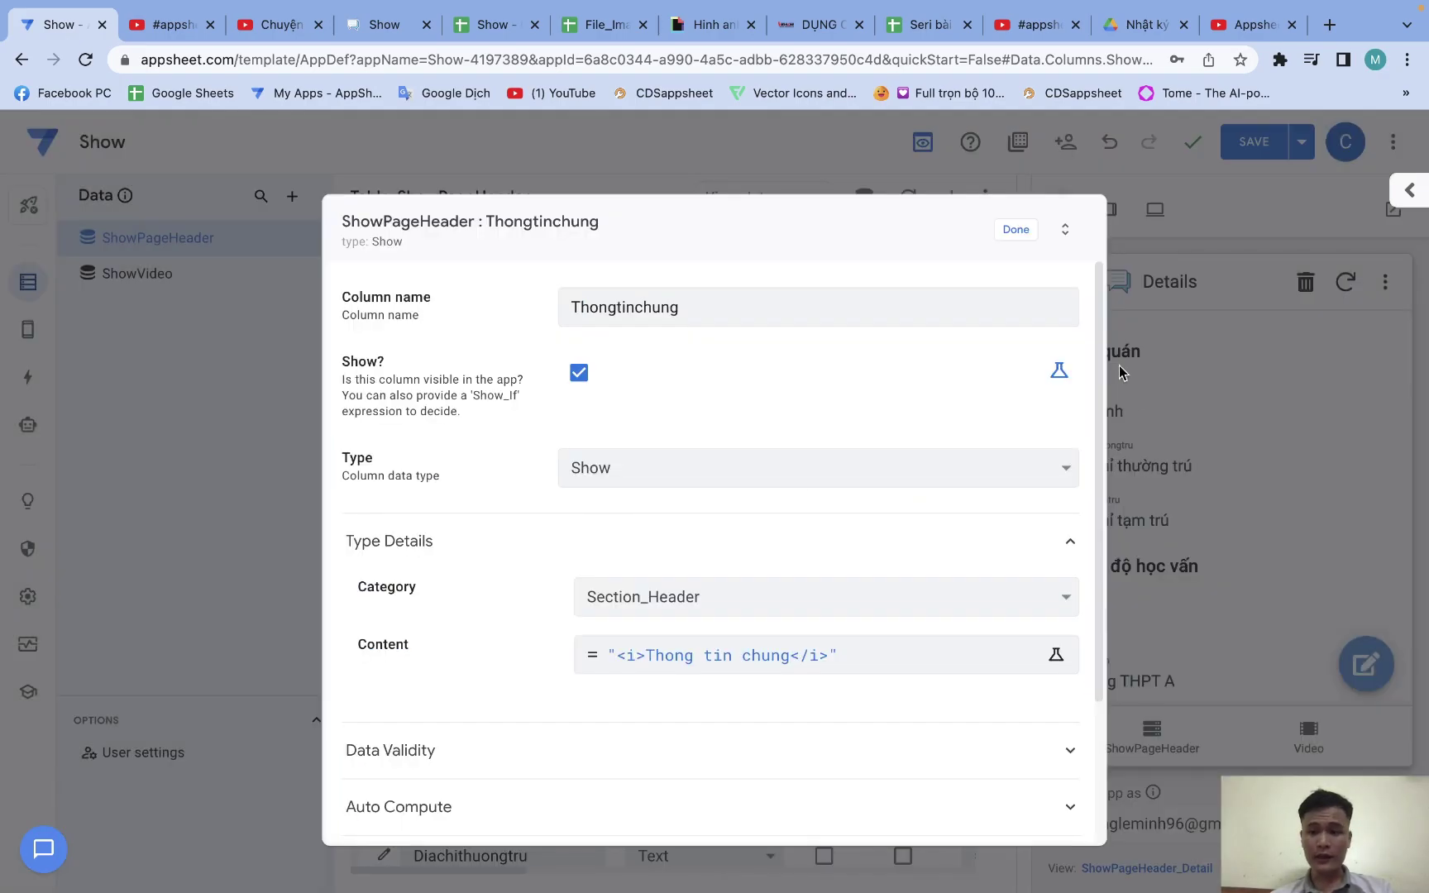
pyautogui.click(1021, 237)
pyautogui.click(1247, 146)
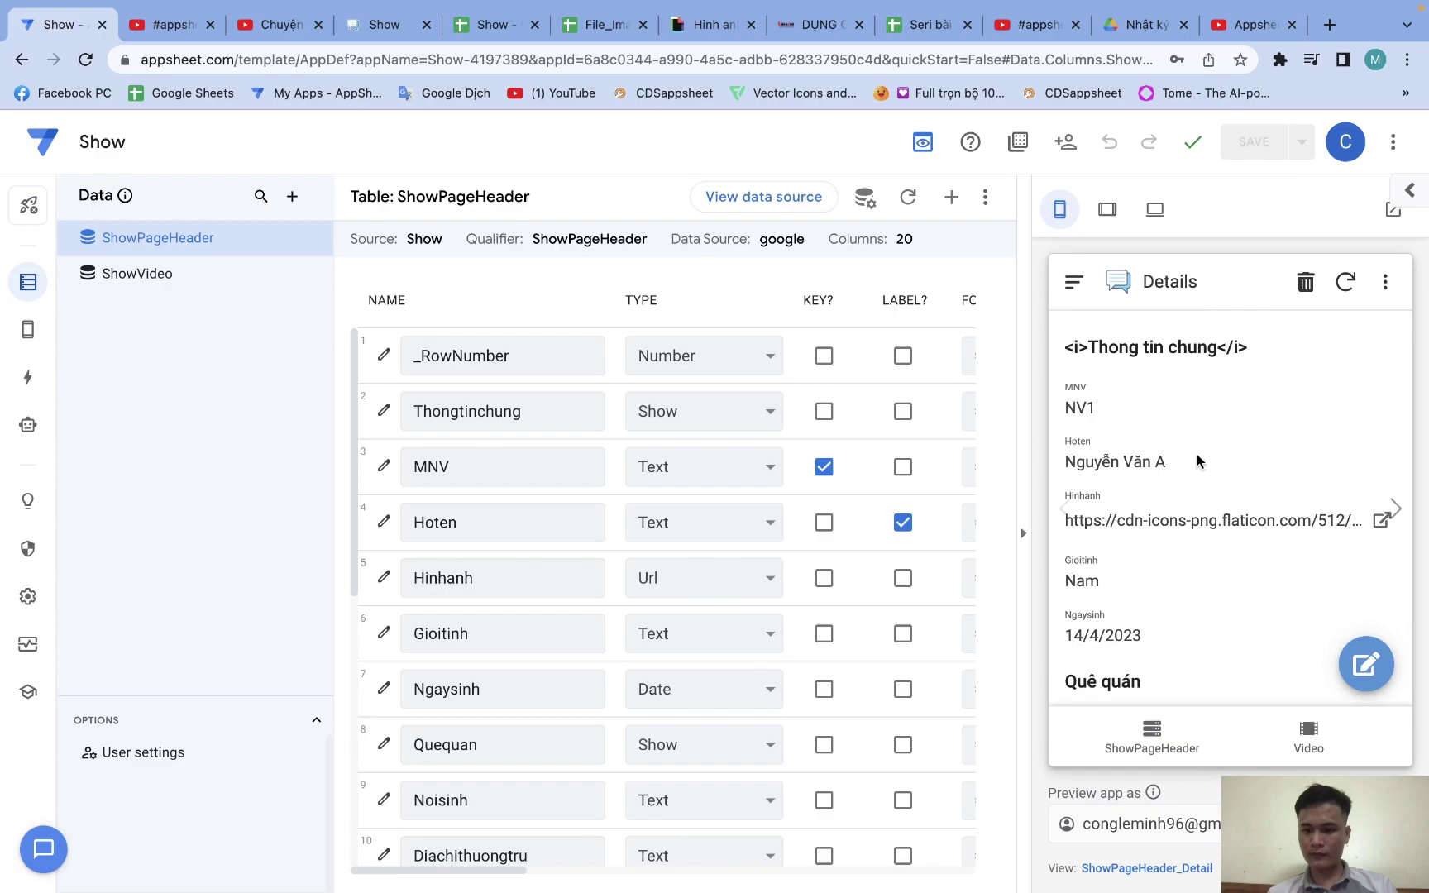
# Open the first record's edit form in the preview and check how the tagged header text is displayed
pyautogui.click(1151, 730)
pyautogui.click(1165, 355)
pyautogui.click(1365, 664)
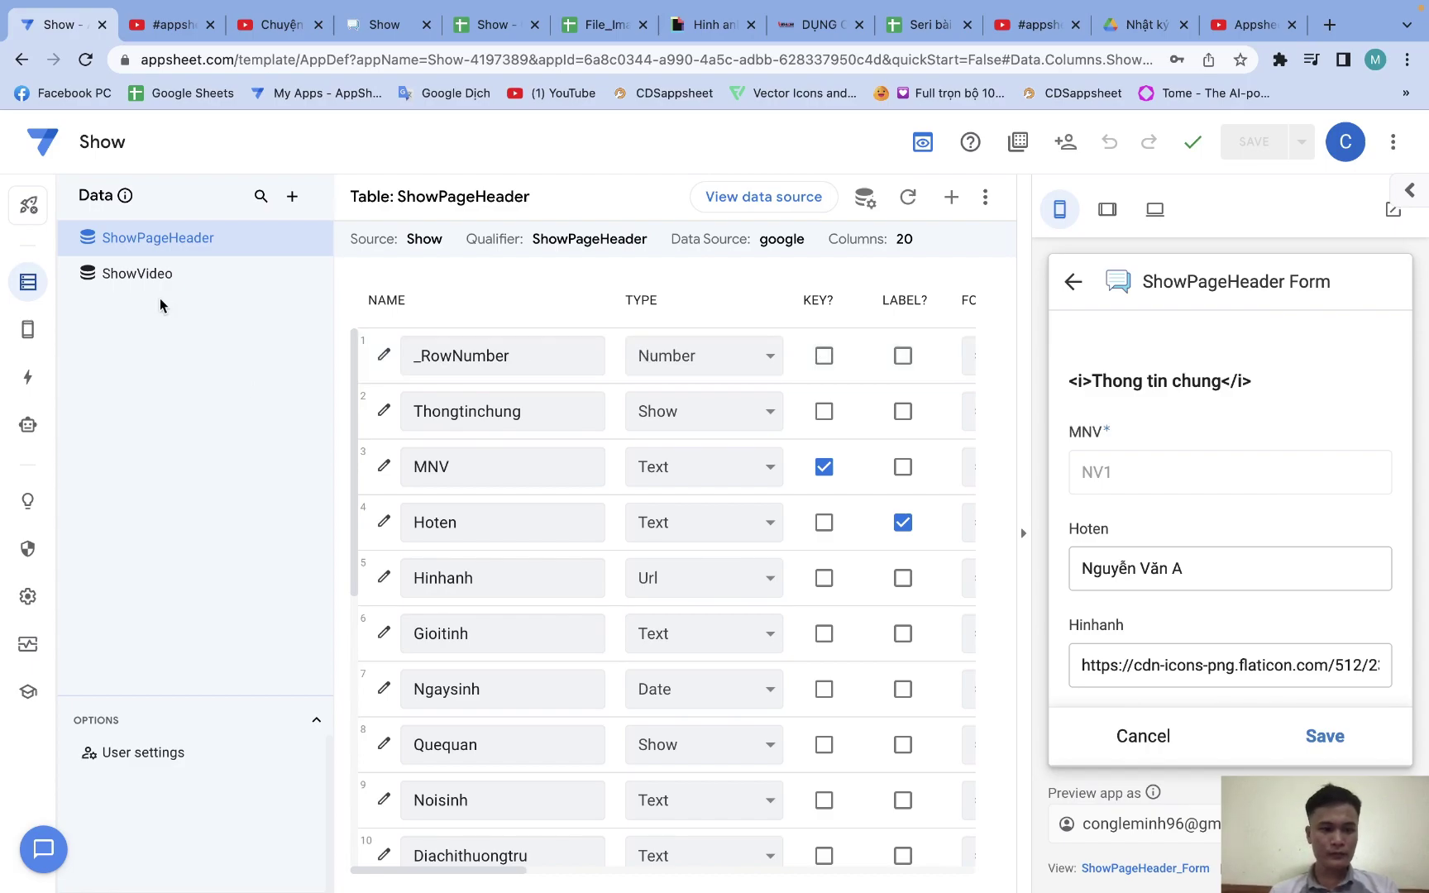
# Set the Thongtinchung column's category to Text, keep its content expression, save the app and look through the form
pyautogui.click(429, 422)
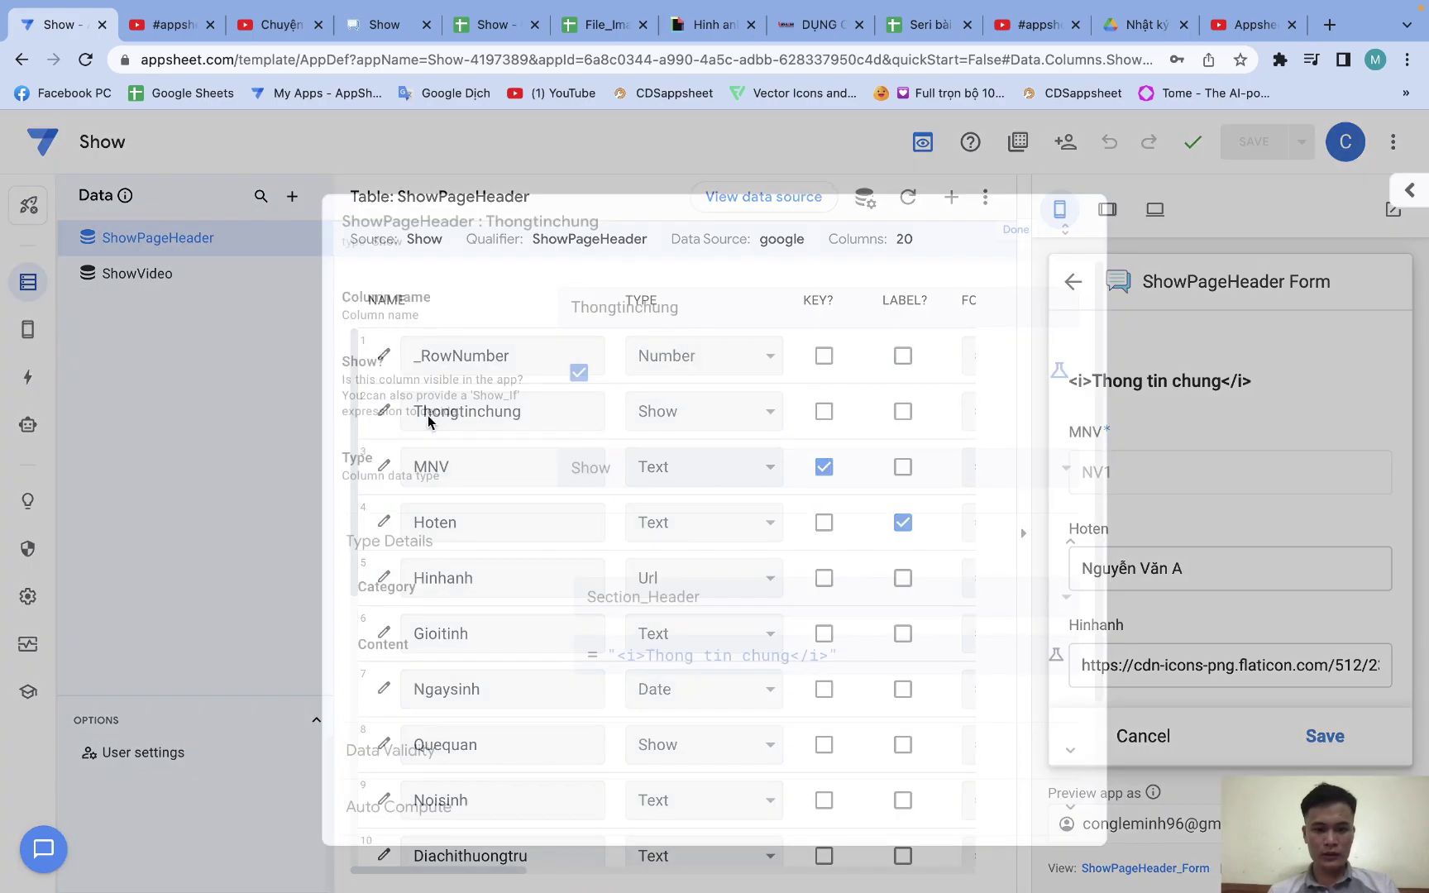
pyautogui.click(692, 608)
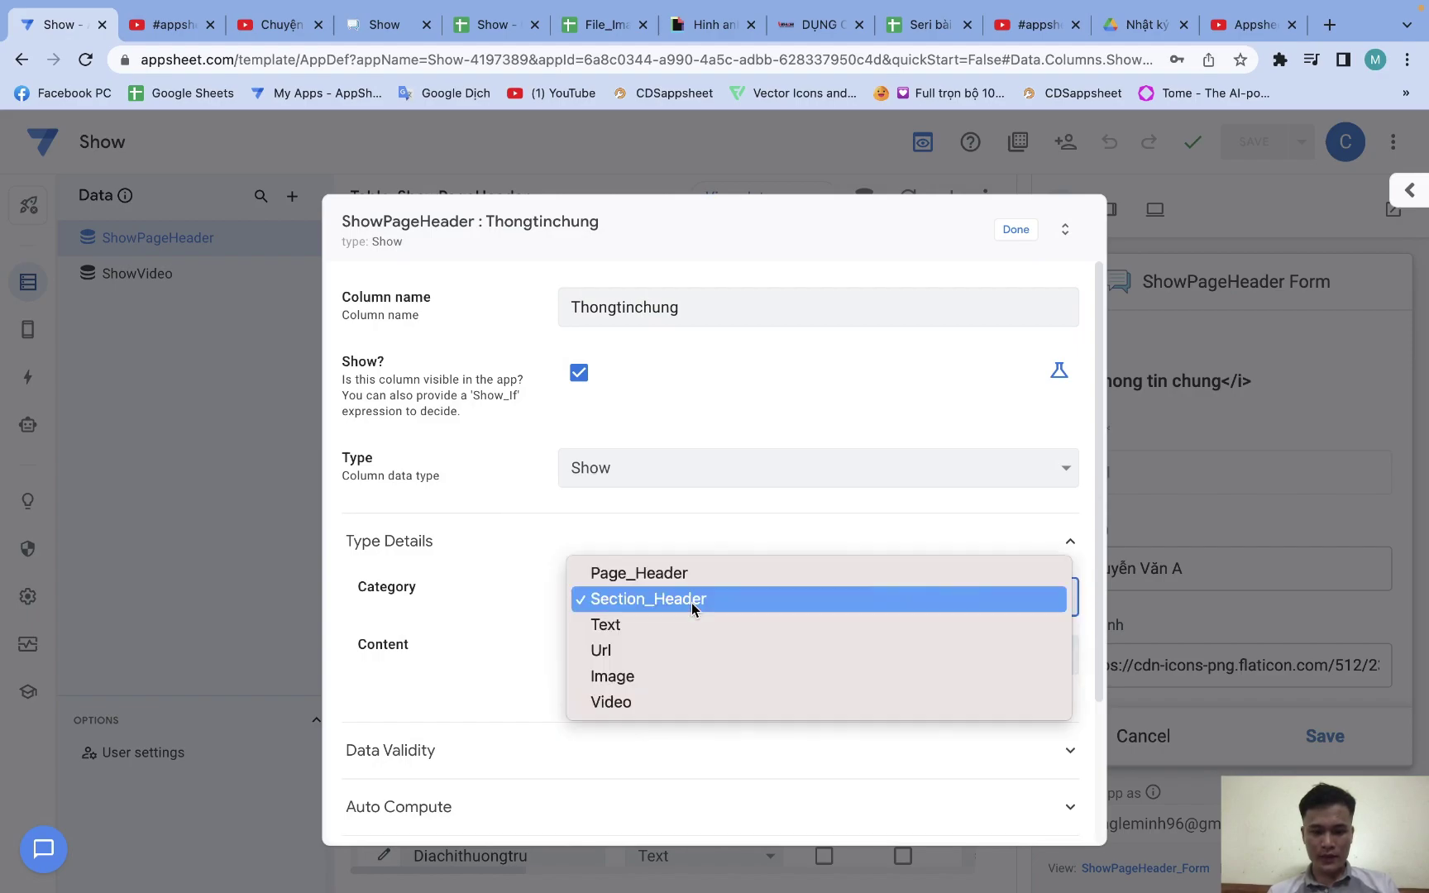
pyautogui.click(688, 628)
pyautogui.click(688, 660)
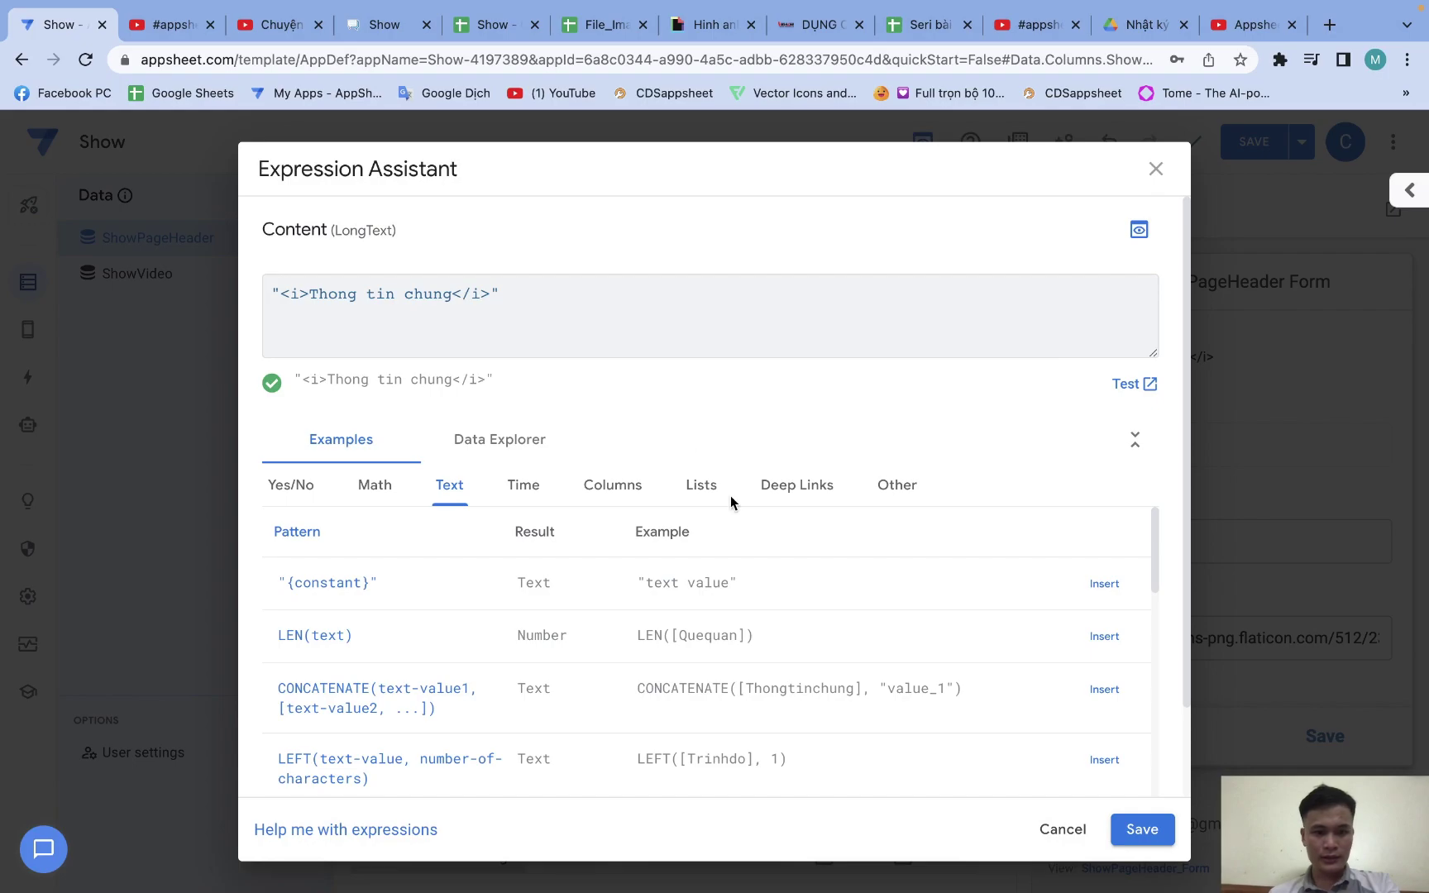
pyautogui.click(1142, 829)
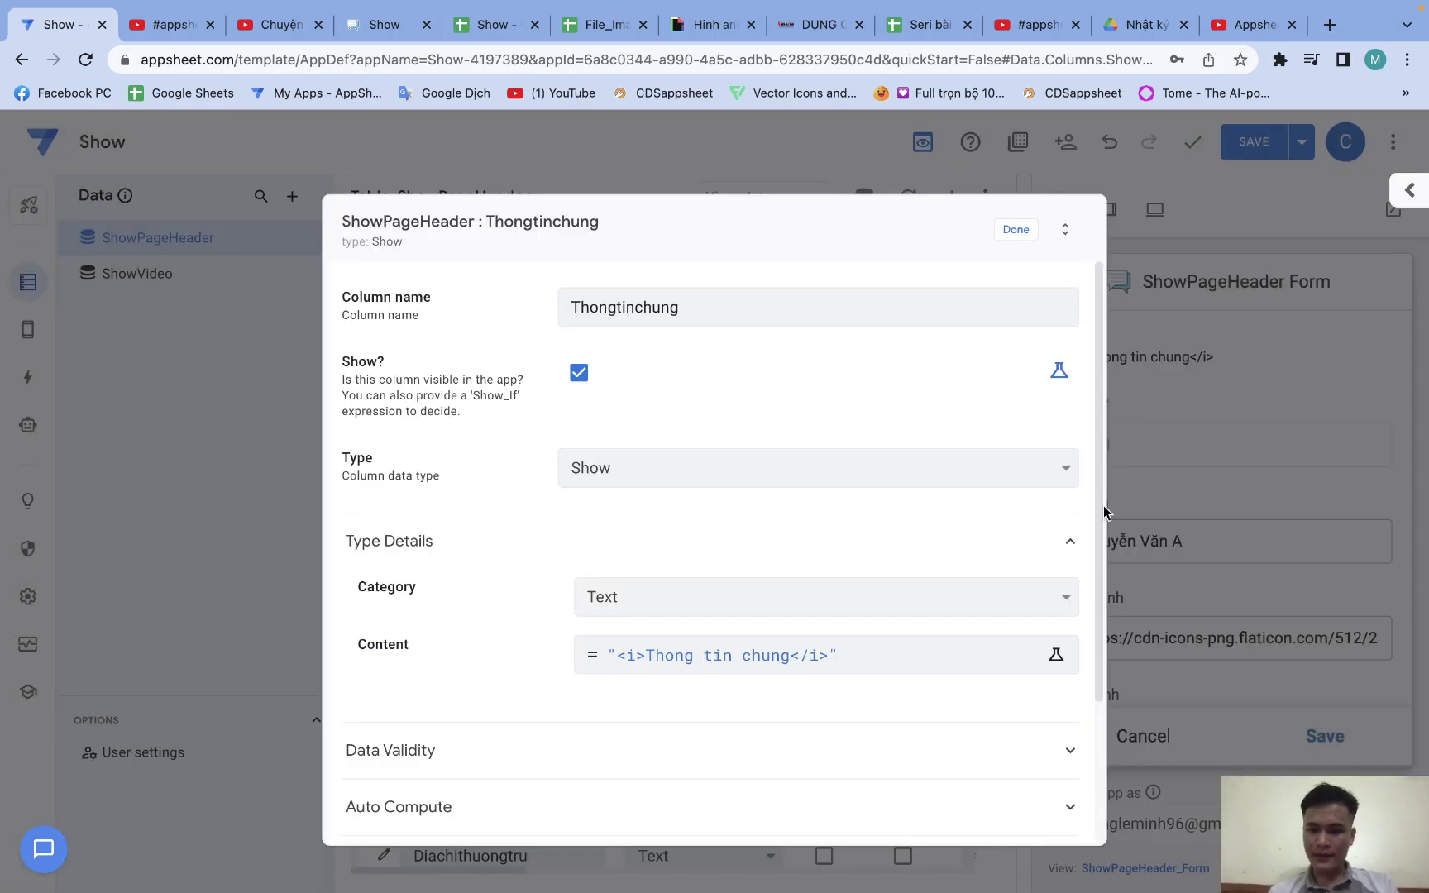
pyautogui.click(1029, 235)
pyautogui.click(1259, 147)
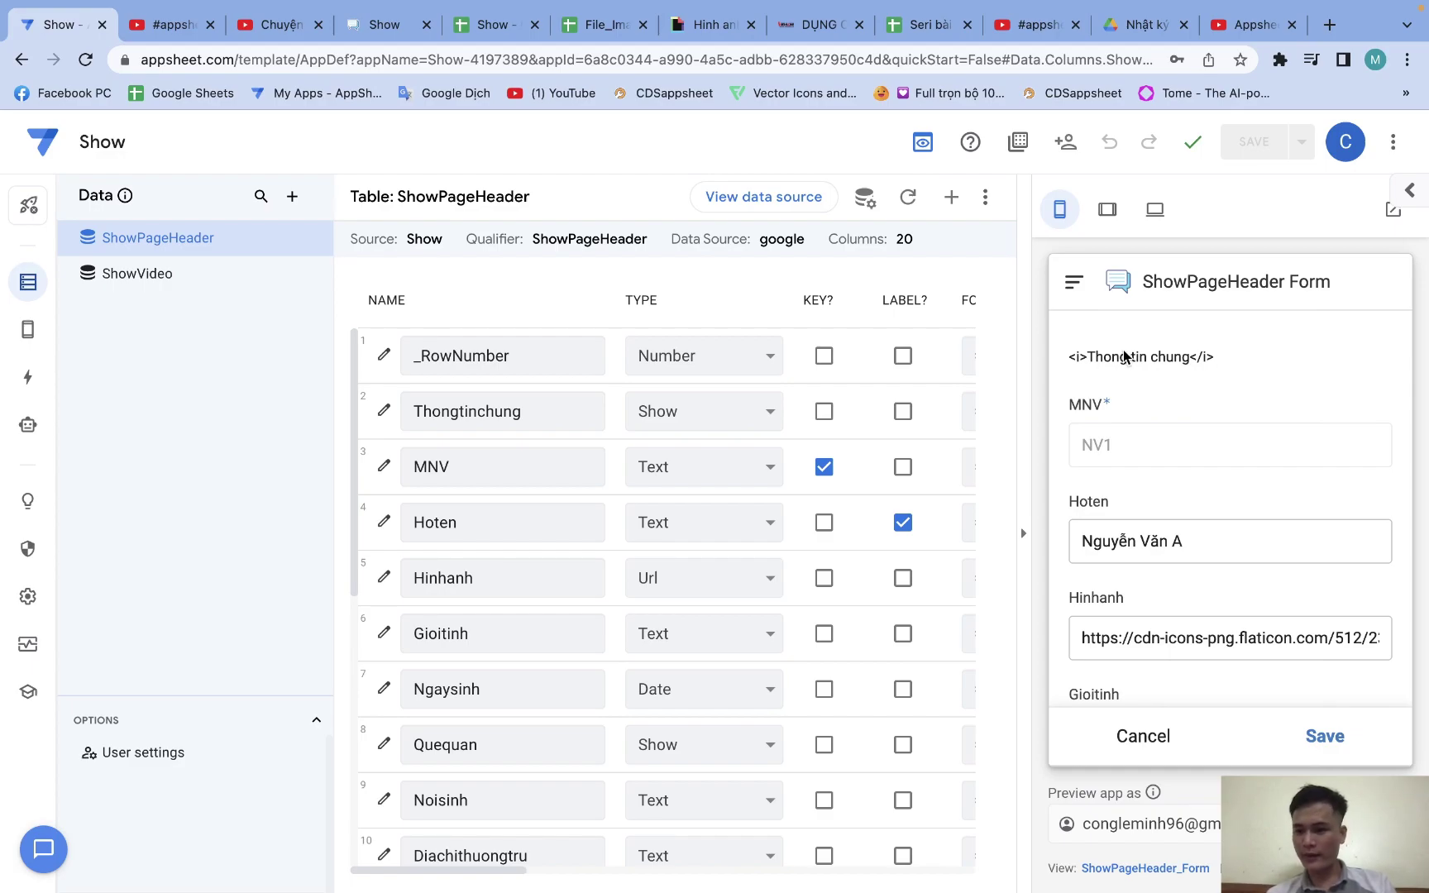
pyautogui.scroll(-6, 1161, 450)
pyautogui.scroll(6, 1161, 447)
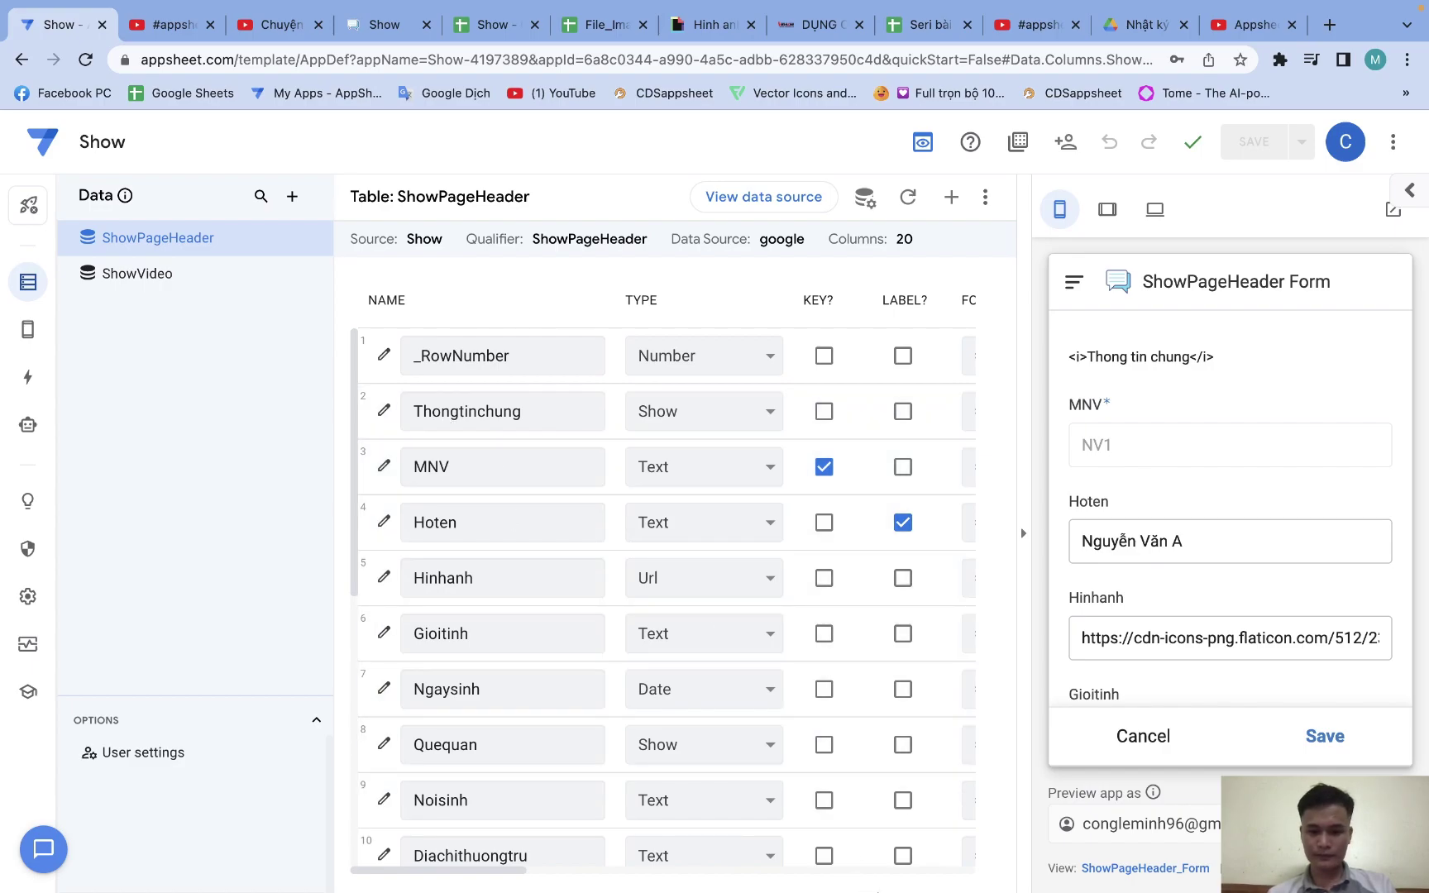
# Set the Thongtinchung column's category to Url, save the app, and test the link in the form preview
pyautogui.click(383, 411)
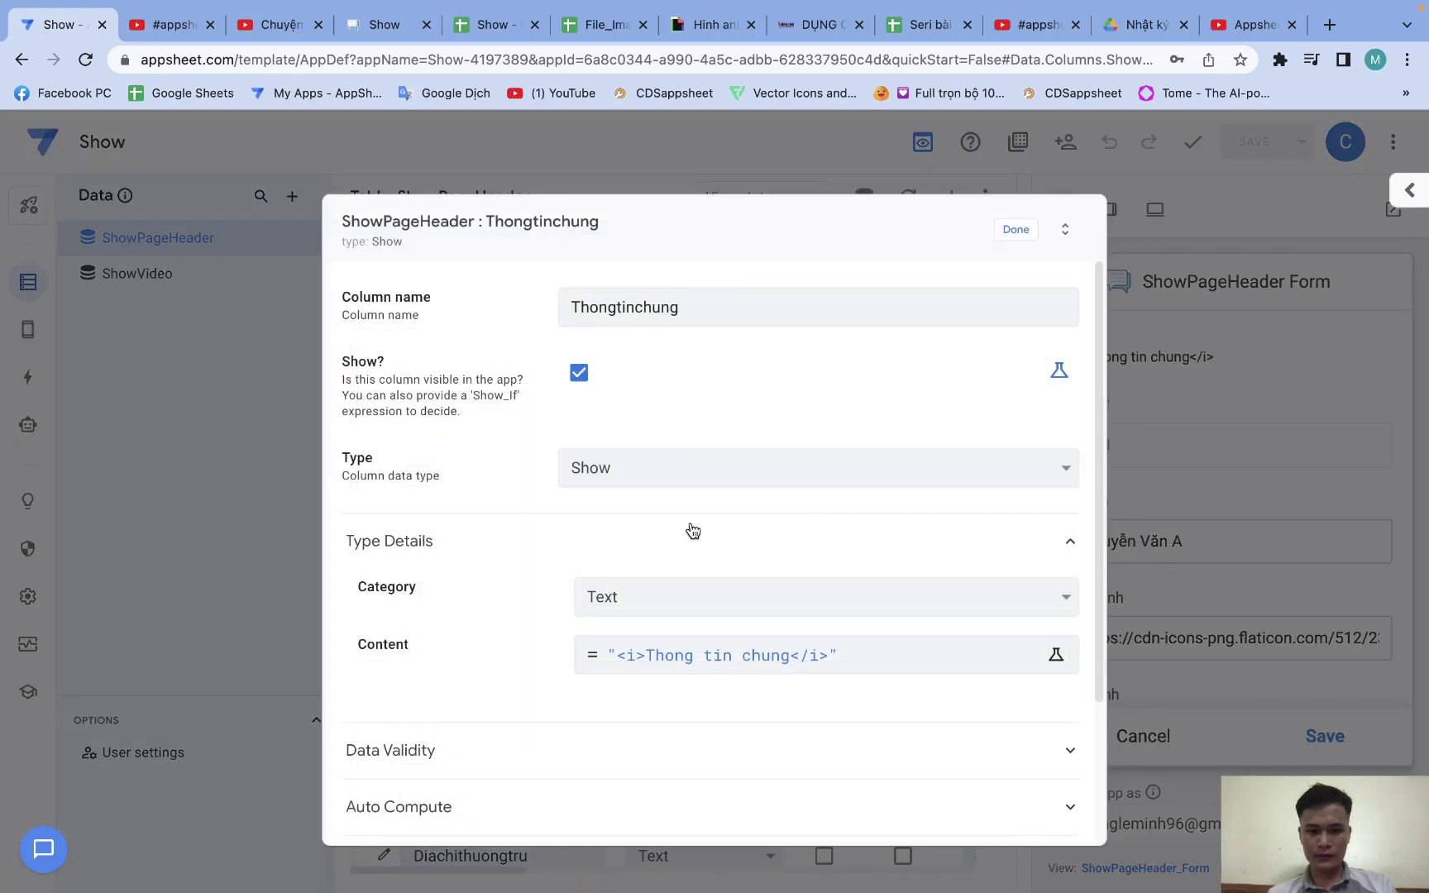
pyautogui.click(674, 592)
pyautogui.click(671, 624)
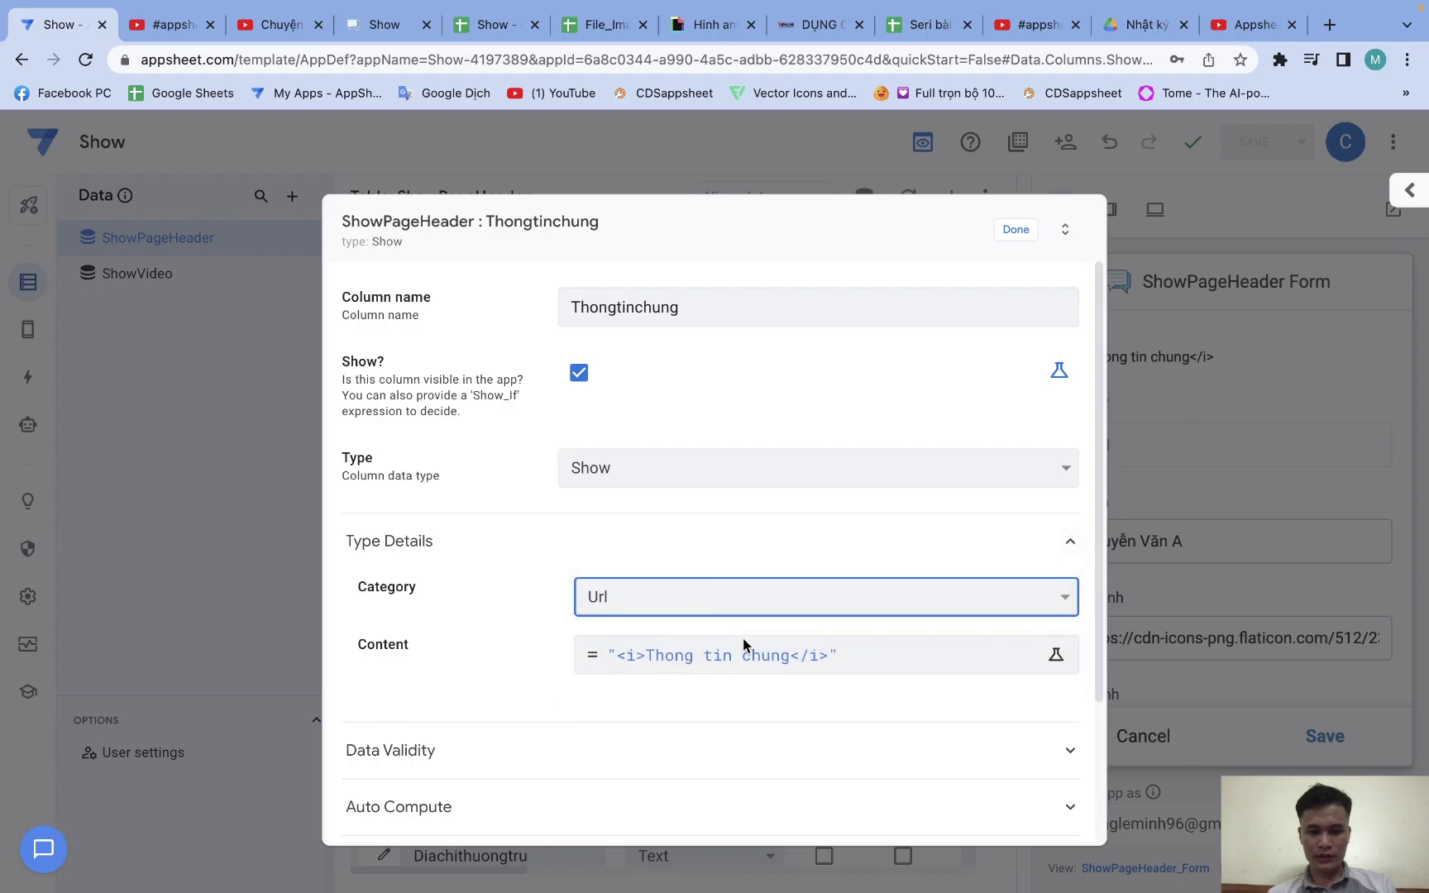
pyautogui.click(1015, 231)
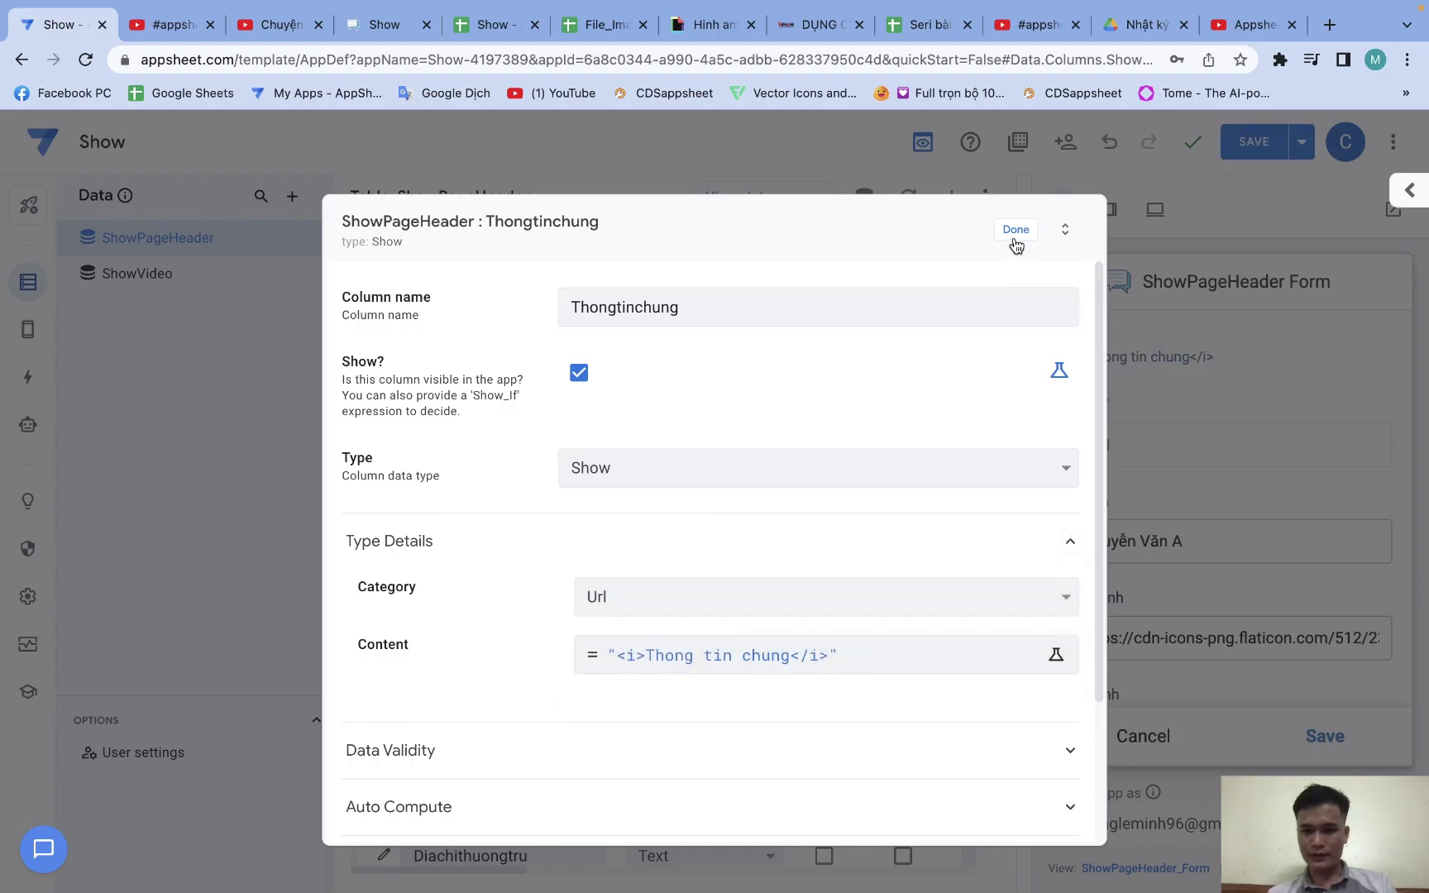
pyautogui.click(1234, 146)
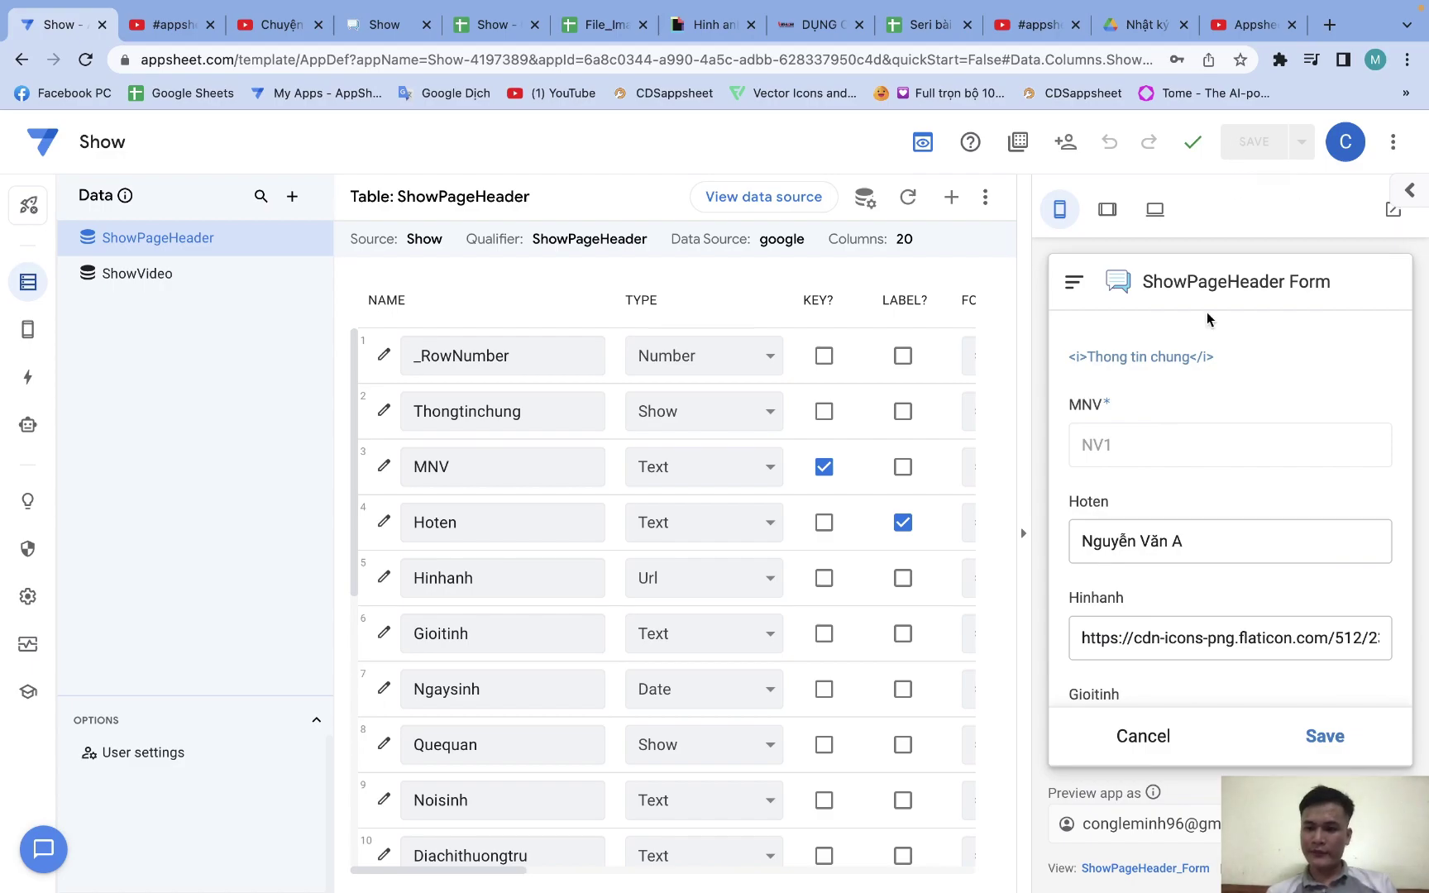
pyautogui.click(1123, 360)
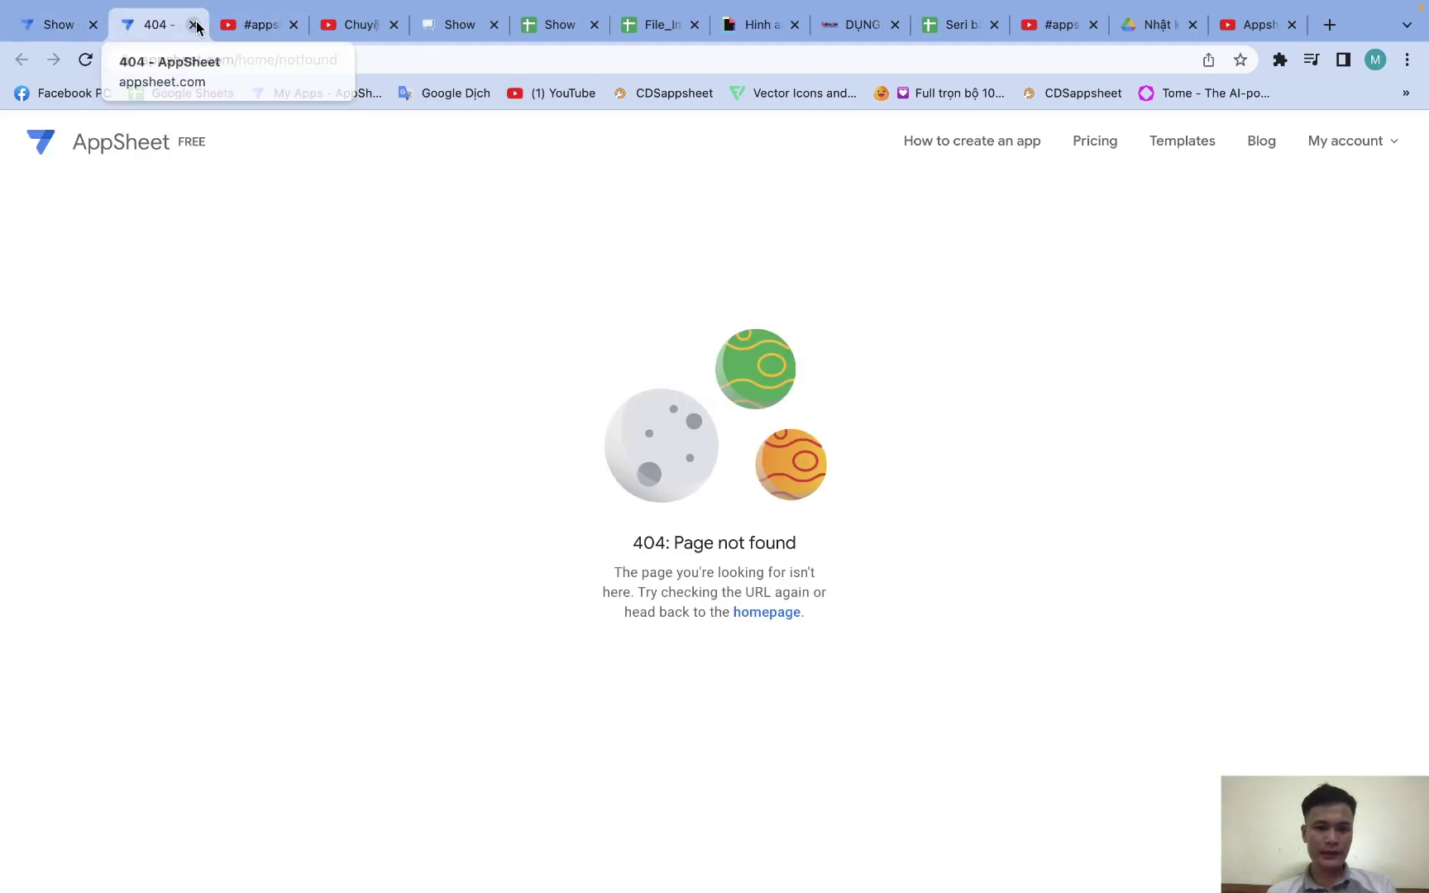
pyautogui.click(197, 27)
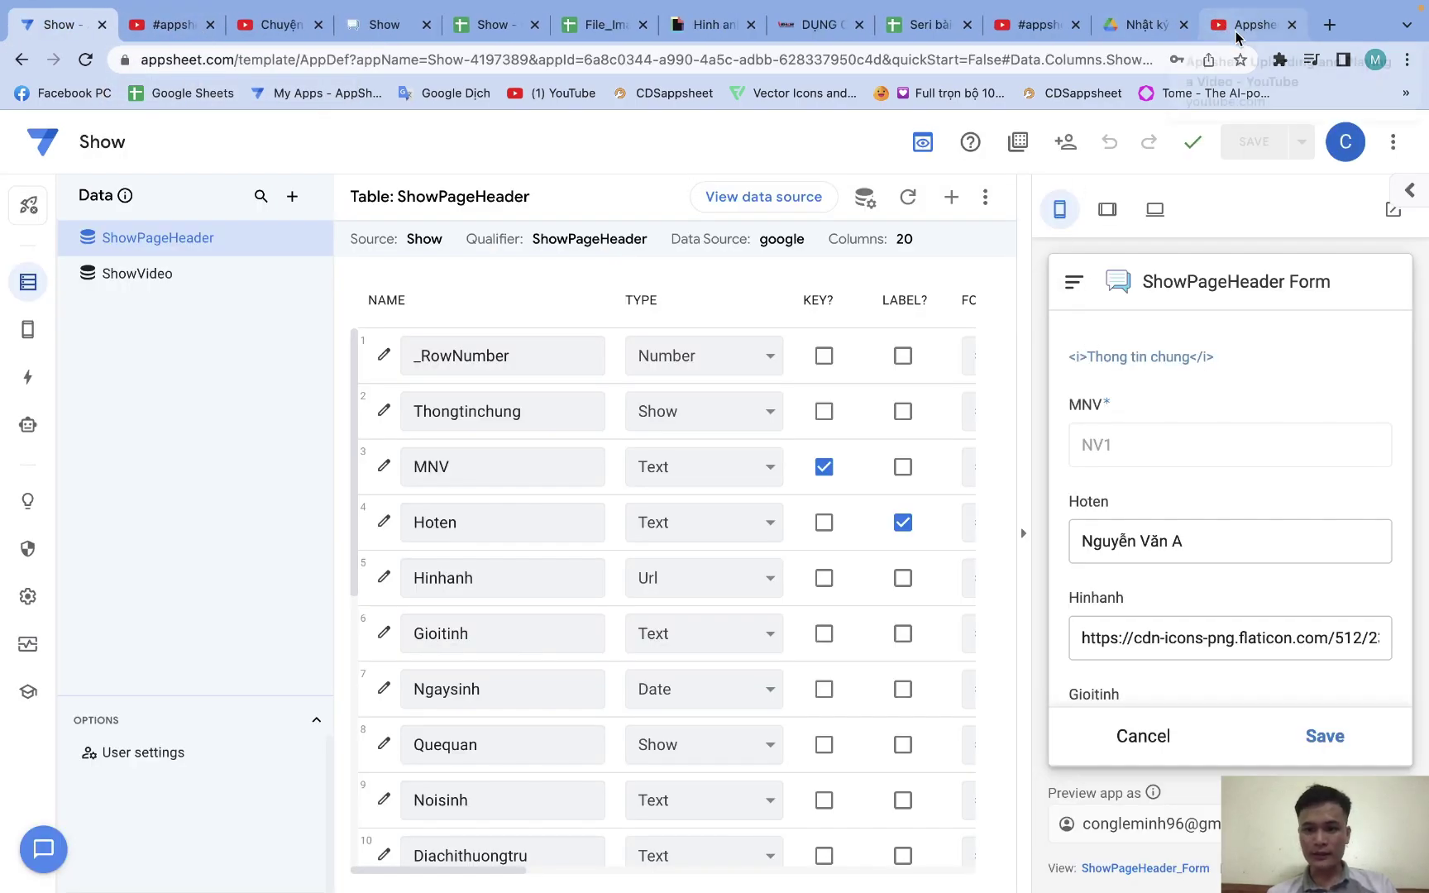
pyautogui.click(1039, 32)
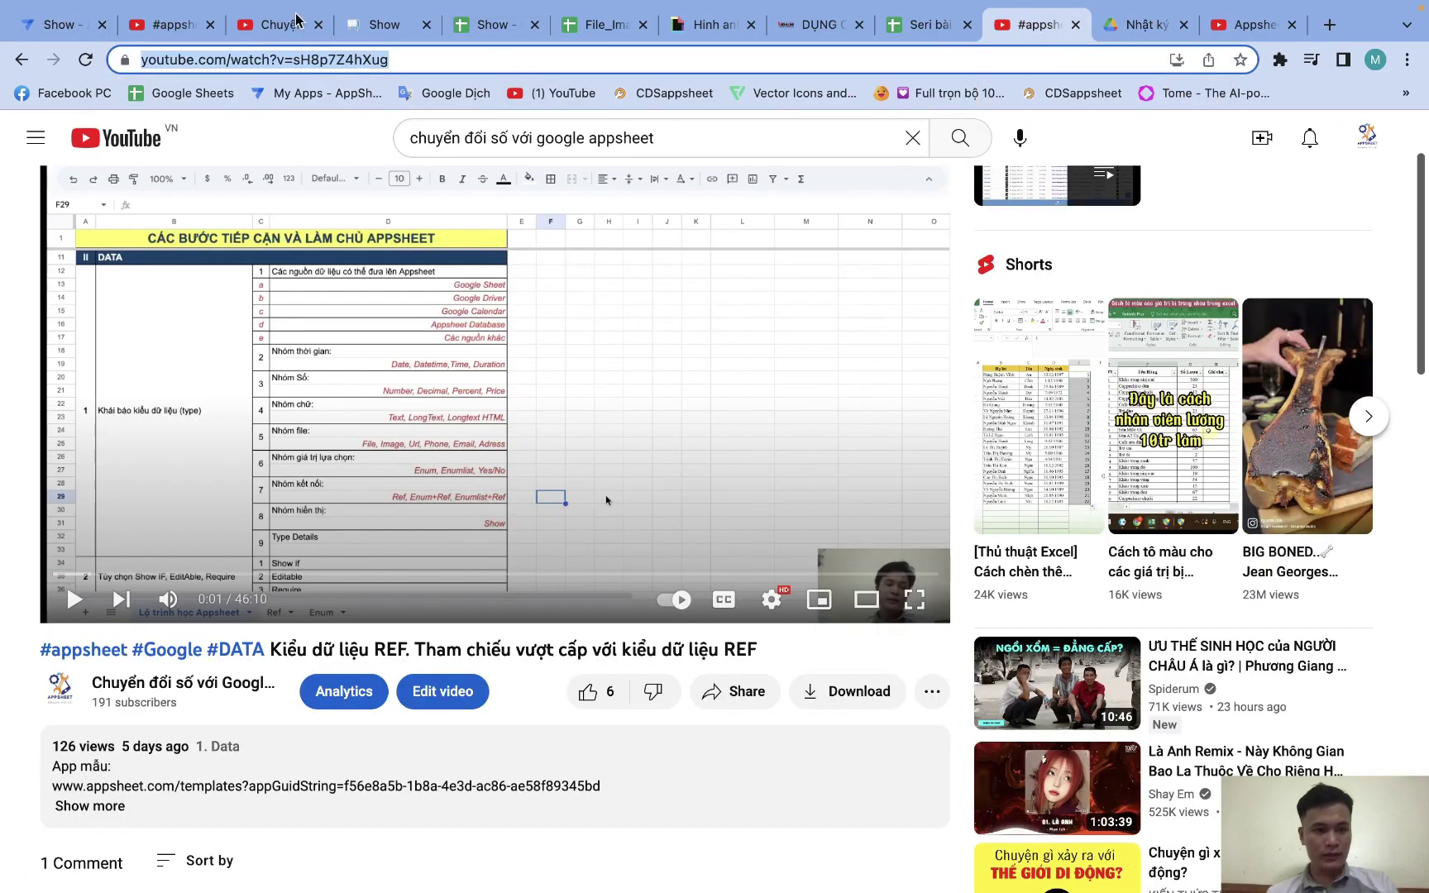
pyautogui.click(62, 24)
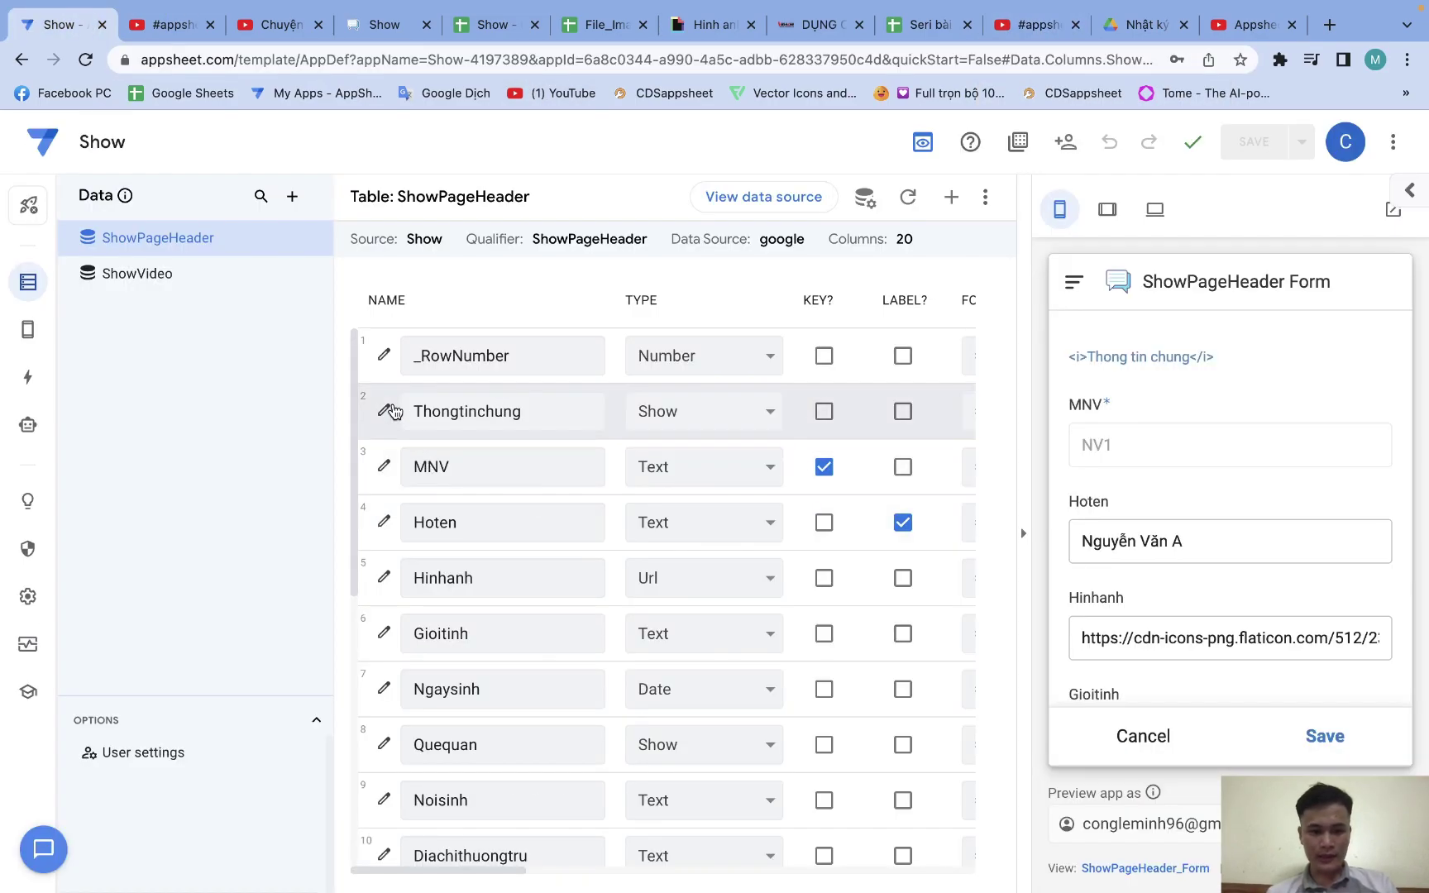
pyautogui.click(454, 428)
pyautogui.click(671, 651)
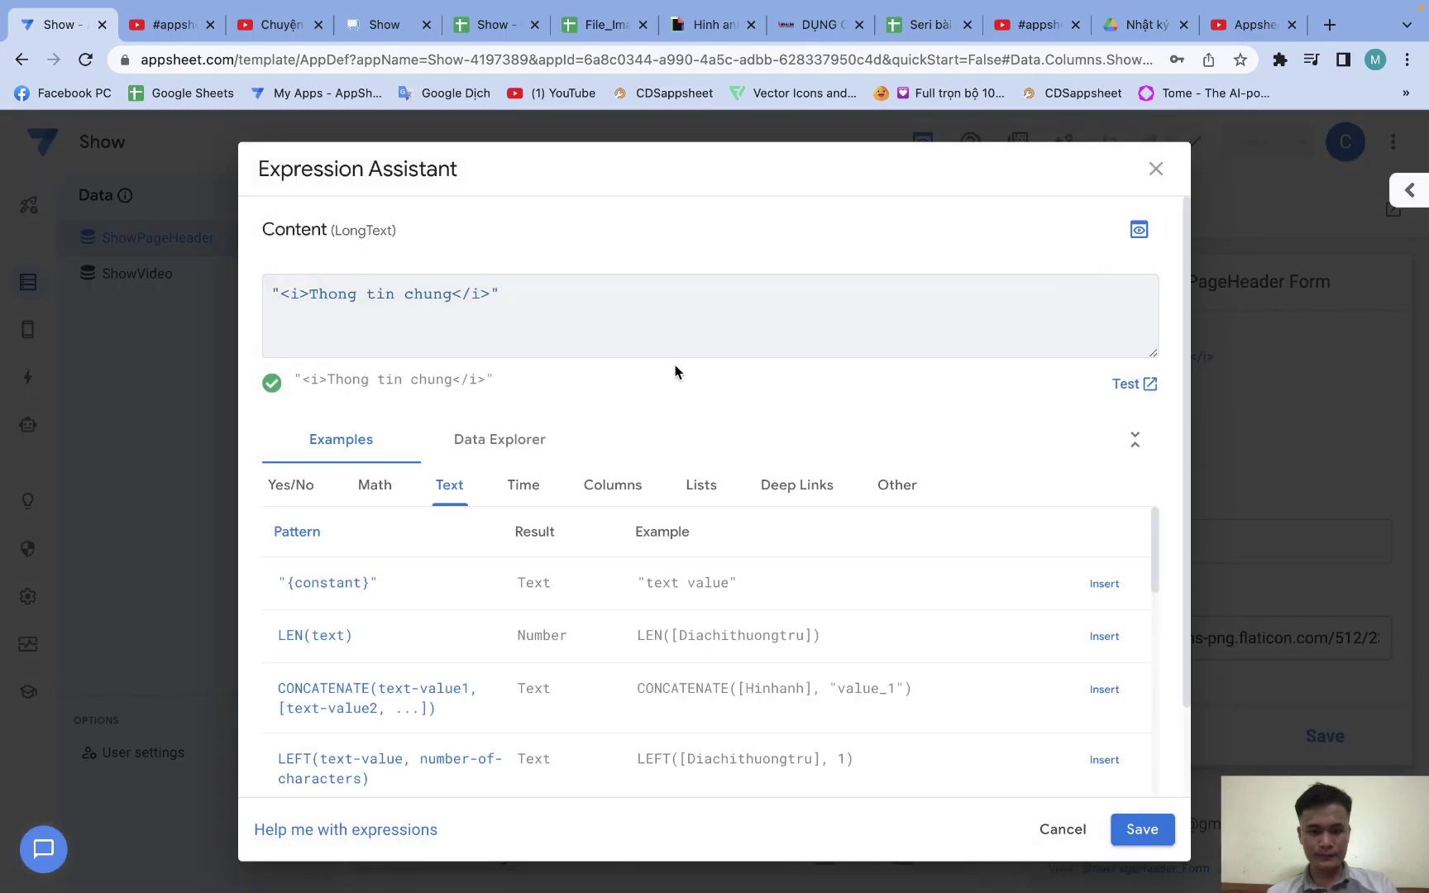
pyautogui.moveTo(489, 289); pyautogui.dragTo(289, 303)
pyautogui.write('https://www.youtube.com/watch?v=sH8p7Z4hXug')
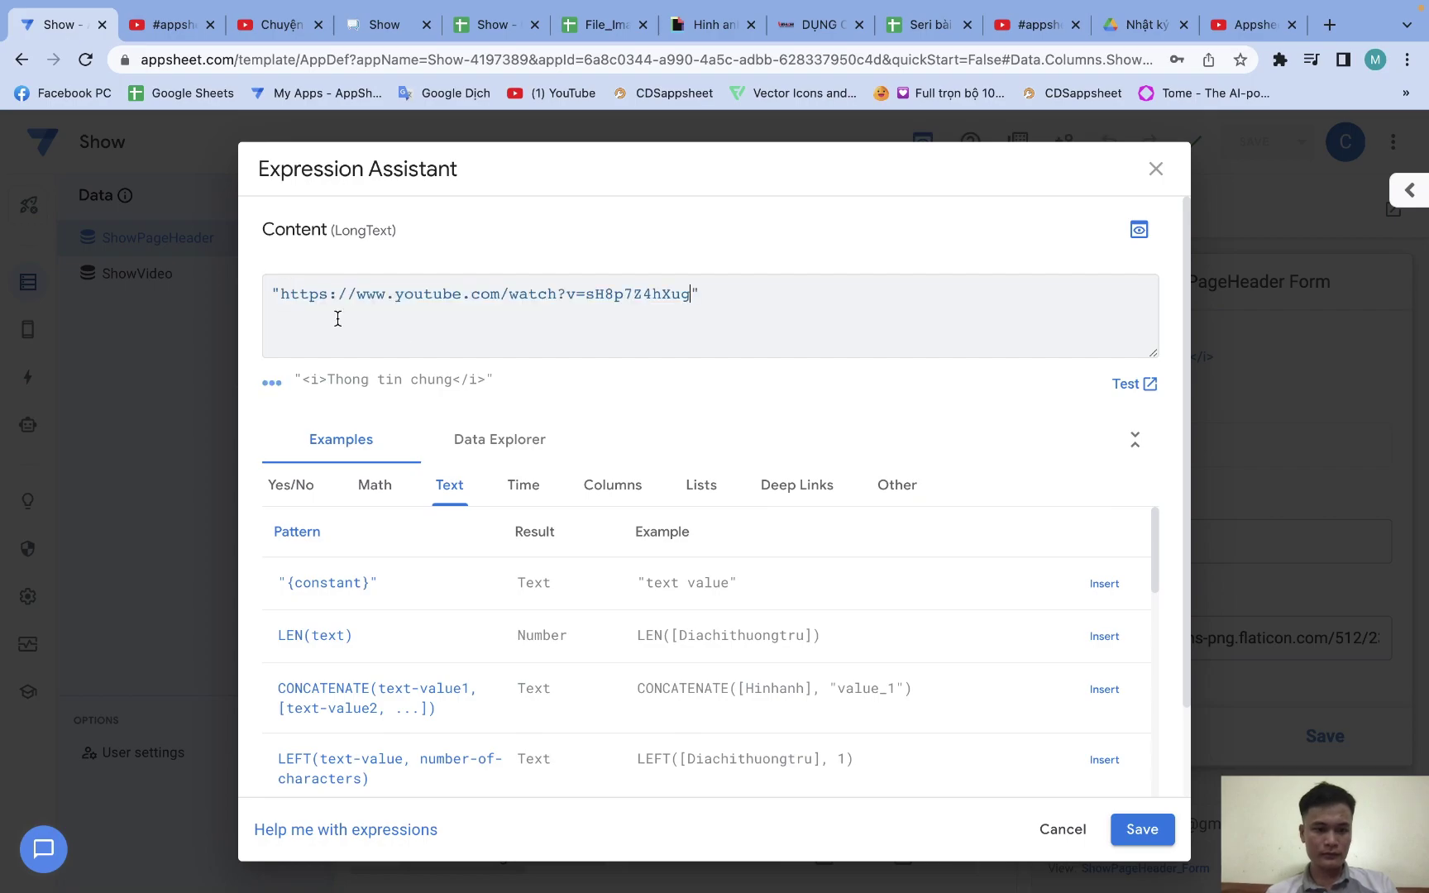
pyautogui.click(1131, 834)
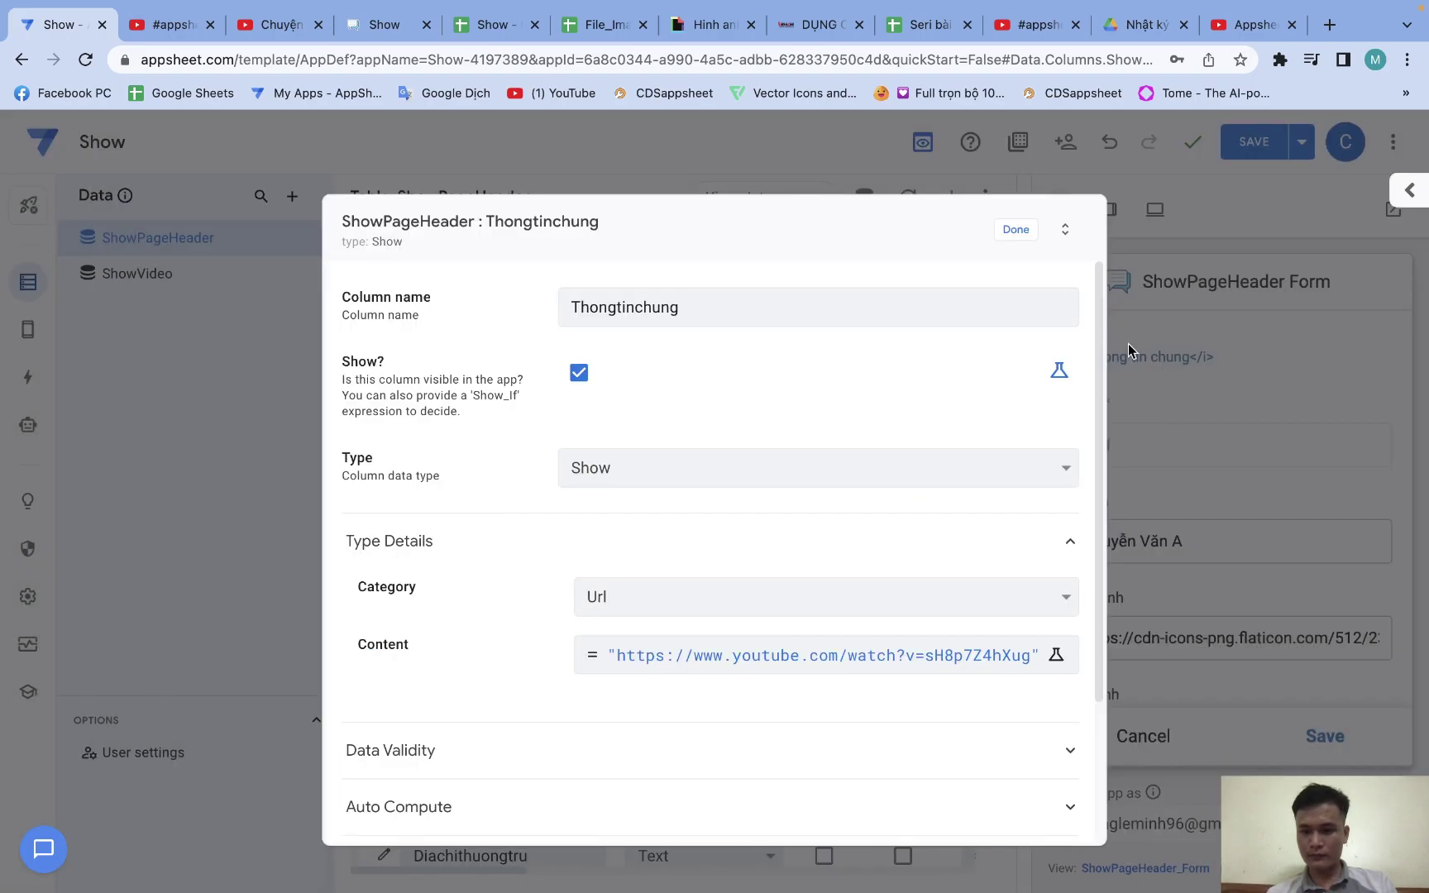
pyautogui.click(1015, 234)
pyautogui.click(1257, 144)
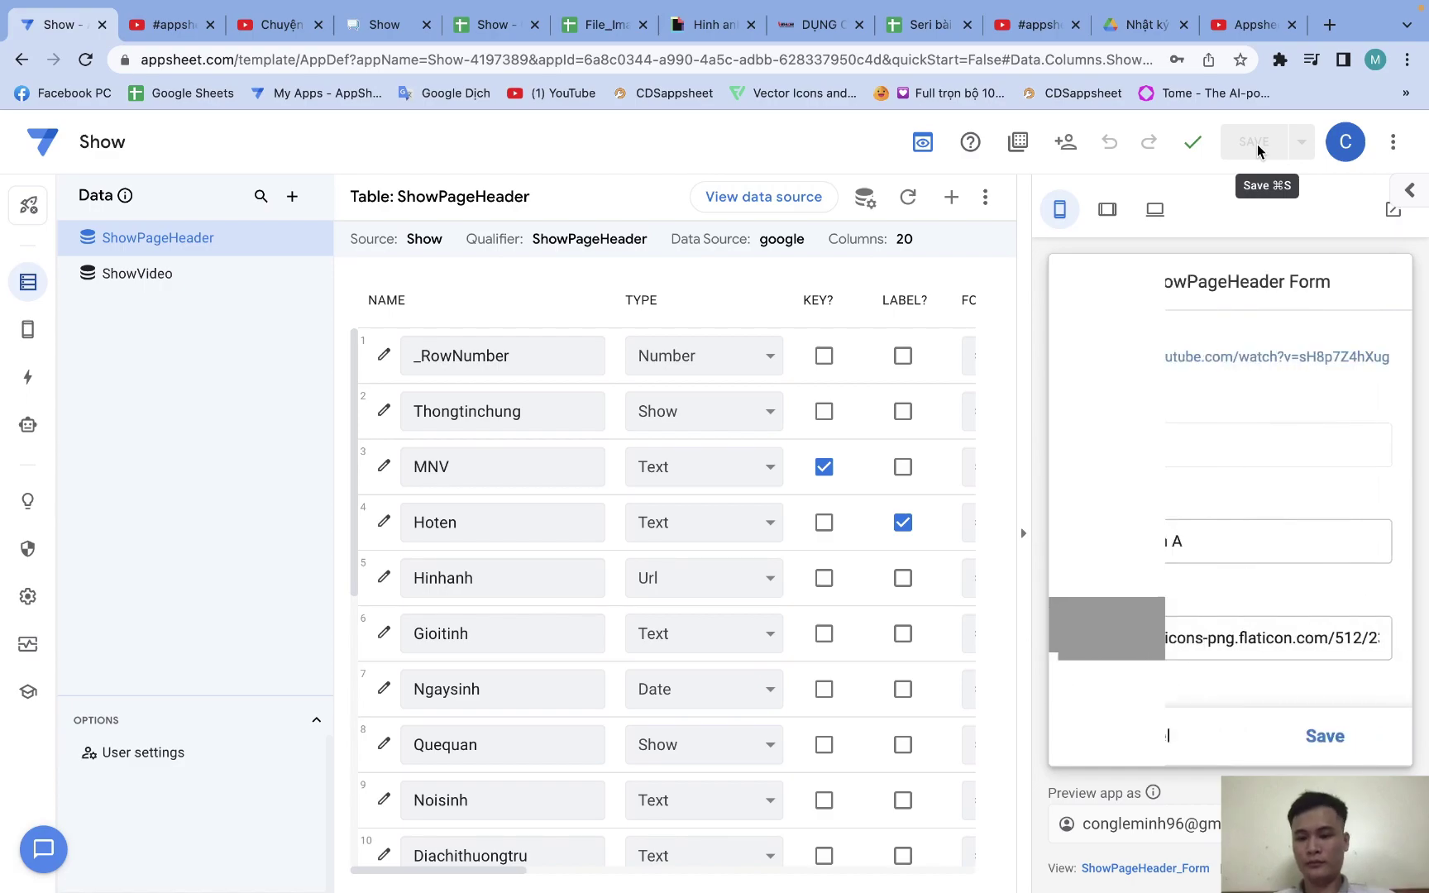
# Test the YouTube link in the form preview, then close the opened video page and the other video page beside it
pyautogui.click(1246, 358)
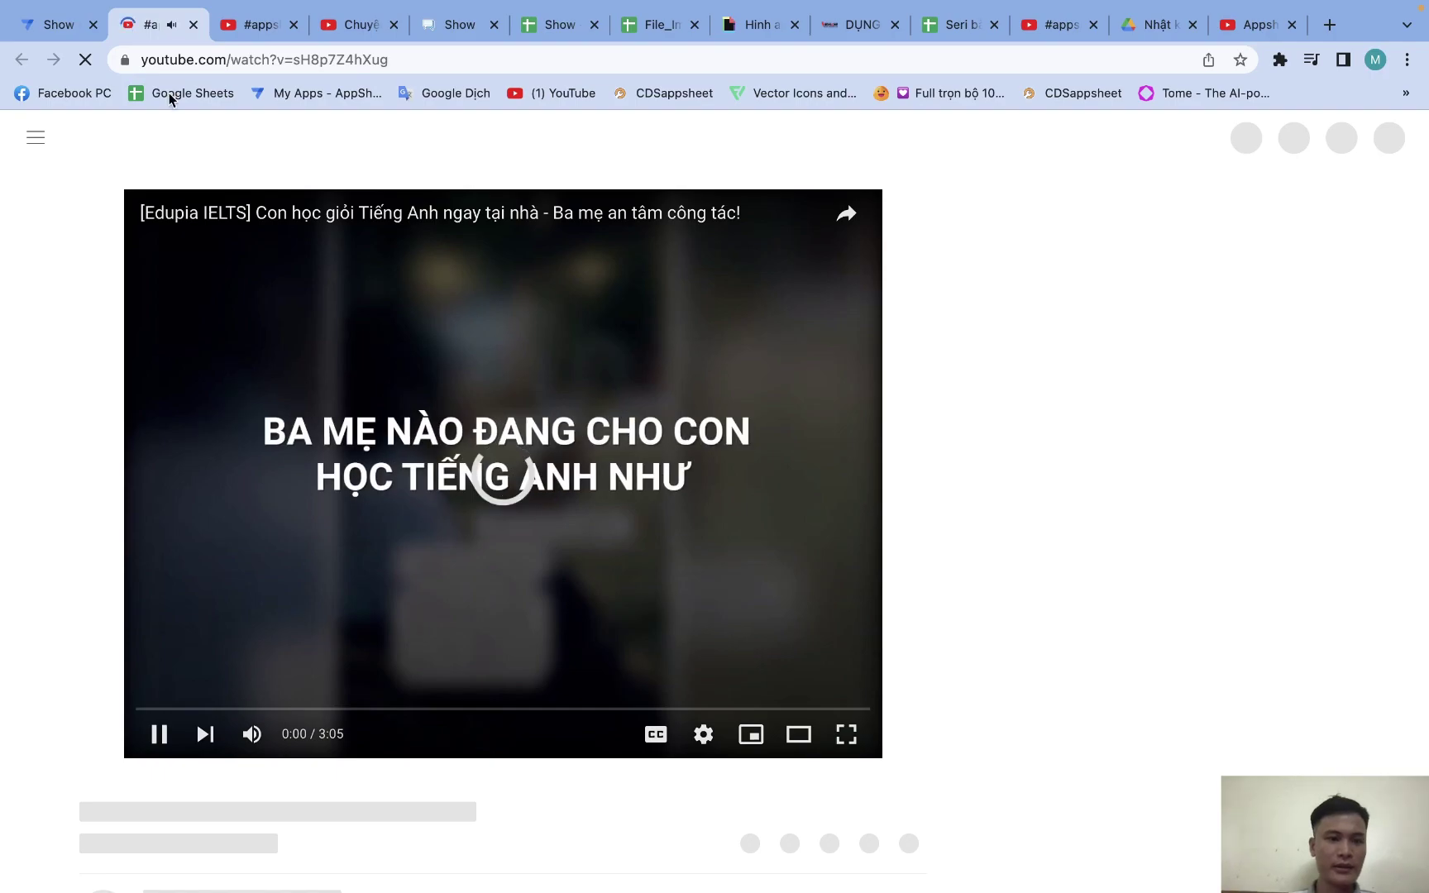
pyautogui.click(193, 29)
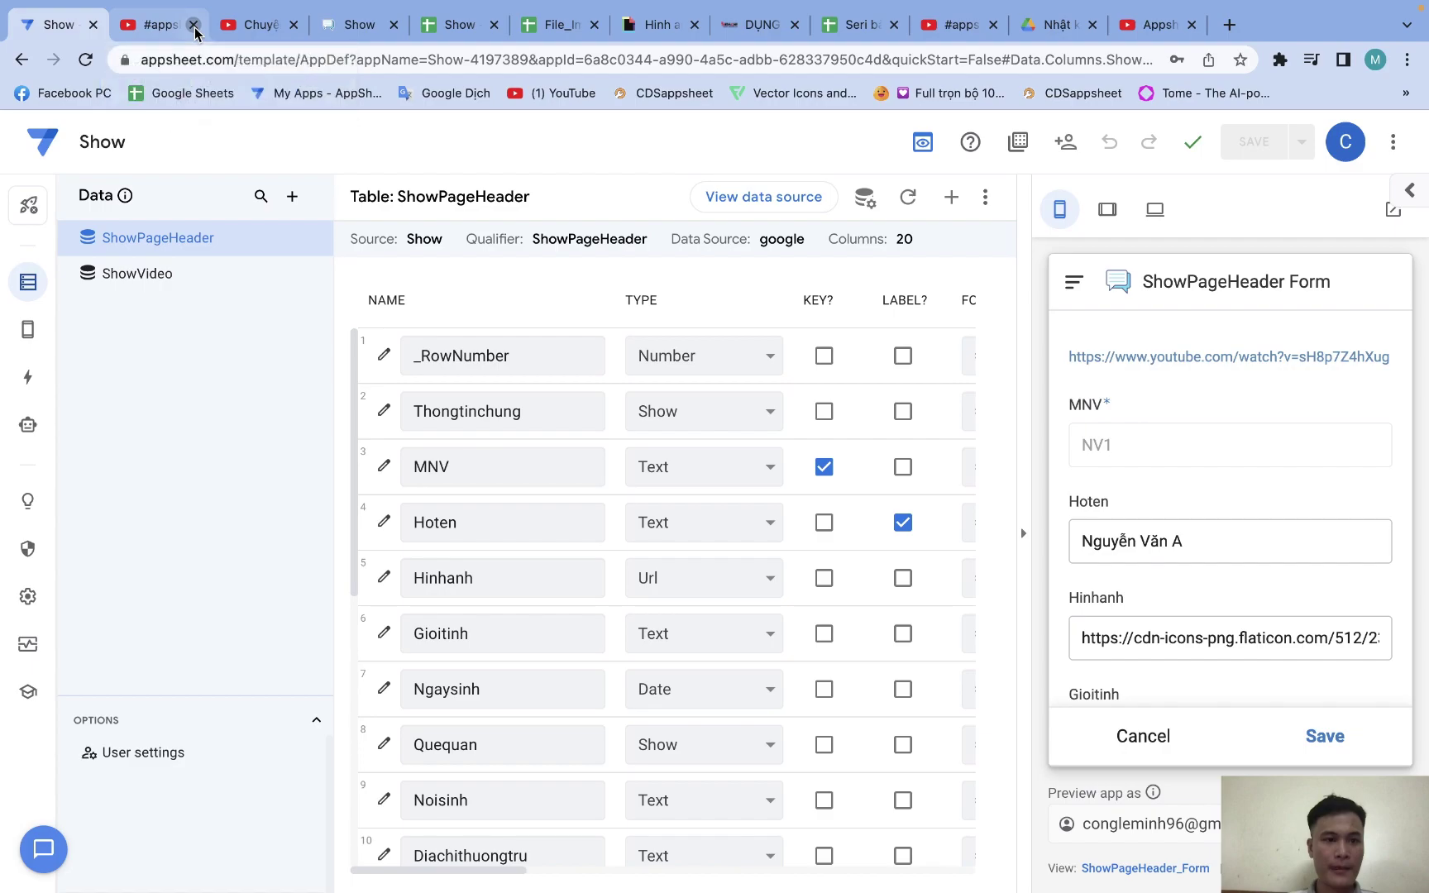
pyautogui.click(194, 26)
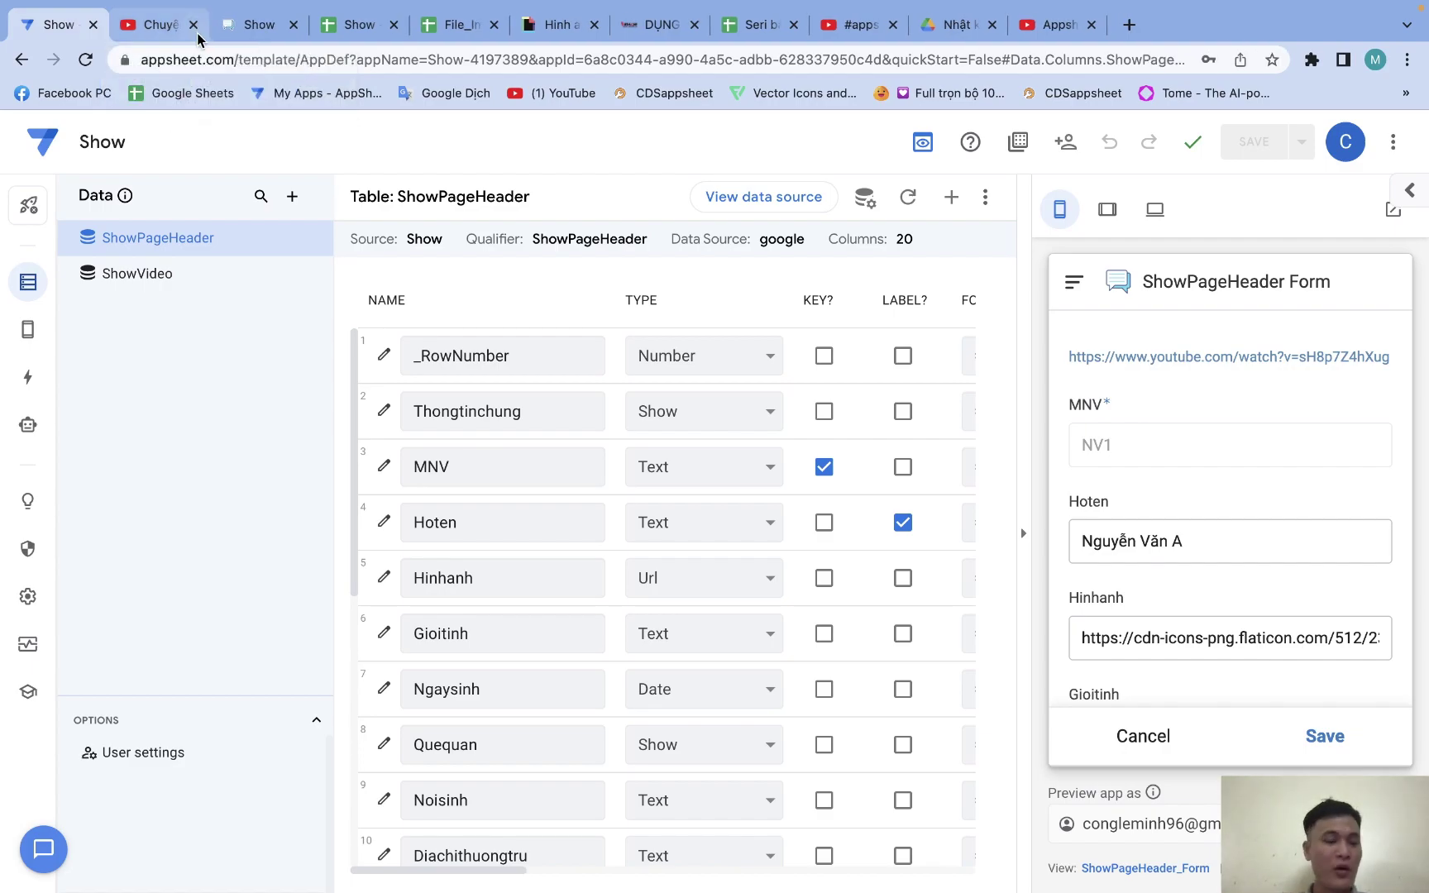
# Open the Thongtinchung column's content expression, copy the HTML link text from cell C4 of the File_Image_Url sheet and return to AppSheet
pyautogui.click(383, 411)
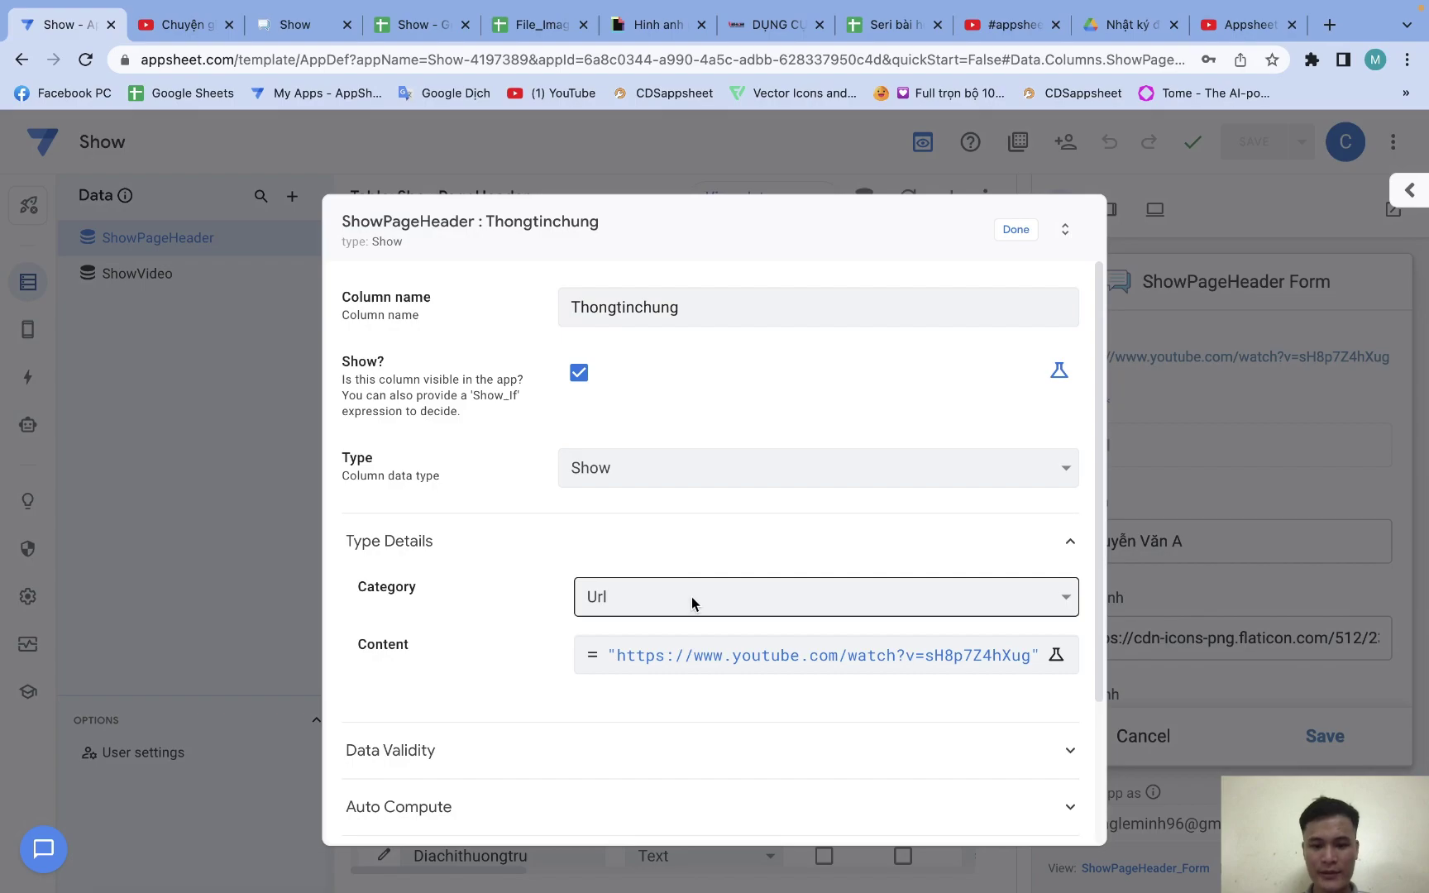
pyautogui.click(678, 653)
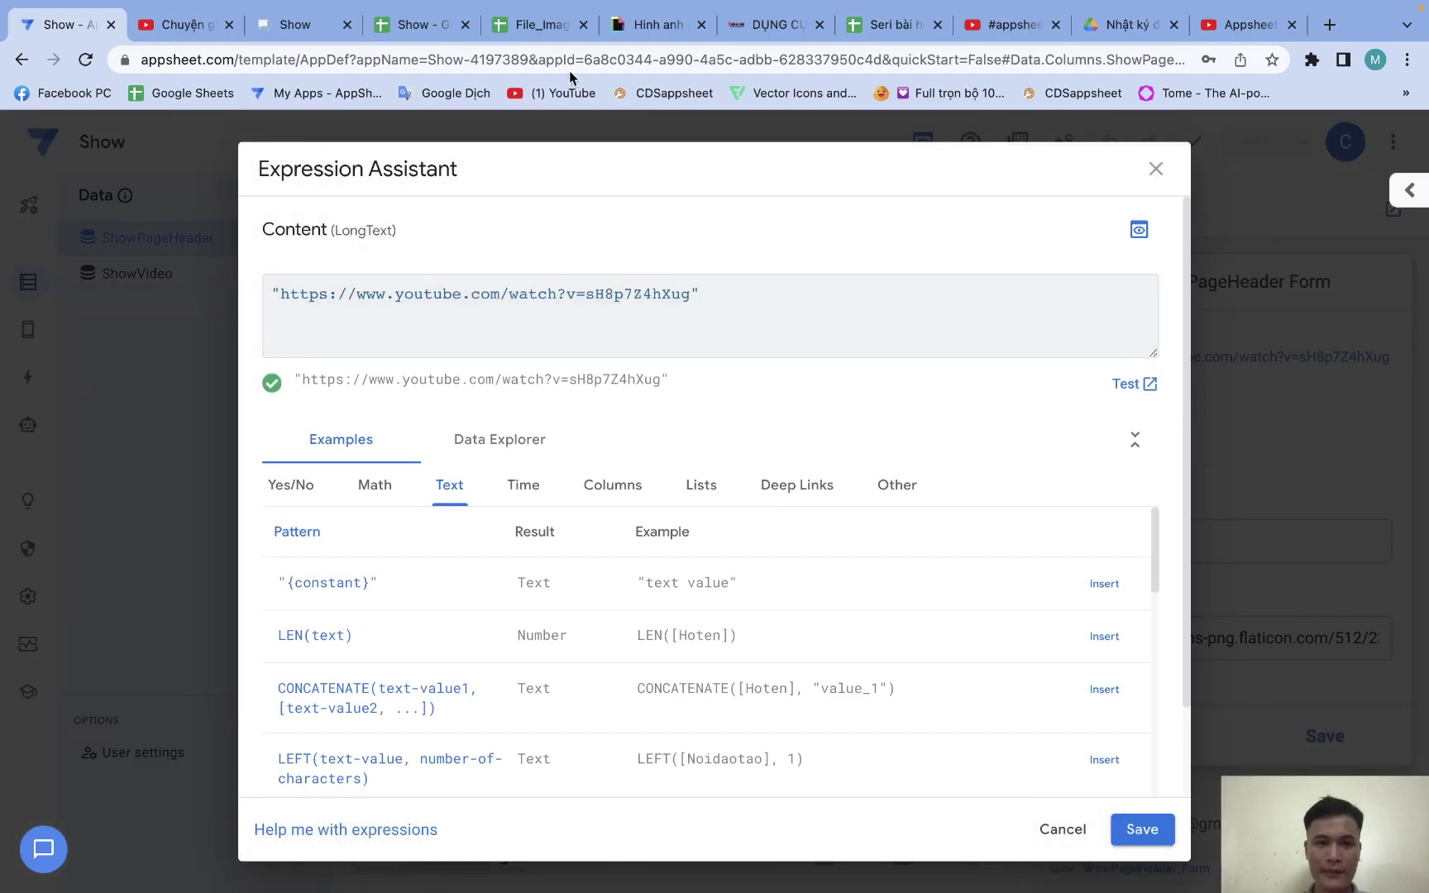
pyautogui.click(546, 24)
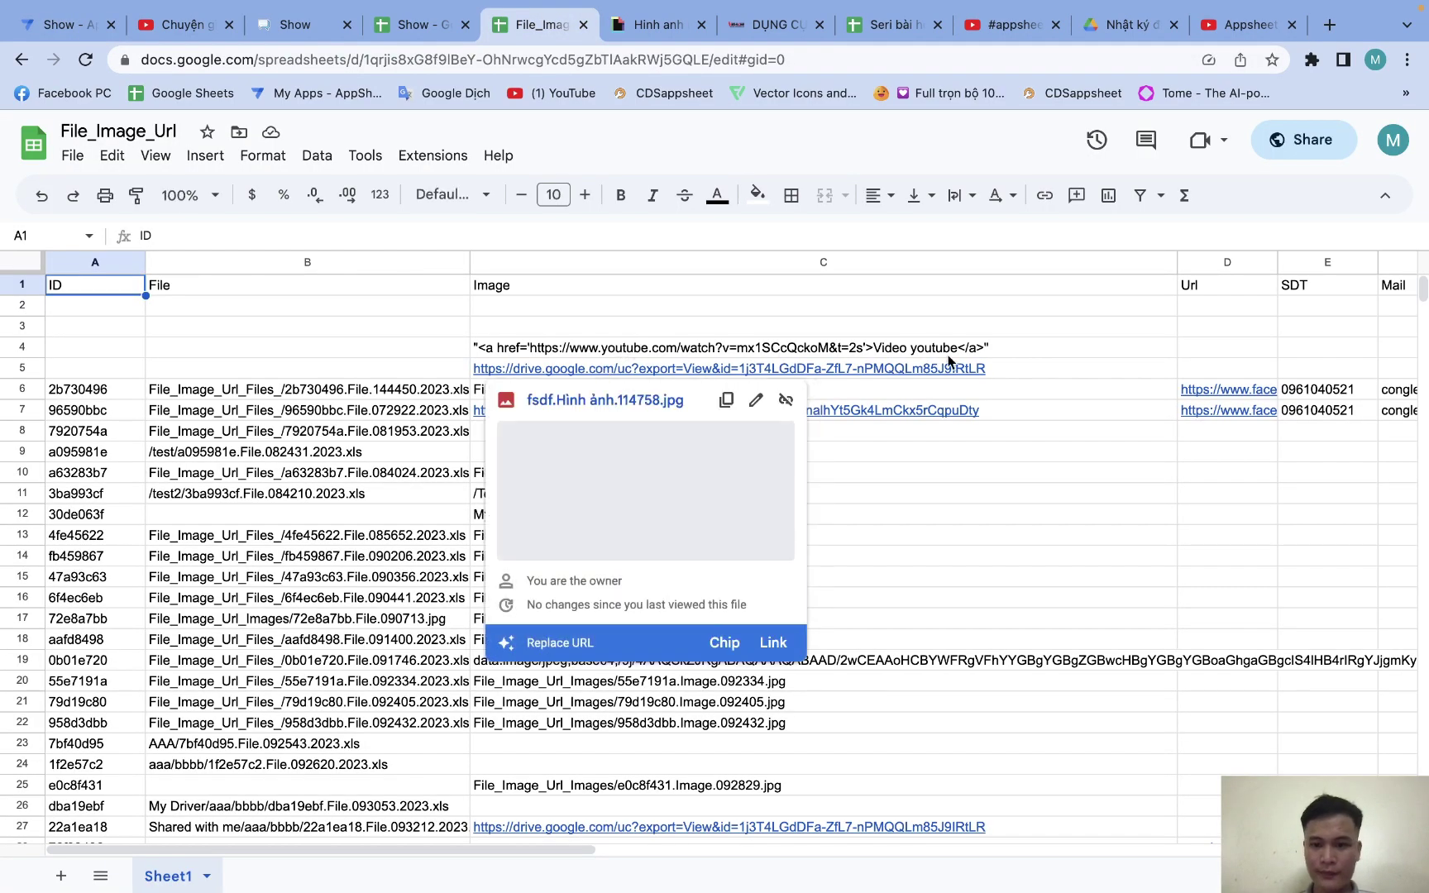
pyautogui.click(1027, 348)
pyautogui.doubleClick(1028, 348)
pyautogui.moveTo(1028, 348); pyautogui.dragTo(396, 303)
pyautogui.hotkey('ctrl', 'c')
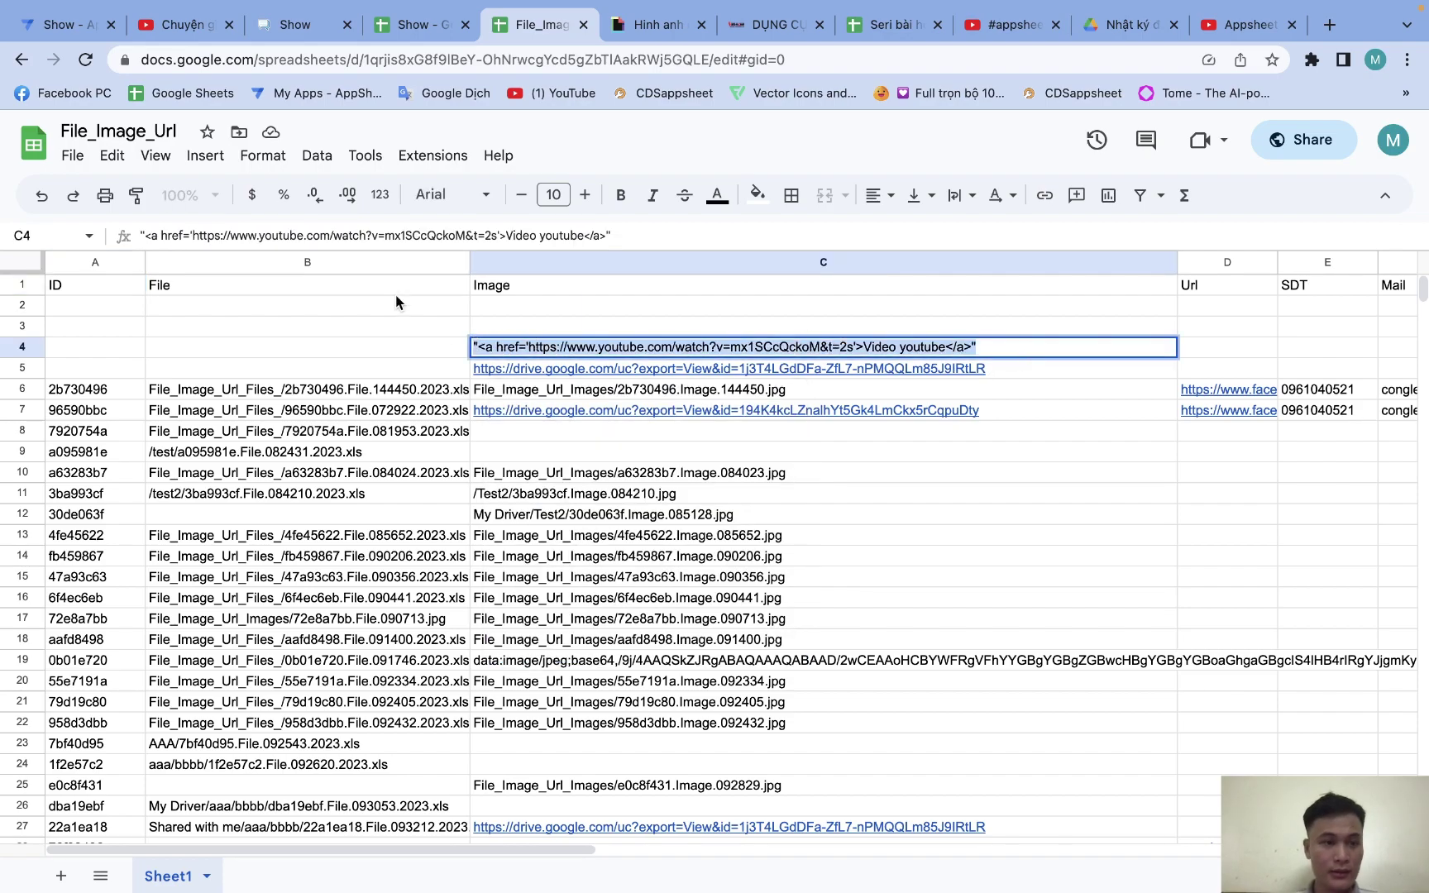
pyautogui.click(65, 26)
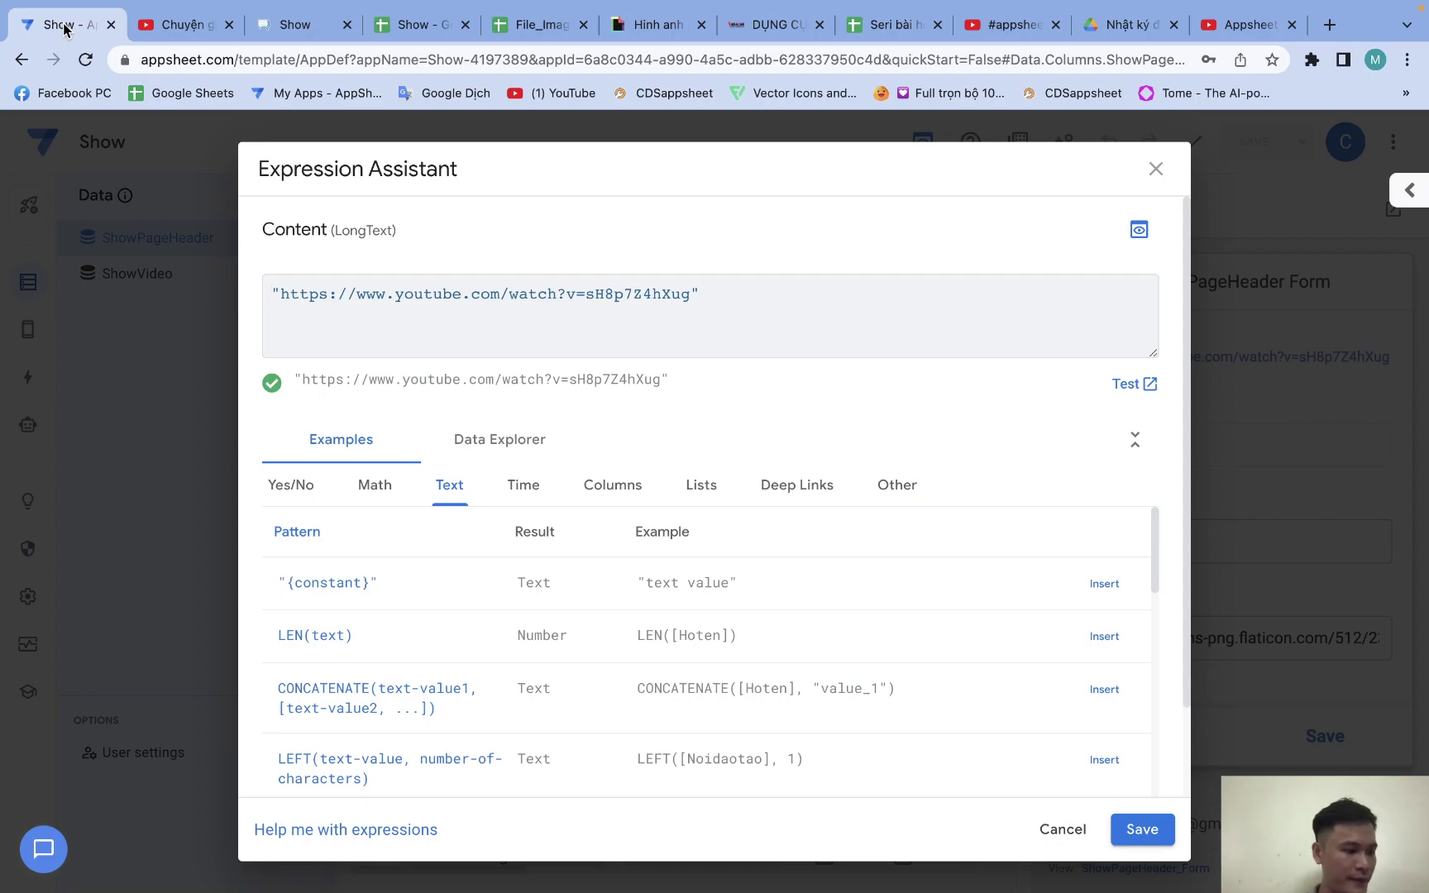
pyautogui.moveTo(727, 284); pyautogui.dragTo(246, 291)
pyautogui.hotkey('ctrl', 'v')
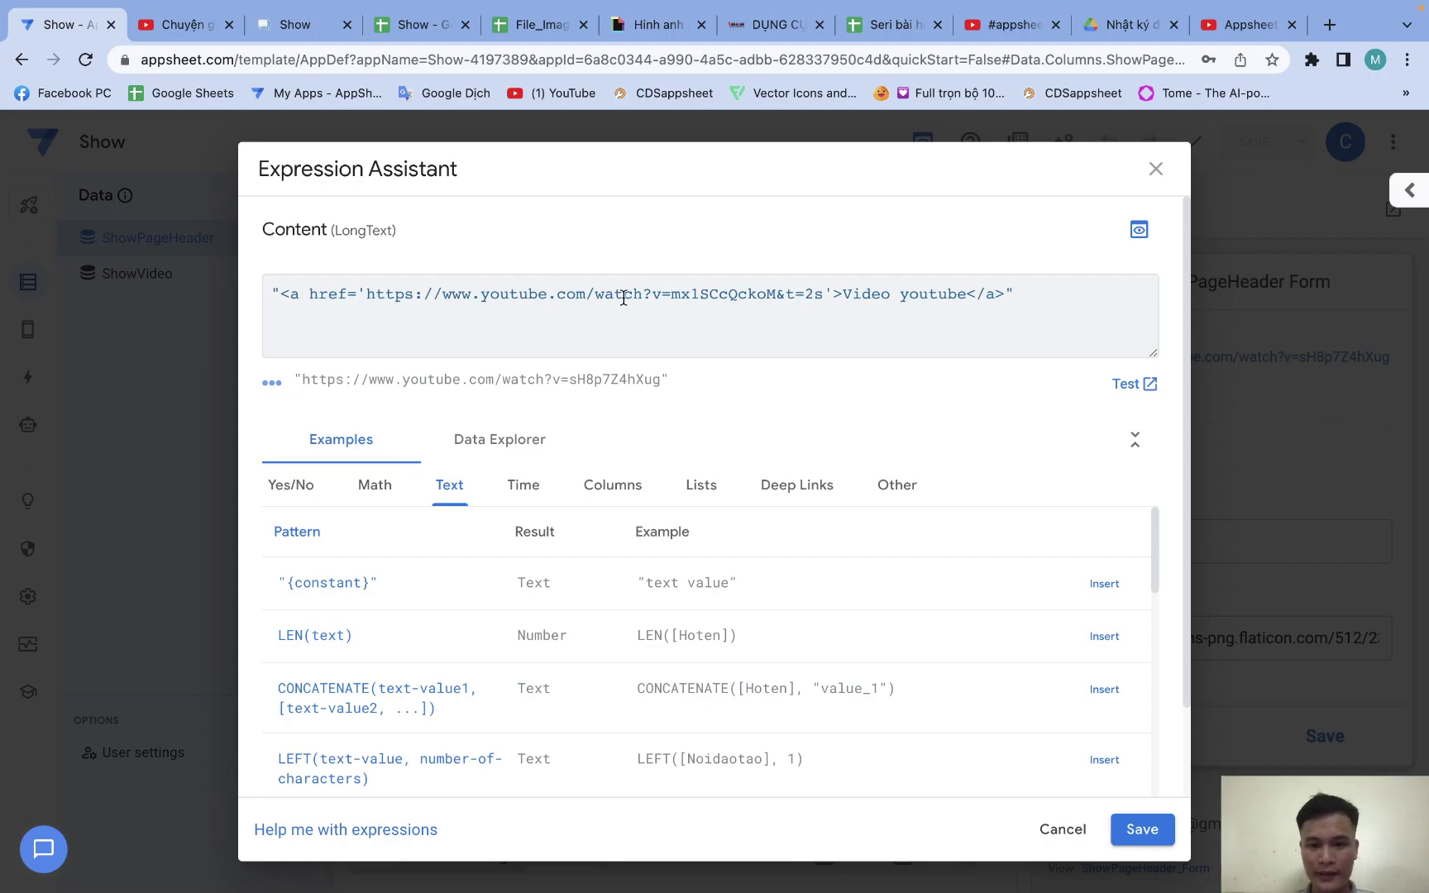
pyautogui.moveTo(842, 291); pyautogui.dragTo(907, 292)
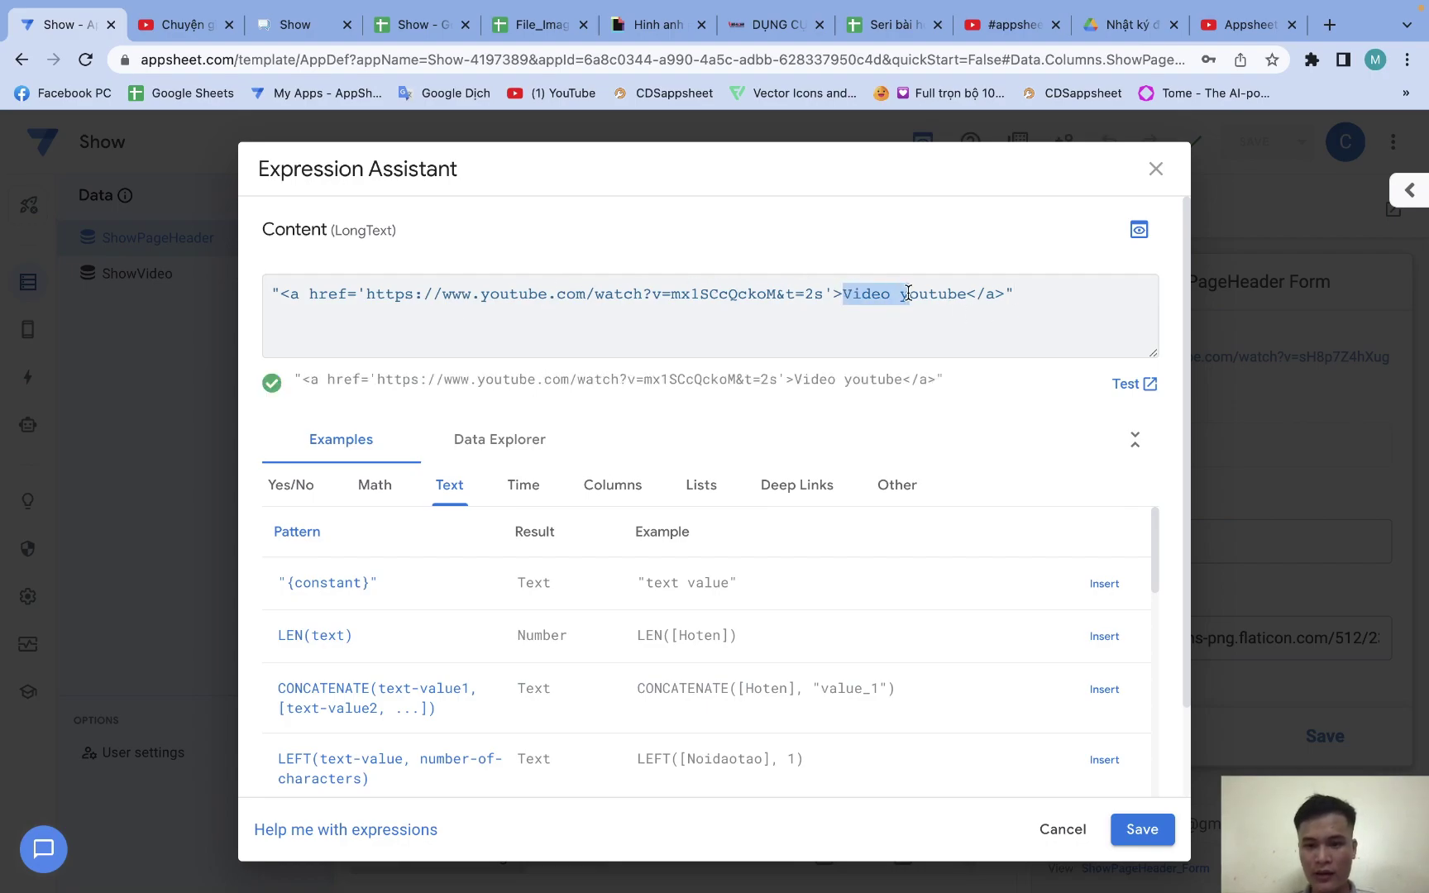
pyautogui.click(1064, 830)
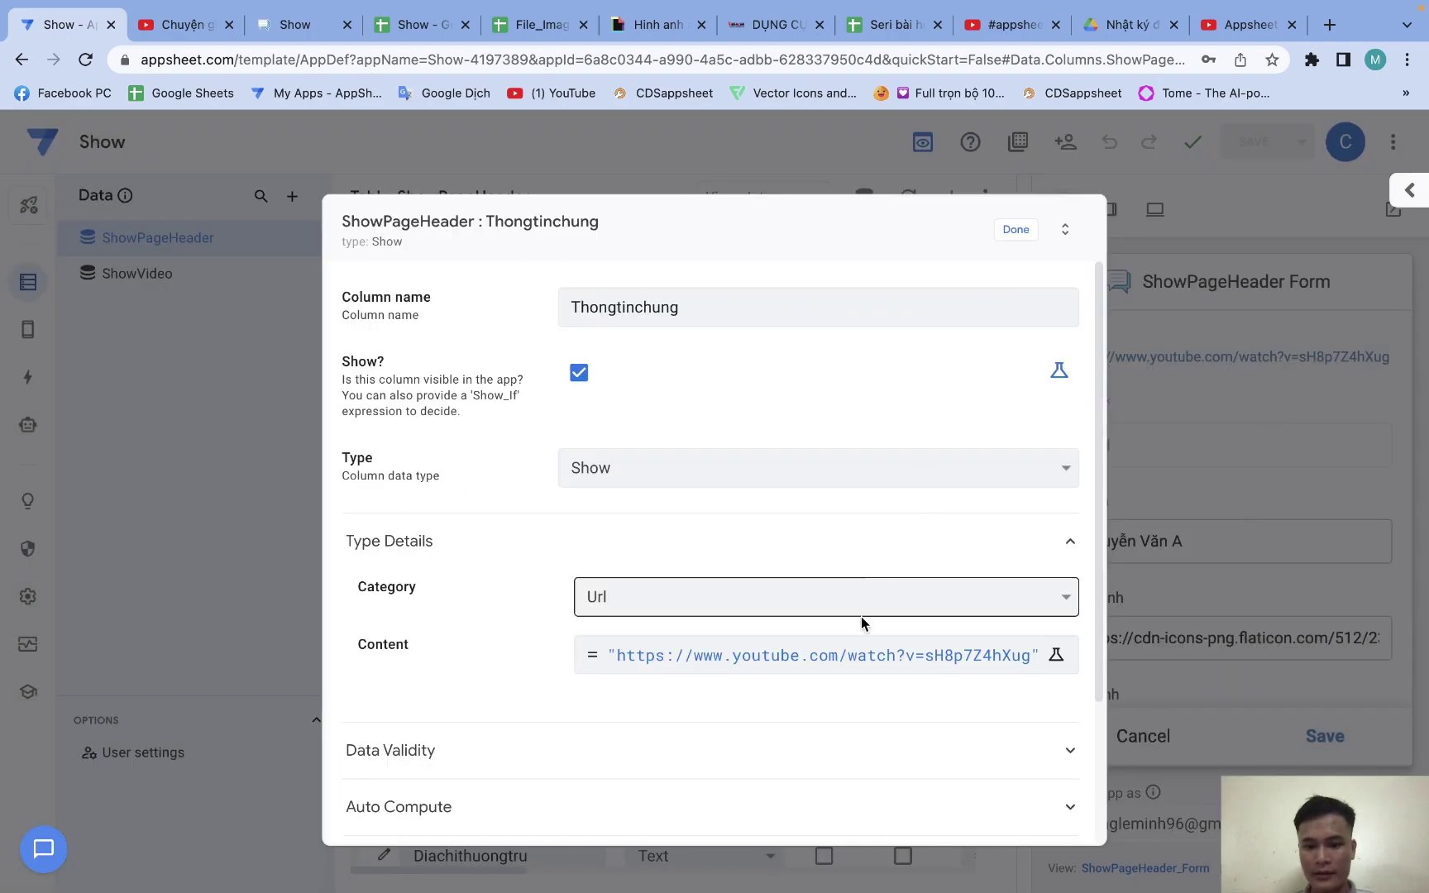
pyautogui.click(867, 656)
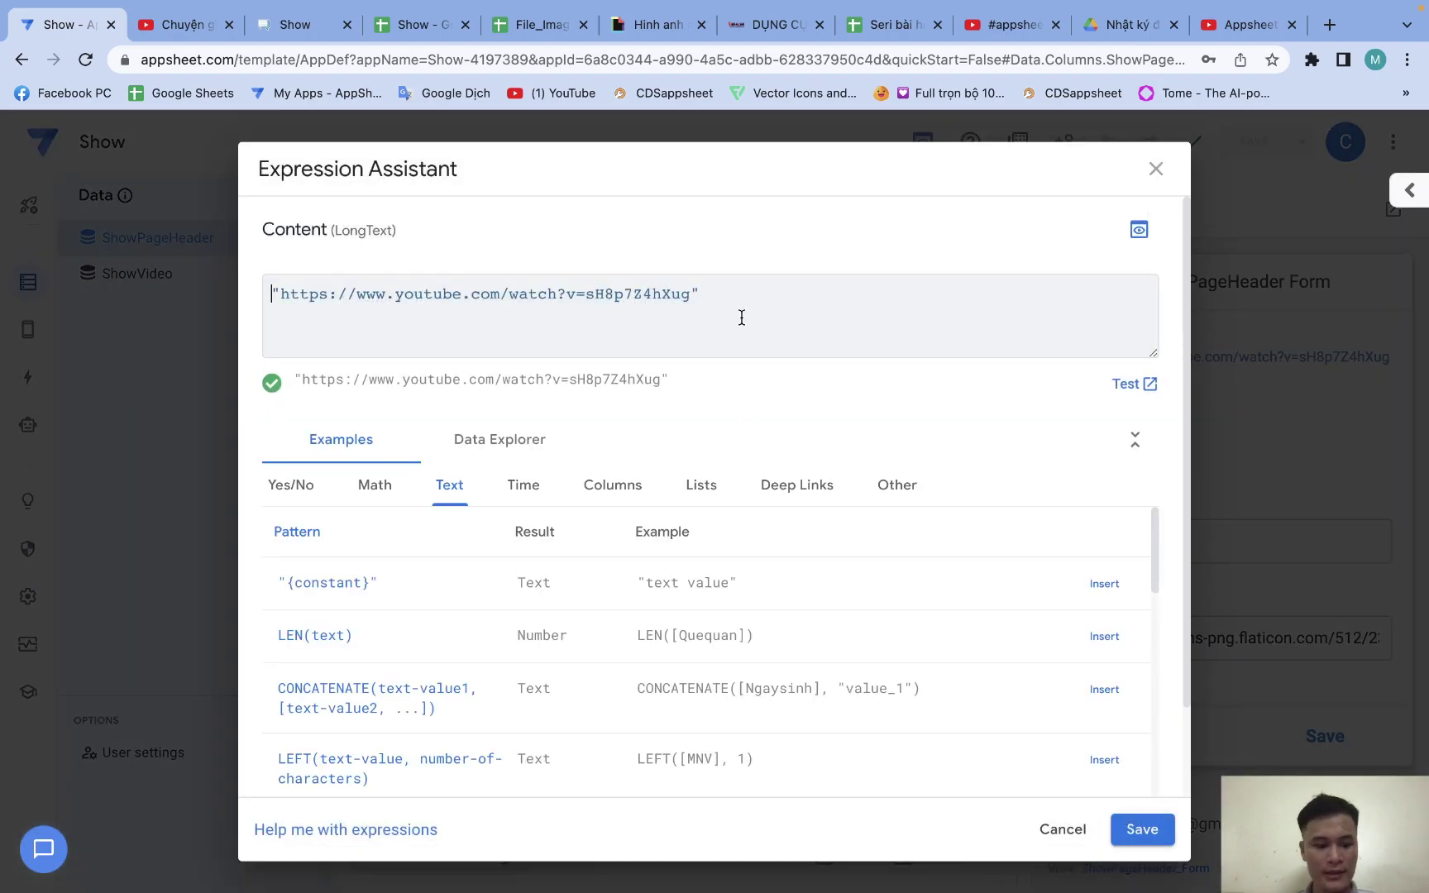
pyautogui.hotkey('ctrl', 'a')
pyautogui.hotkey('ctrl', 'v')
pyautogui.click(891, 302)
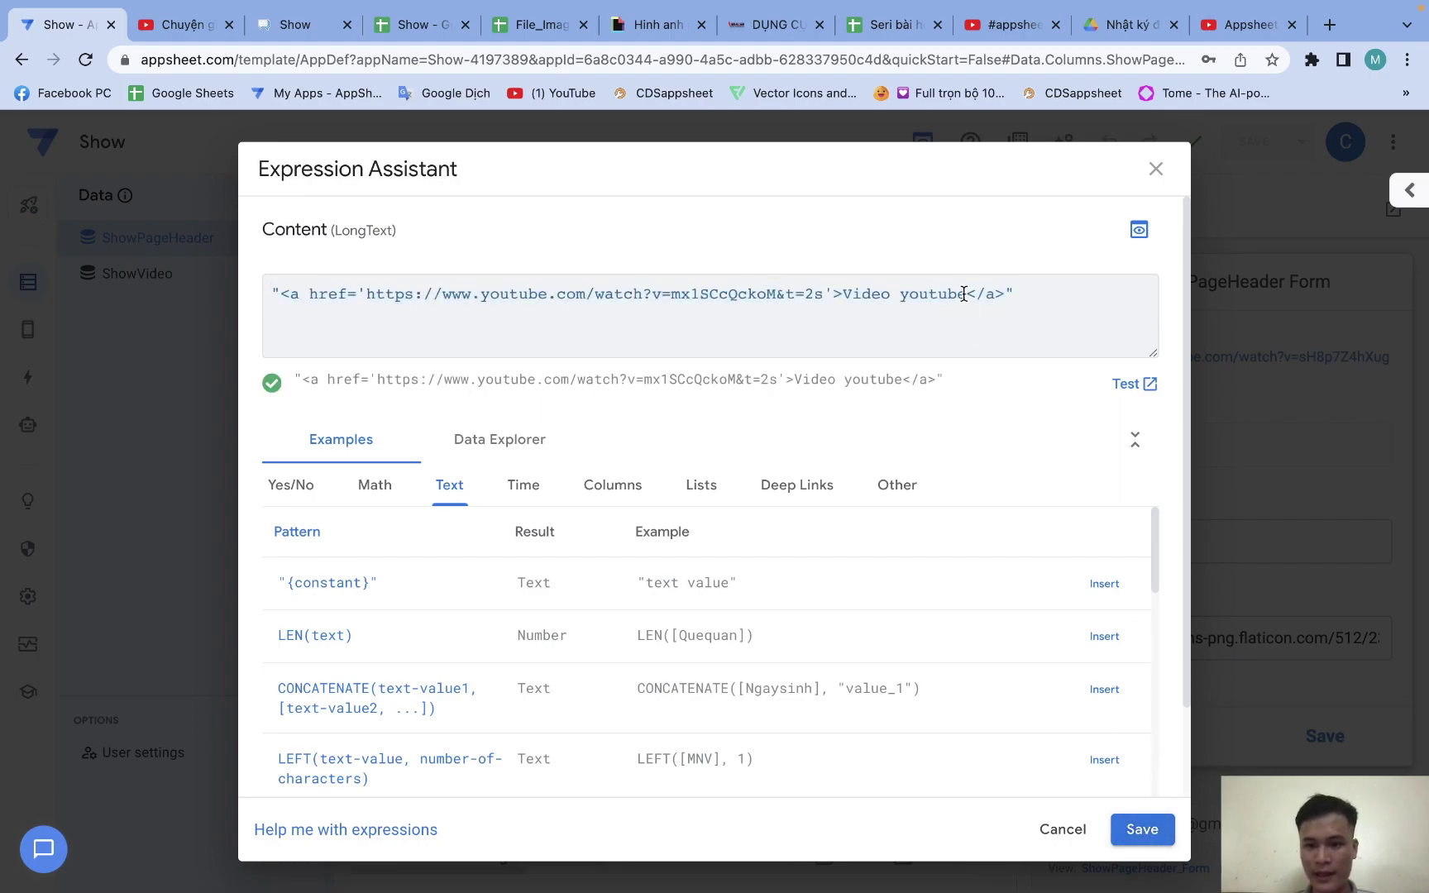
pyautogui.click(1142, 829)
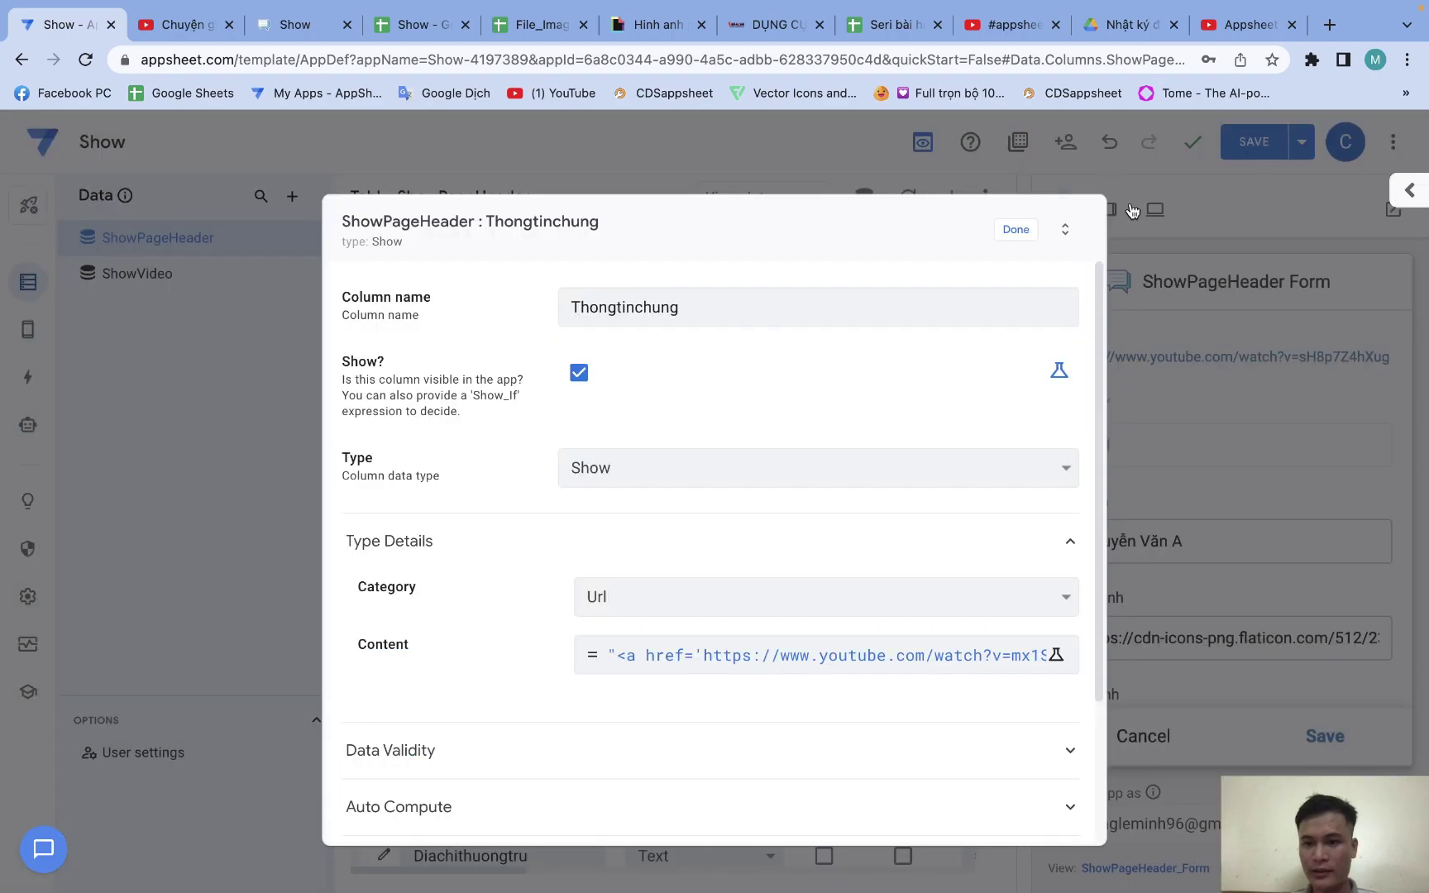
pyautogui.click(1246, 153)
pyautogui.click(1261, 142)
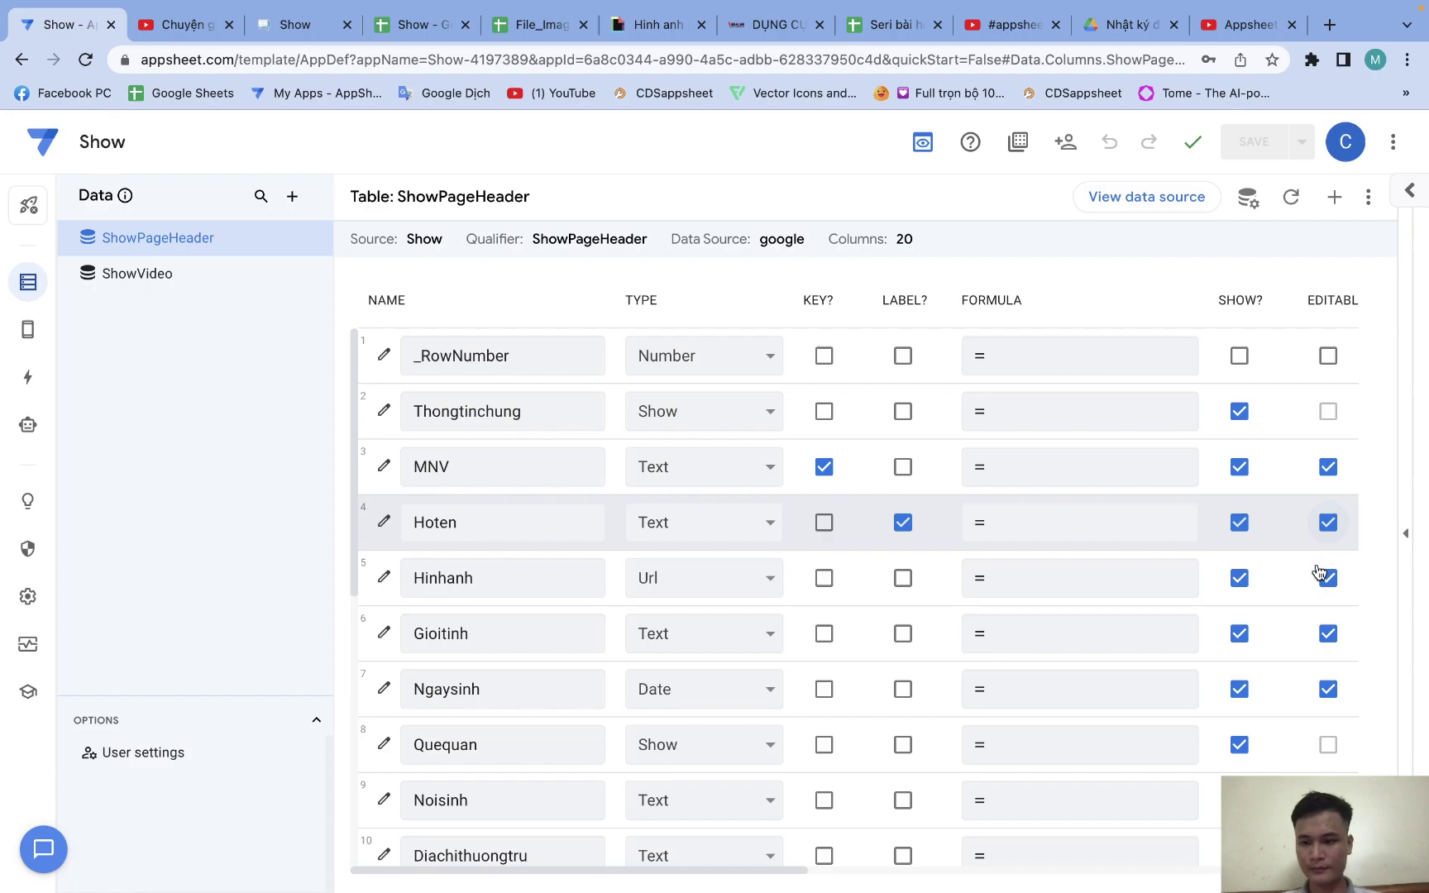
pyautogui.click(1404, 538)
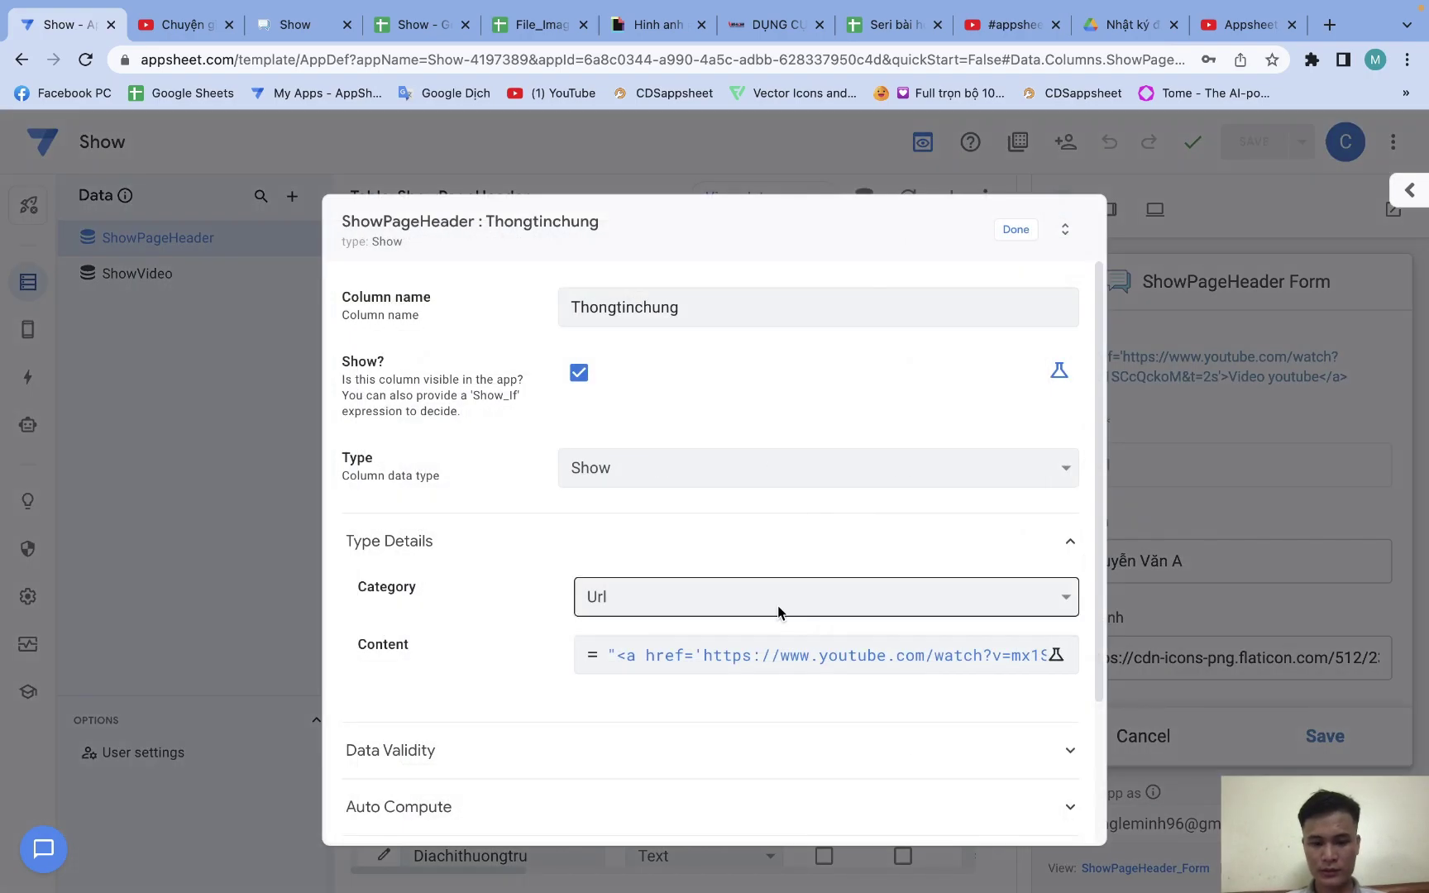
# Set the Thongtinchung column's category to Image and copy the image address of the Antena 1 GIF from GIPHY's "hinh anh dep" page
pyautogui.click(777, 605)
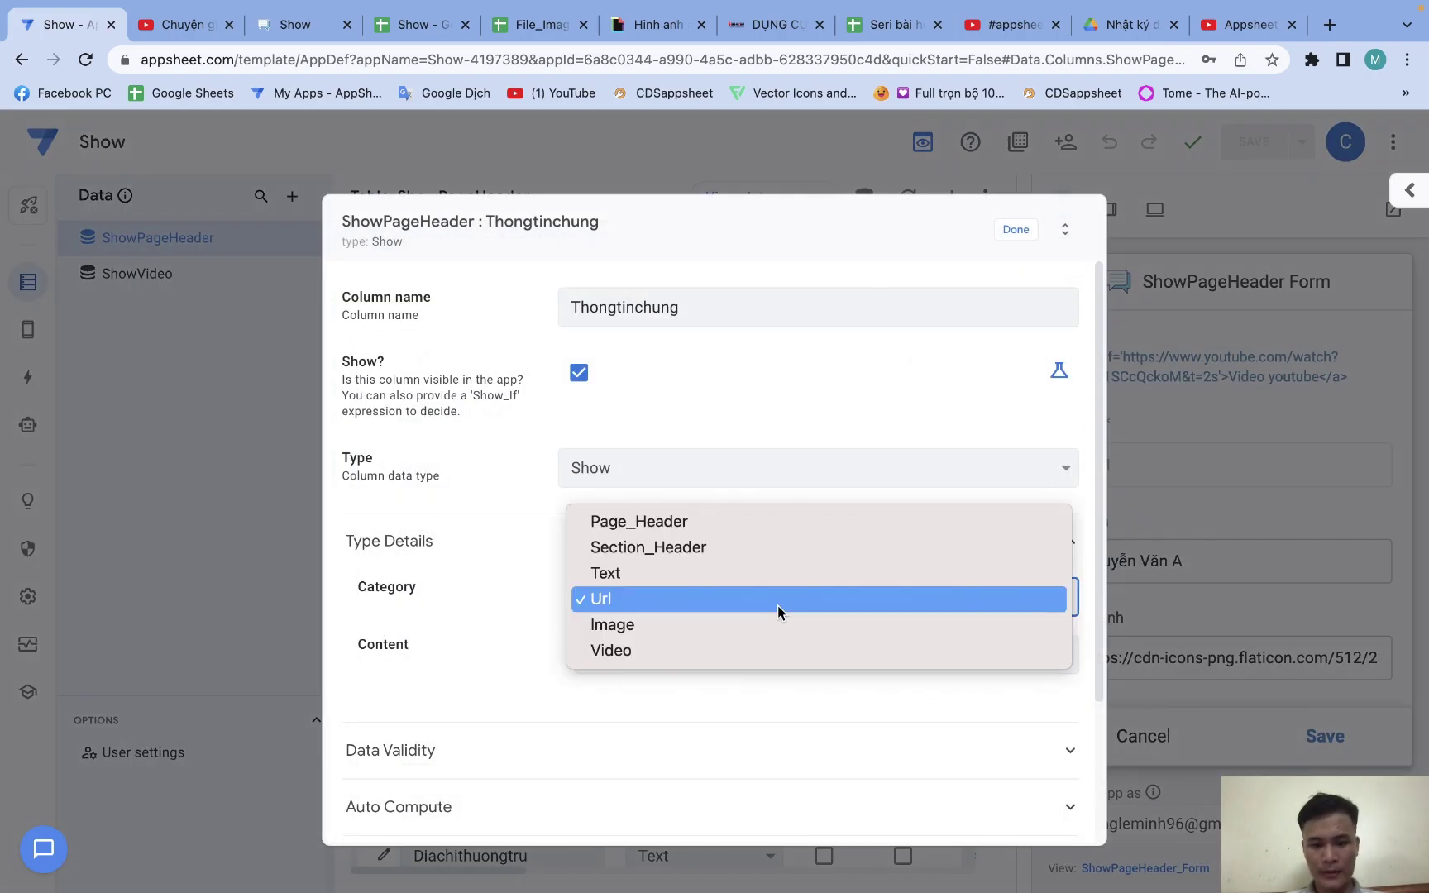
pyautogui.click(764, 624)
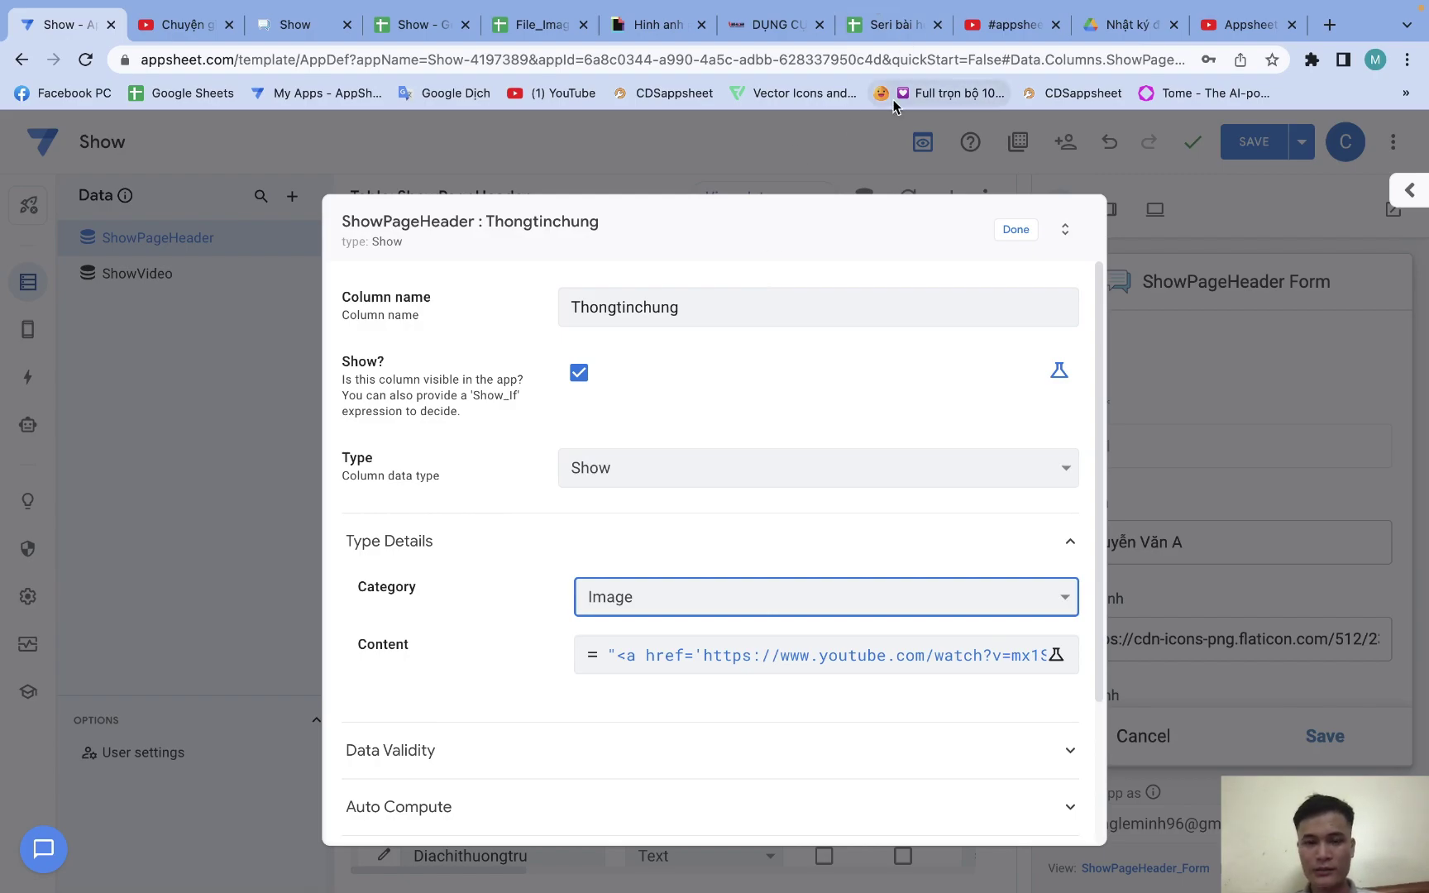
pyautogui.click(668, 31)
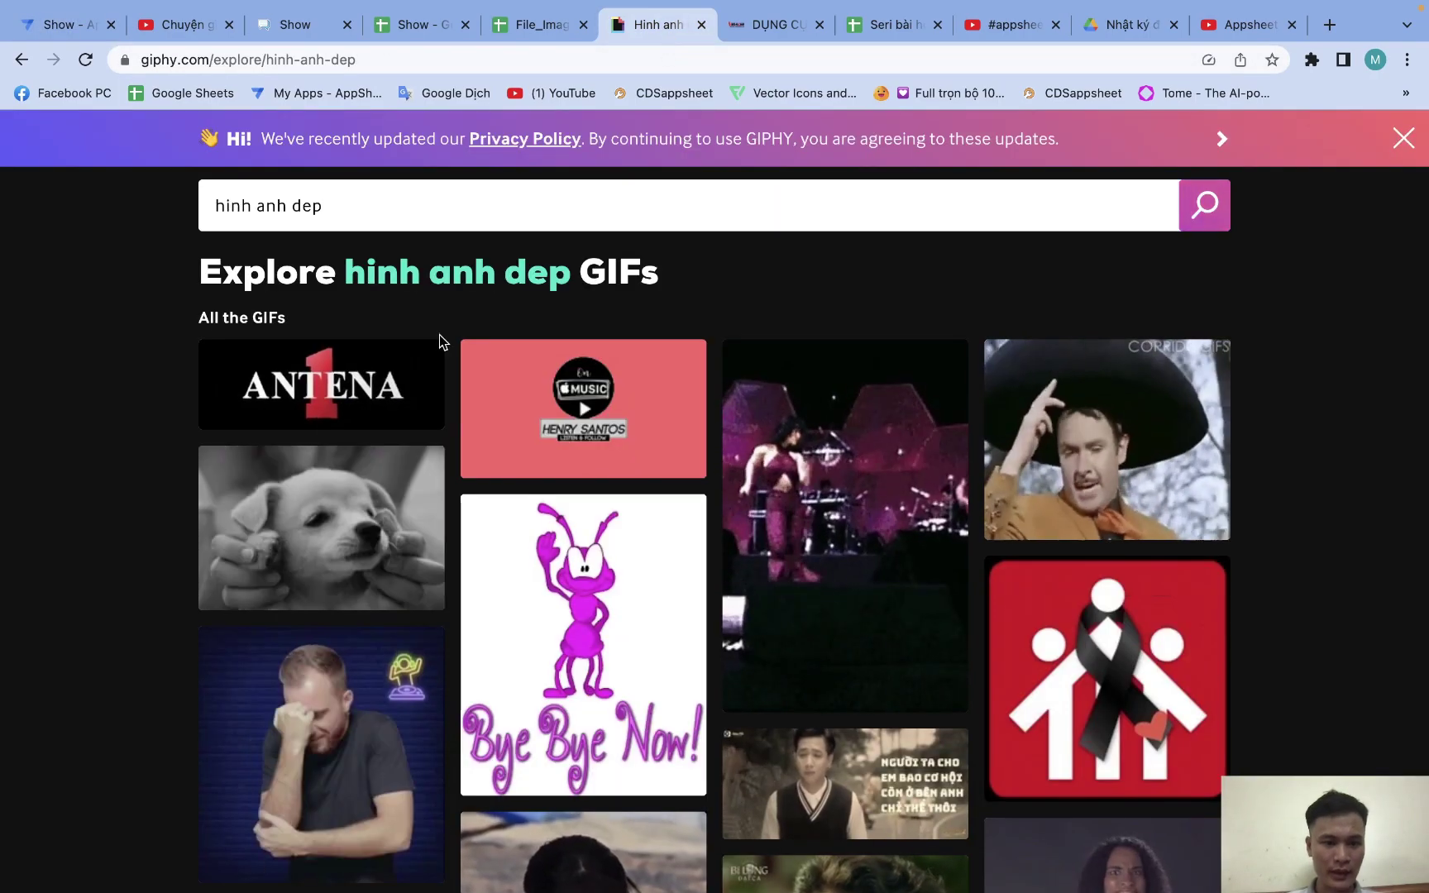
pyautogui.moveTo(378, 377)
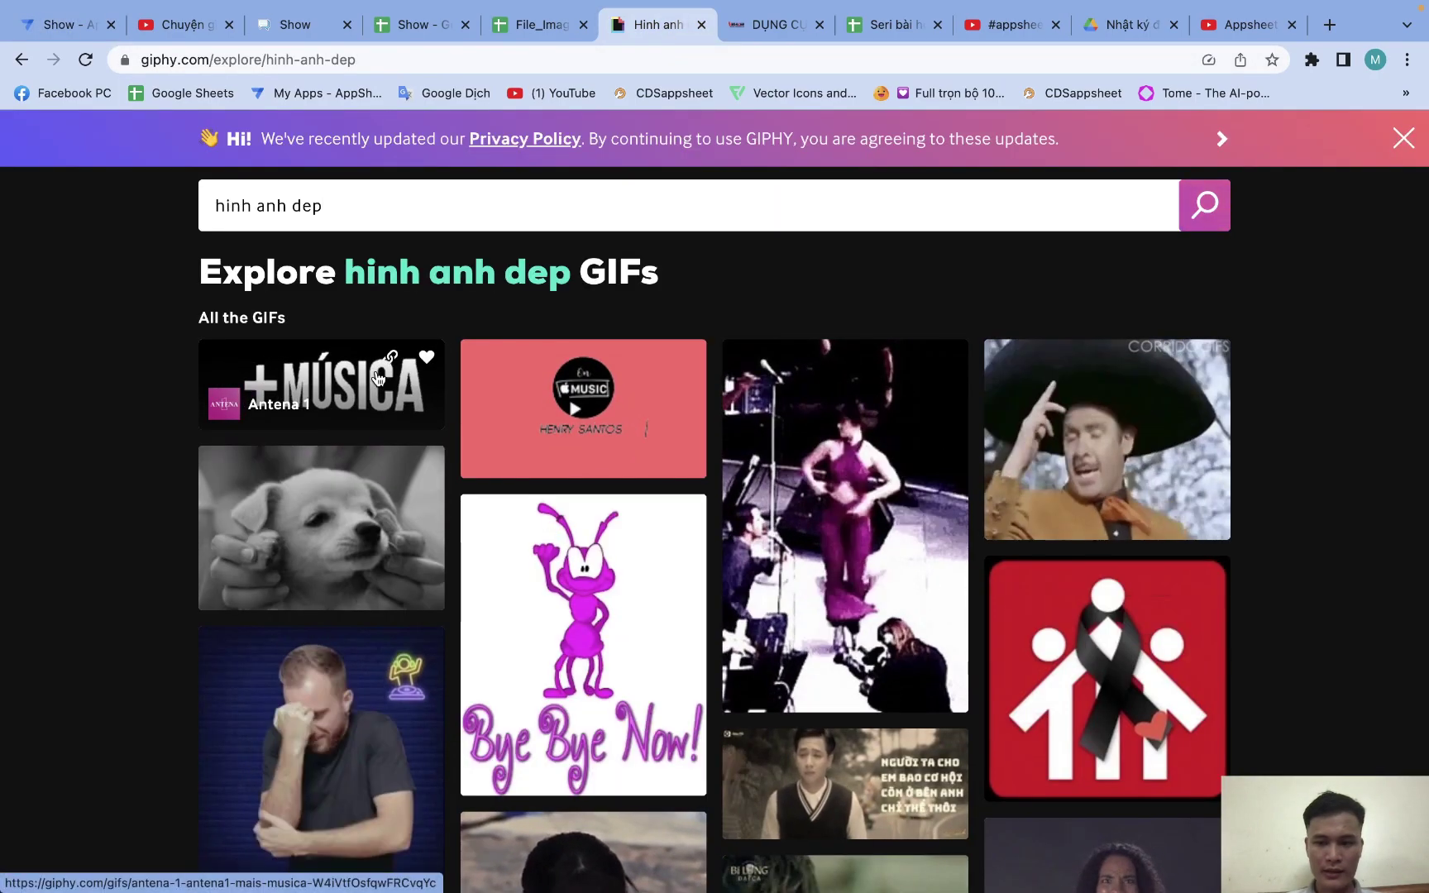
pyautogui.rightClick(326, 373)
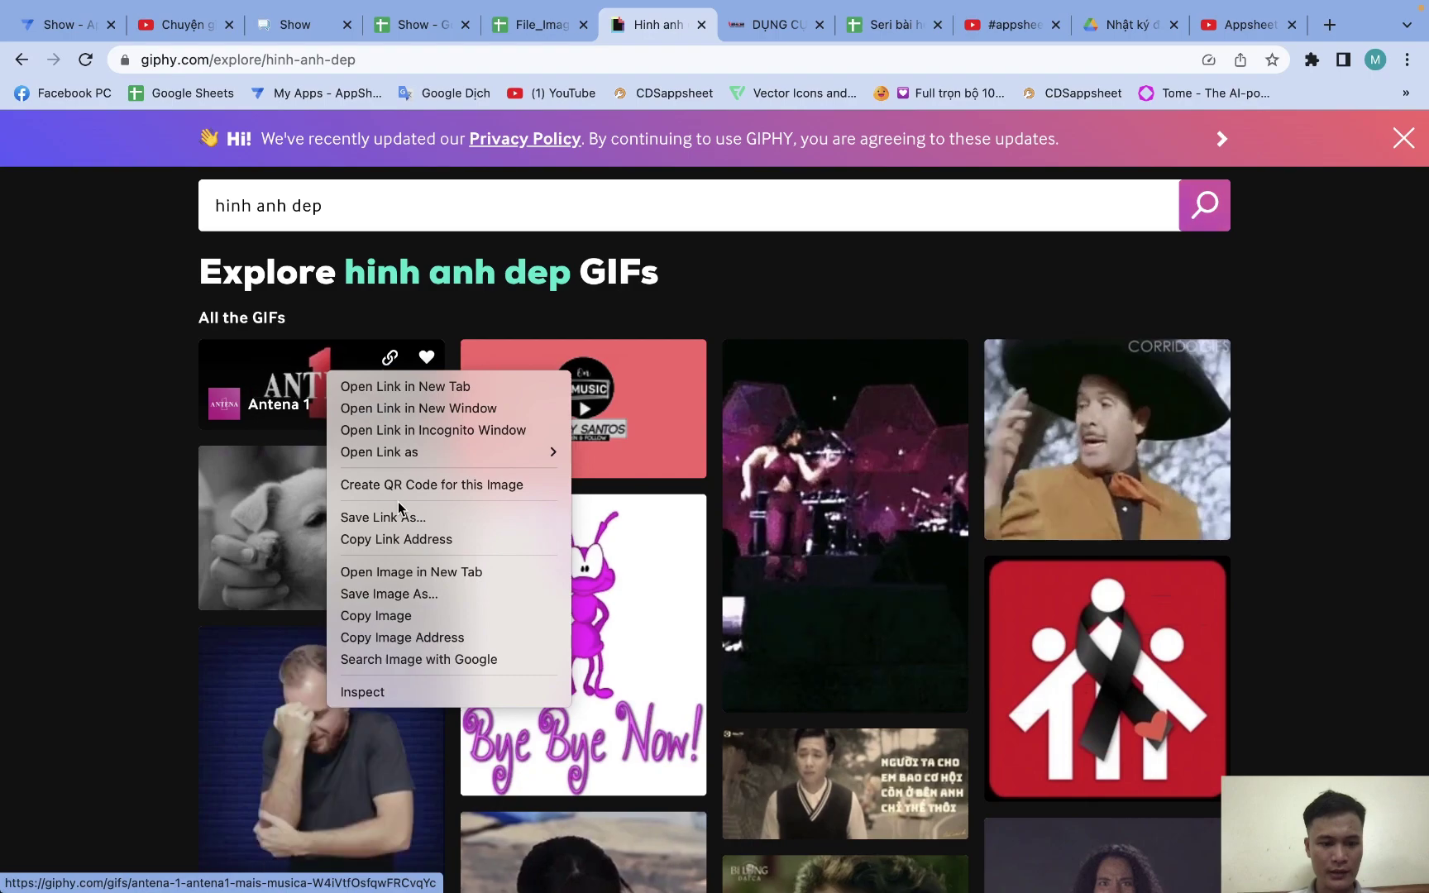
pyautogui.click(418, 637)
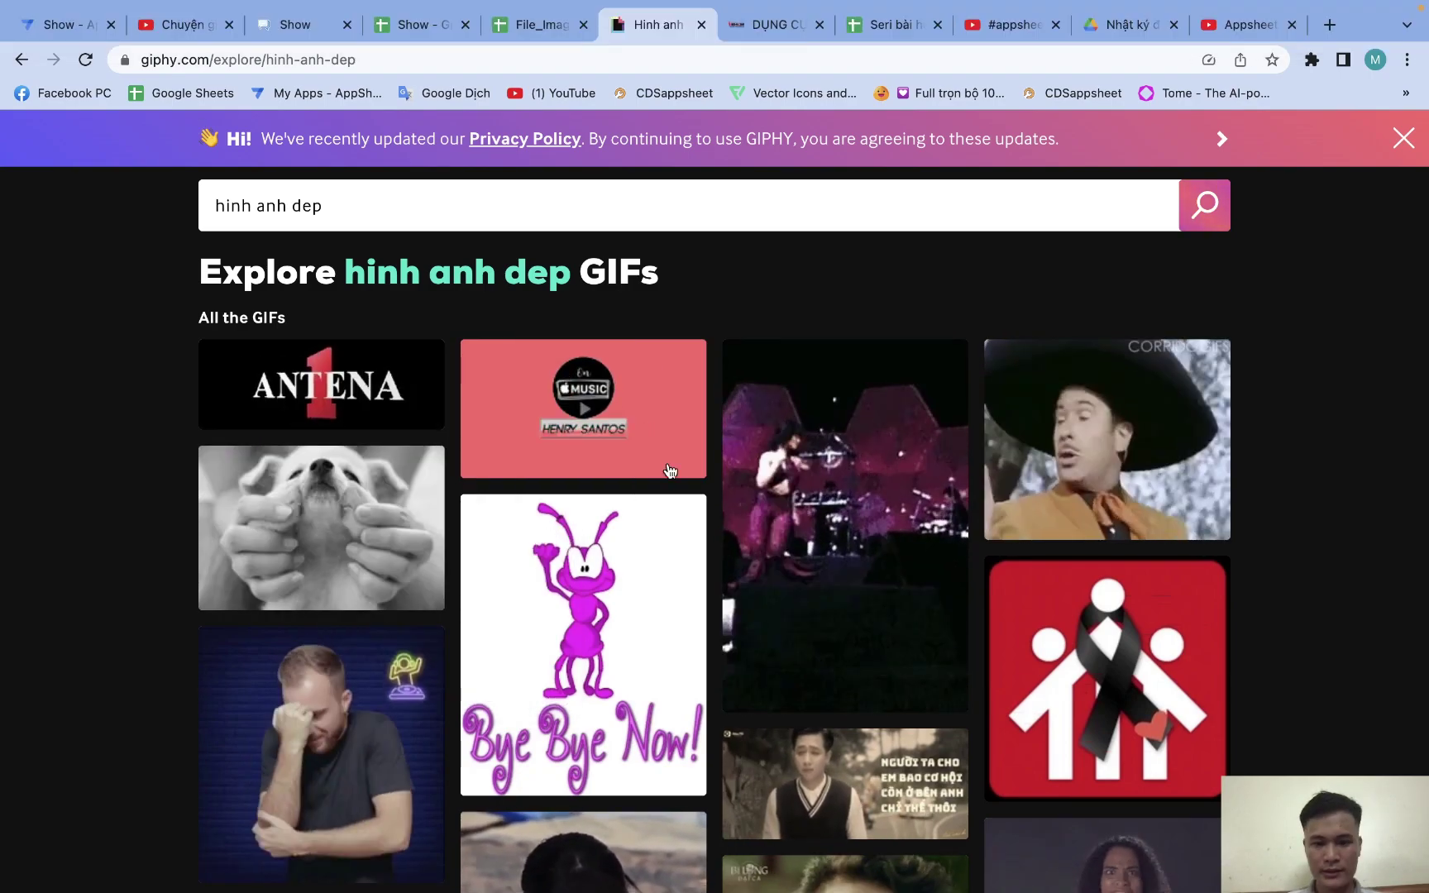
# Replace the Thongtinchung column's content with the copied media3.giphy.com image address inside the quotation marks and save the app
pyautogui.click(66, 24)
pyautogui.click(713, 655)
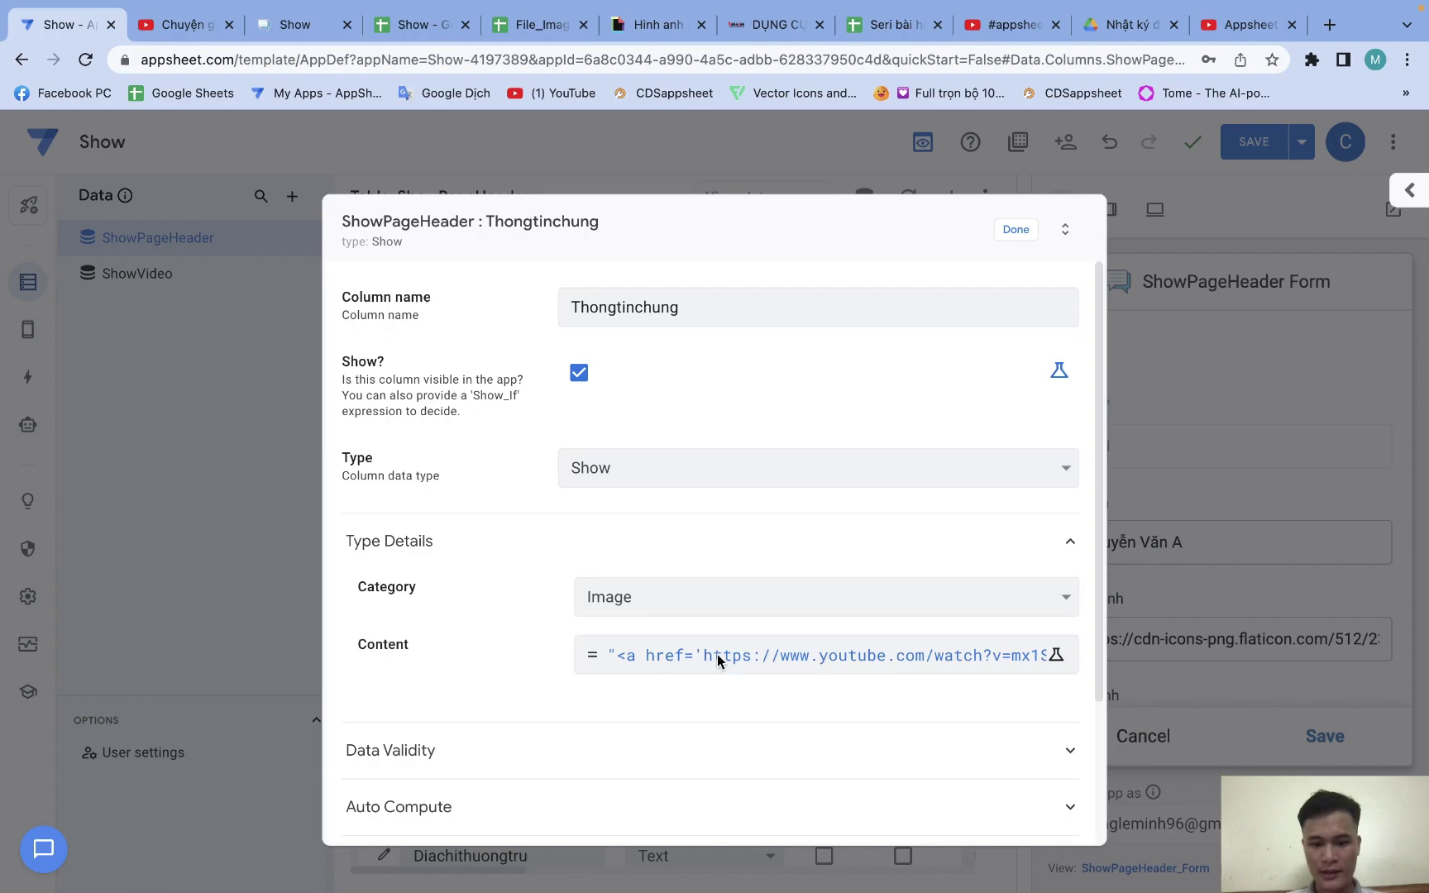
pyautogui.moveTo(1007, 299); pyautogui.dragTo(273, 298)
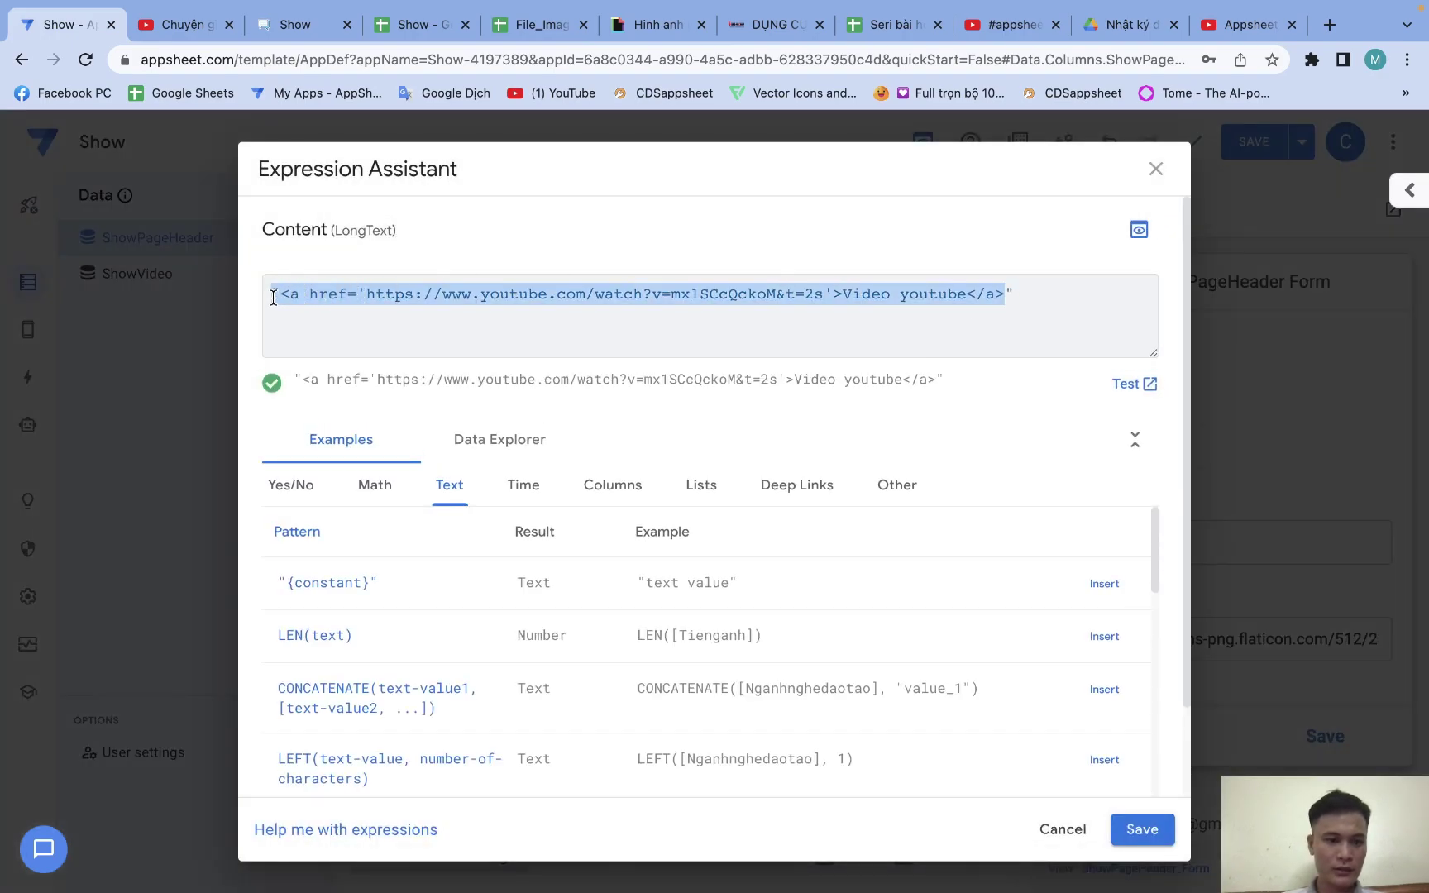
pyautogui.press('super+v')
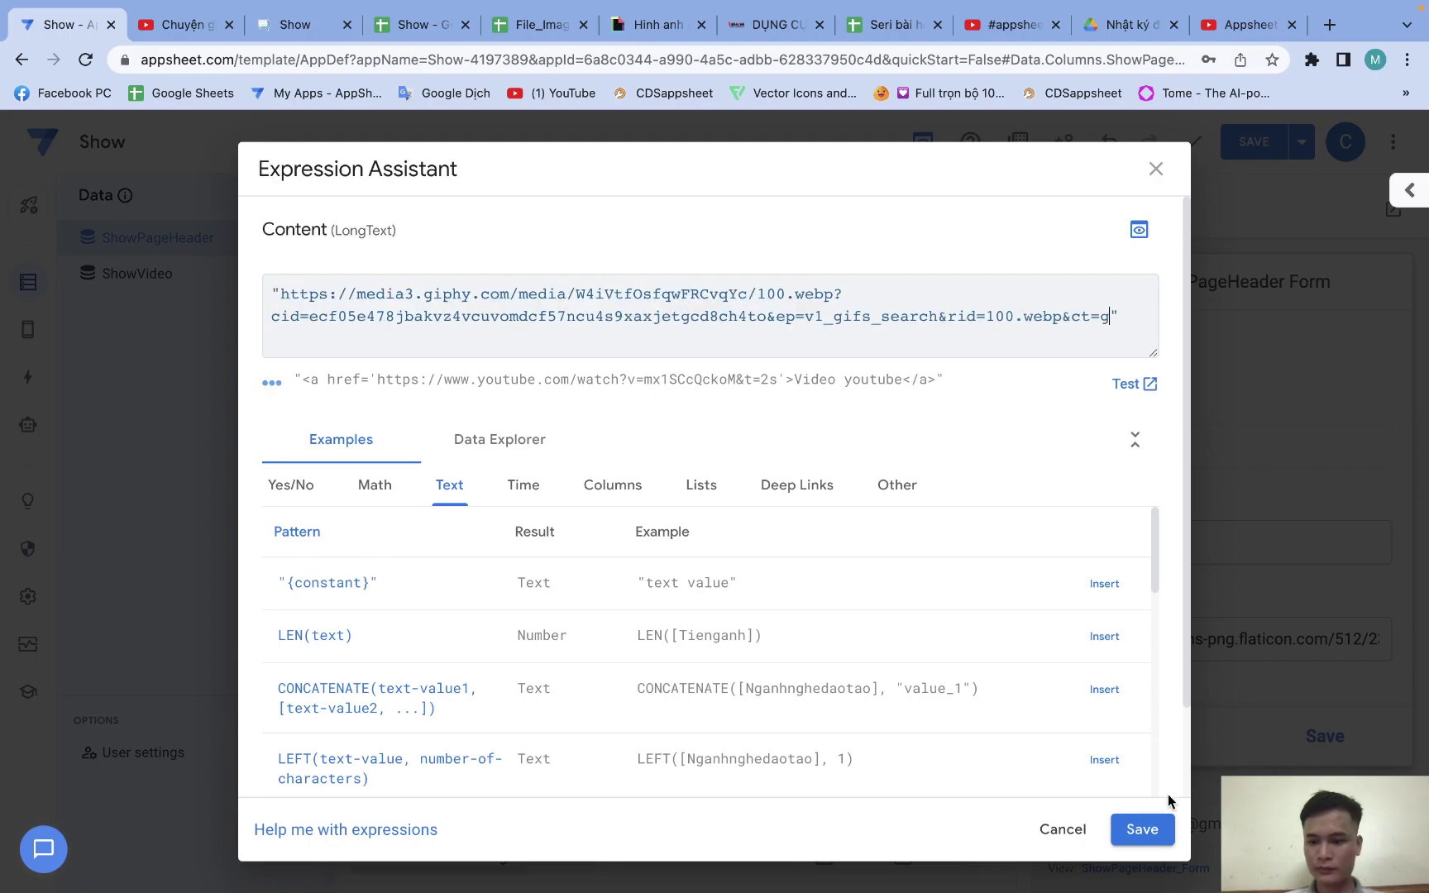
pyautogui.click(1157, 835)
pyautogui.click(1015, 232)
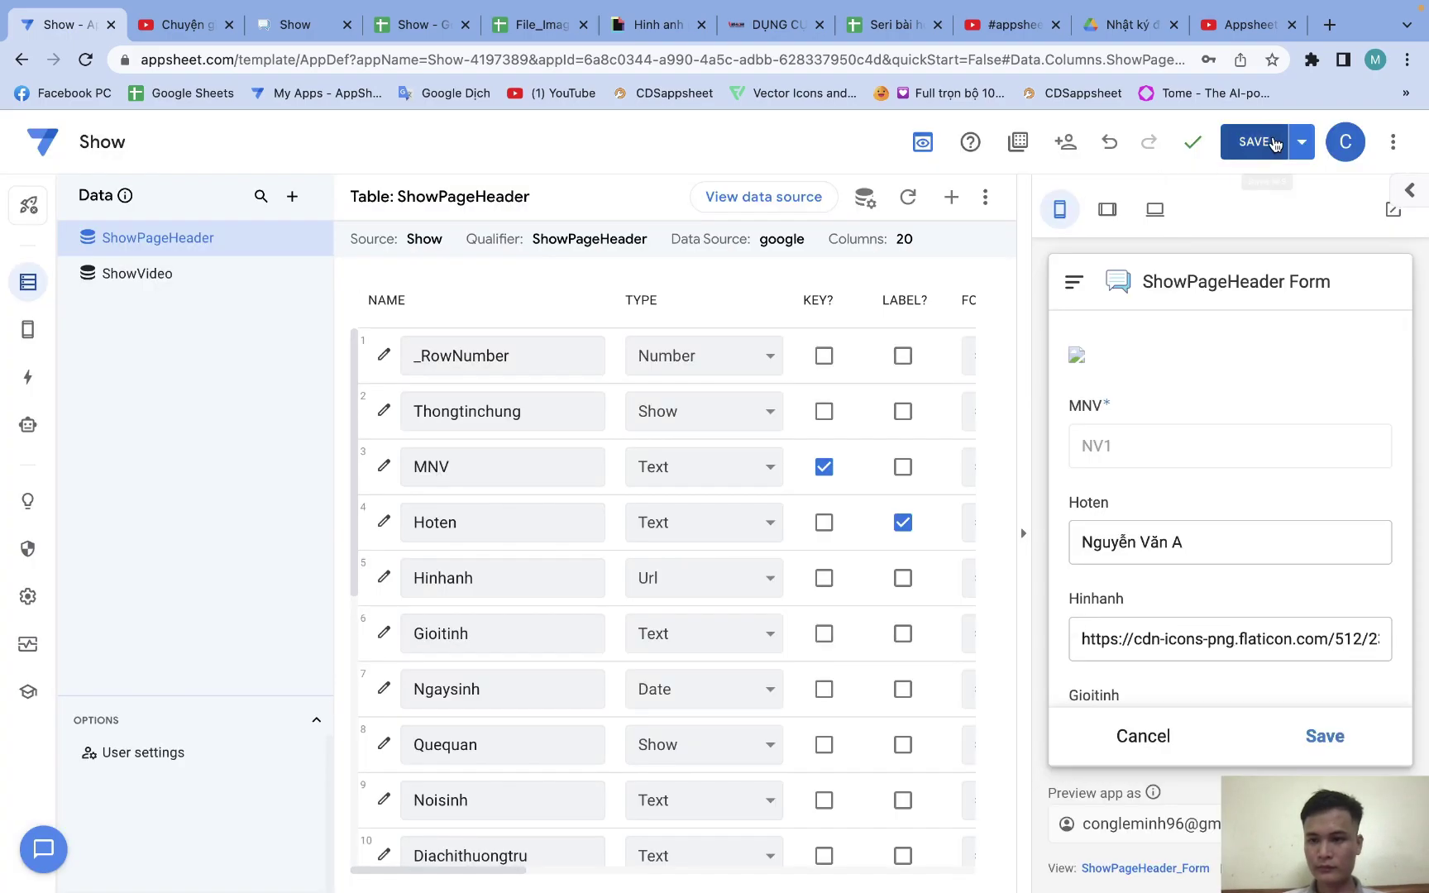
pyautogui.click(1277, 142)
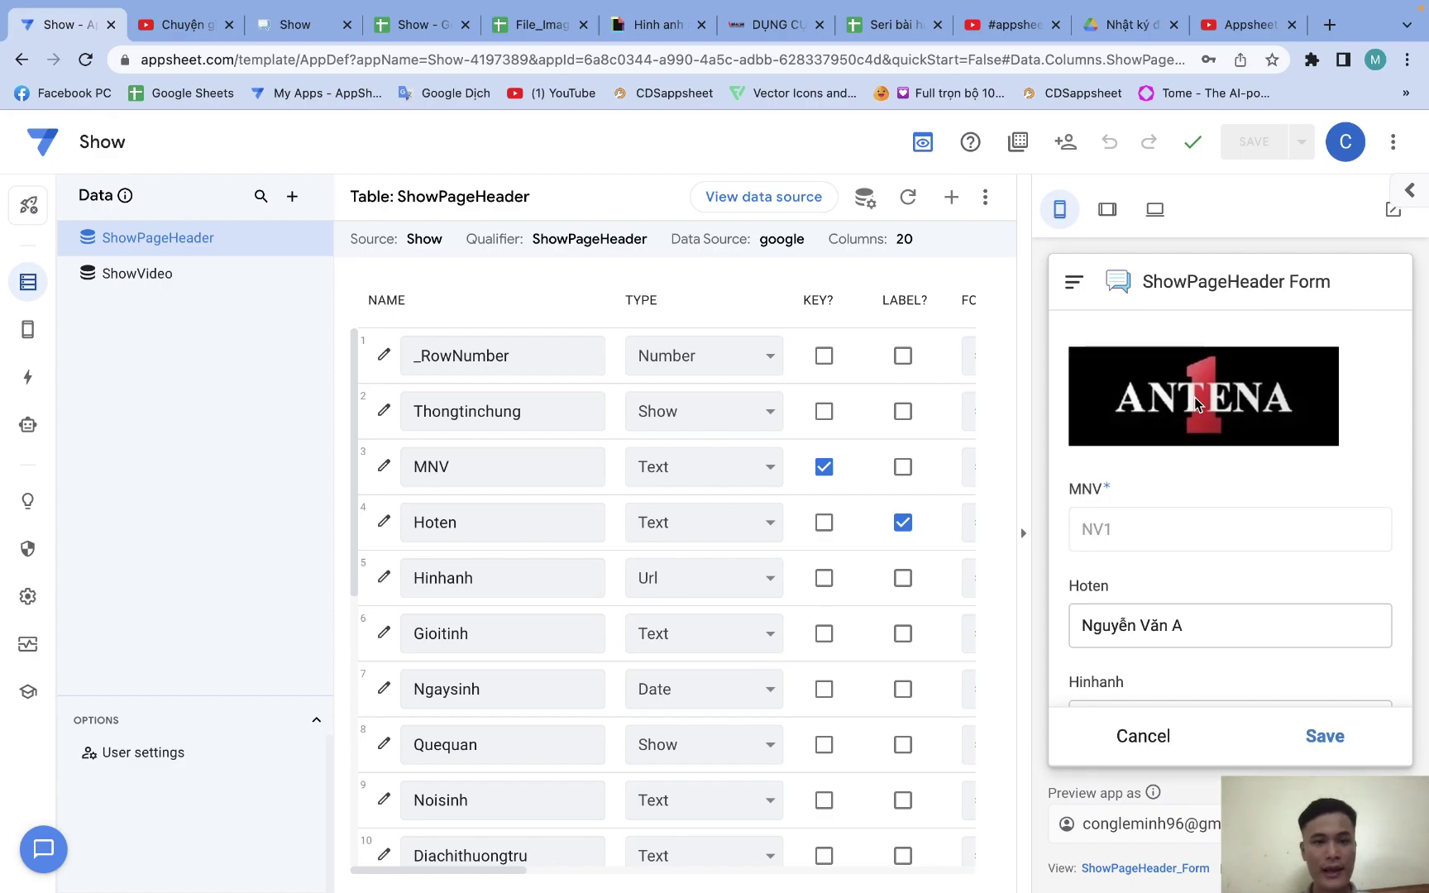
# On GIPHY, open the +Música GIF from the Antena 1 channel at full size and copy its image address
pyautogui.click(666, 31)
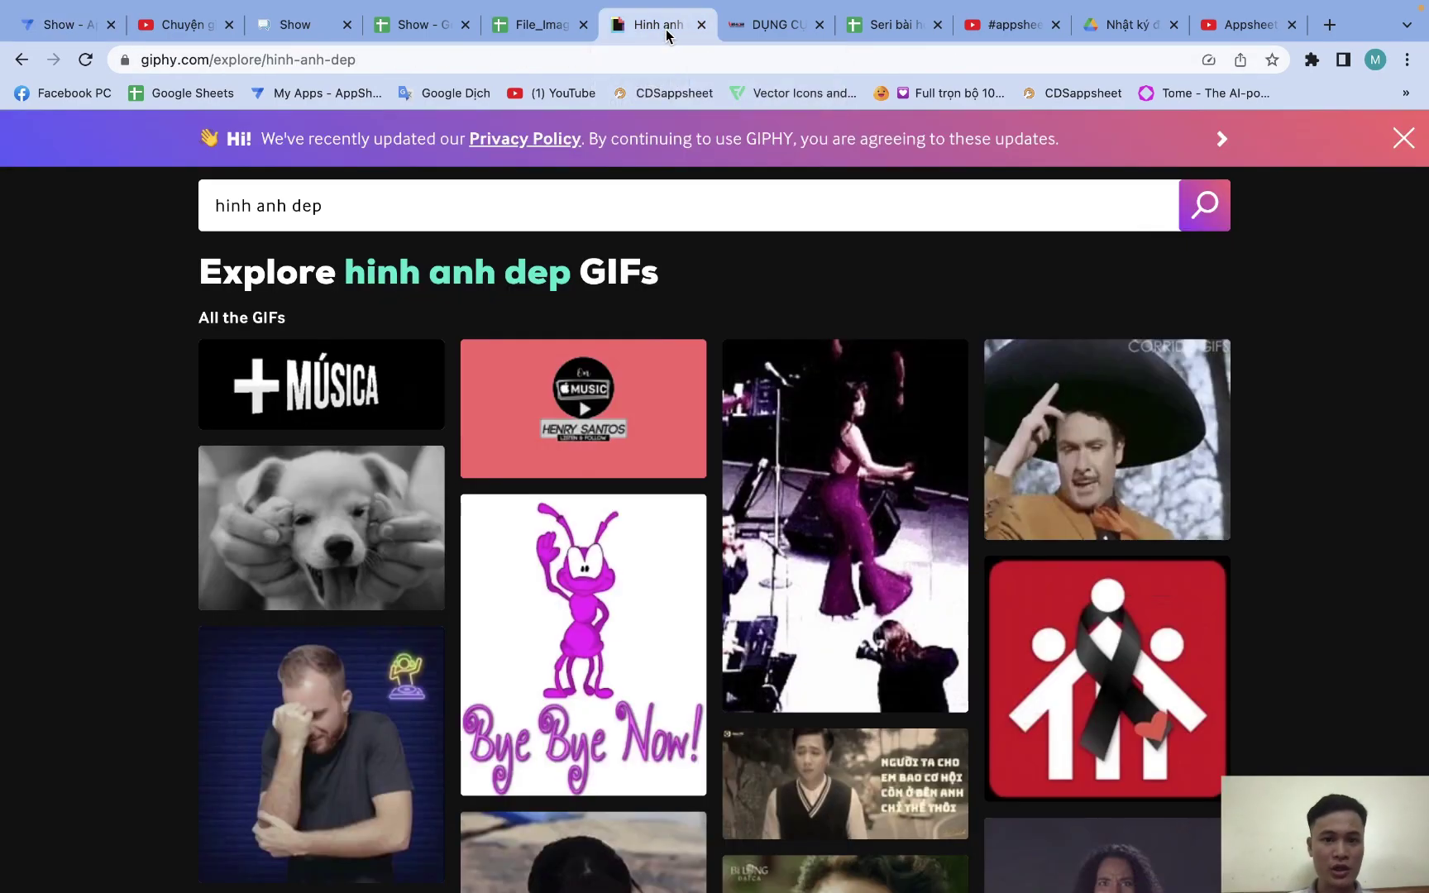
pyautogui.click(345, 411)
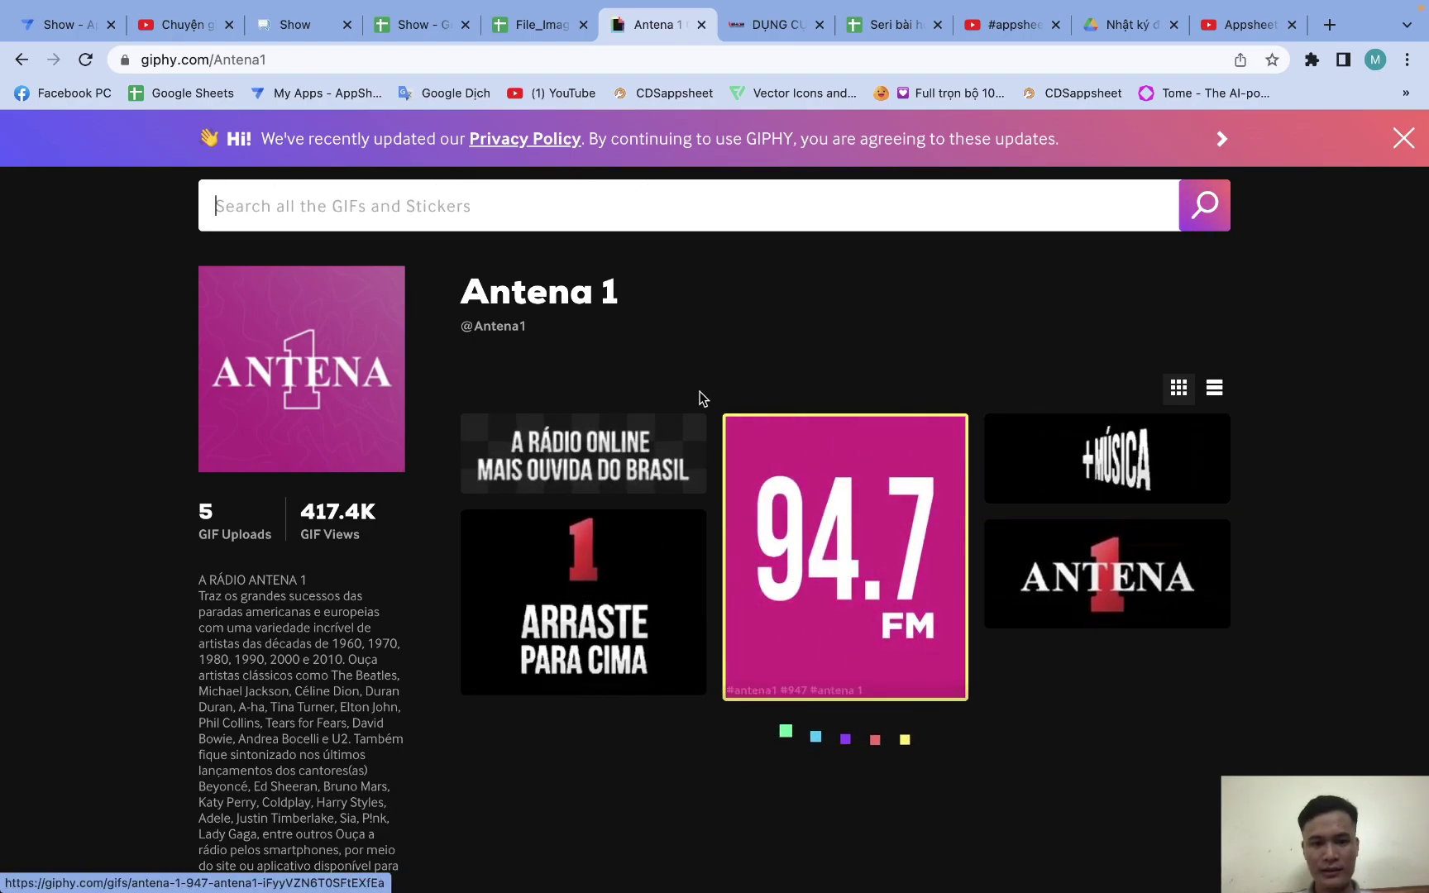
pyautogui.scroll(-2, 710, 422)
pyautogui.scroll(1, 711, 420)
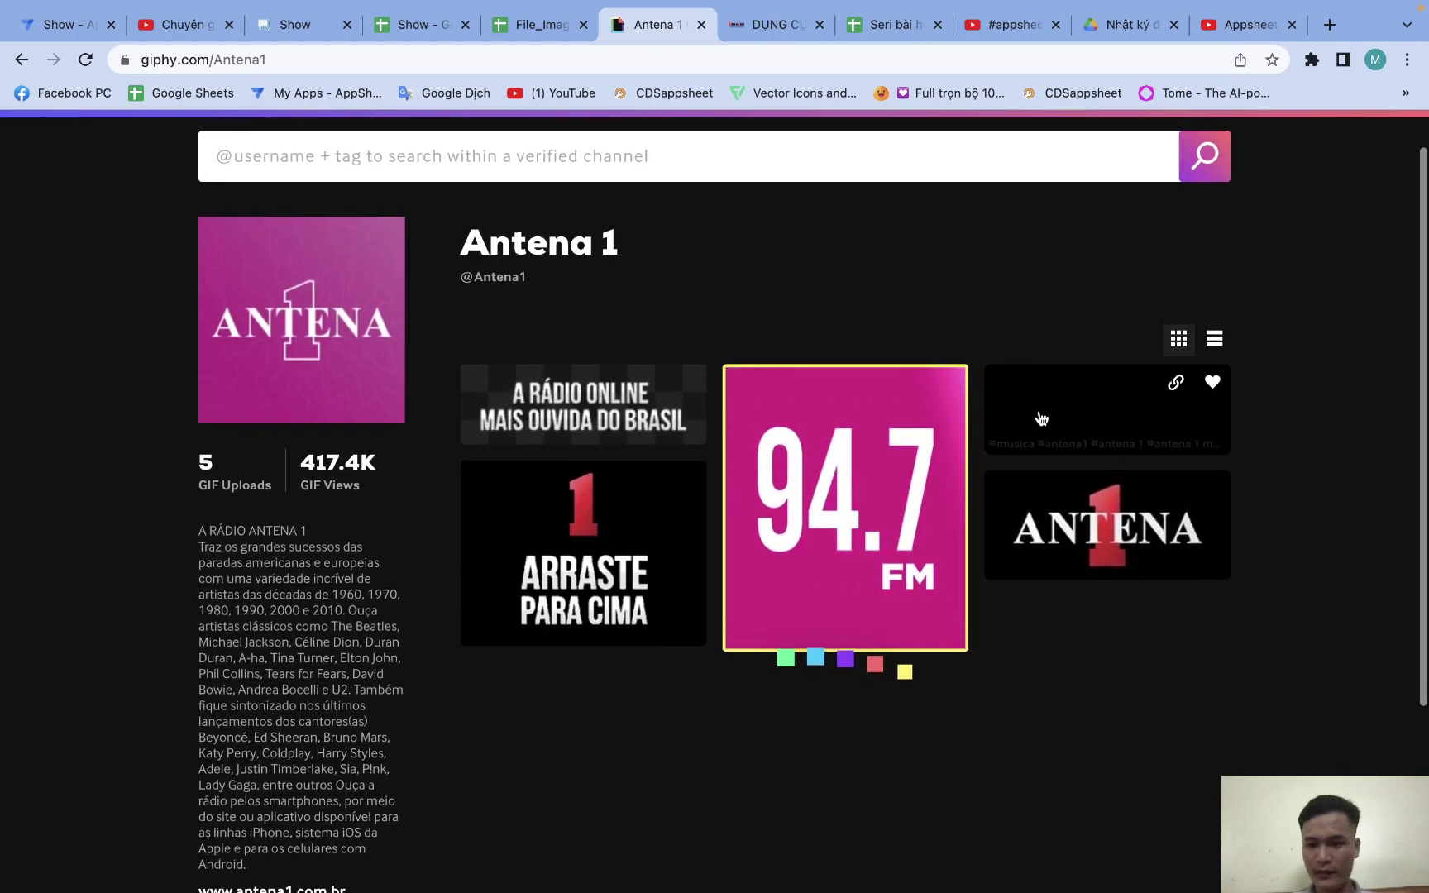
pyautogui.click(1081, 420)
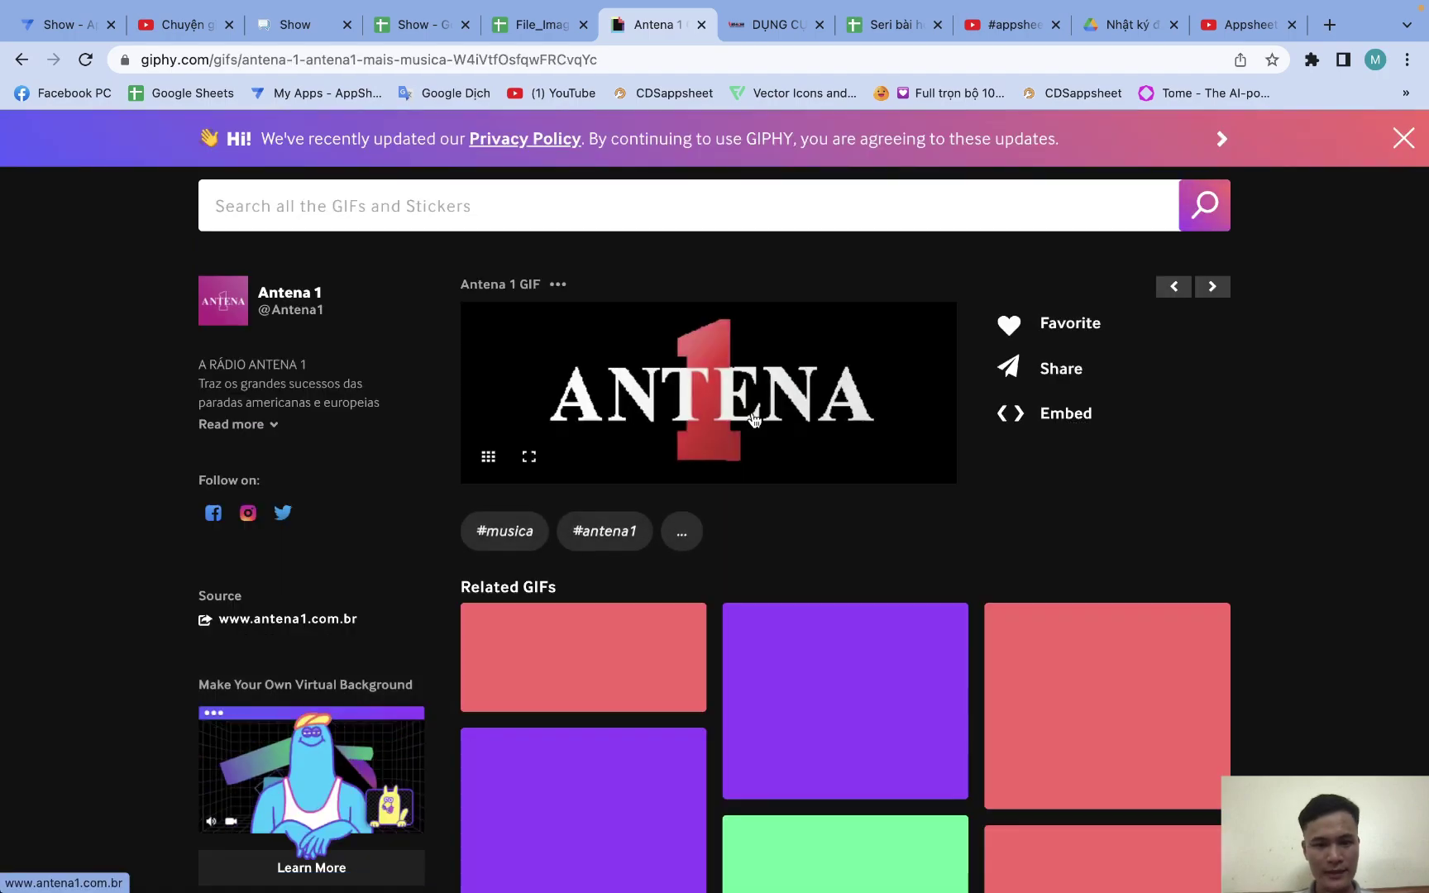
pyautogui.rightClick(711, 374)
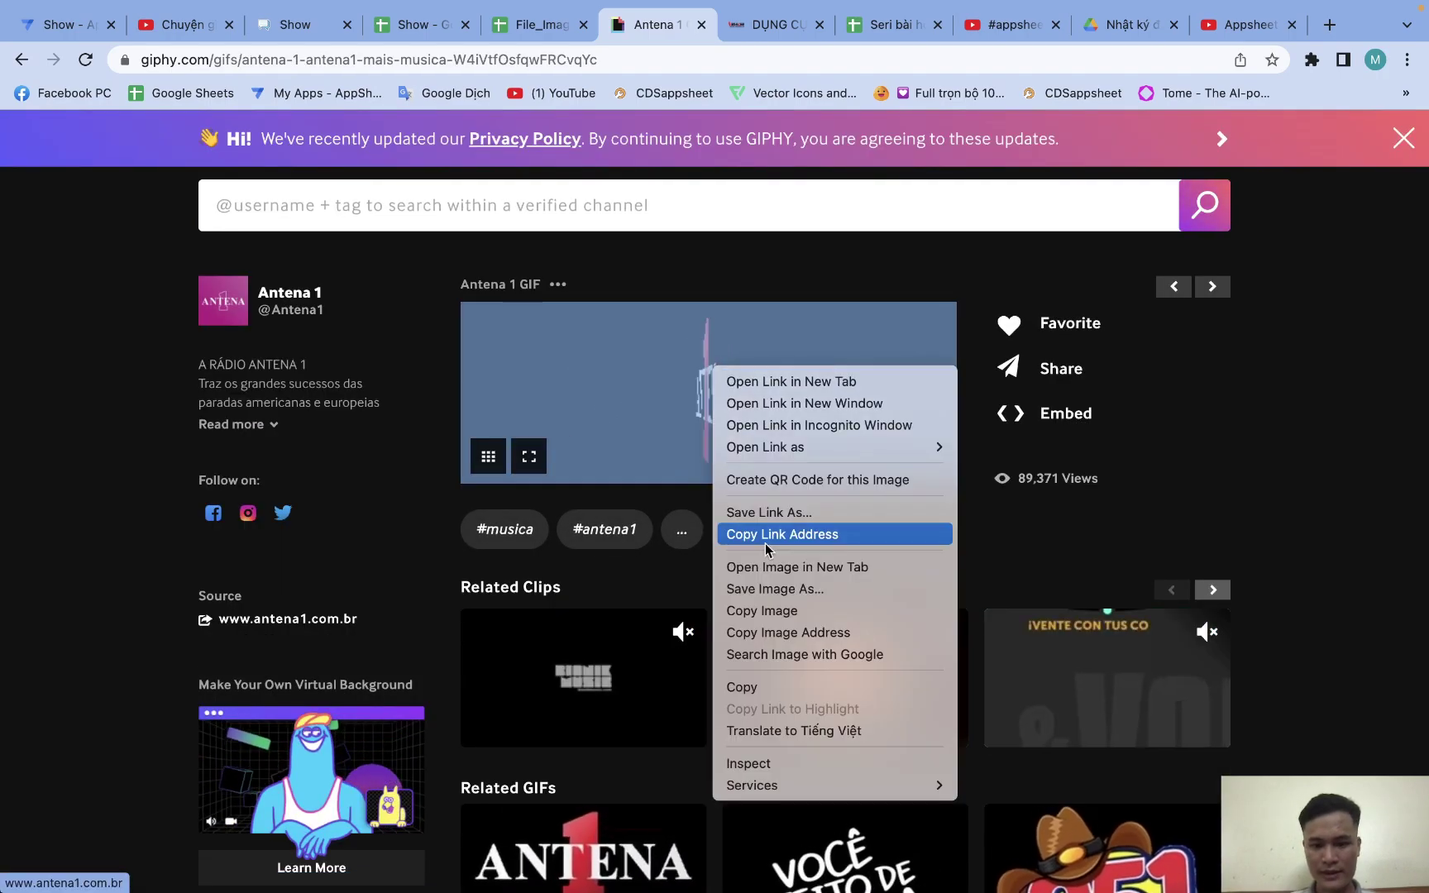
pyautogui.click(786, 632)
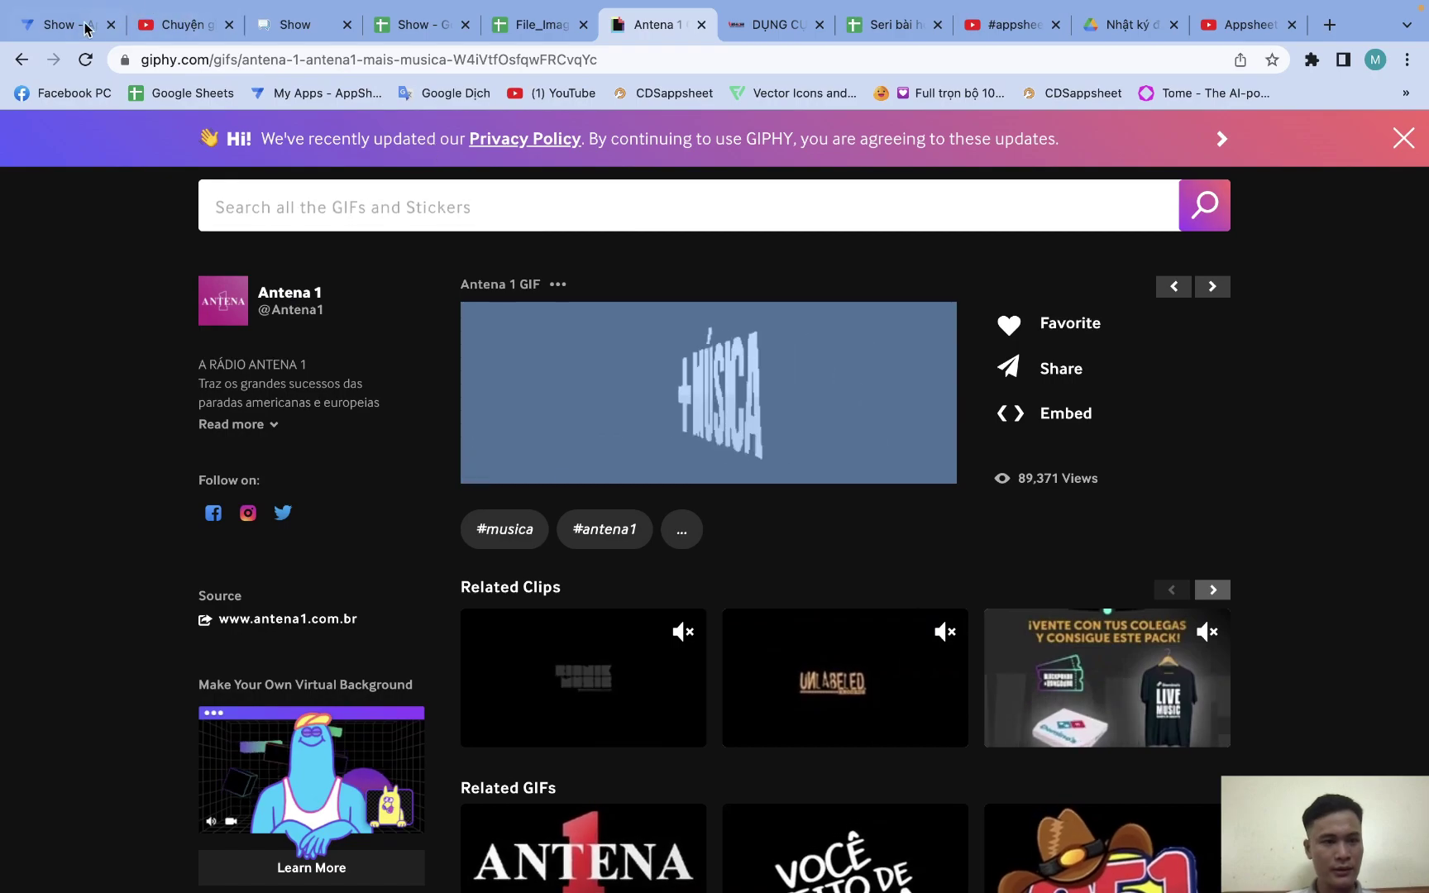
pyautogui.press('super+1')
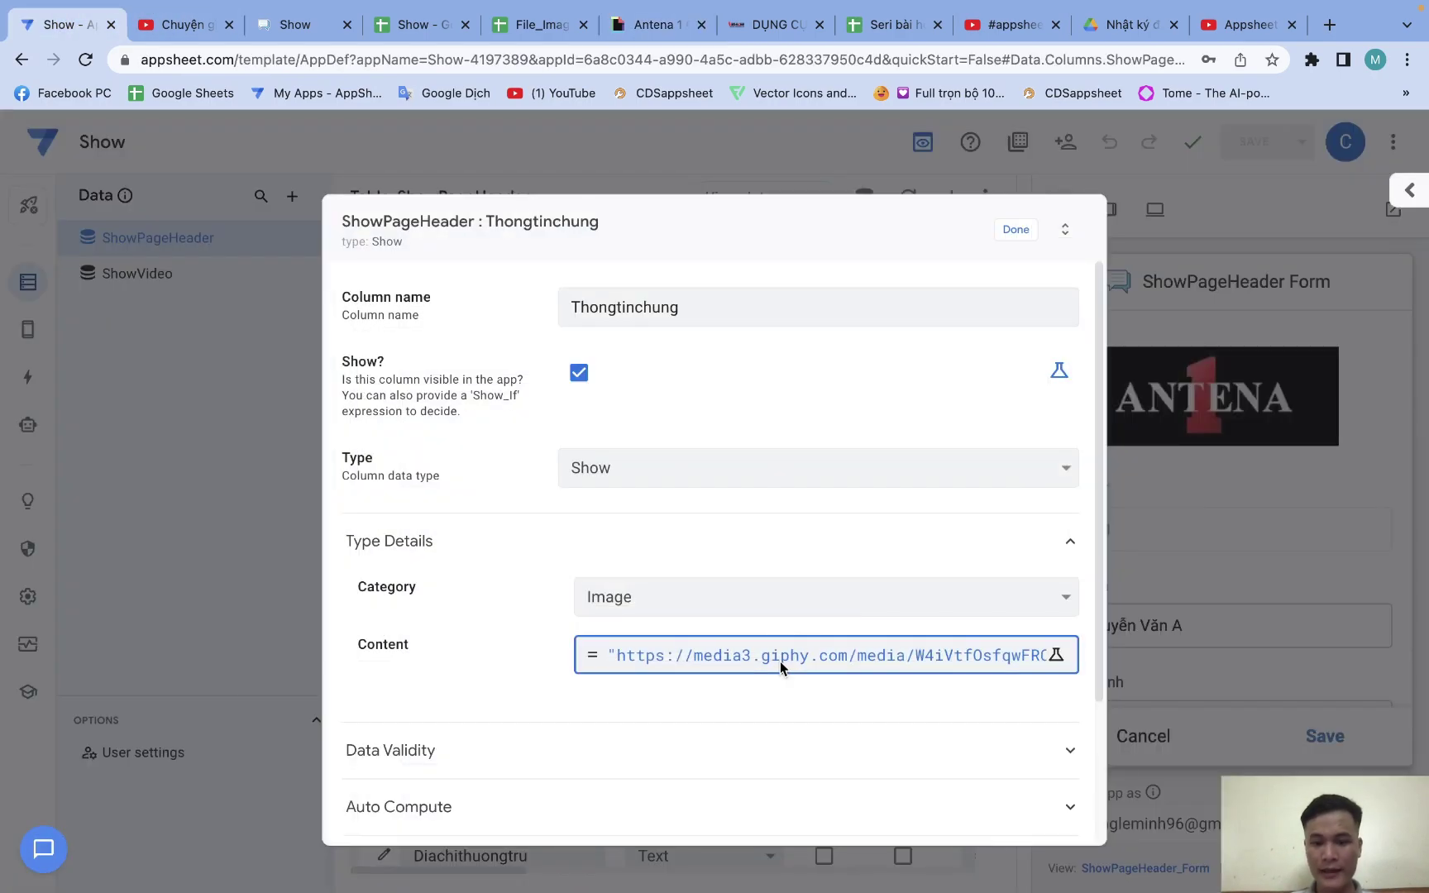
pyautogui.click(780, 661)
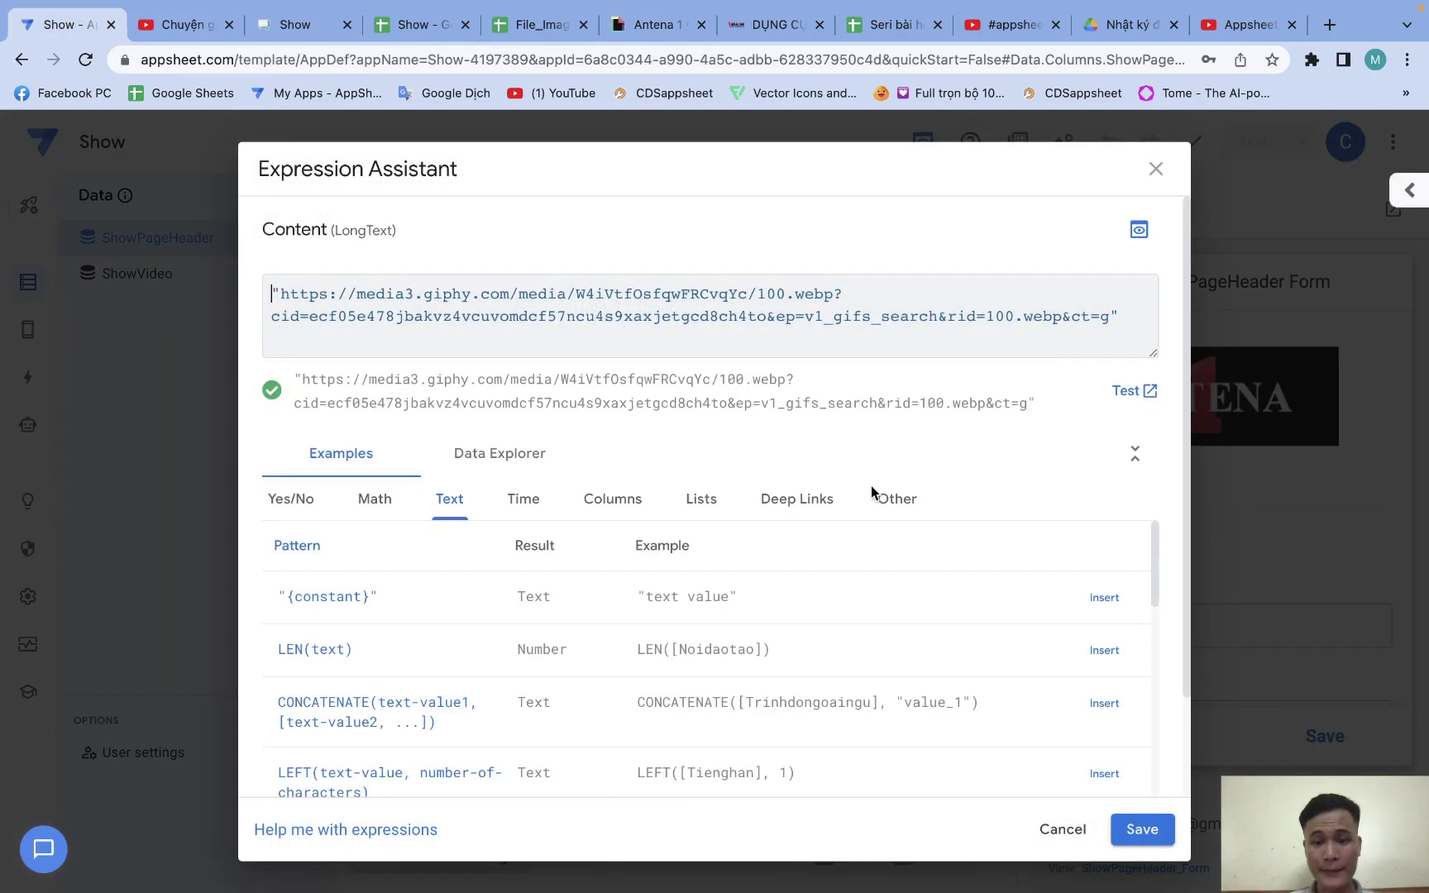
pyautogui.moveTo(1026, 302); pyautogui.dragTo(281, 297)
pyautogui.press('super+v')
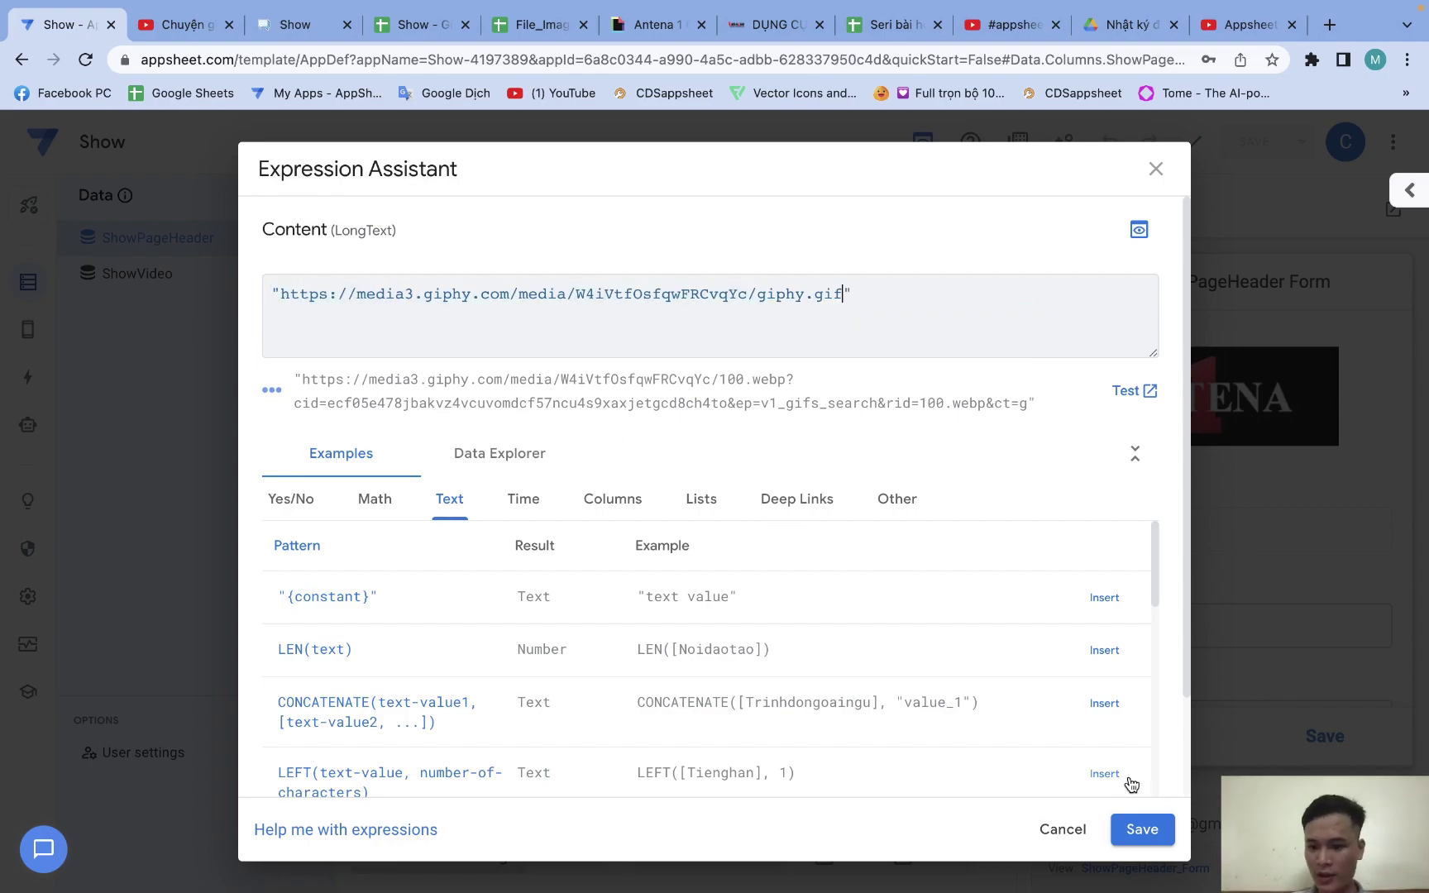
pyautogui.click(1142, 829)
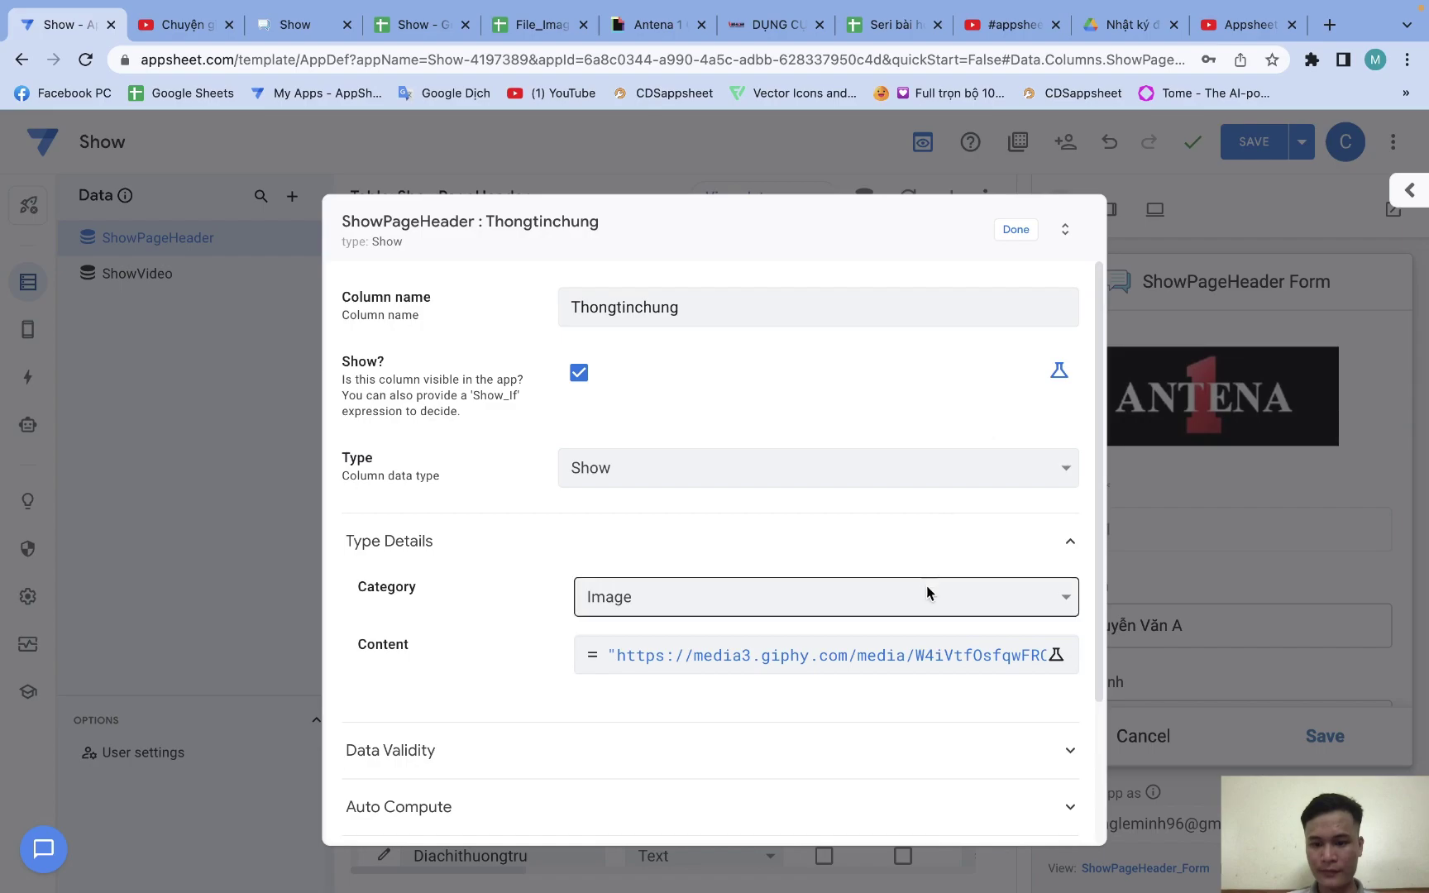
pyautogui.click(1019, 230)
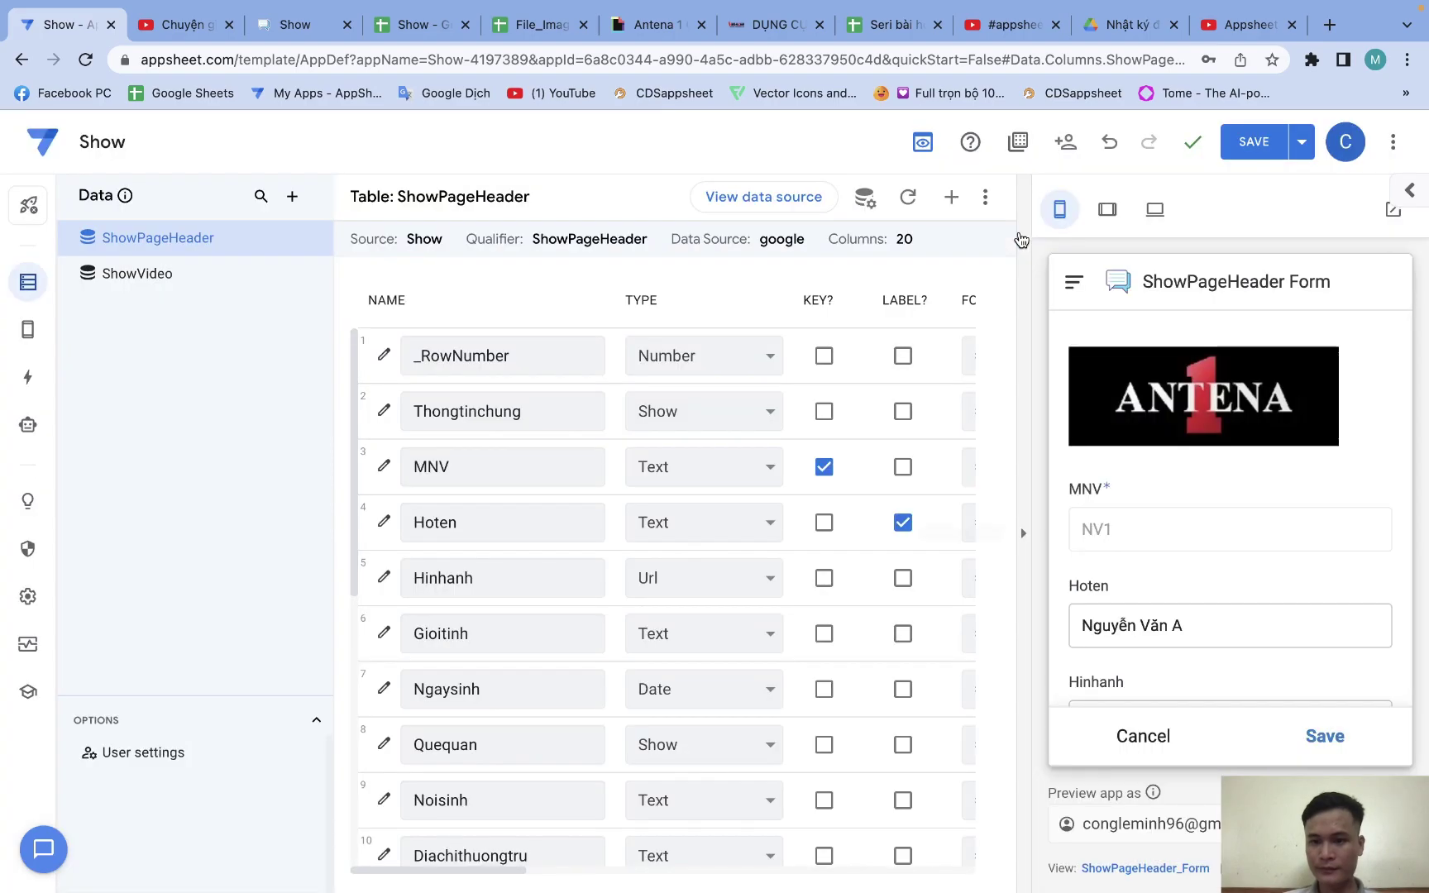
pyautogui.click(1265, 145)
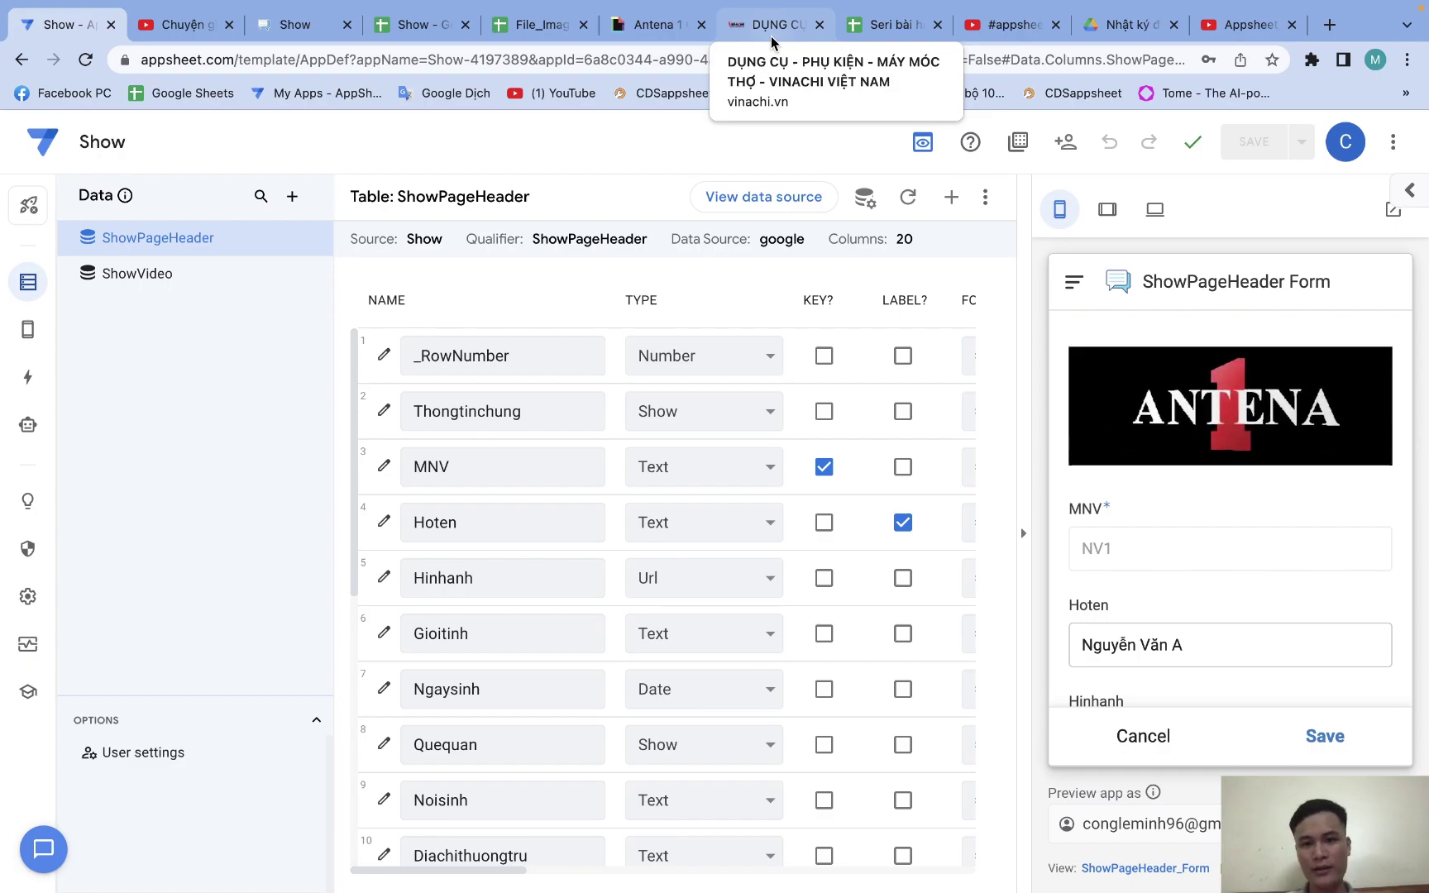
# On vinachi.vn, copy the image address of the Makita banner beside the main slideshow
pyautogui.click(771, 36)
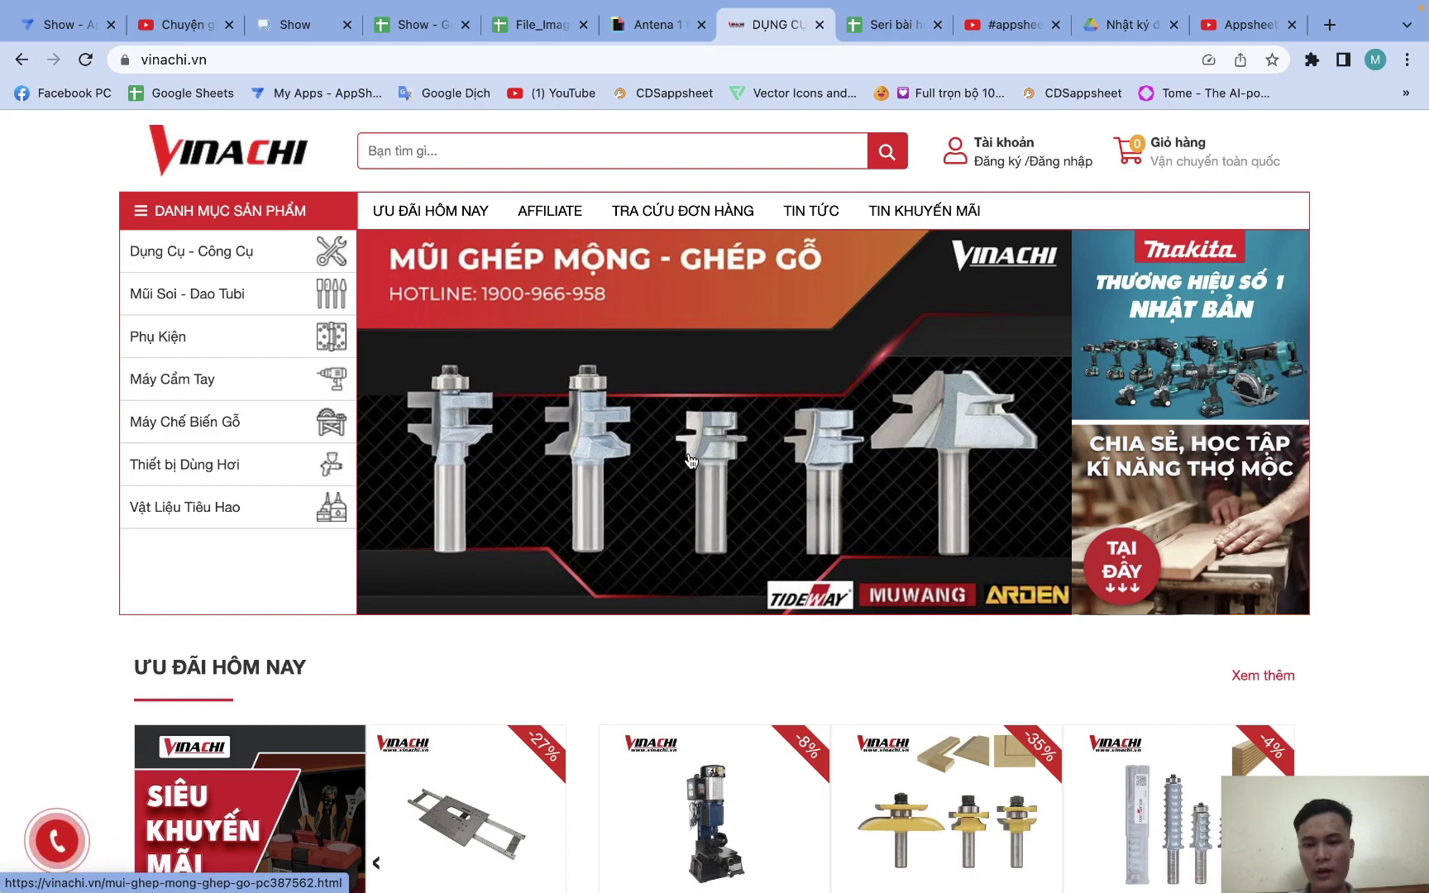
pyautogui.rightClick(730, 414)
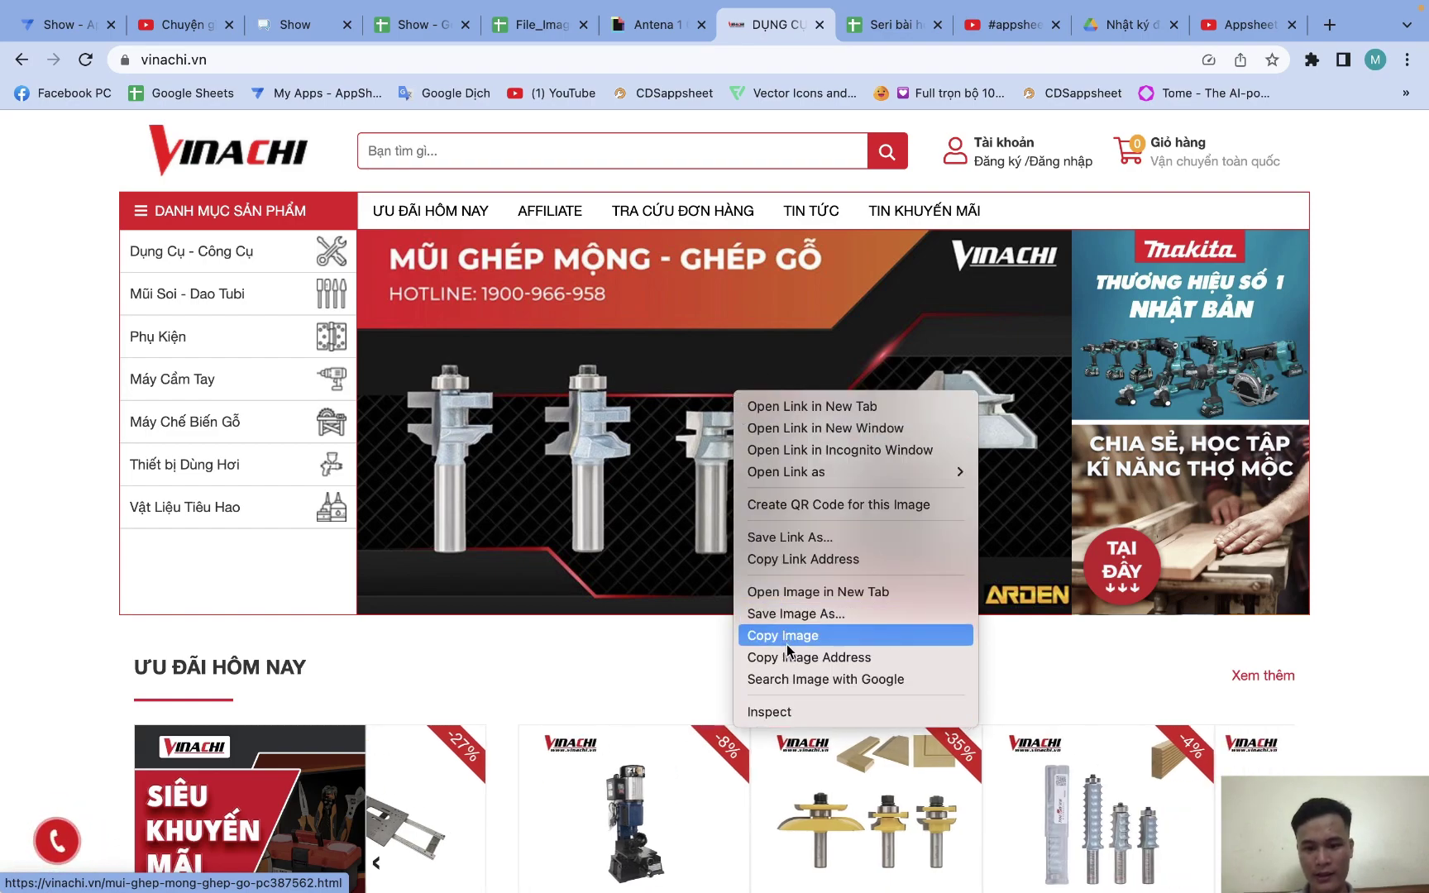
pyautogui.click(803, 664)
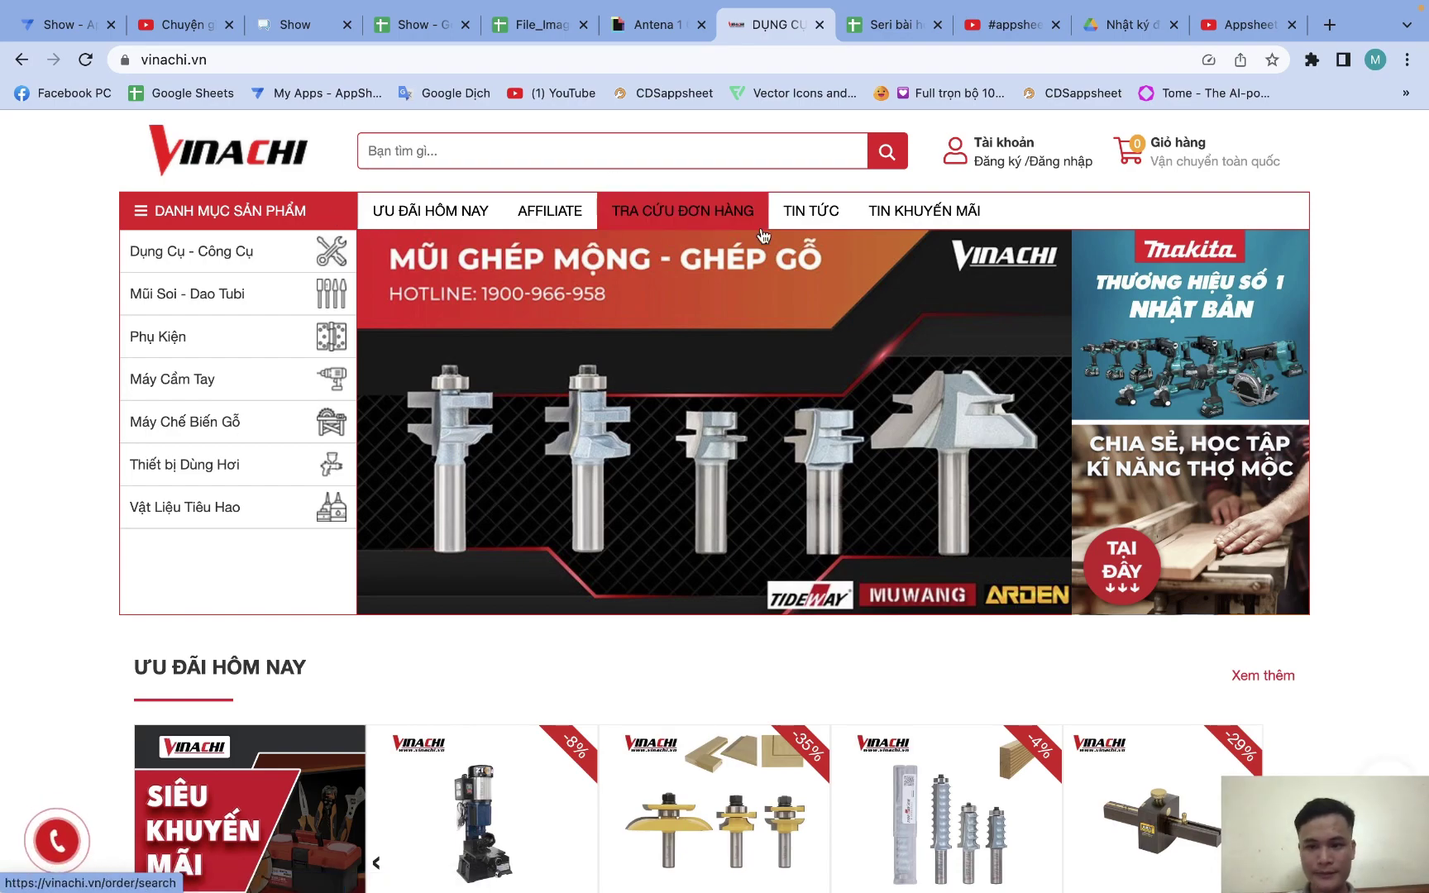
pyautogui.click(1147, 323)
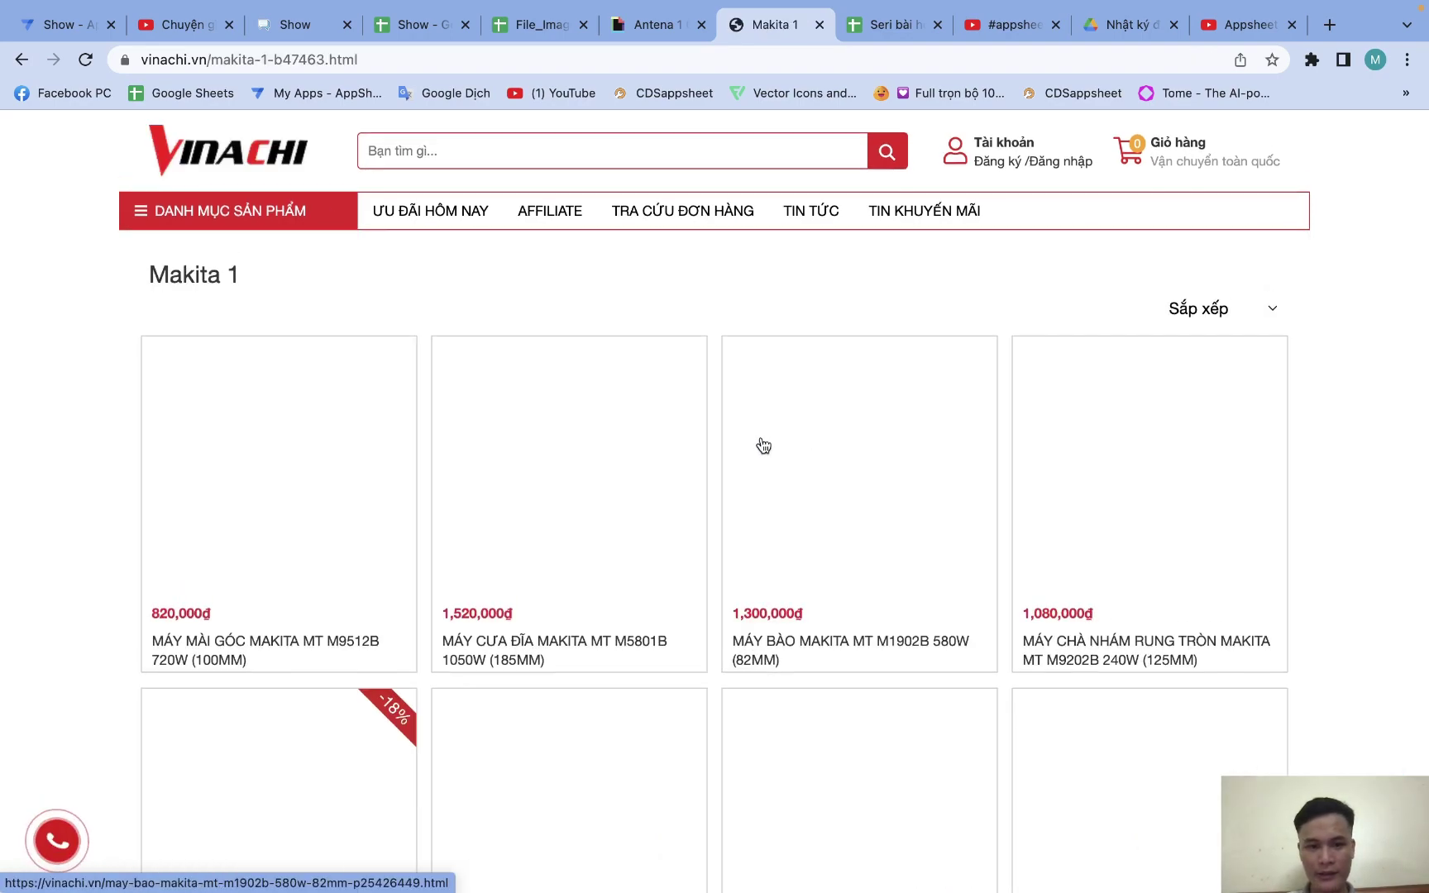
pyautogui.click(21, 60)
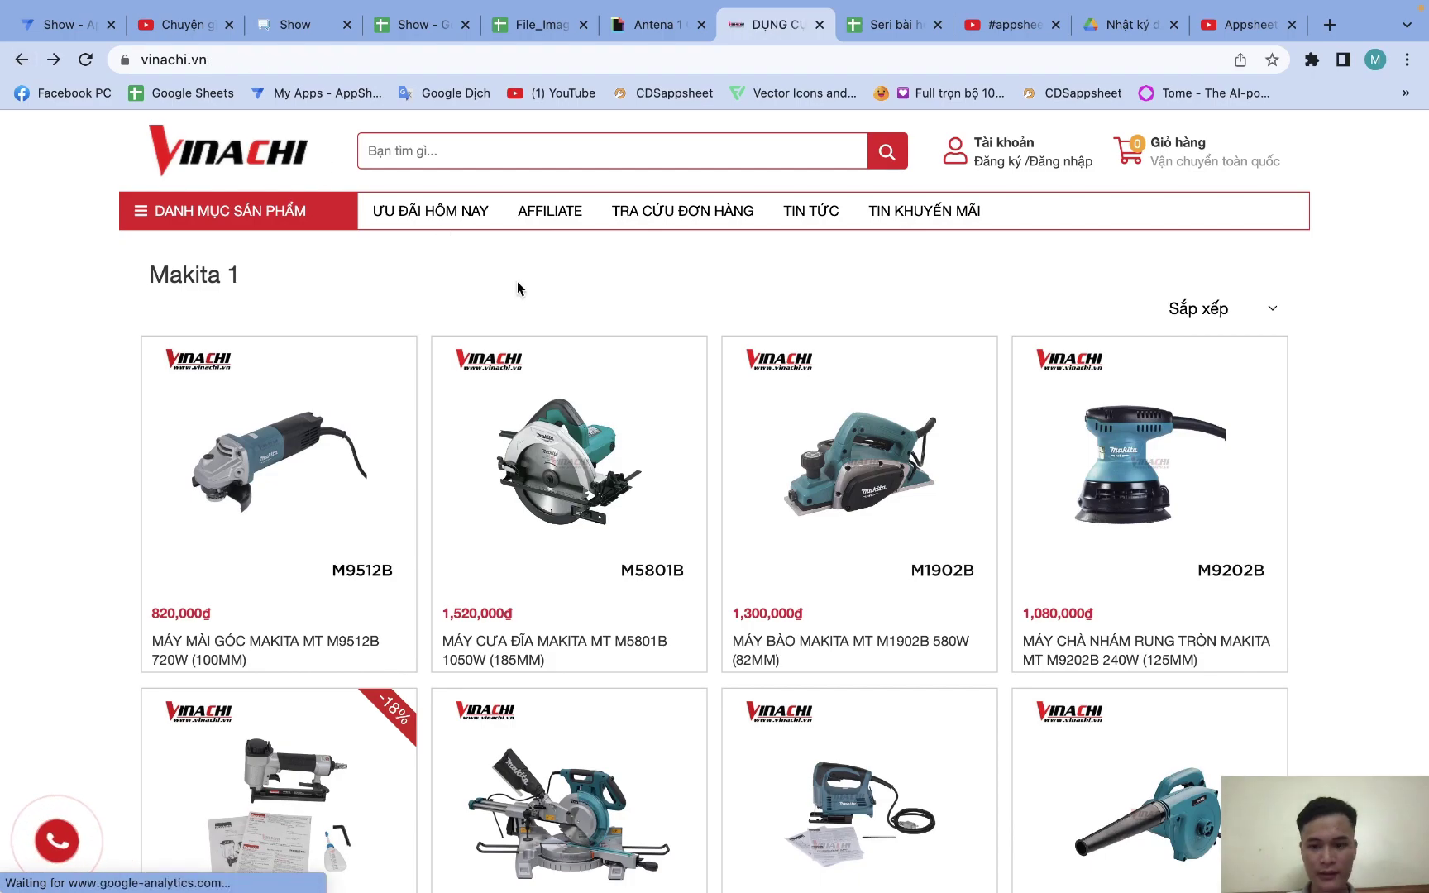
pyautogui.rightClick(1170, 332)
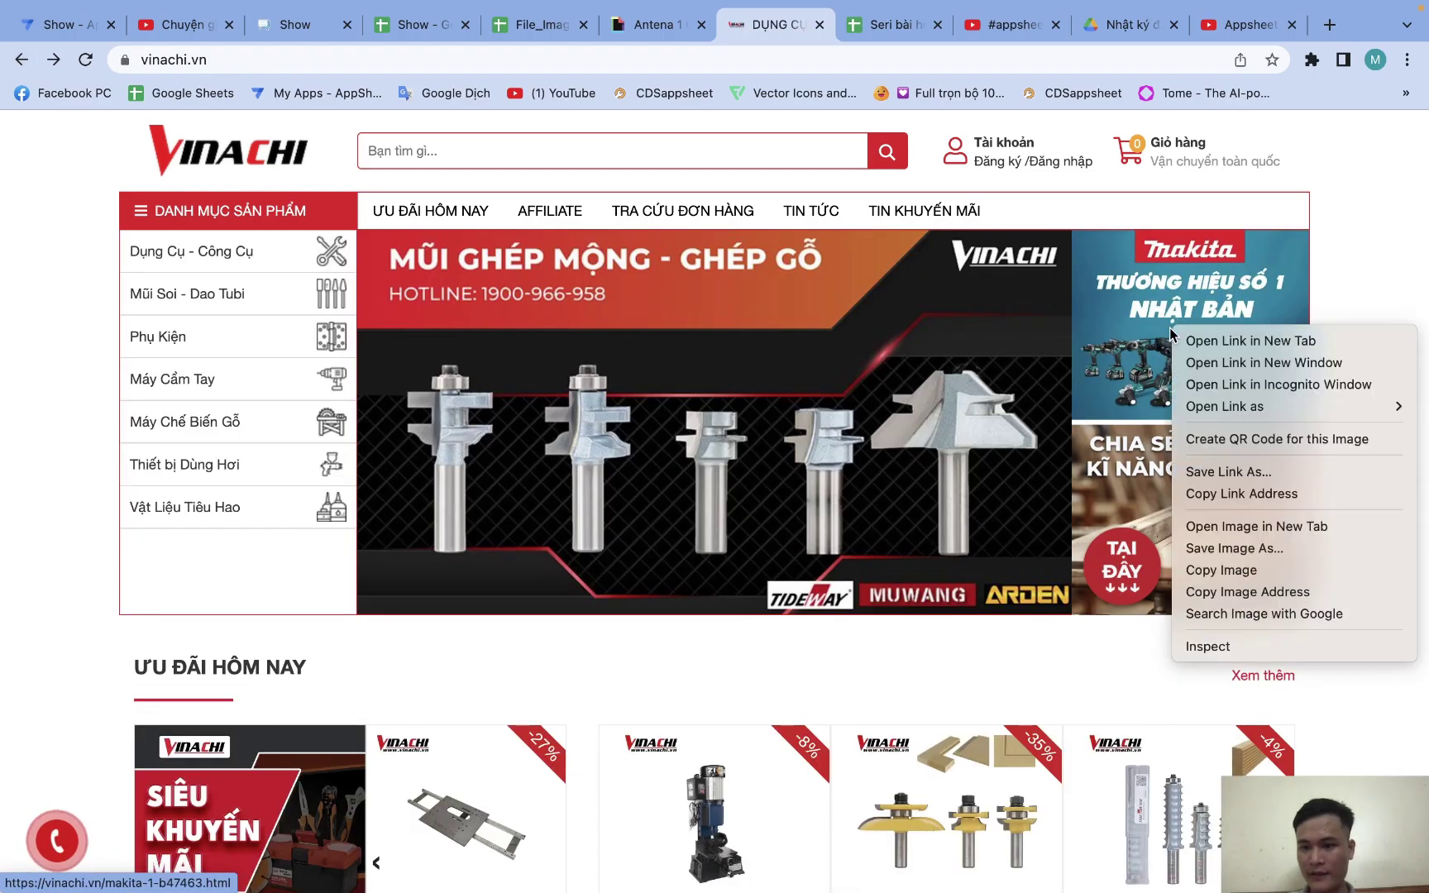
pyautogui.click(1240, 592)
pyautogui.click(89, 22)
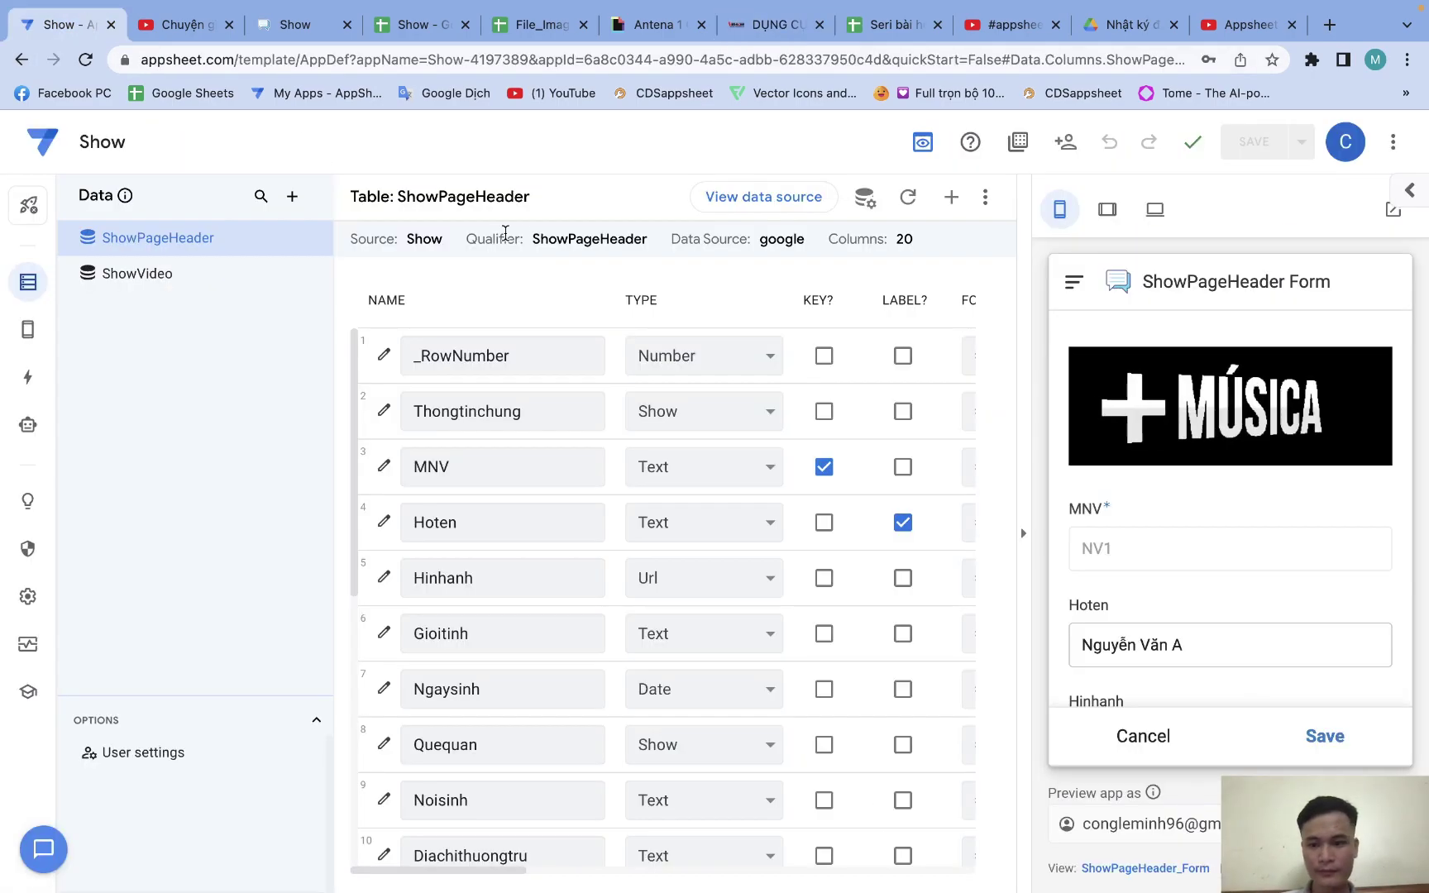
pyautogui.click(393, 420)
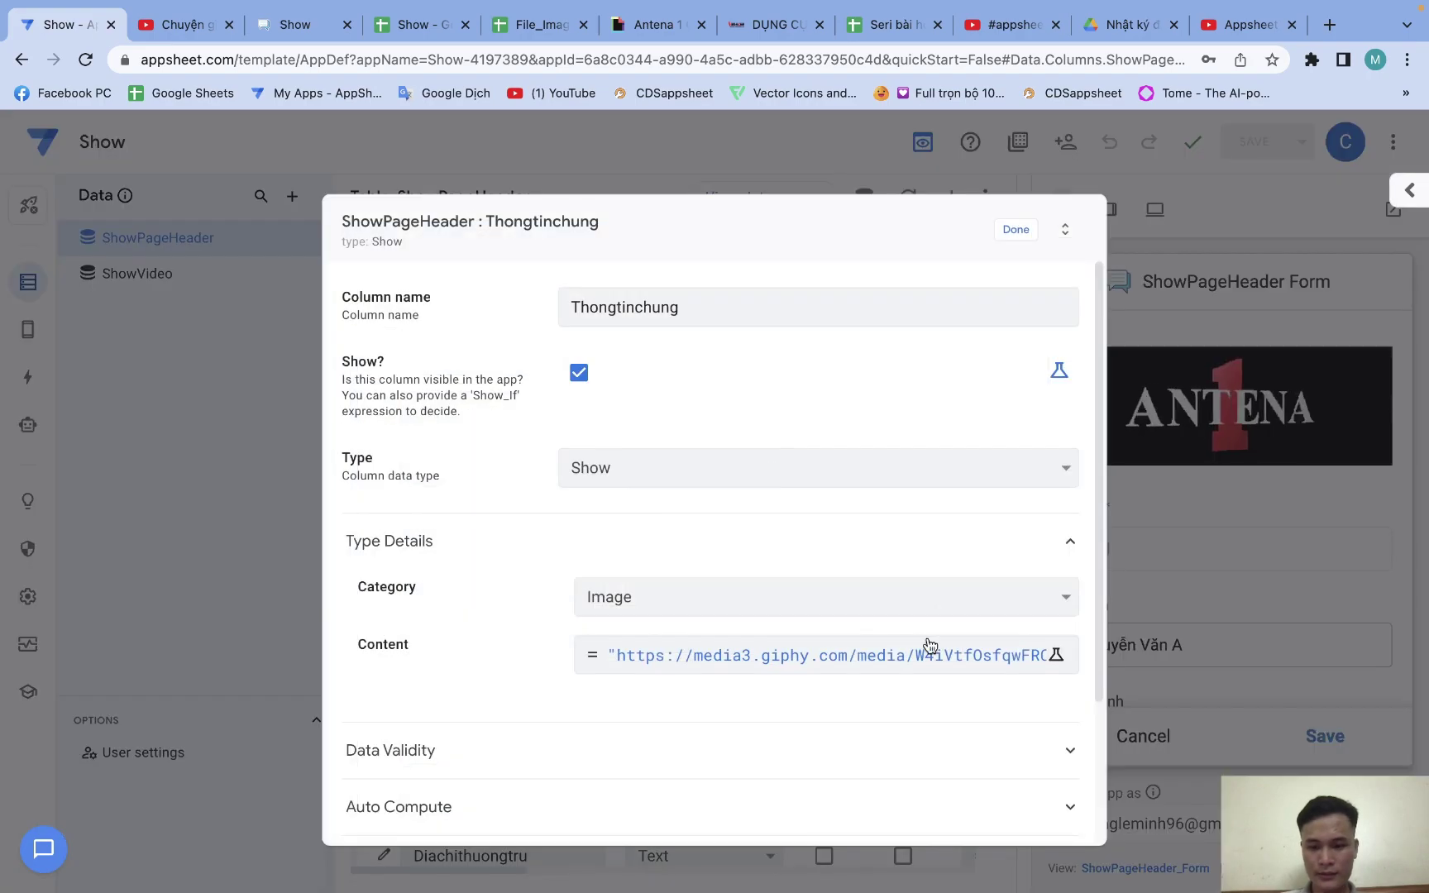
pyautogui.click(920, 653)
pyautogui.moveTo(844, 294); pyautogui.dragTo(514, 277)
pyautogui.moveTo(330, 265); pyautogui.dragTo(307, 288)
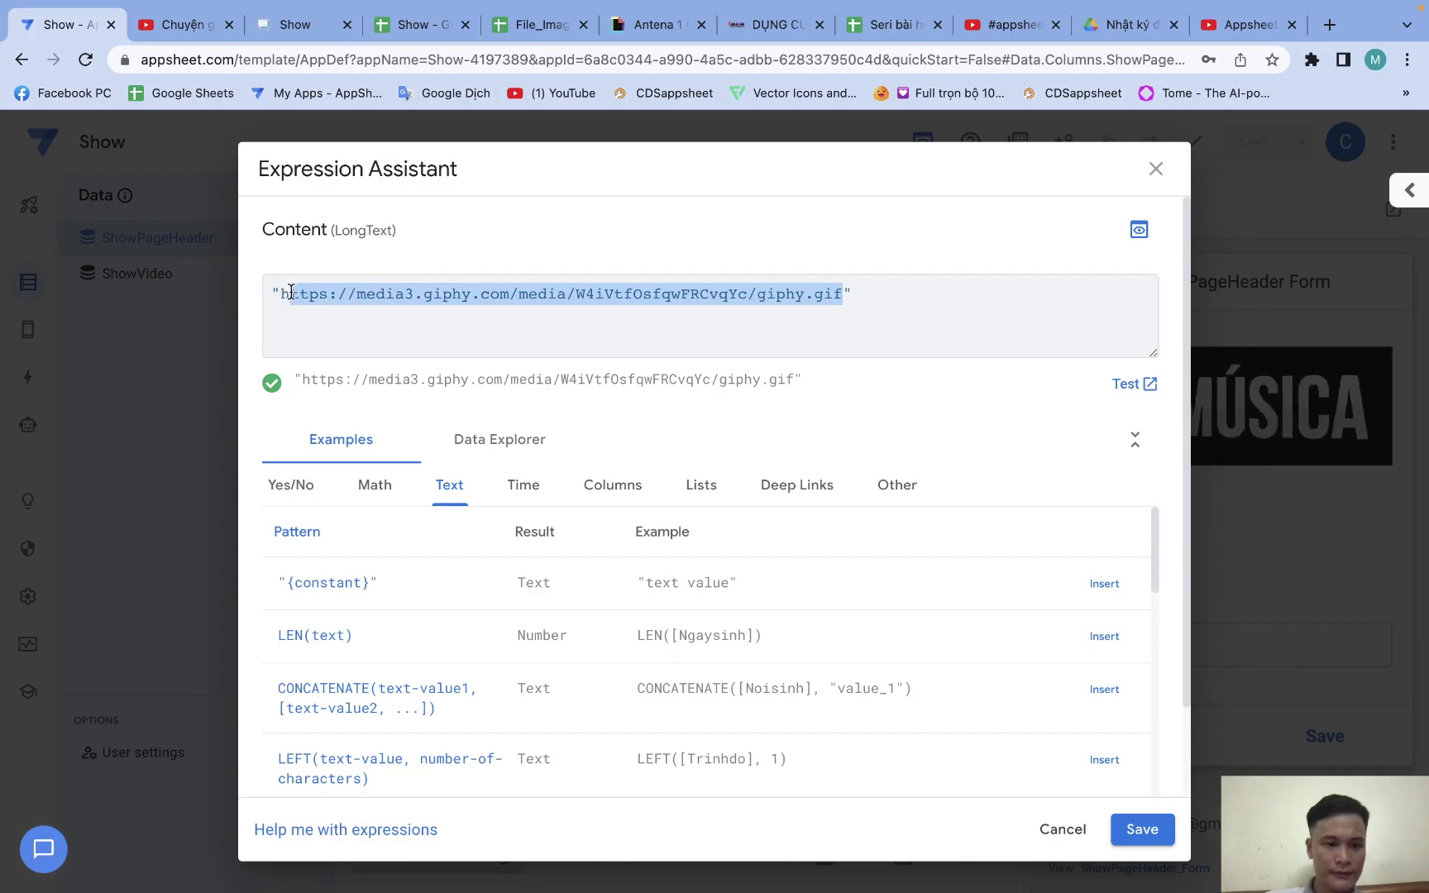
pyautogui.write('https://pos.nvncdn.net/9015cb-66930/bn/20230411_yBjLS9Z8.jpeg')
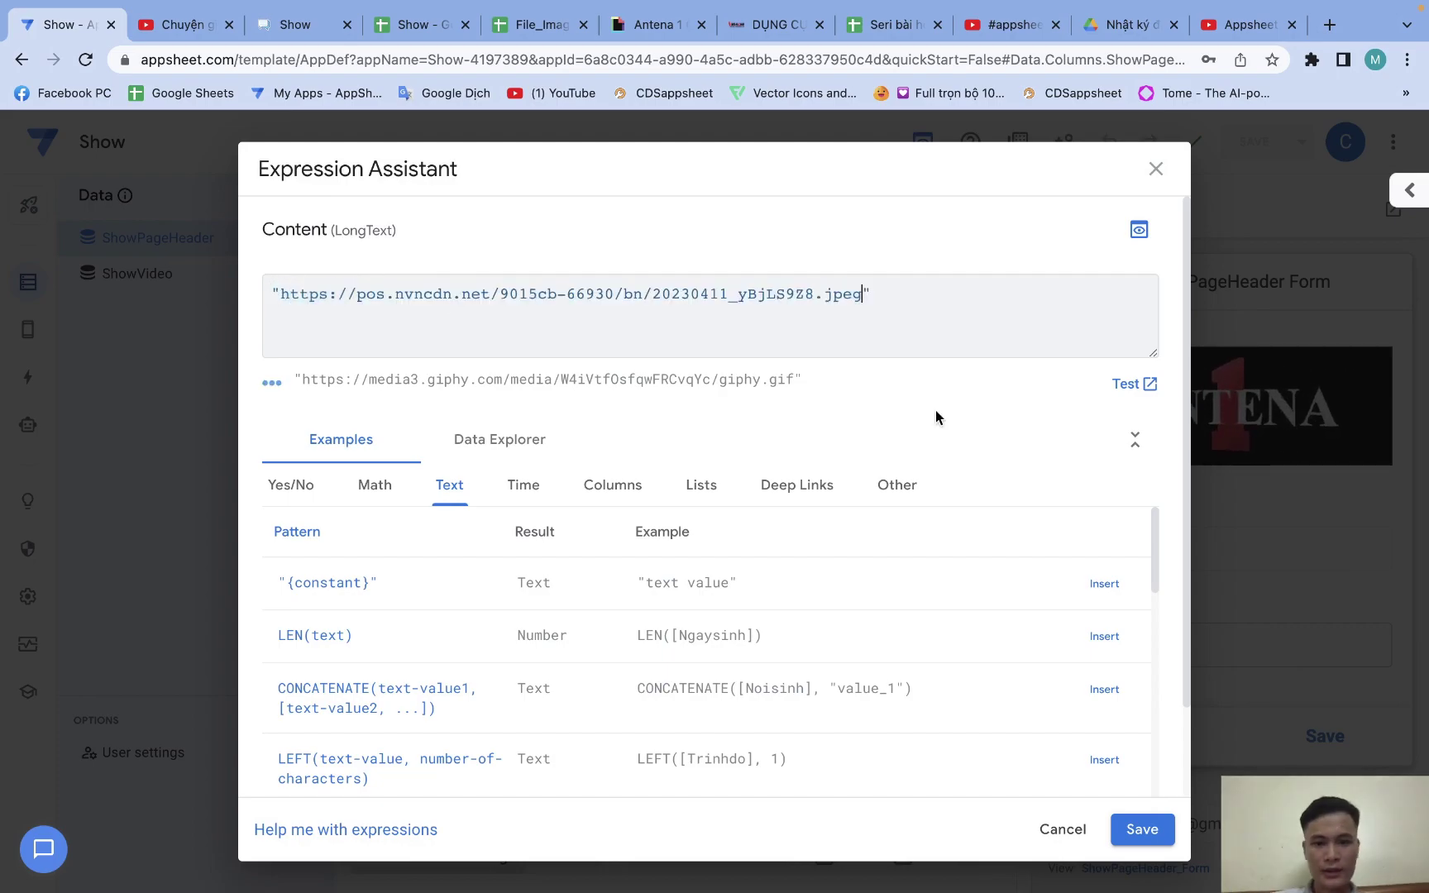
pyautogui.click(1158, 843)
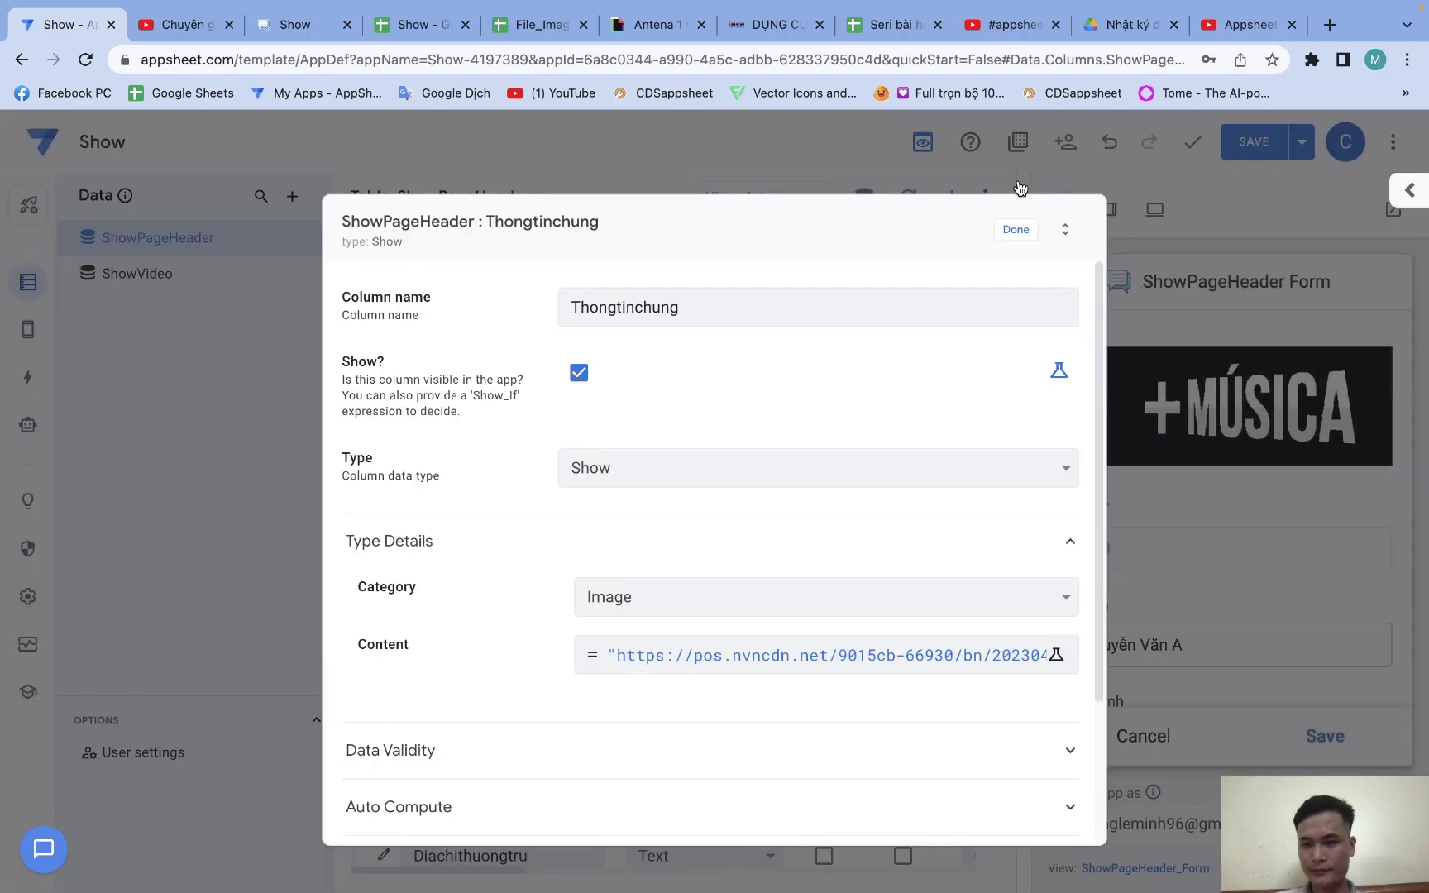
pyautogui.click(1019, 232)
pyautogui.click(1231, 142)
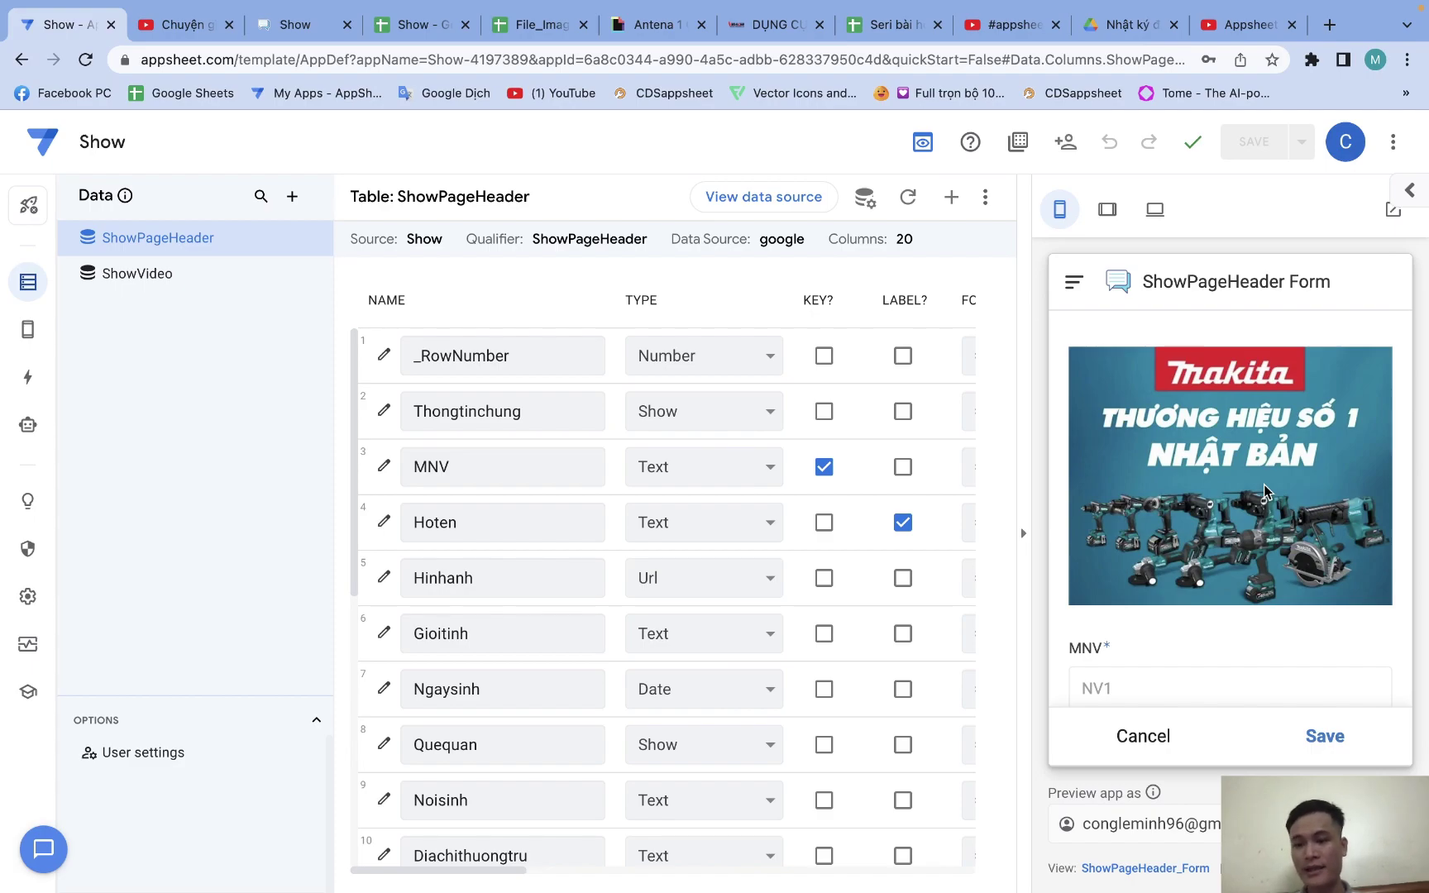
# Look over the ShowPageHeader form with the Makita image in the app preview and leave it without saving
pyautogui.scroll(-5, 1263, 491)
pyautogui.scroll(5, 1263, 491)
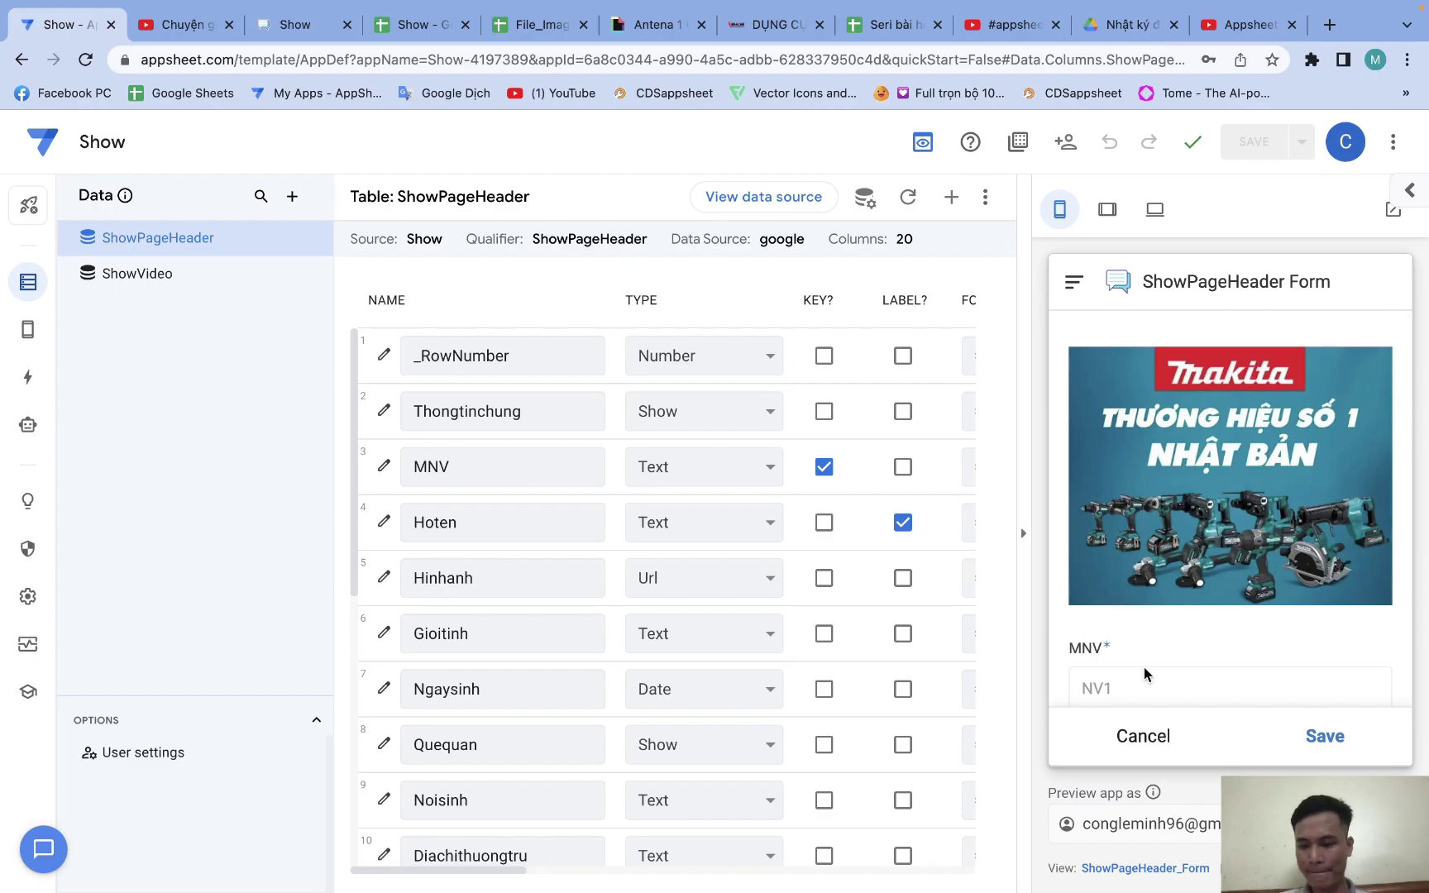
pyautogui.click(1155, 736)
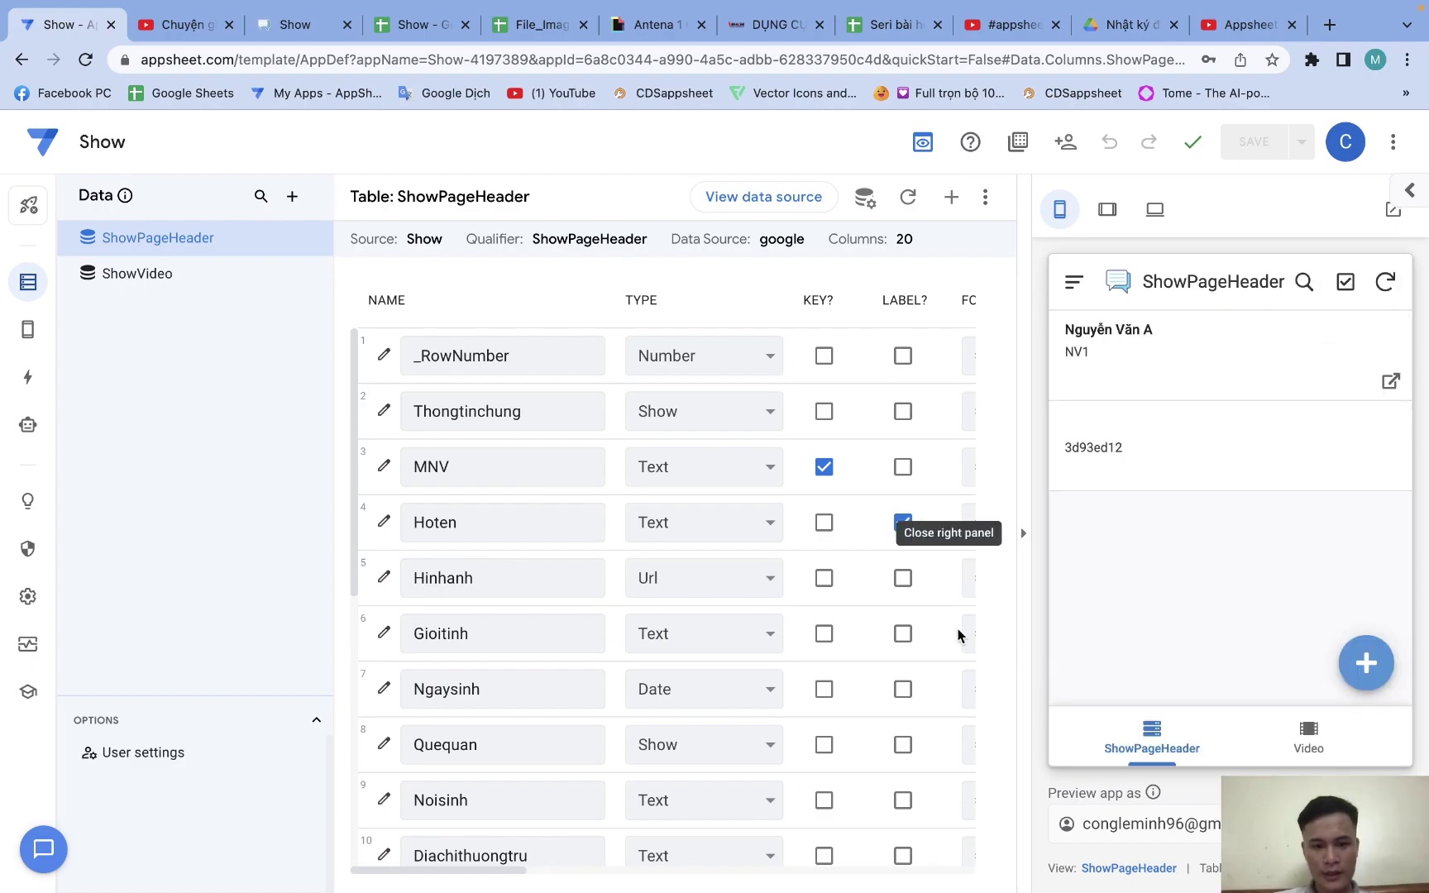
# Set the Thongtinchung column's category to Video and copy the address of the "Kiểu dữ liệu REF" video on YouTube
pyautogui.click(384, 410)
pyautogui.click(699, 594)
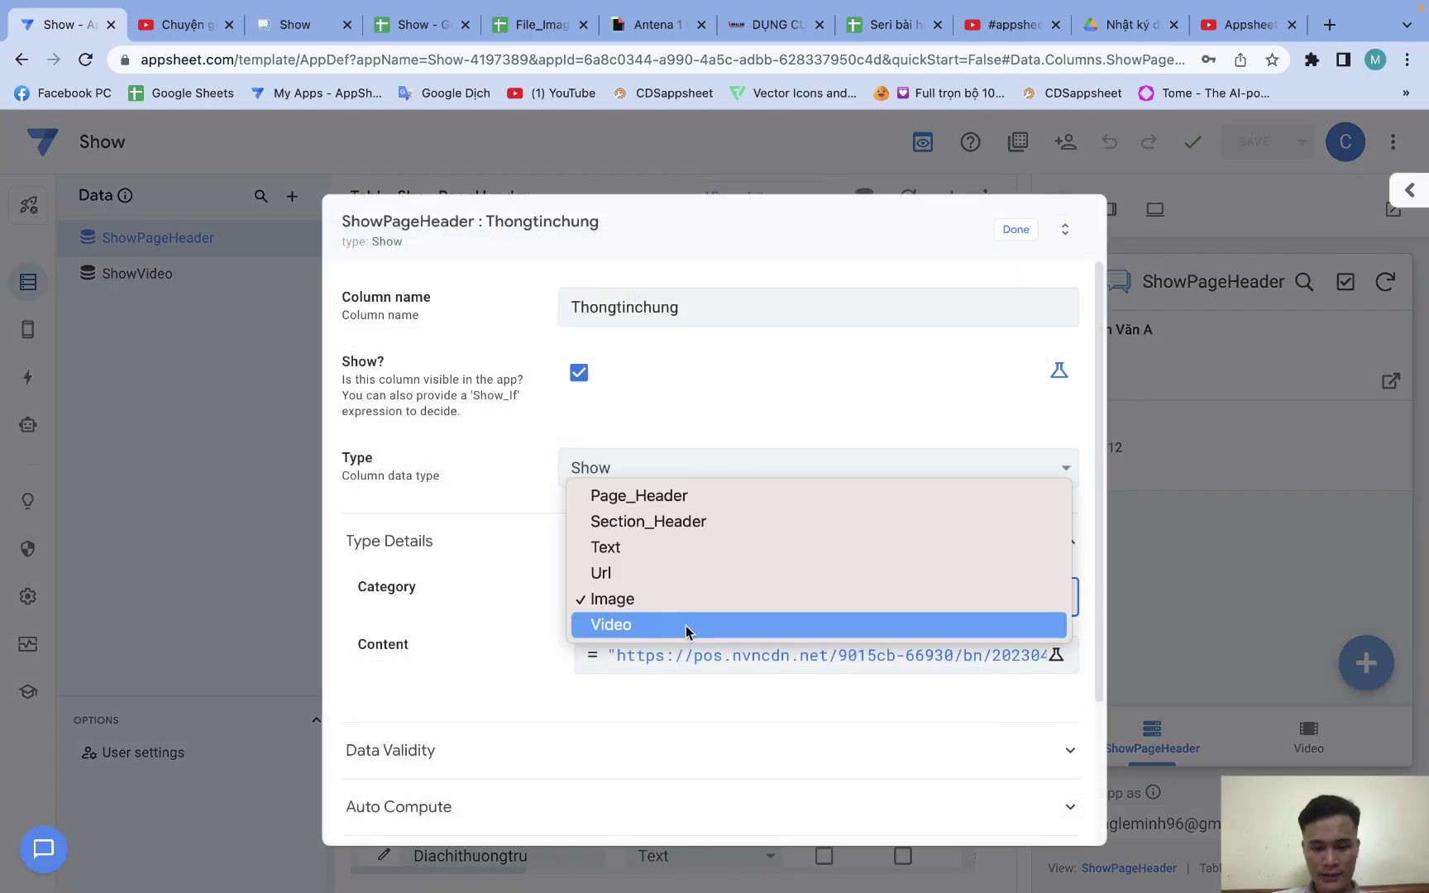
pyautogui.click(685, 626)
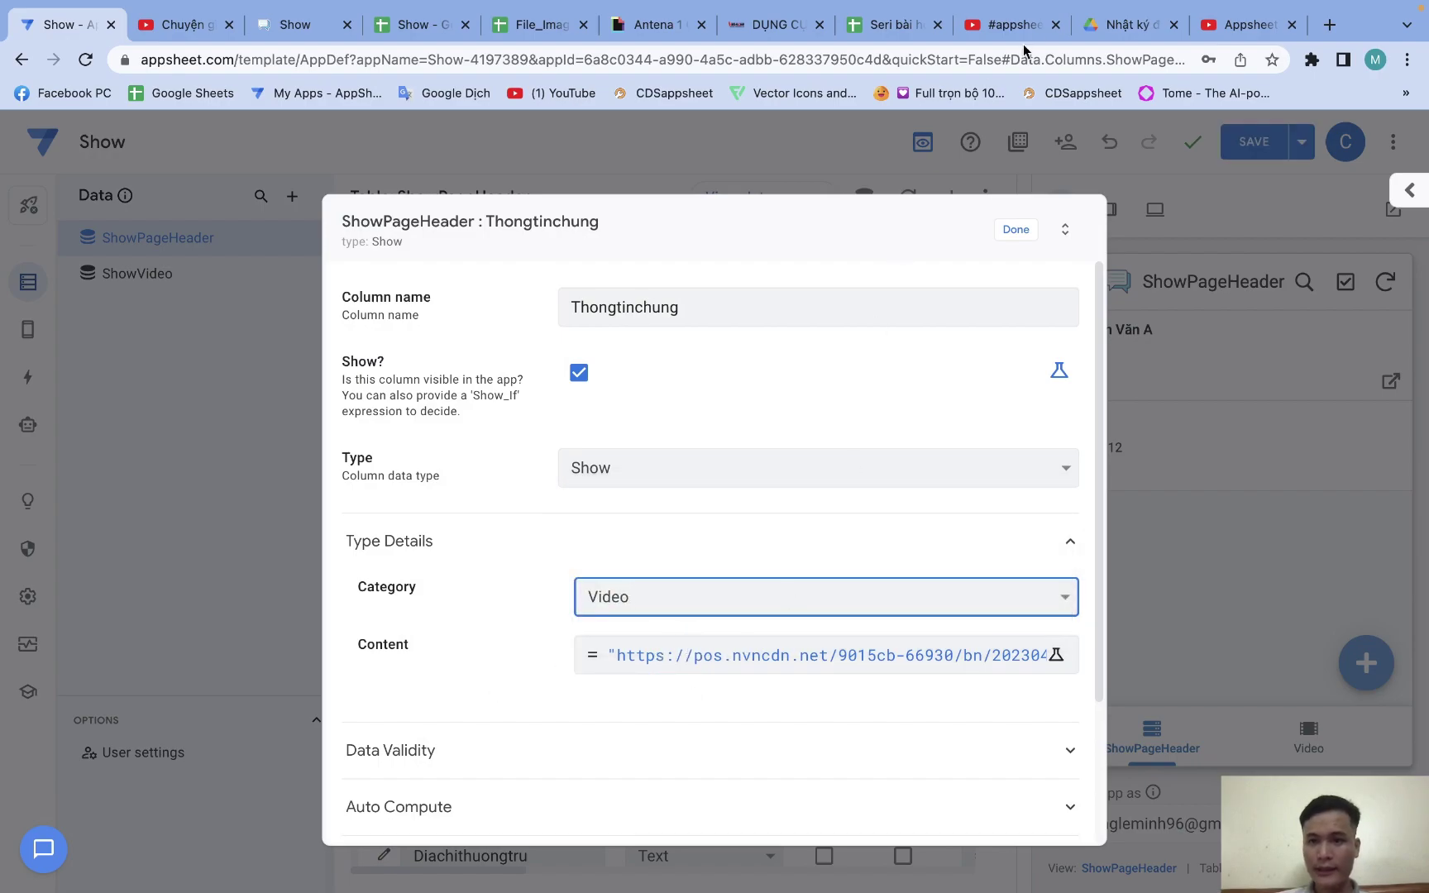
pyautogui.click(180, 25)
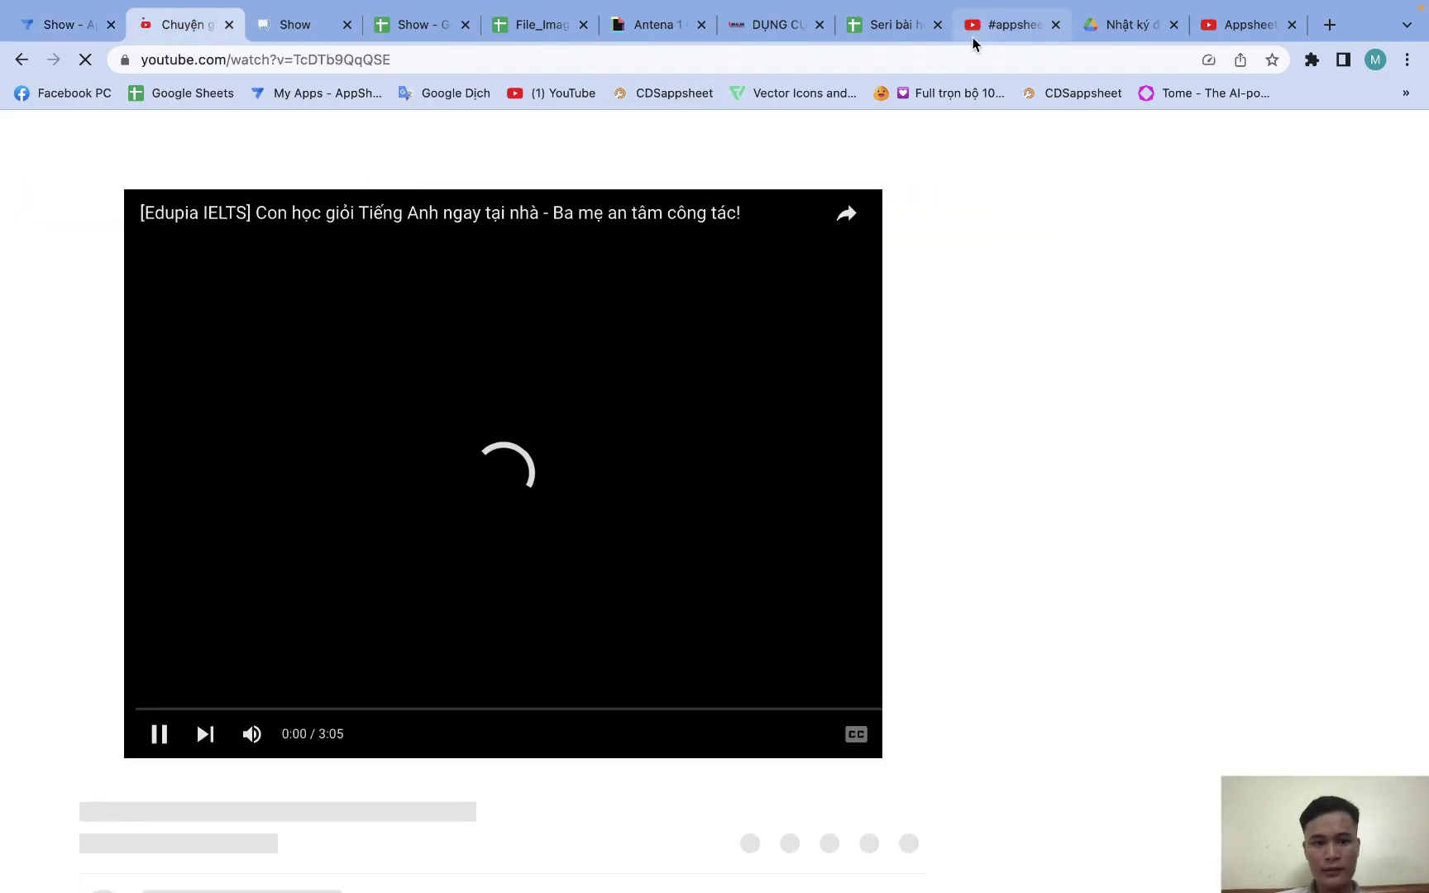
pyautogui.click(981, 26)
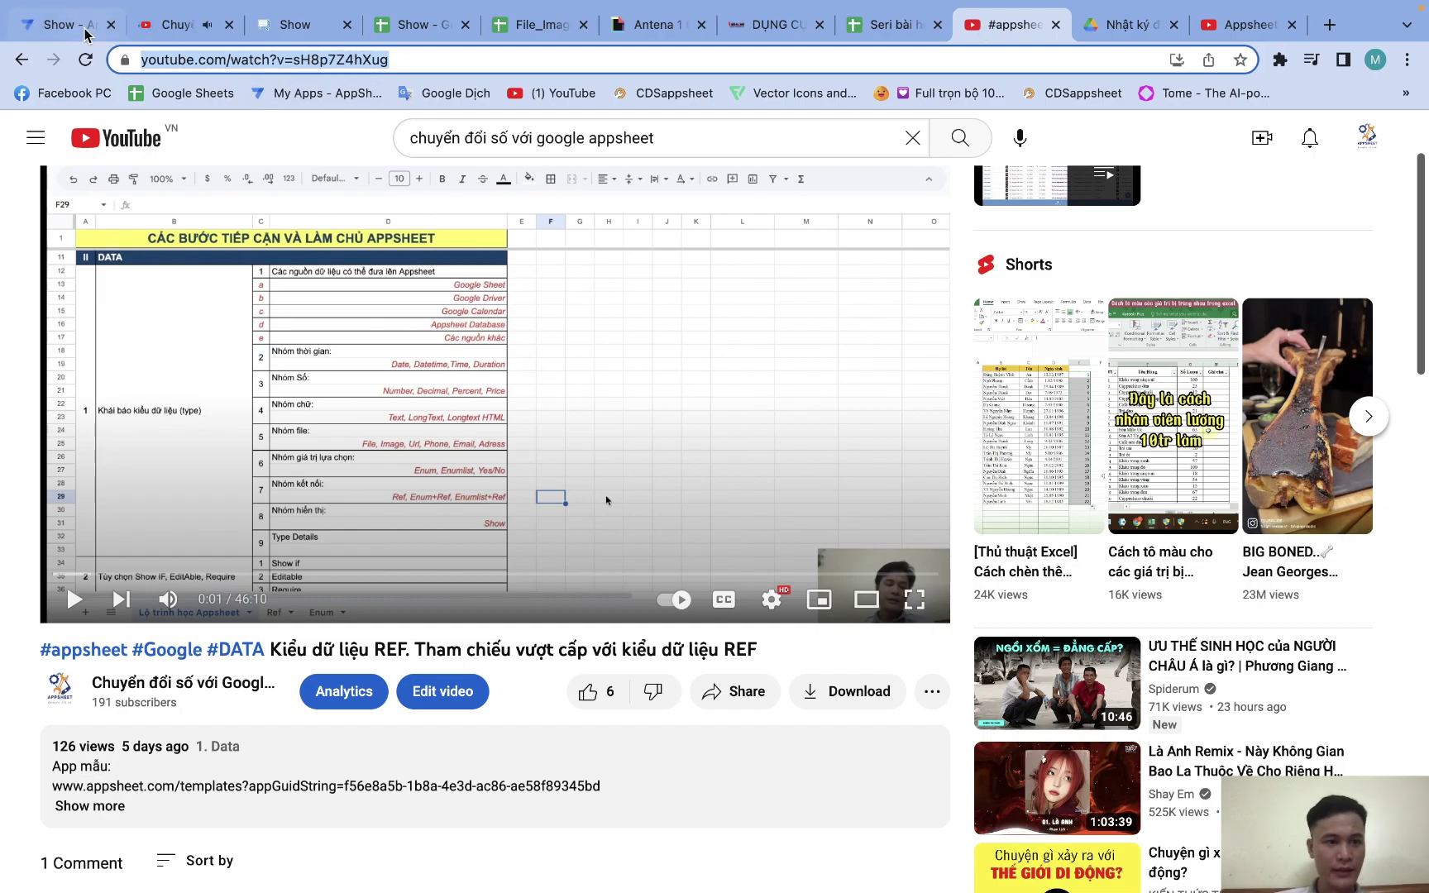
pyautogui.click(62, 25)
pyautogui.click(781, 657)
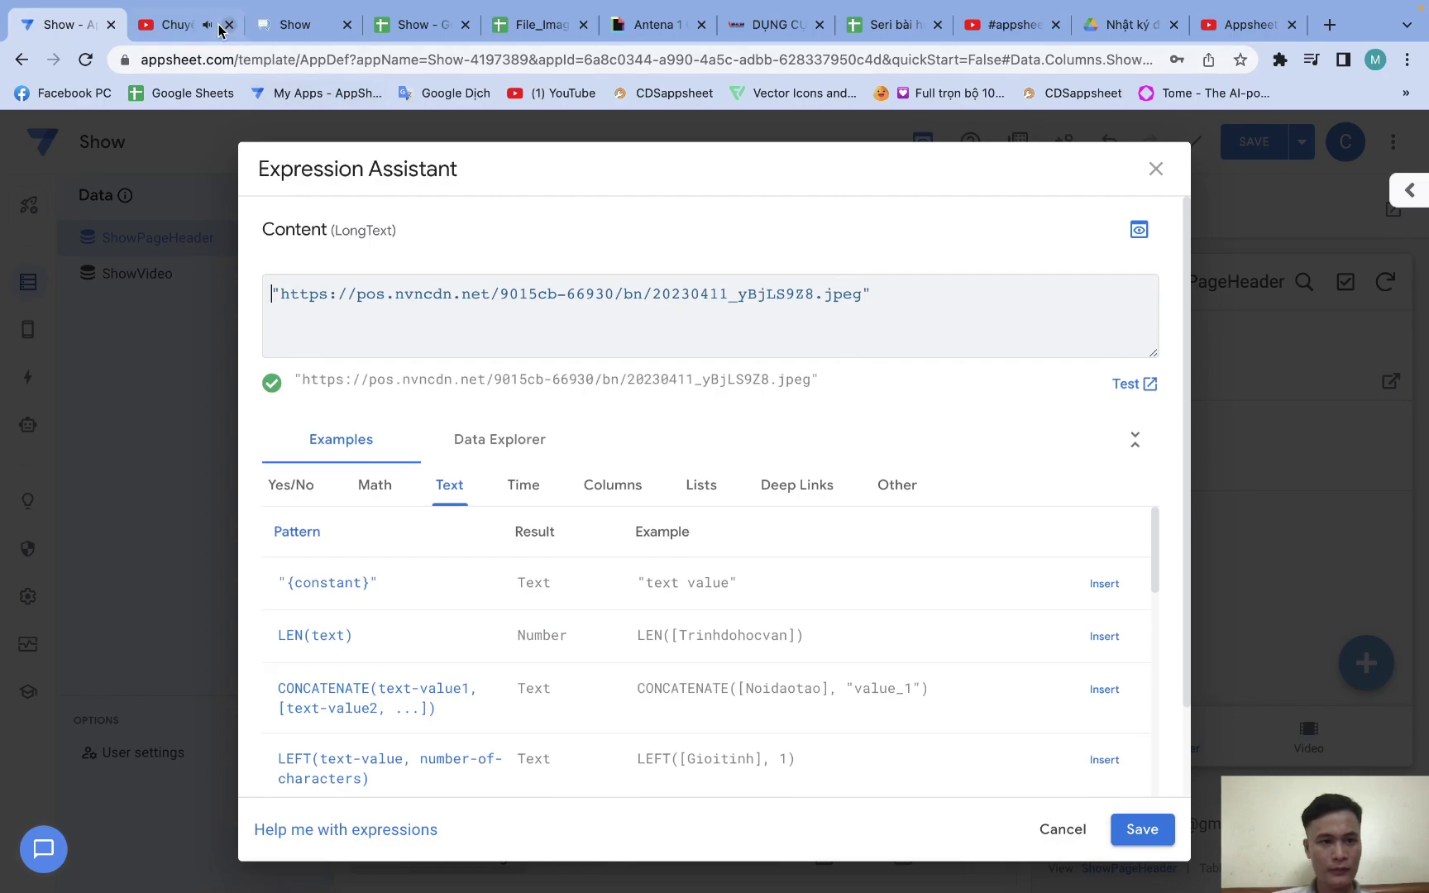
pyautogui.click(182, 25)
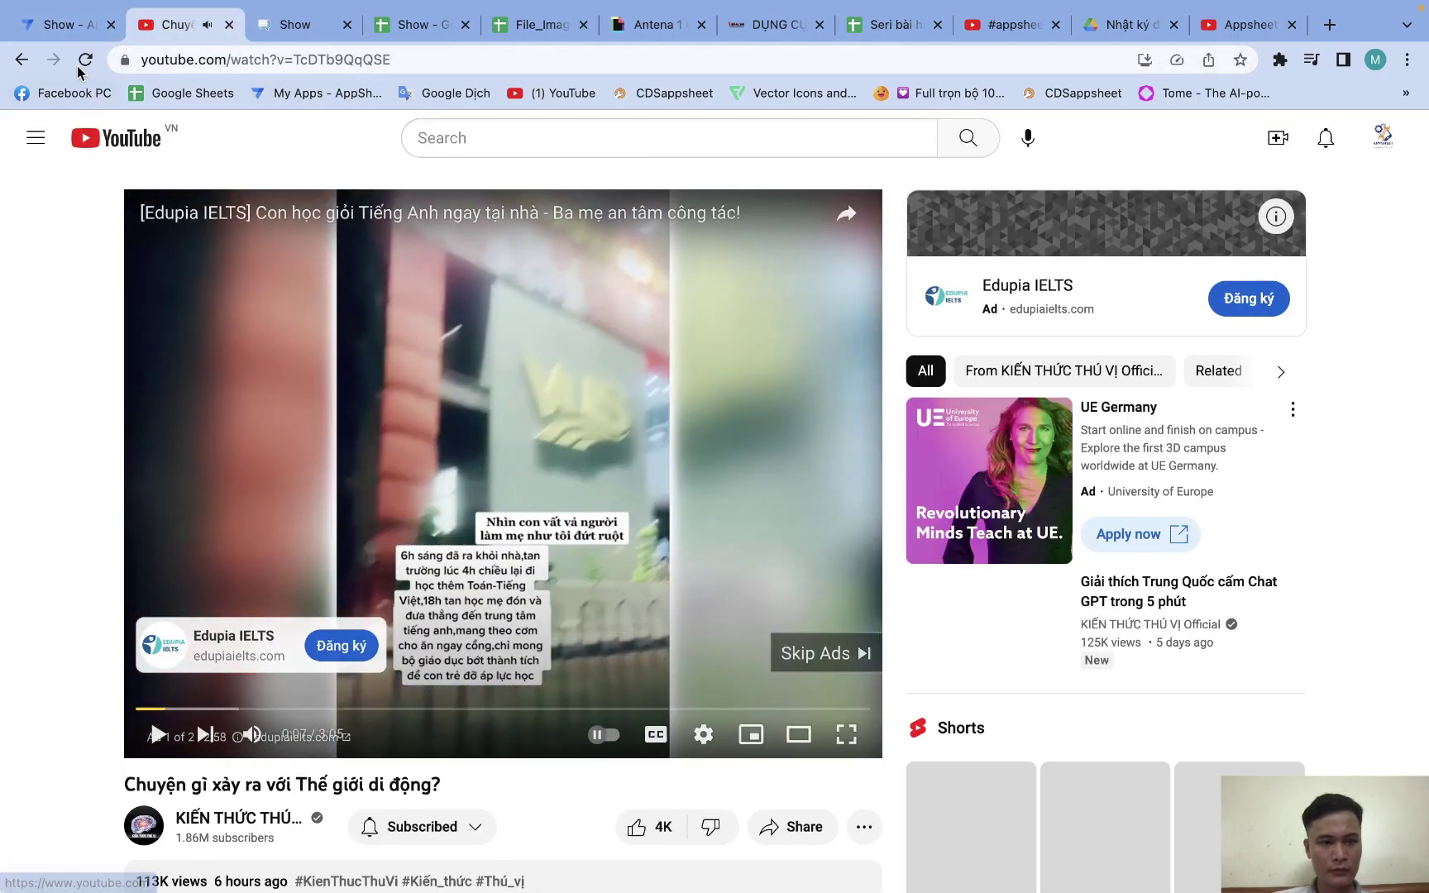
pyautogui.click(67, 25)
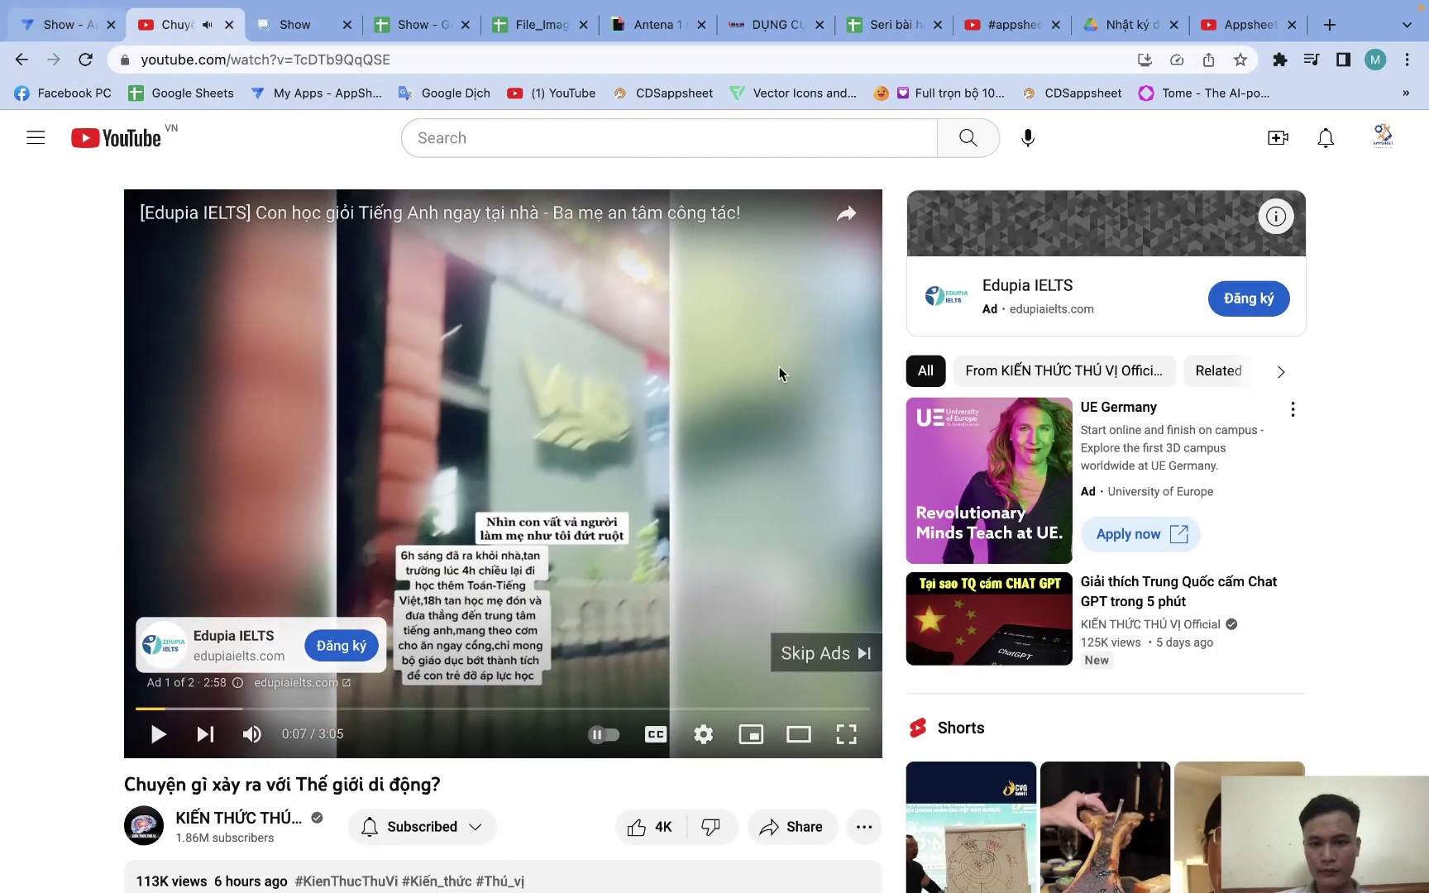
pyautogui.moveTo(862, 295); pyautogui.dragTo(353, 287)
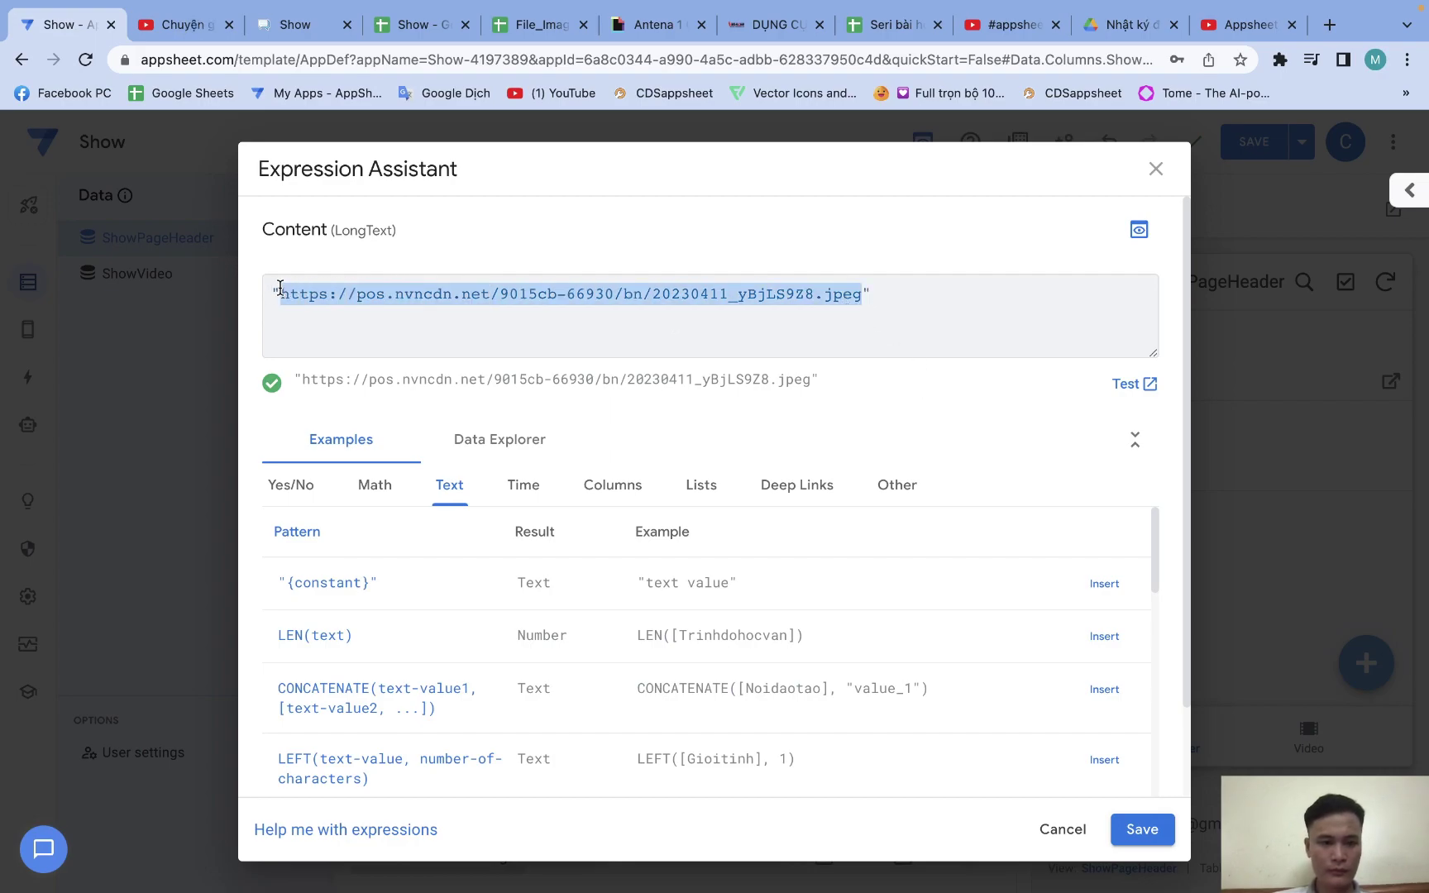
pyautogui.write('https://www.youtube.com/watch?v=sH8p7Z4hXug')
pyautogui.click(1140, 829)
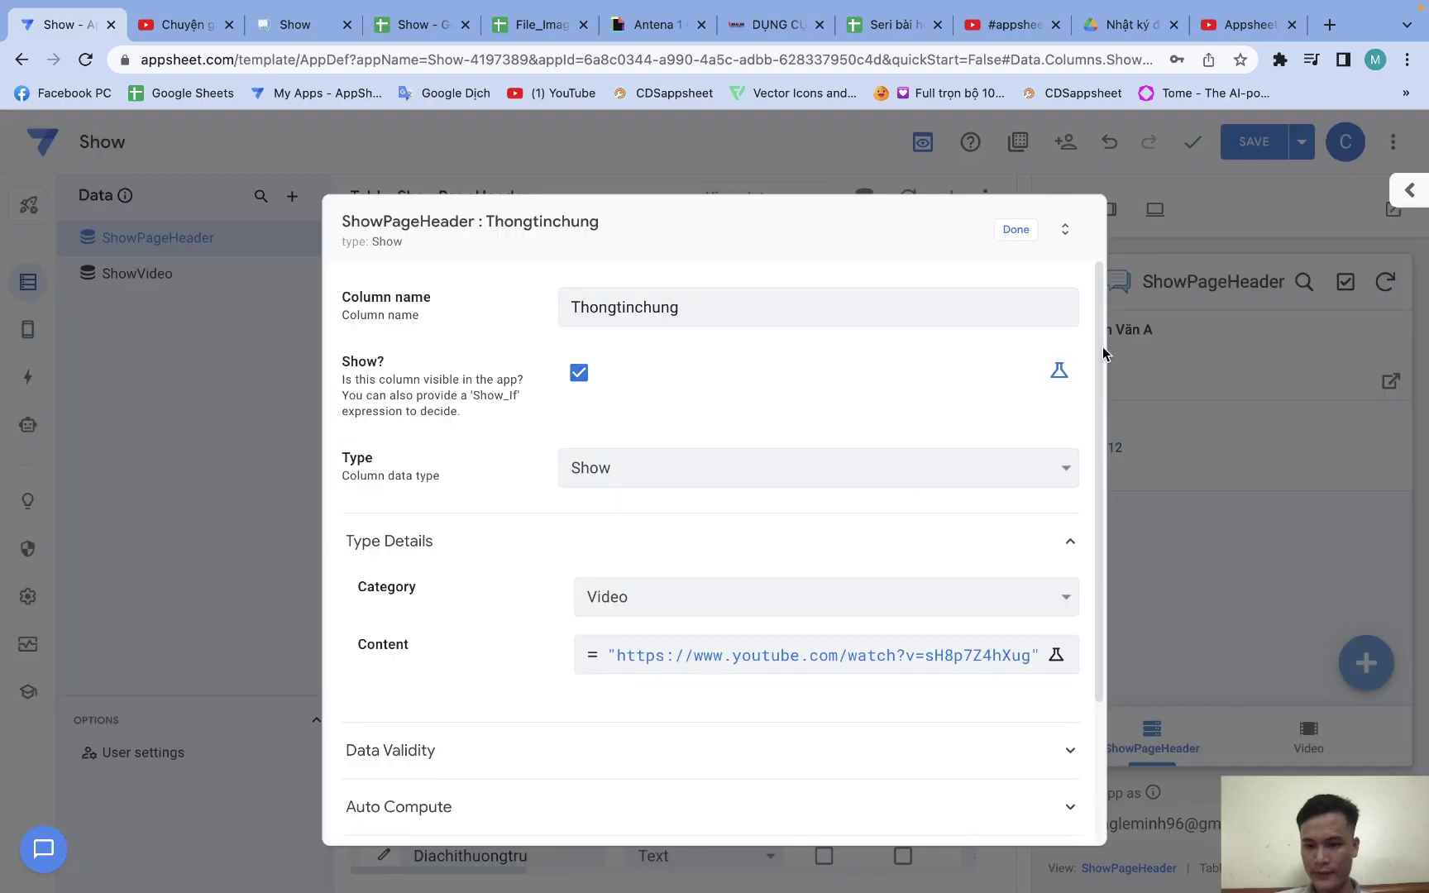
pyautogui.click(1016, 229)
pyautogui.click(1243, 146)
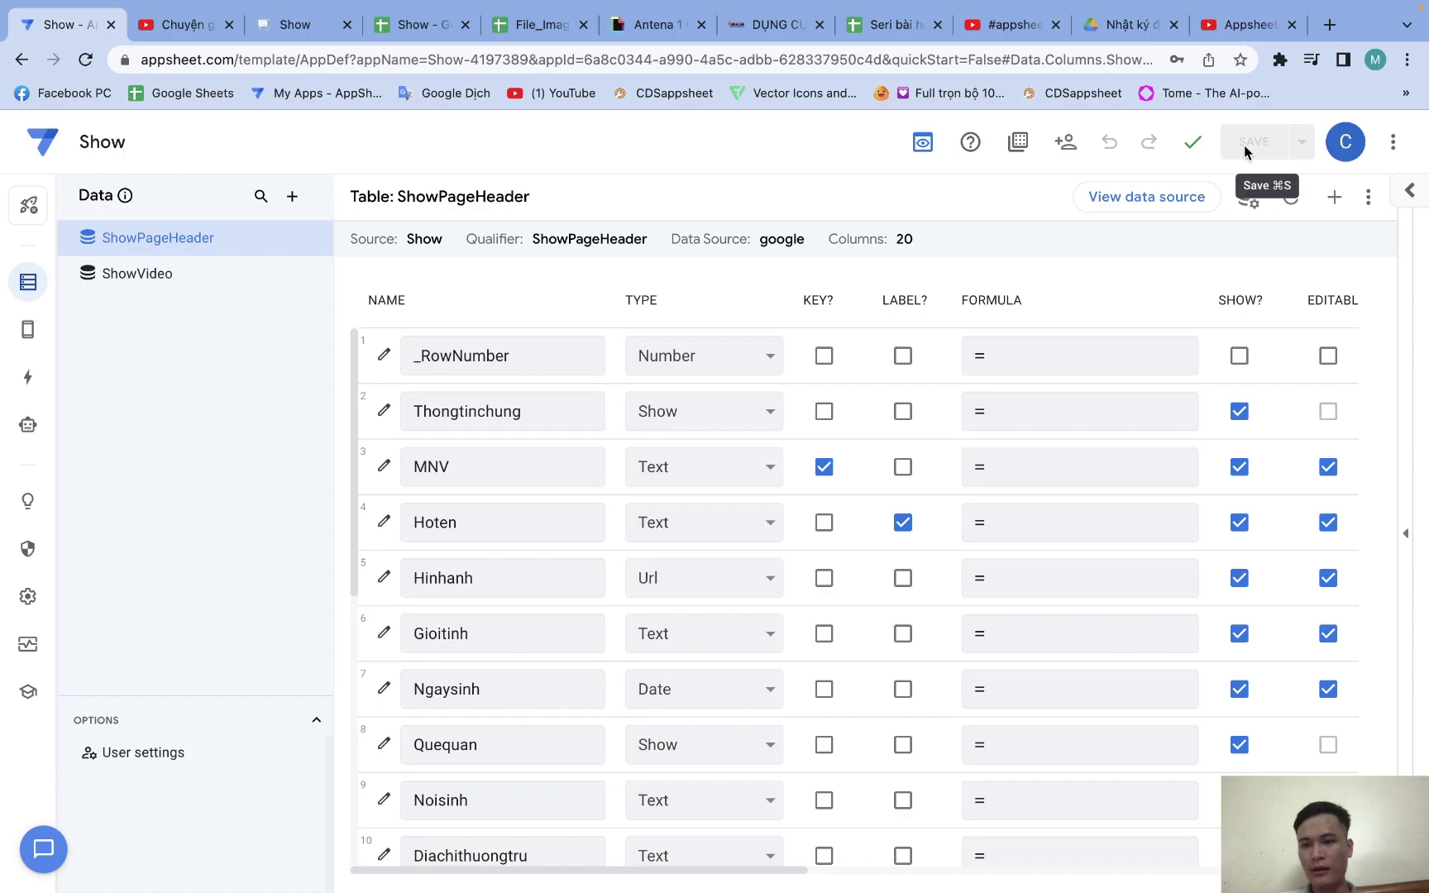
# Open the NV1 record's details in the app preview, and check the source video's address and page on YouTube
pyautogui.click(1407, 537)
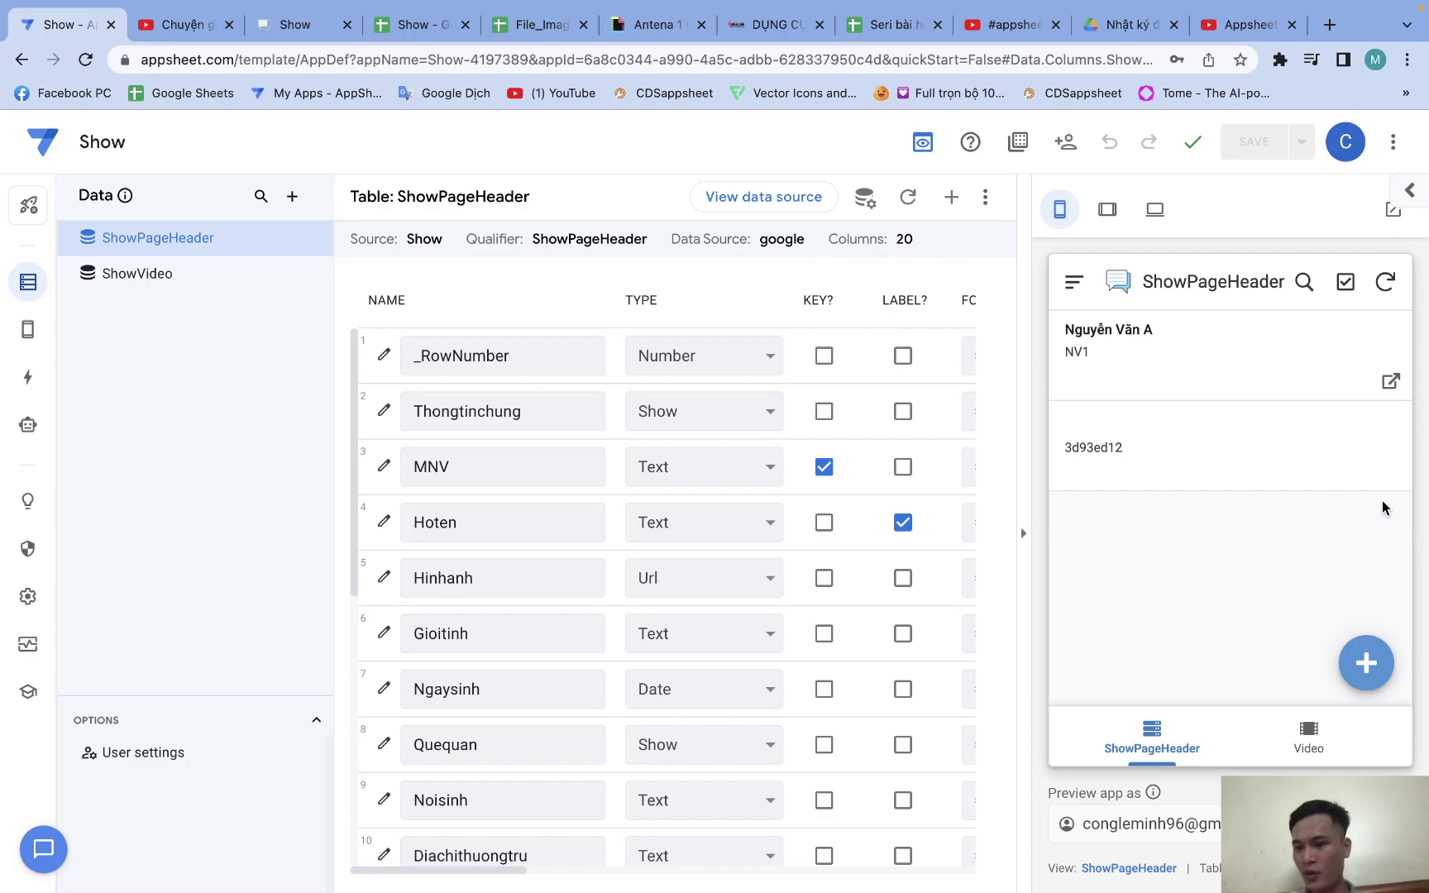
pyautogui.click(1239, 372)
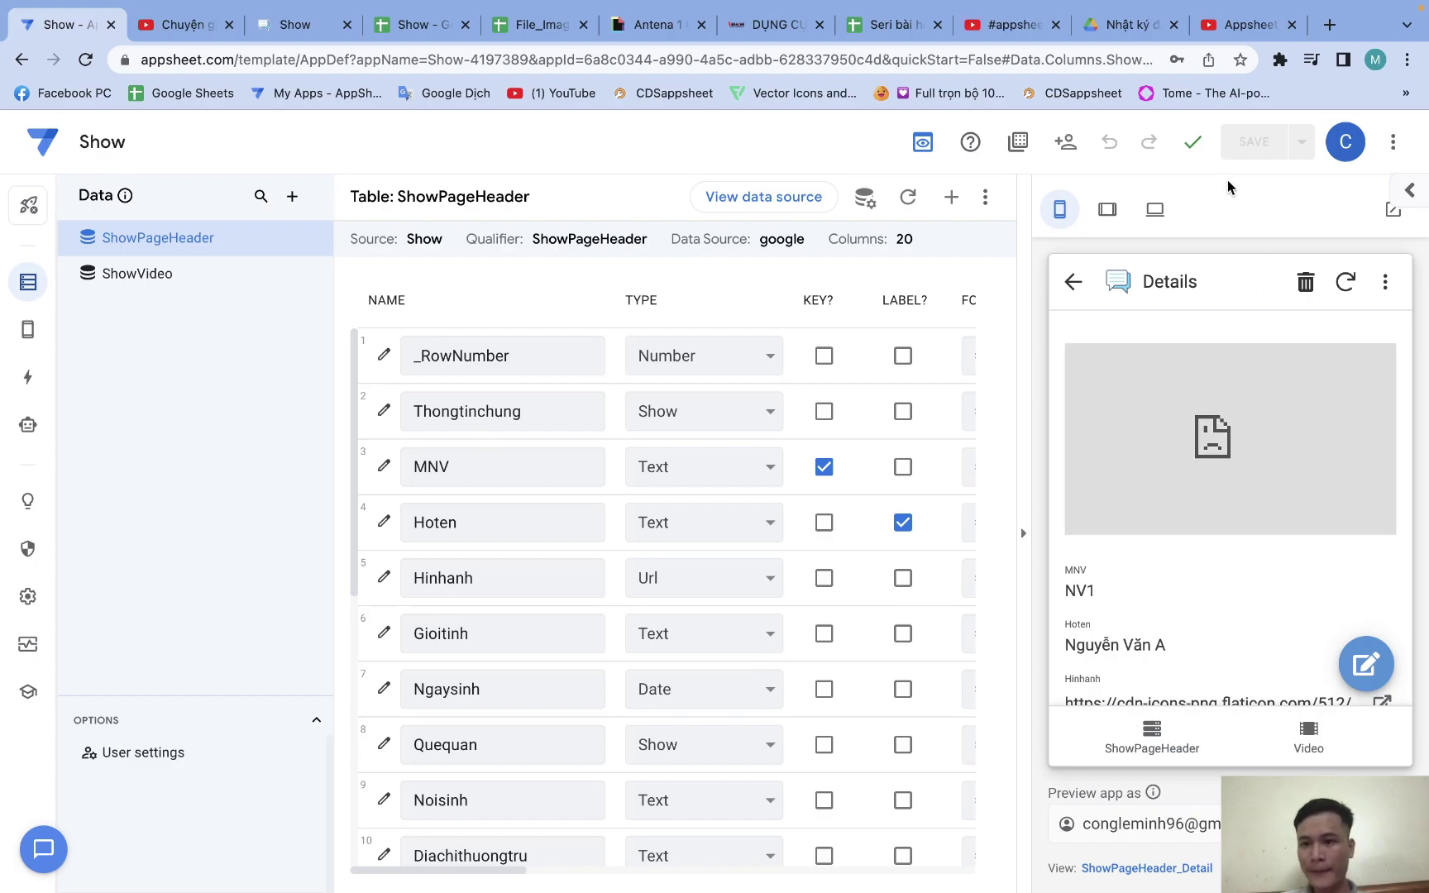
pyautogui.click(1016, 25)
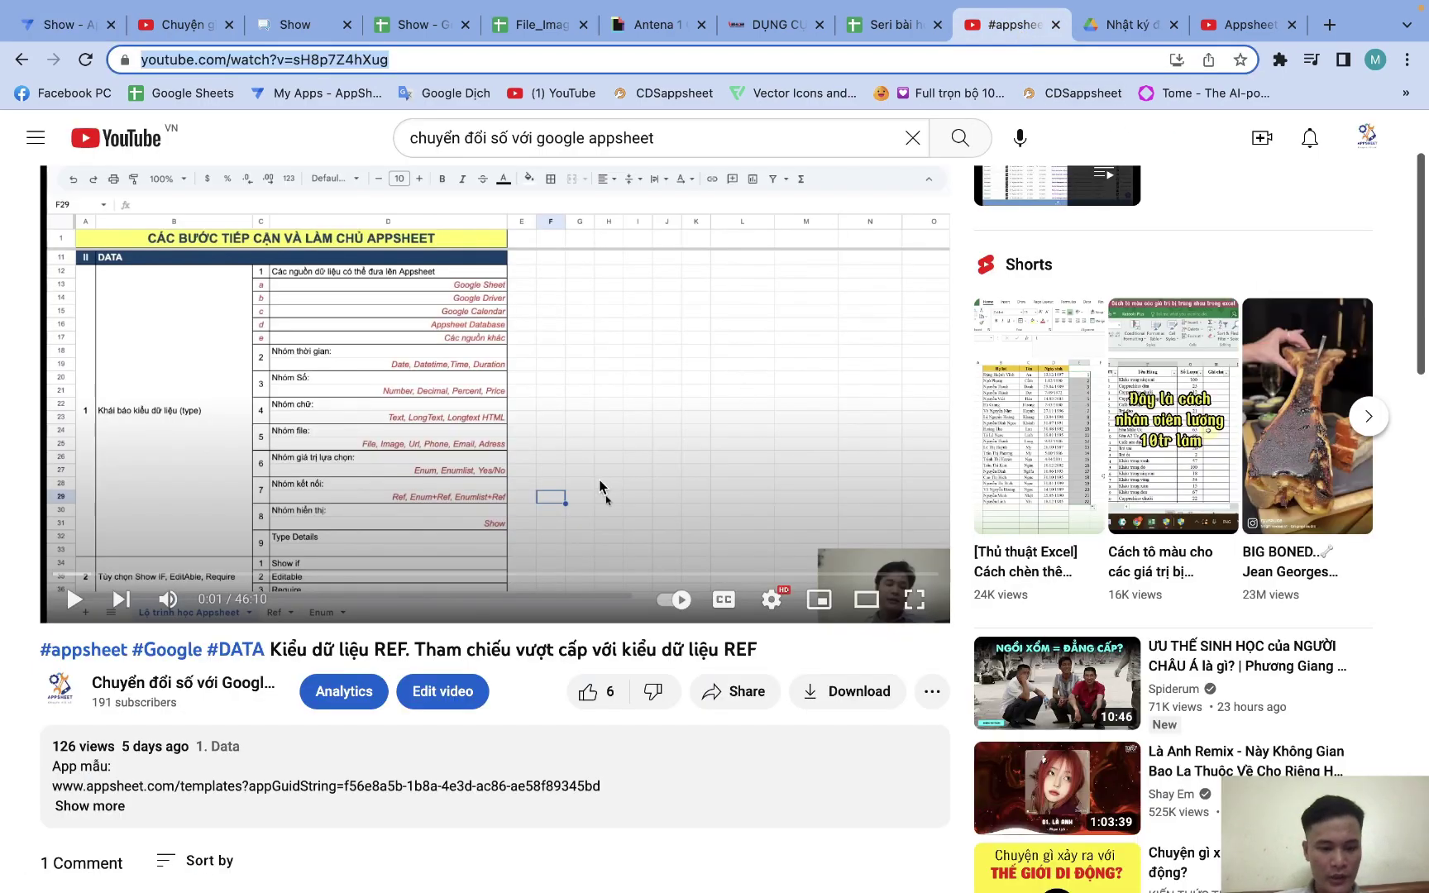
pyautogui.scroll(-2, 600, 486)
pyautogui.click(407, 56)
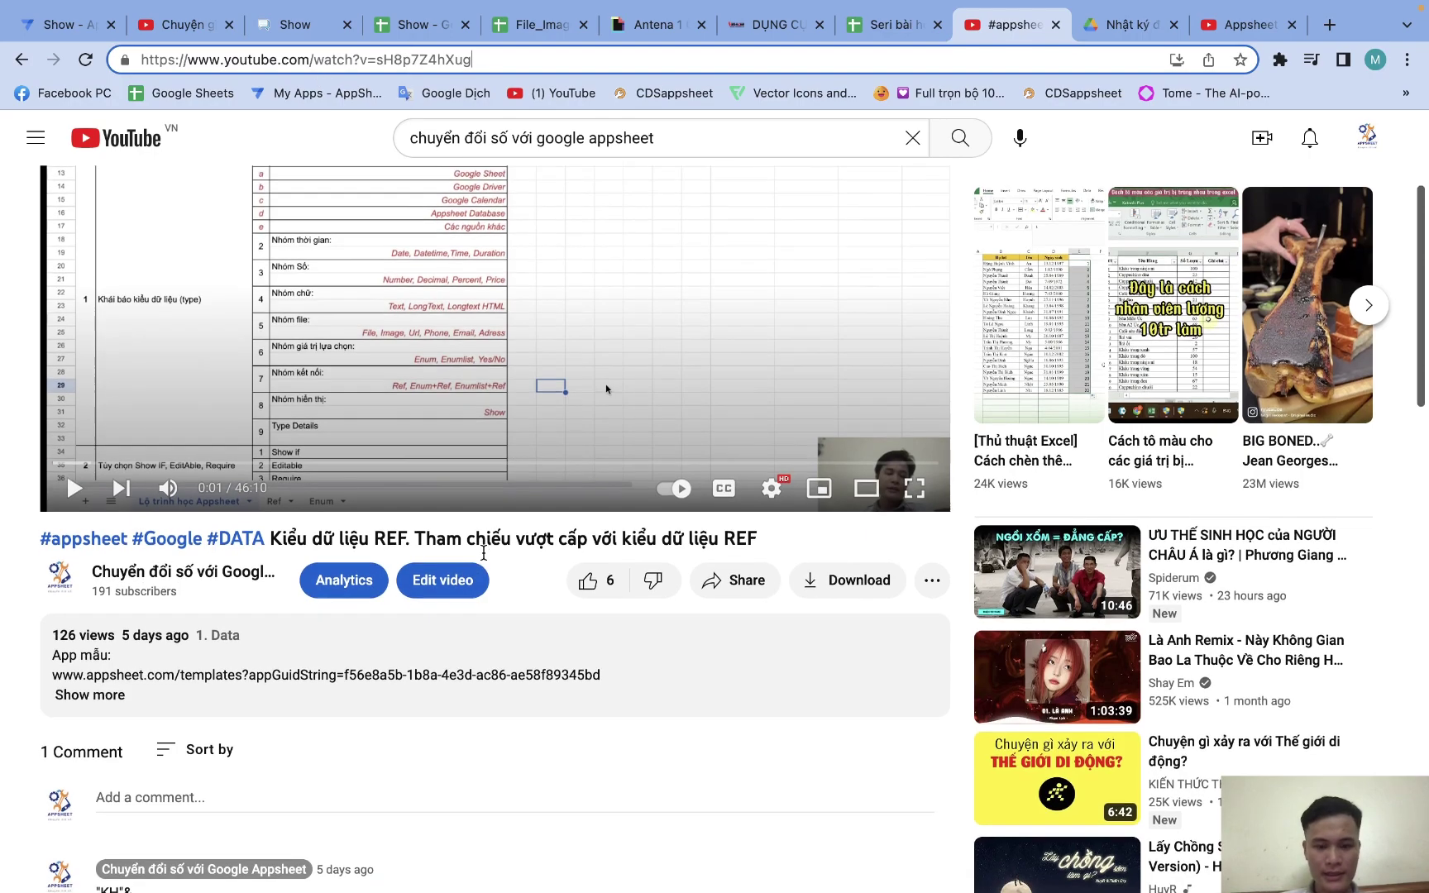
pyautogui.scroll(-1, 479, 388)
pyautogui.scroll(-1, 570, 344)
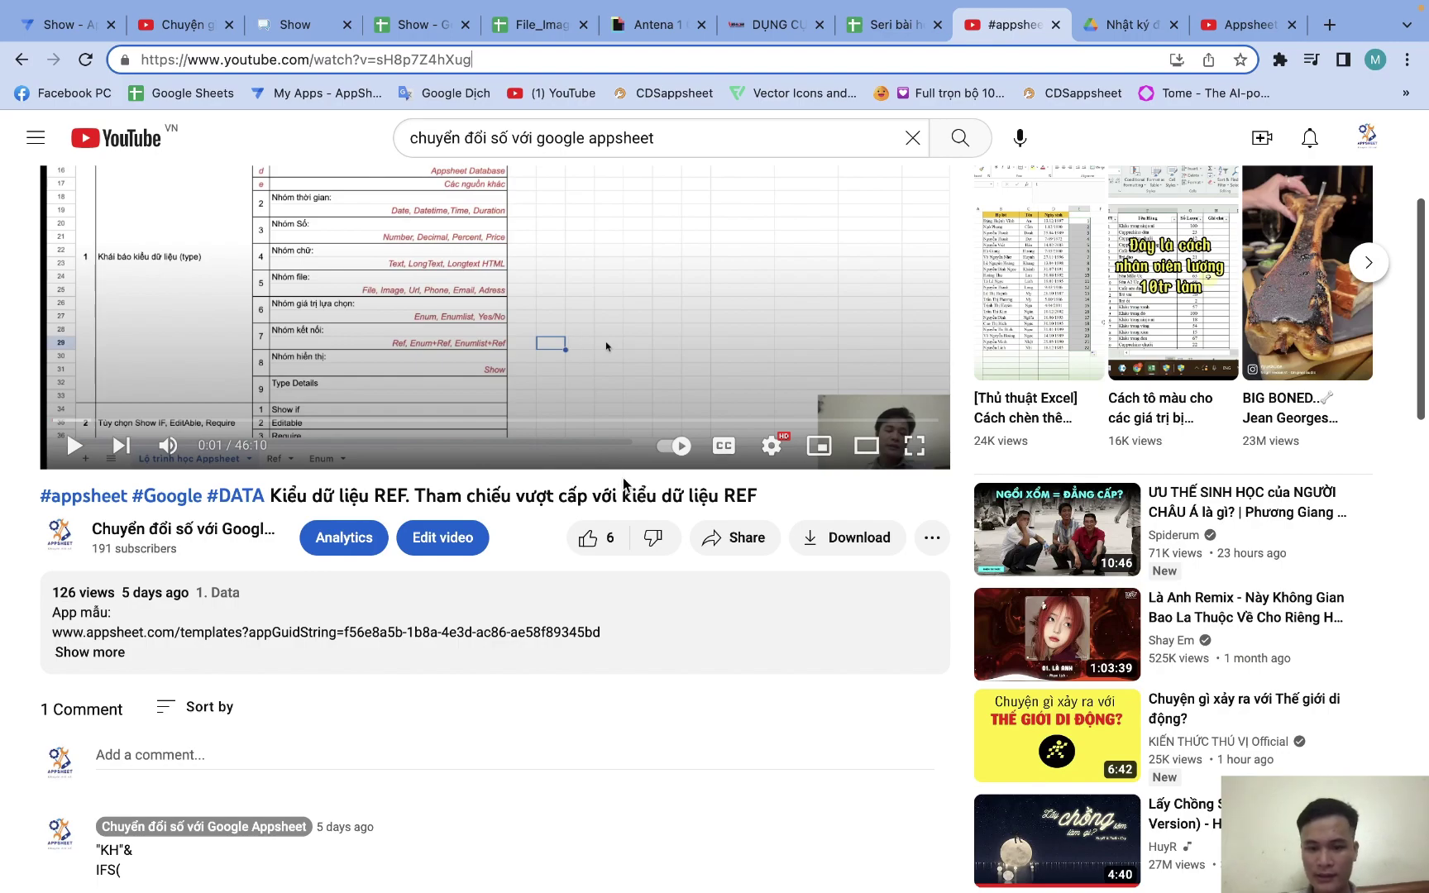
# Open the embed code of the "Kiểu dữ liệu REF" video from its sharing options on YouTube and copy the whole iframe code
pyautogui.click(725, 539)
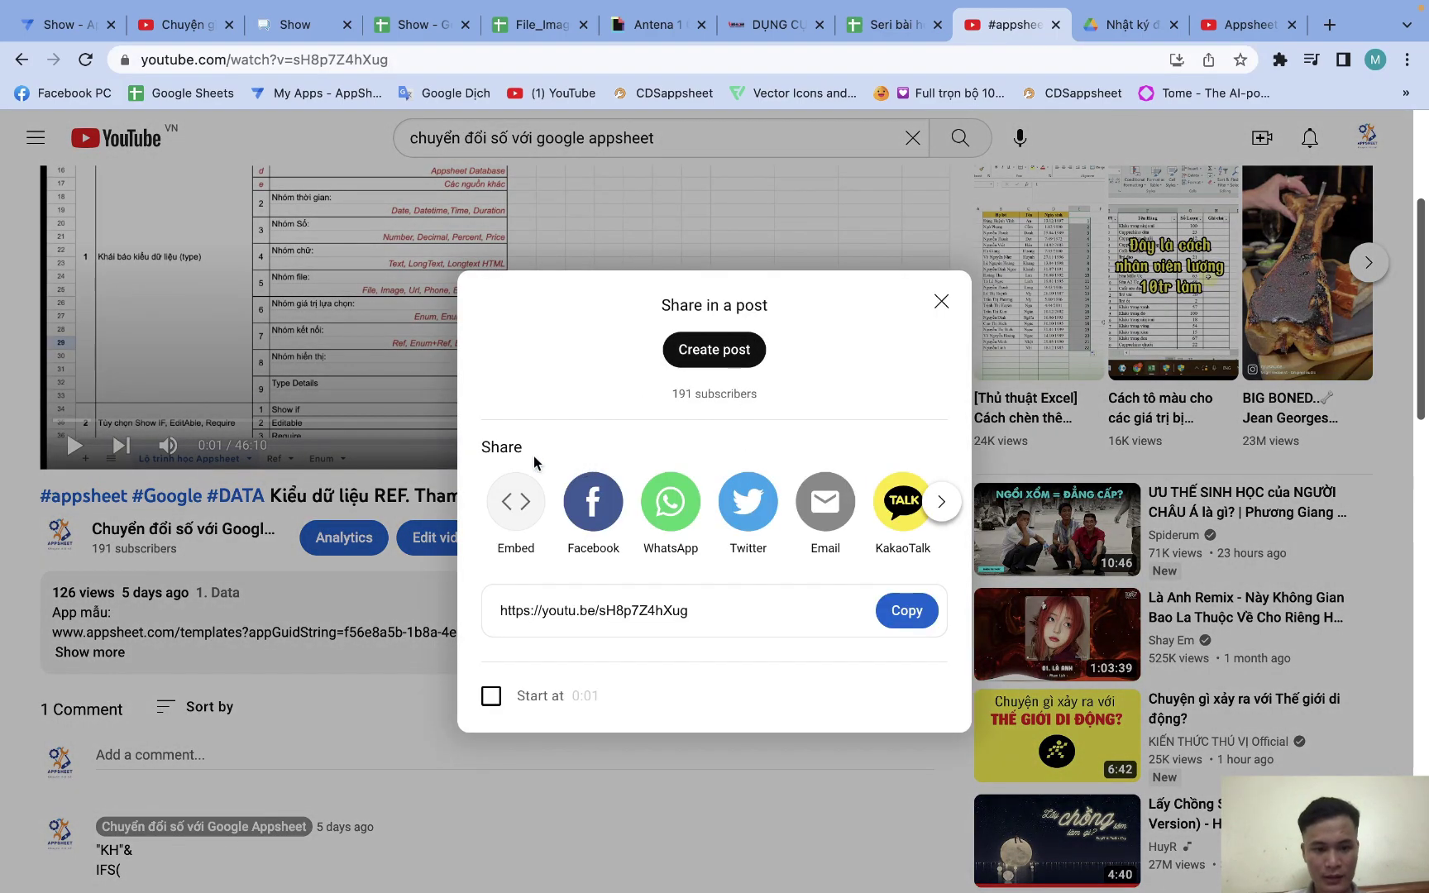
pyautogui.click(516, 504)
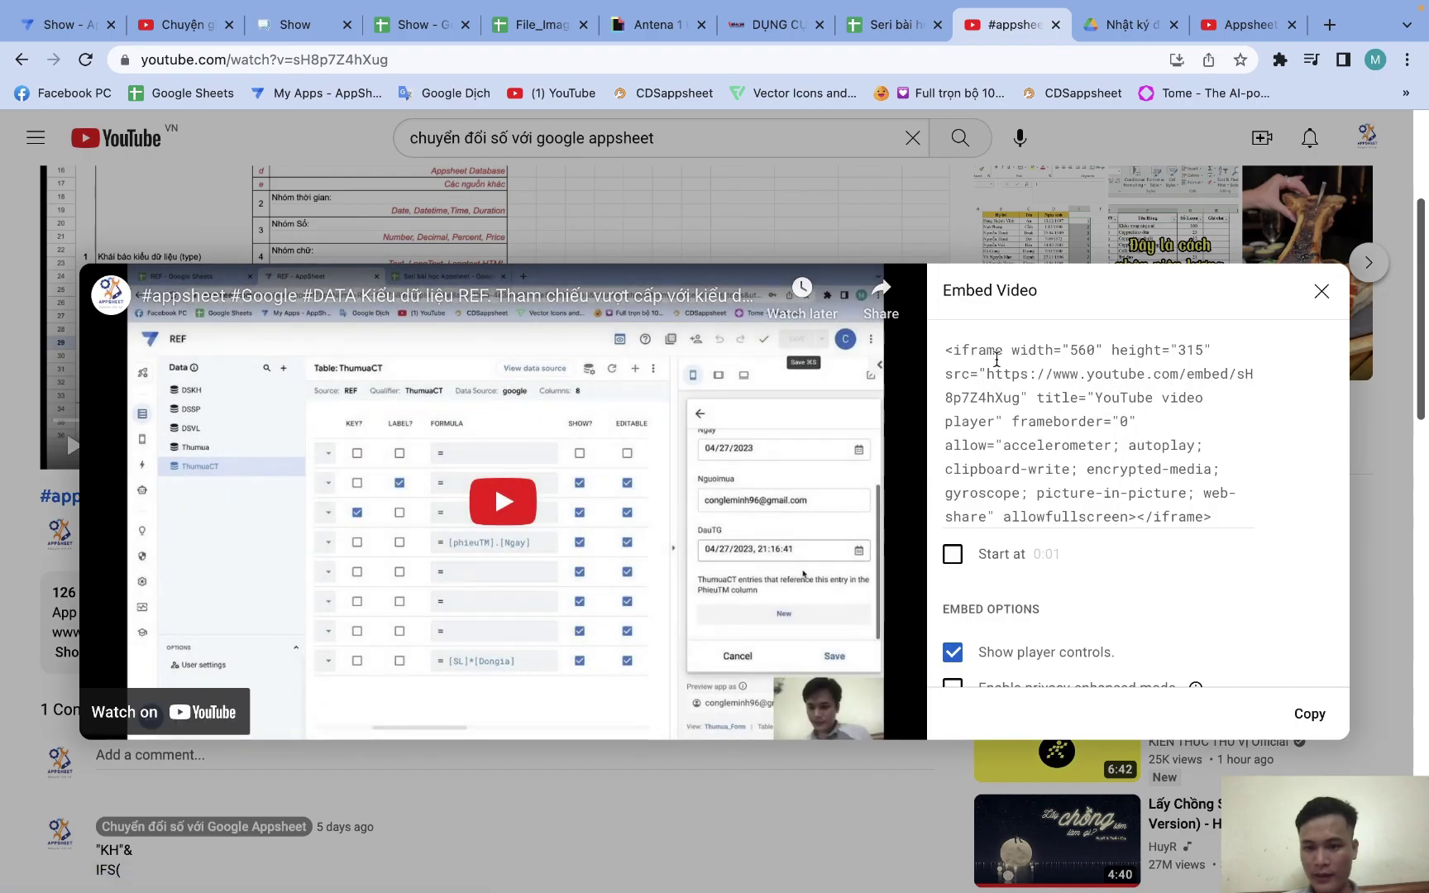
pyautogui.scroll(-2, 1089, 463)
pyautogui.scroll(2, 1086, 399)
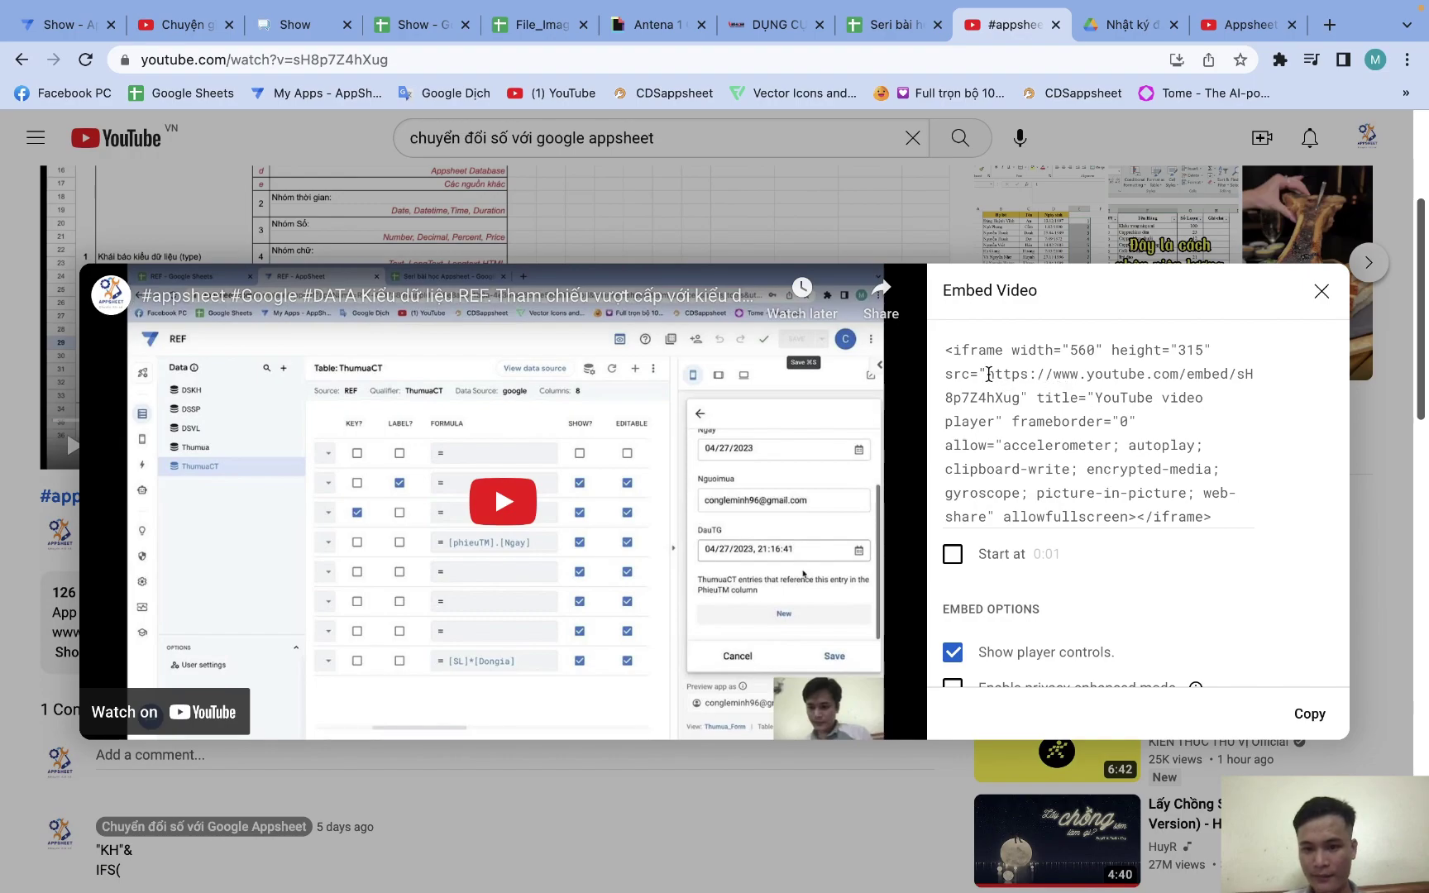
pyautogui.moveTo(982, 373); pyautogui.dragTo(1040, 391)
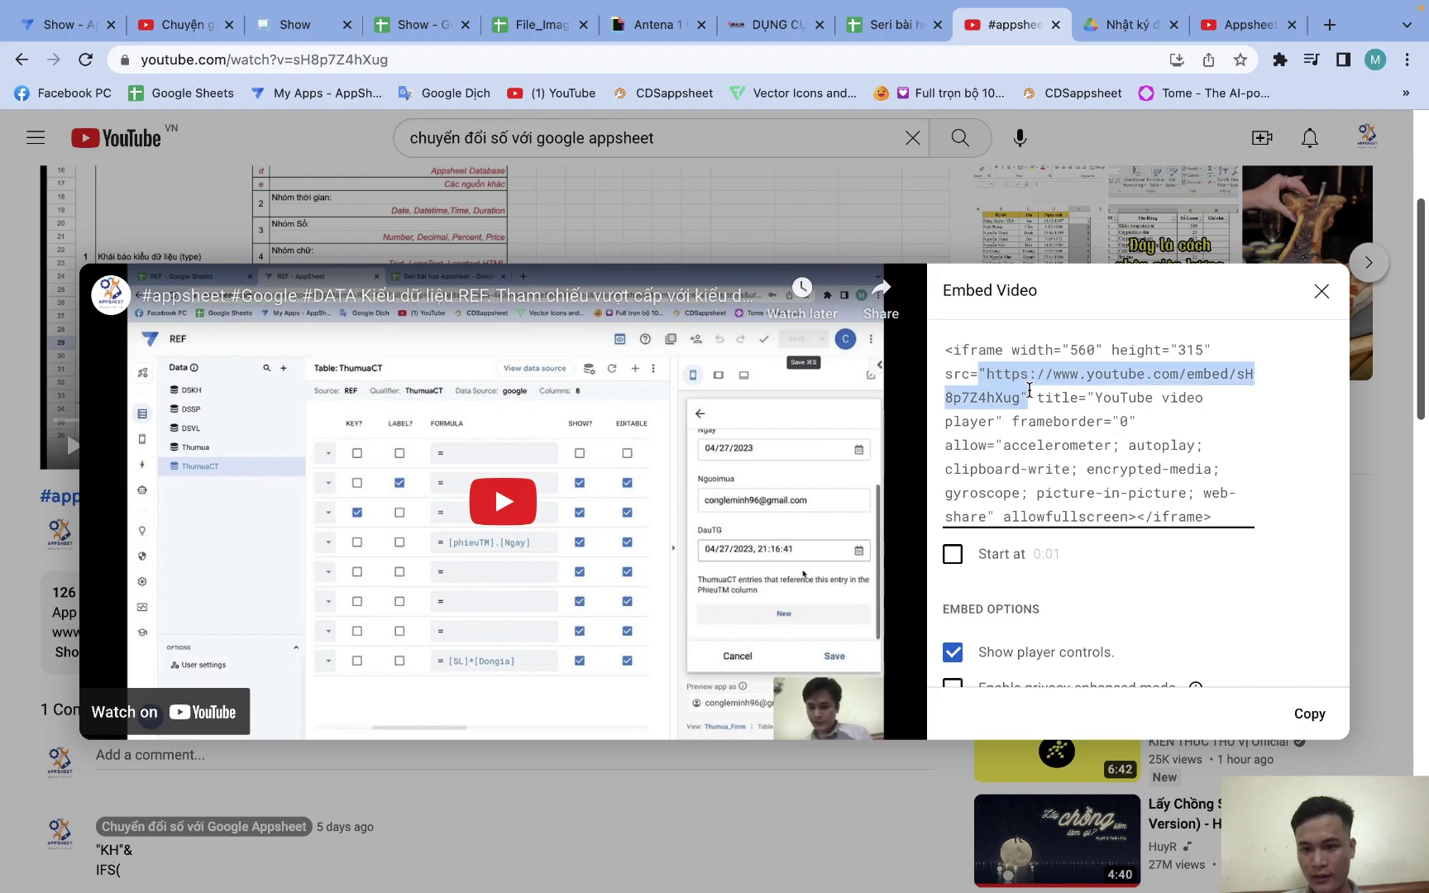
pyautogui.tripleClick(1032, 386)
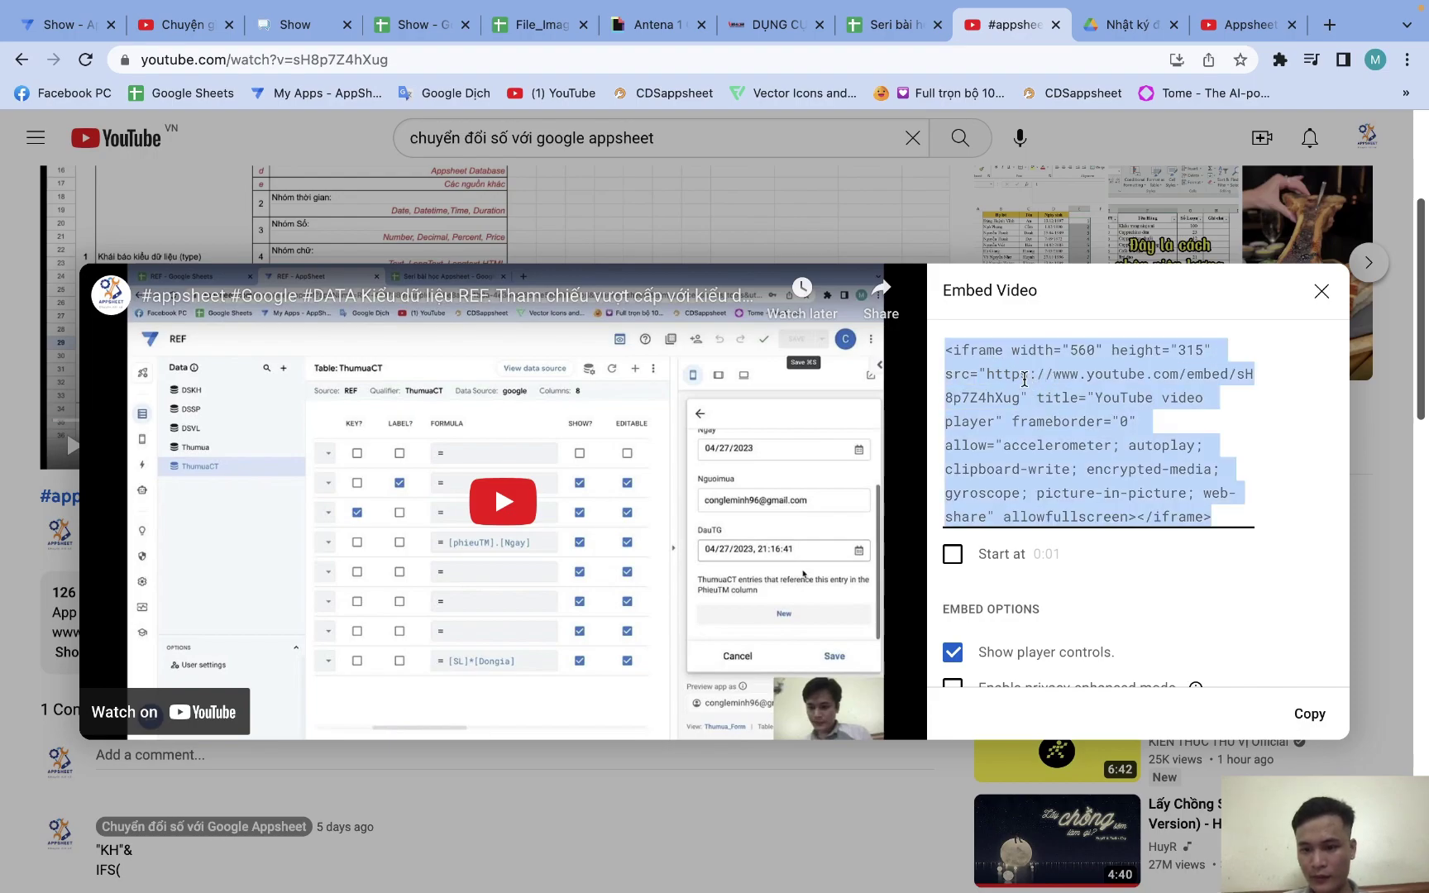
pyautogui.rightClick(1024, 379)
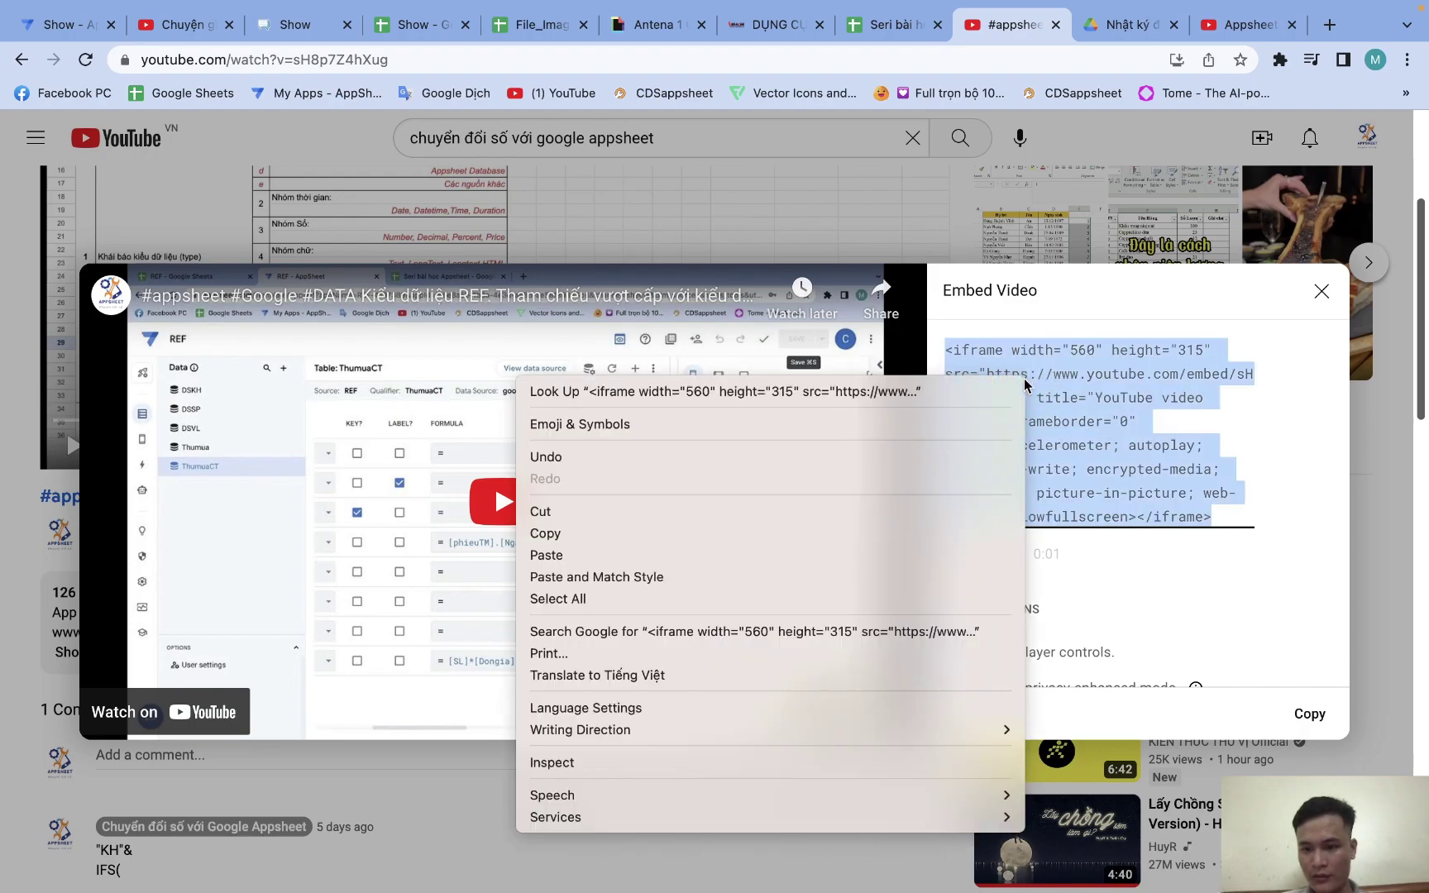
pyautogui.click(779, 533)
# Return to AppSheet and replace the Thongtinchung column's content expression with the copied iframe code
pyautogui.click(62, 24)
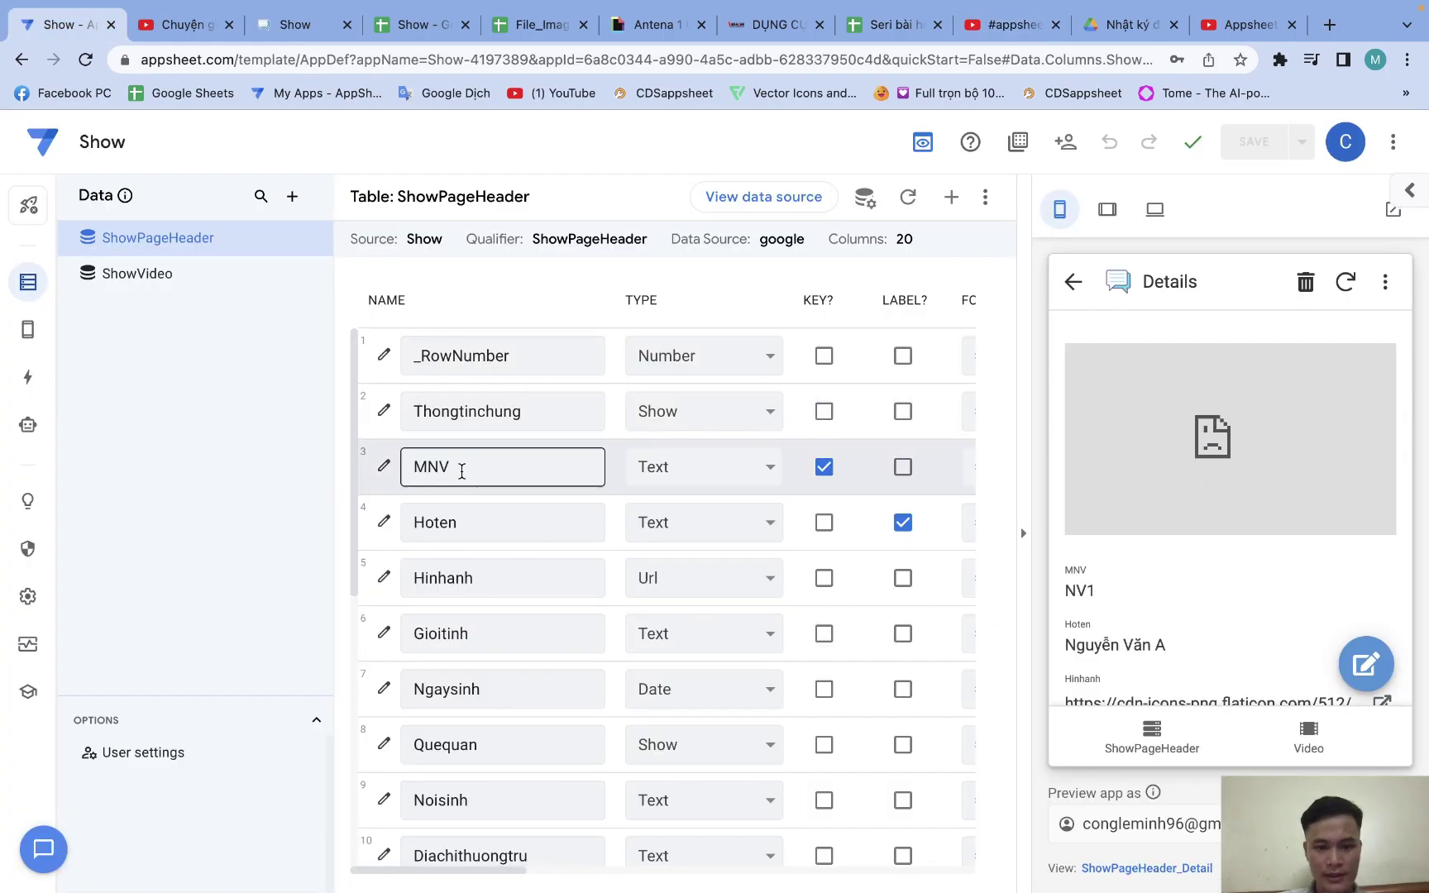
pyautogui.click(384, 410)
pyautogui.click(685, 654)
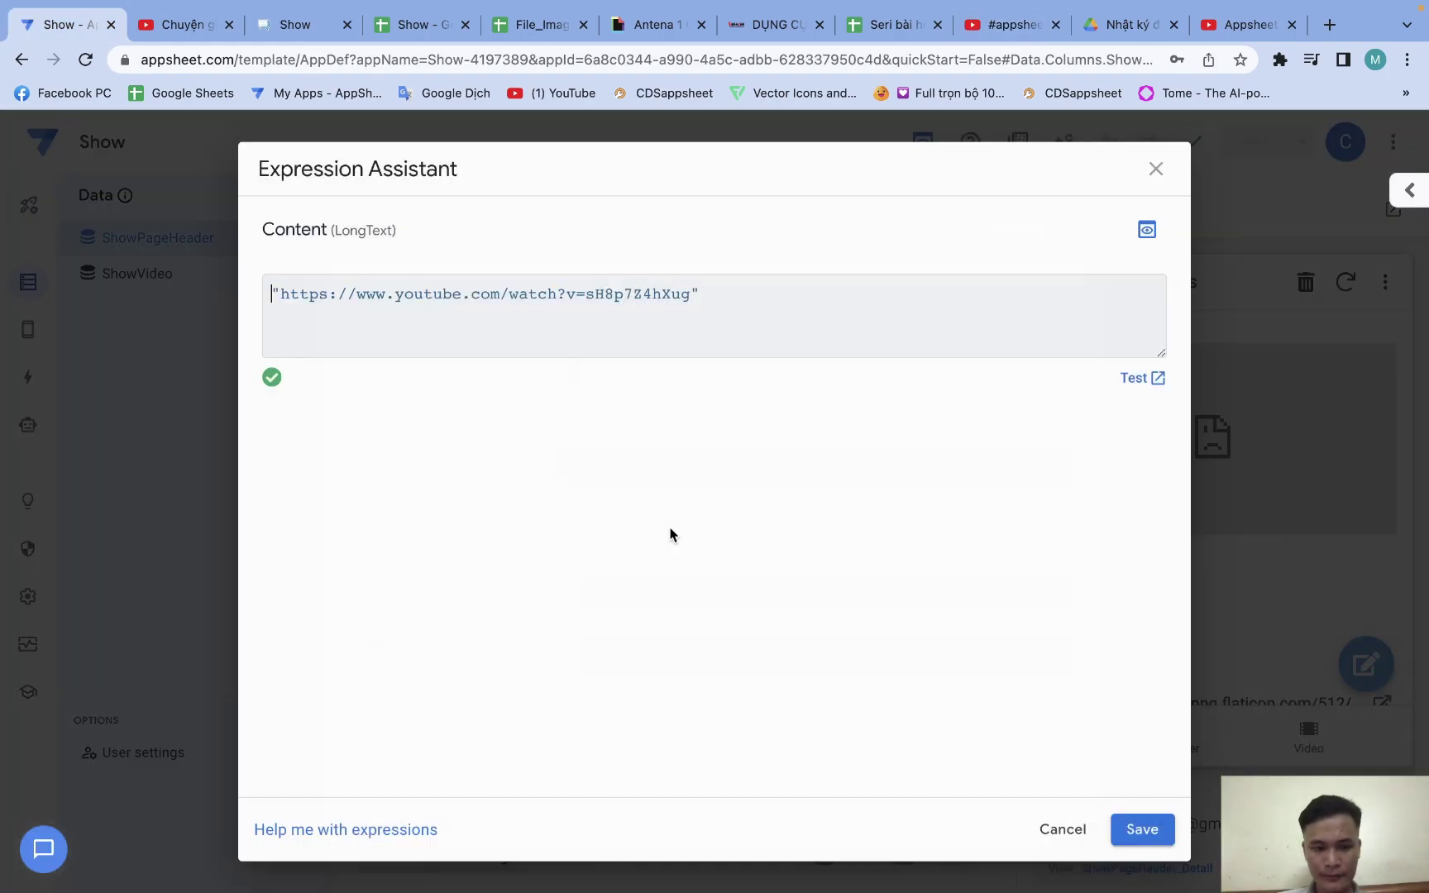
pyautogui.hotkey('ctrl', 'a')
pyautogui.hotkey('ctrl', 'v')
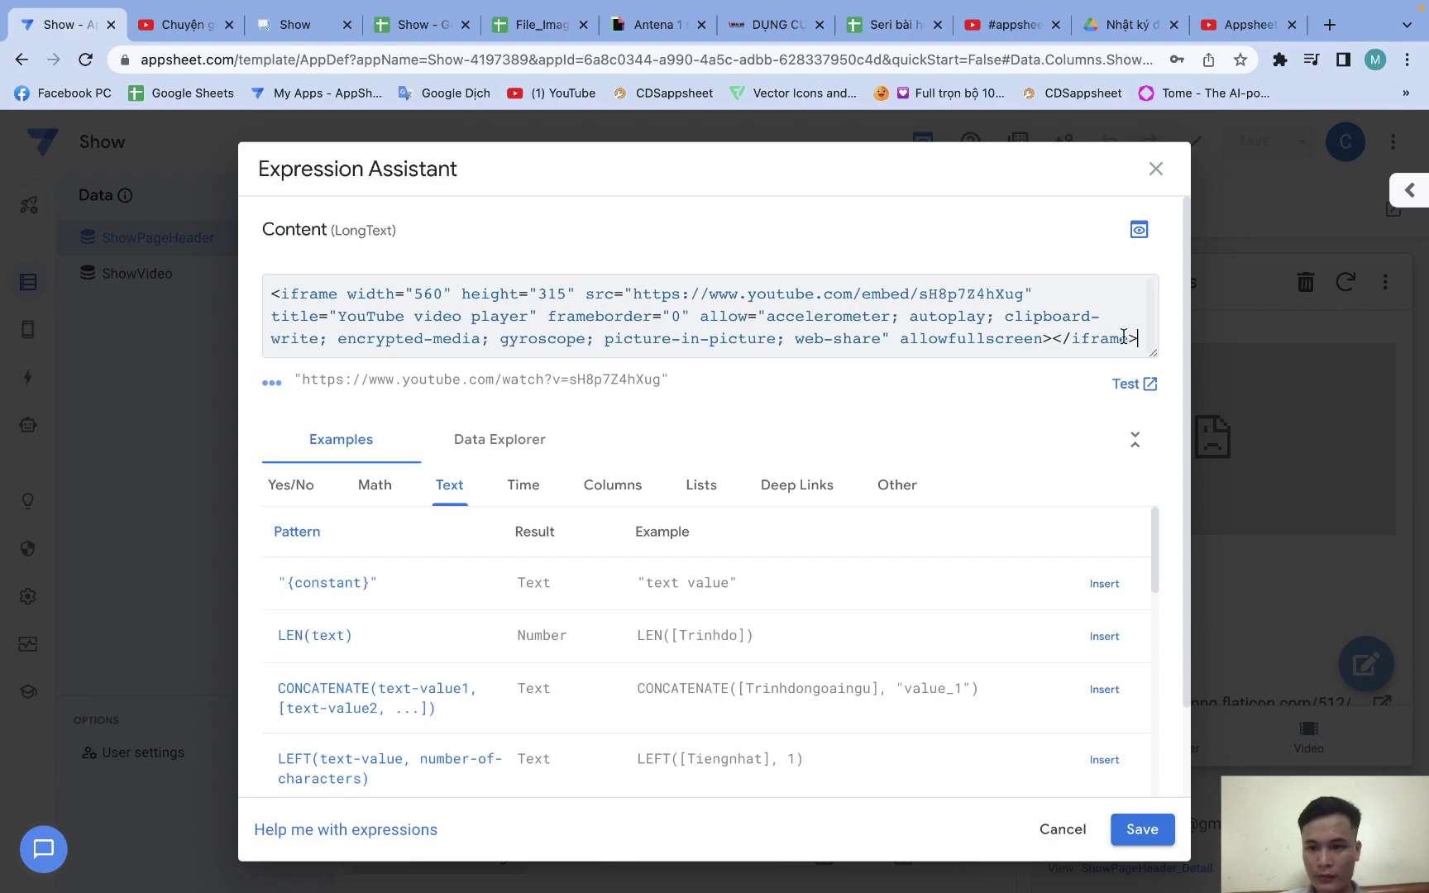
pyautogui.moveTo(1136, 339); pyautogui.dragTo(1023, 292)
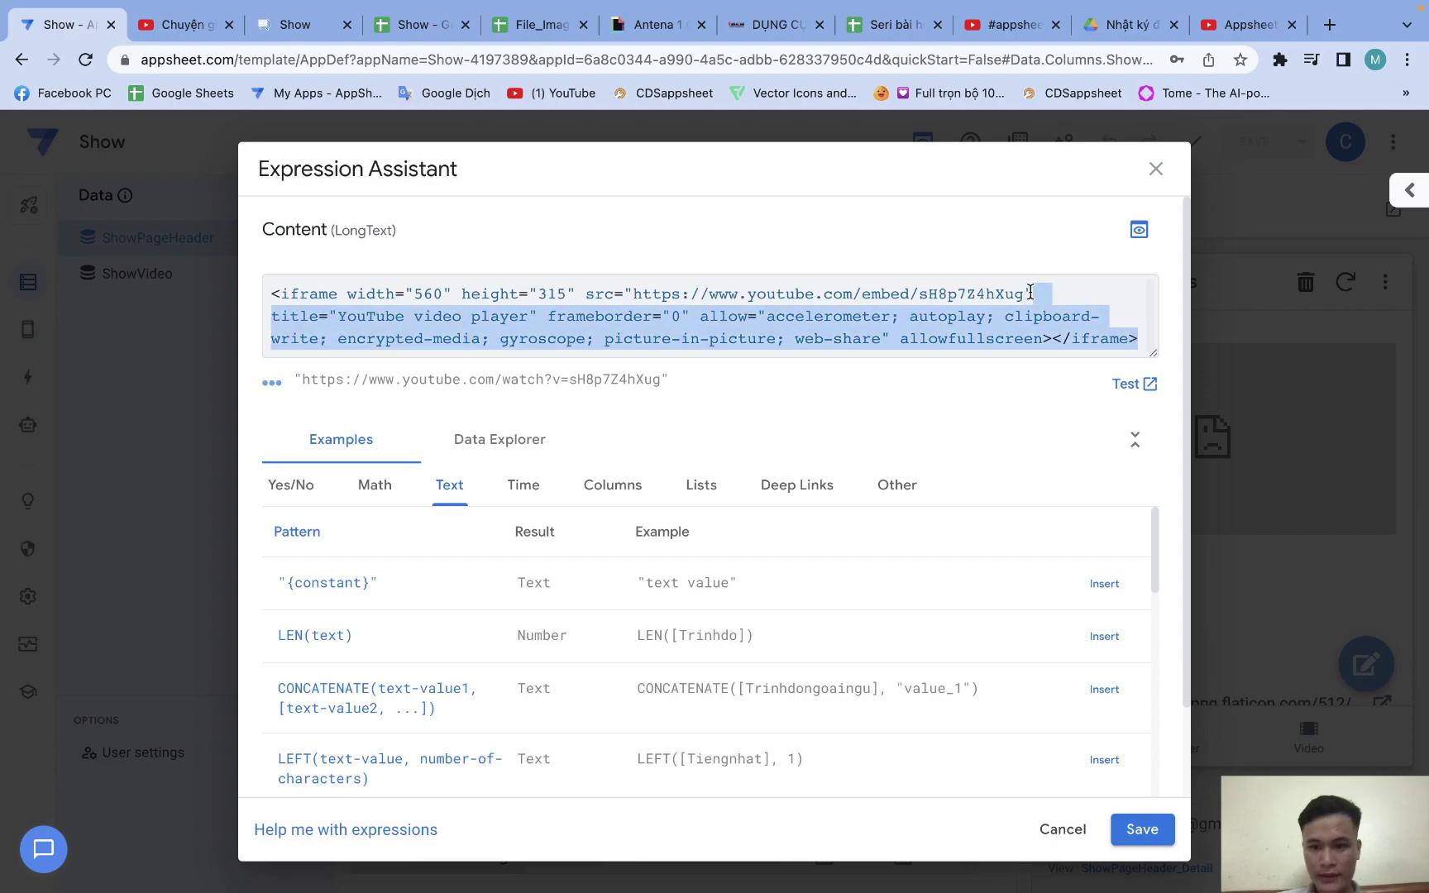
pyautogui.press('BackSpace')
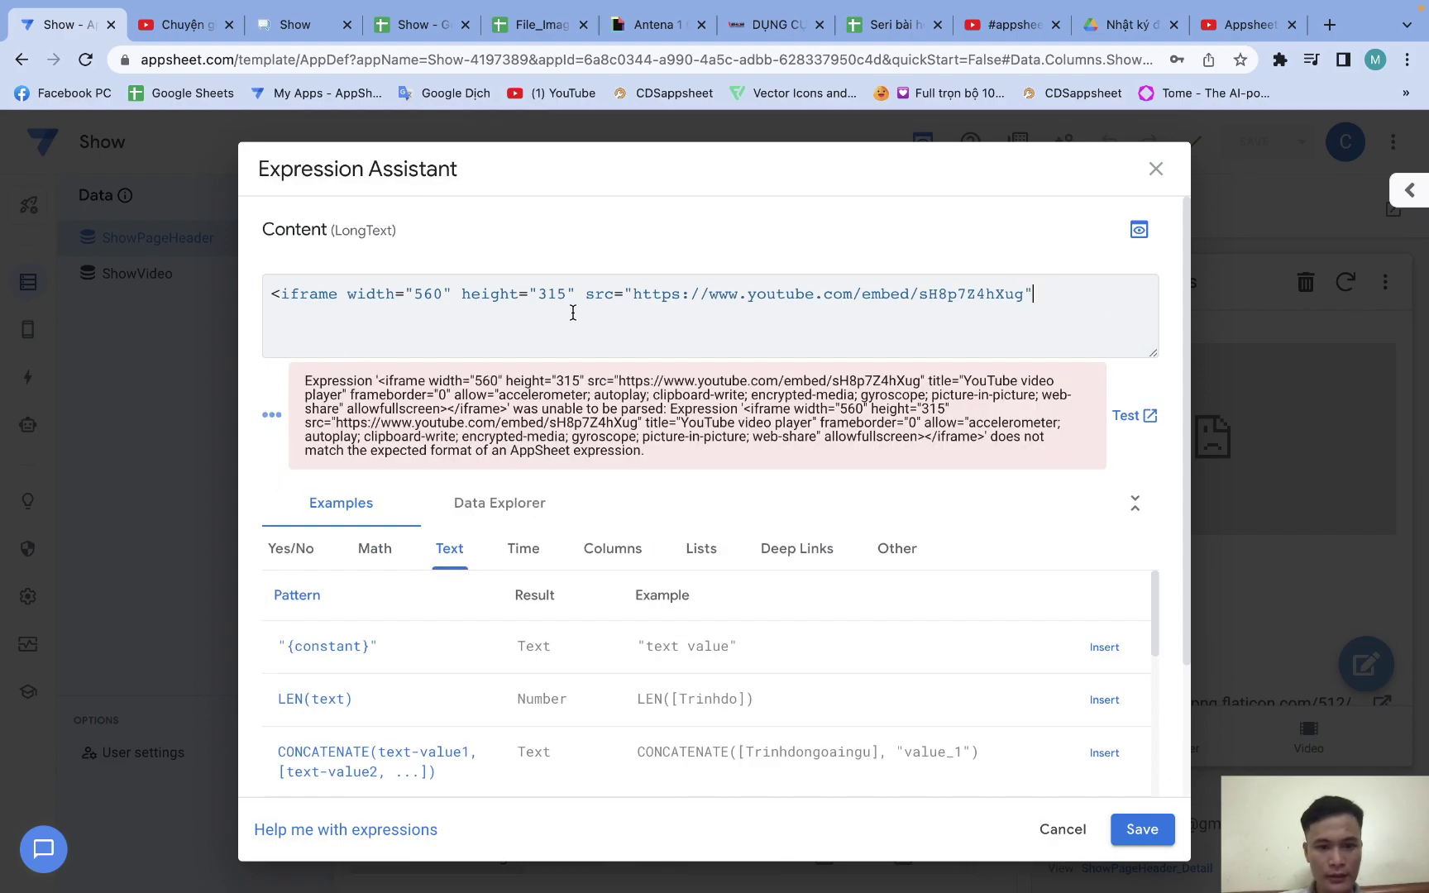
pyautogui.moveTo(625, 293); pyautogui.dragTo(254, 296)
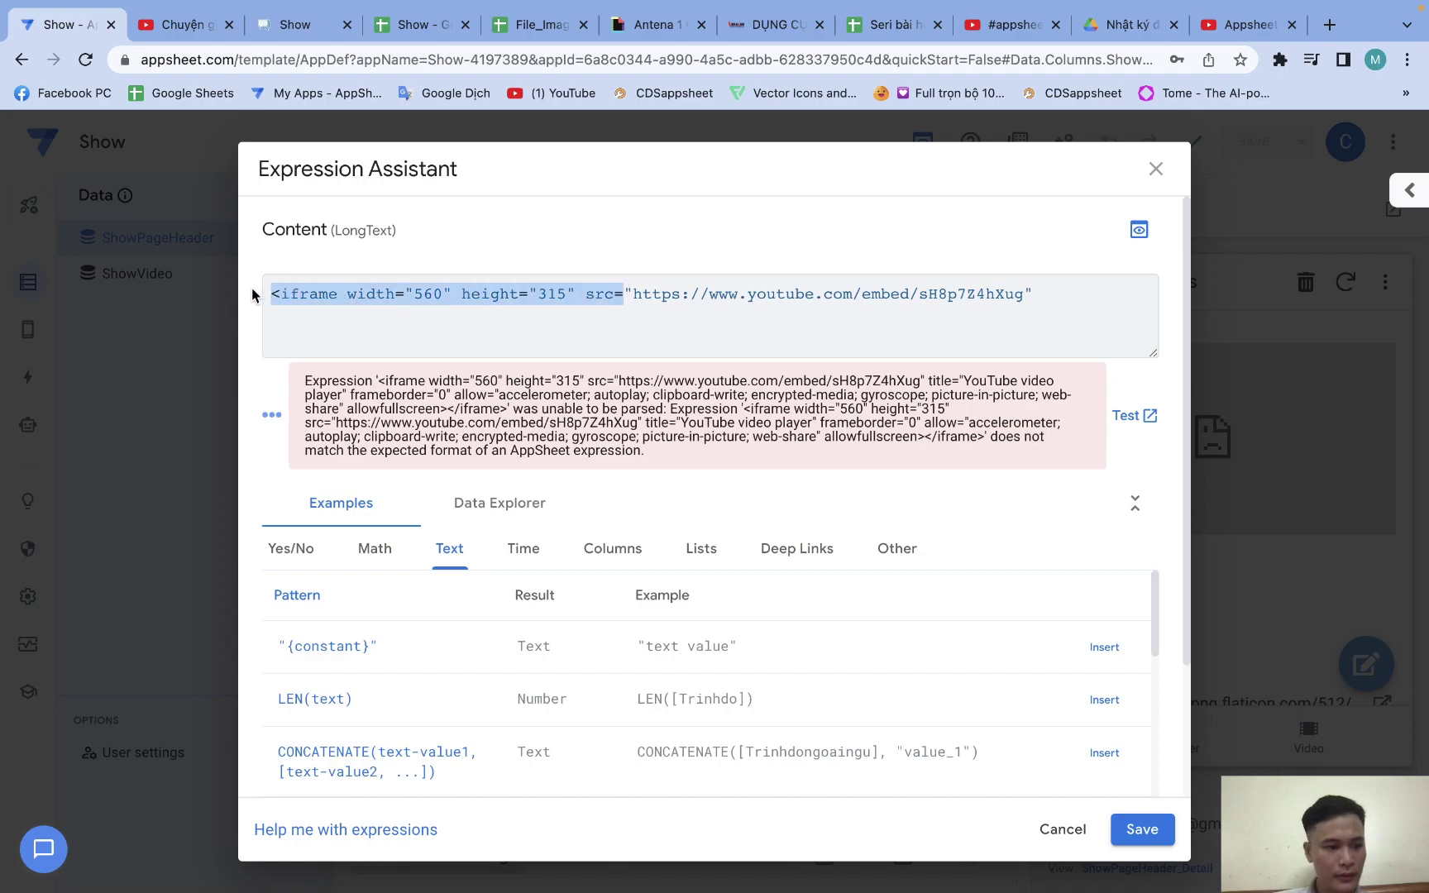
pyautogui.press('BackSpace')
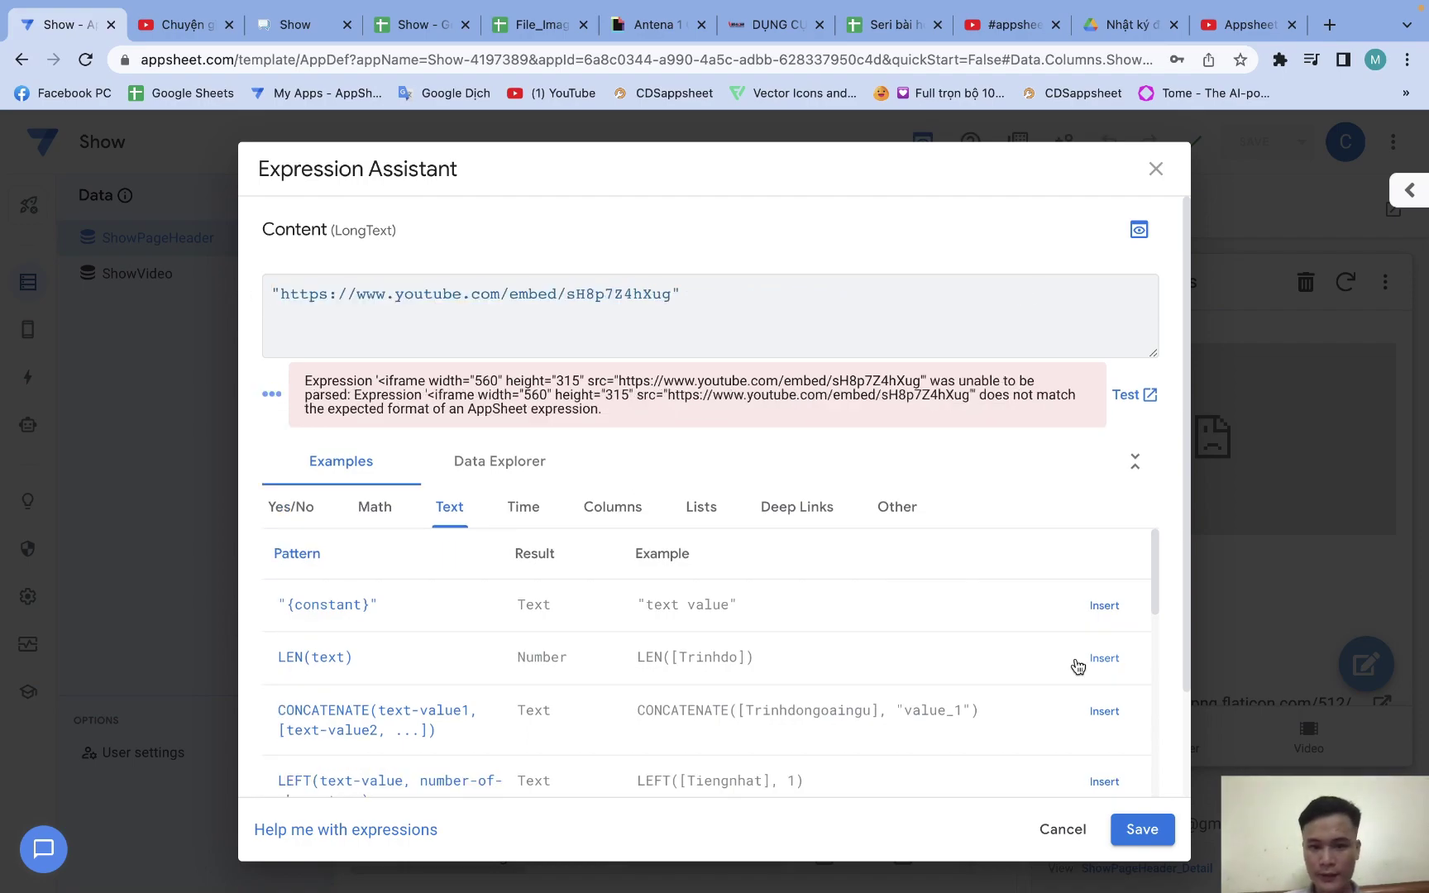
pyautogui.click(1142, 828)
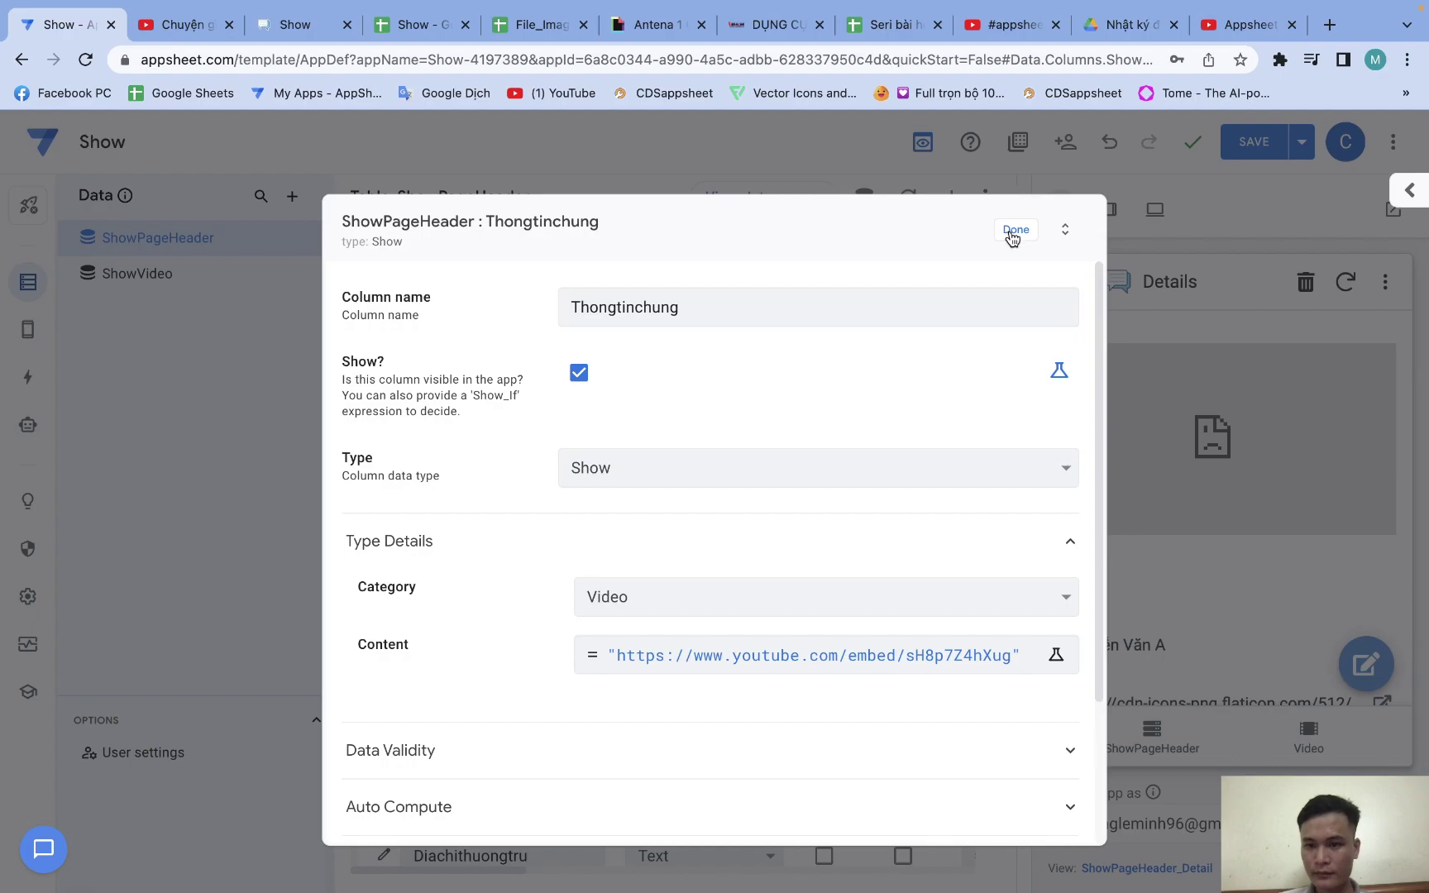
pyautogui.click(1014, 232)
pyautogui.click(1247, 142)
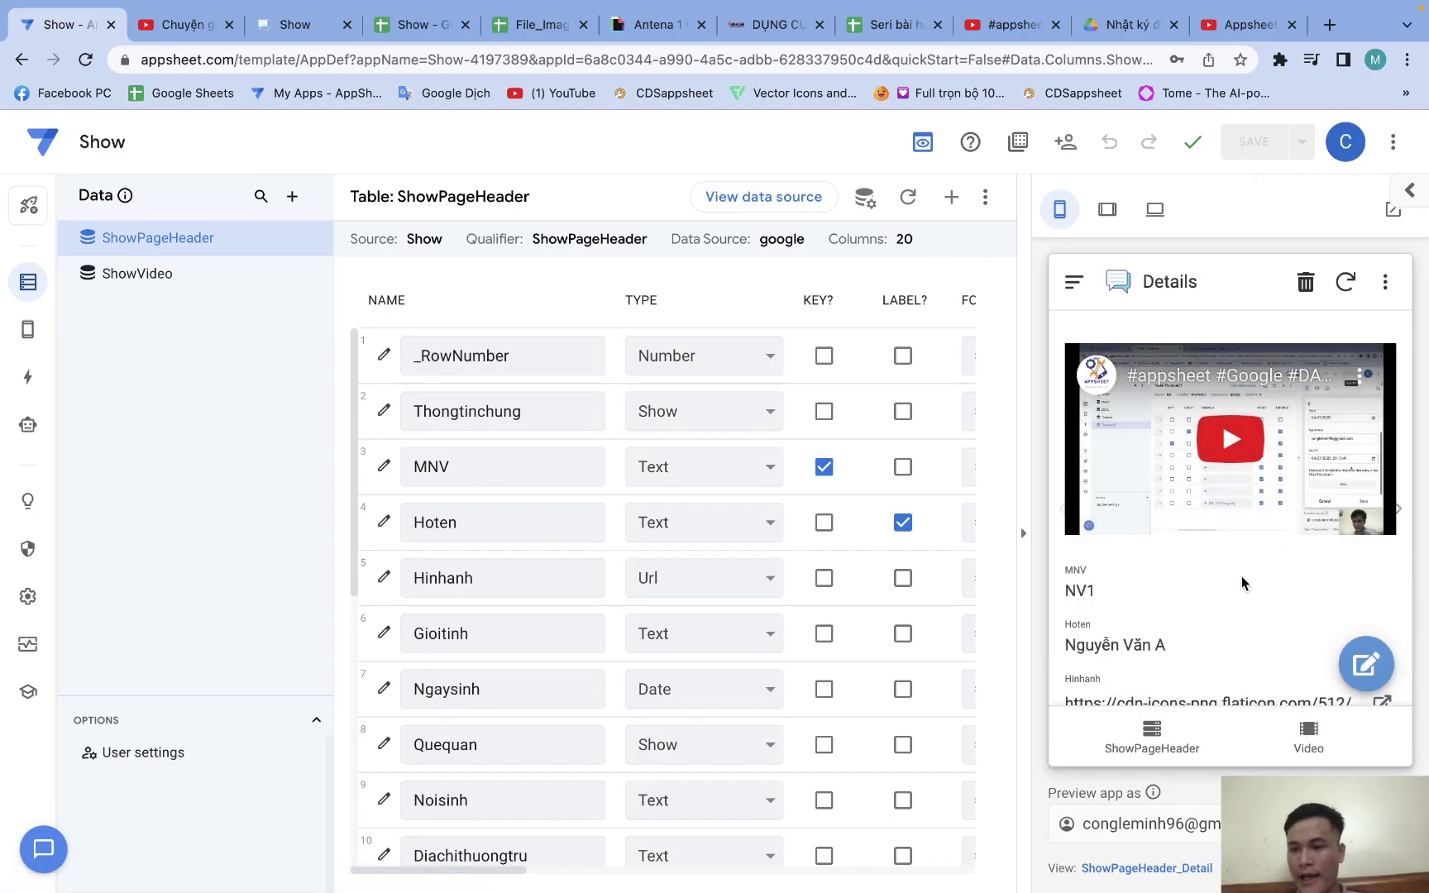
# Play and pause the embedded video in the record's details, and review the Thongtinchung column's category and content settings
pyautogui.click(1232, 446)
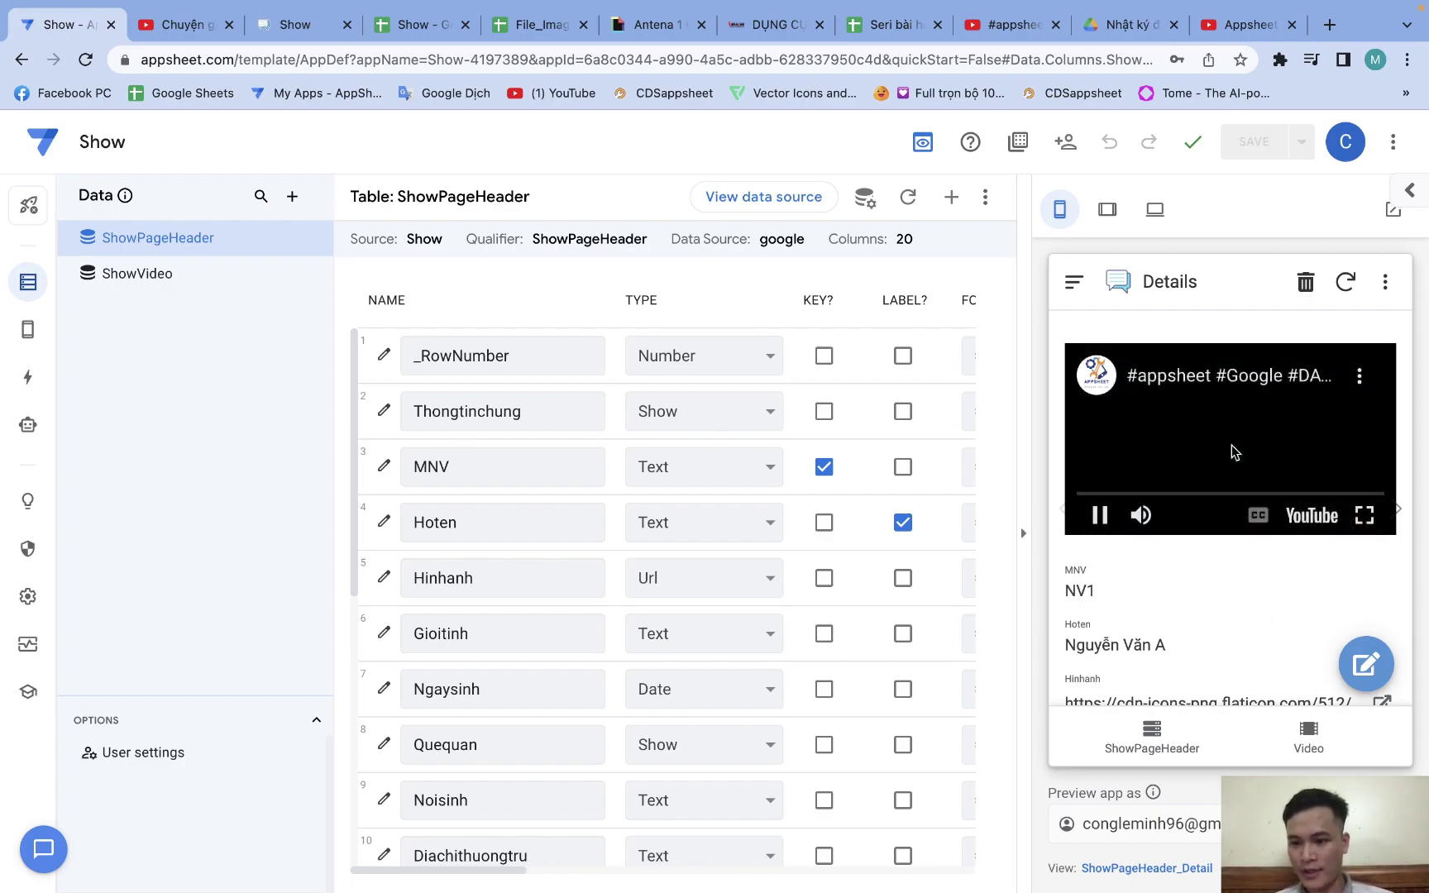
pyautogui.click(1102, 517)
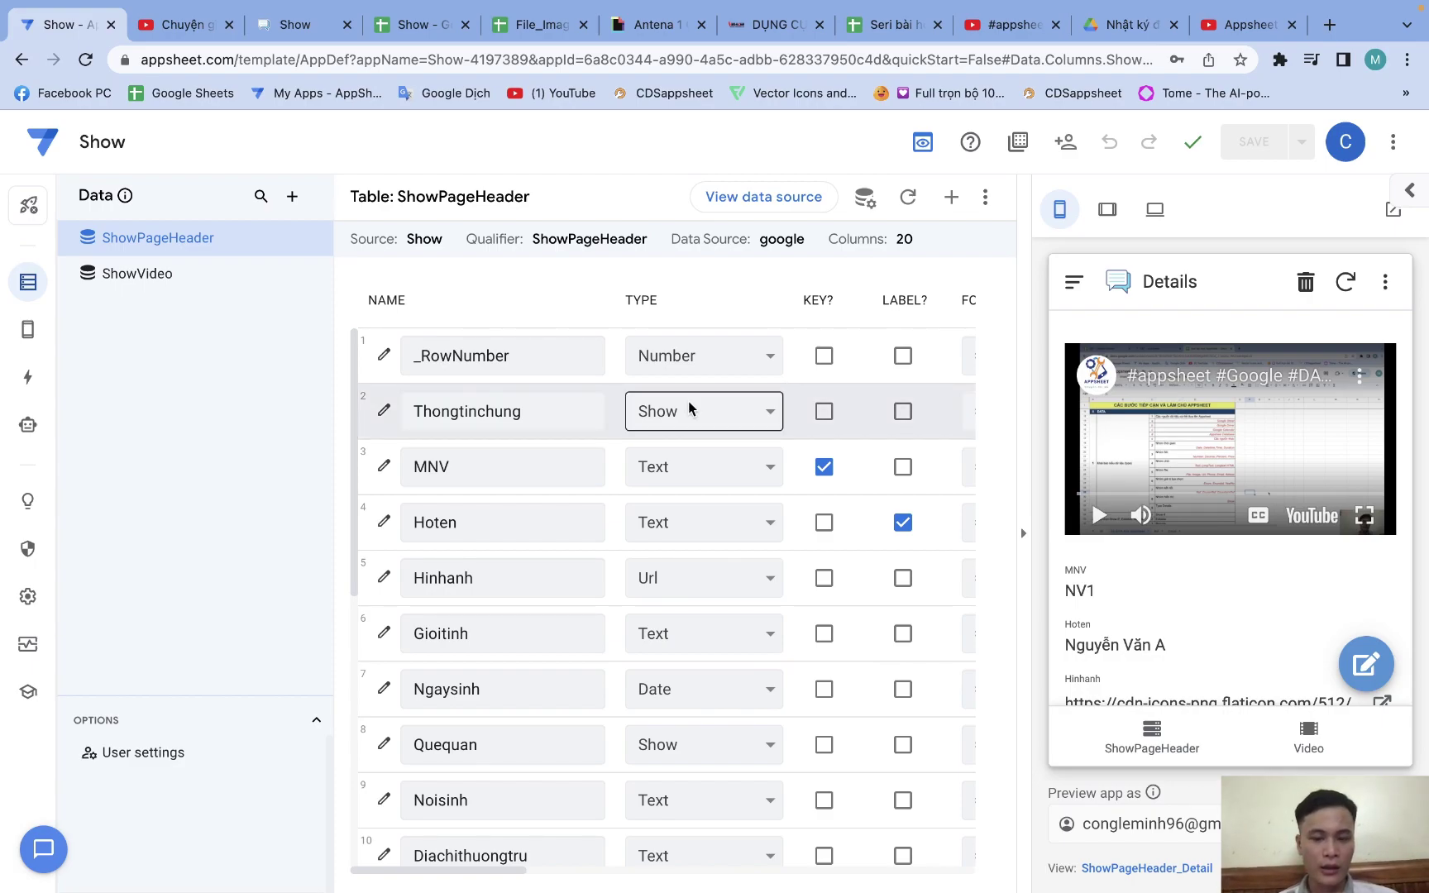
pyautogui.click(384, 411)
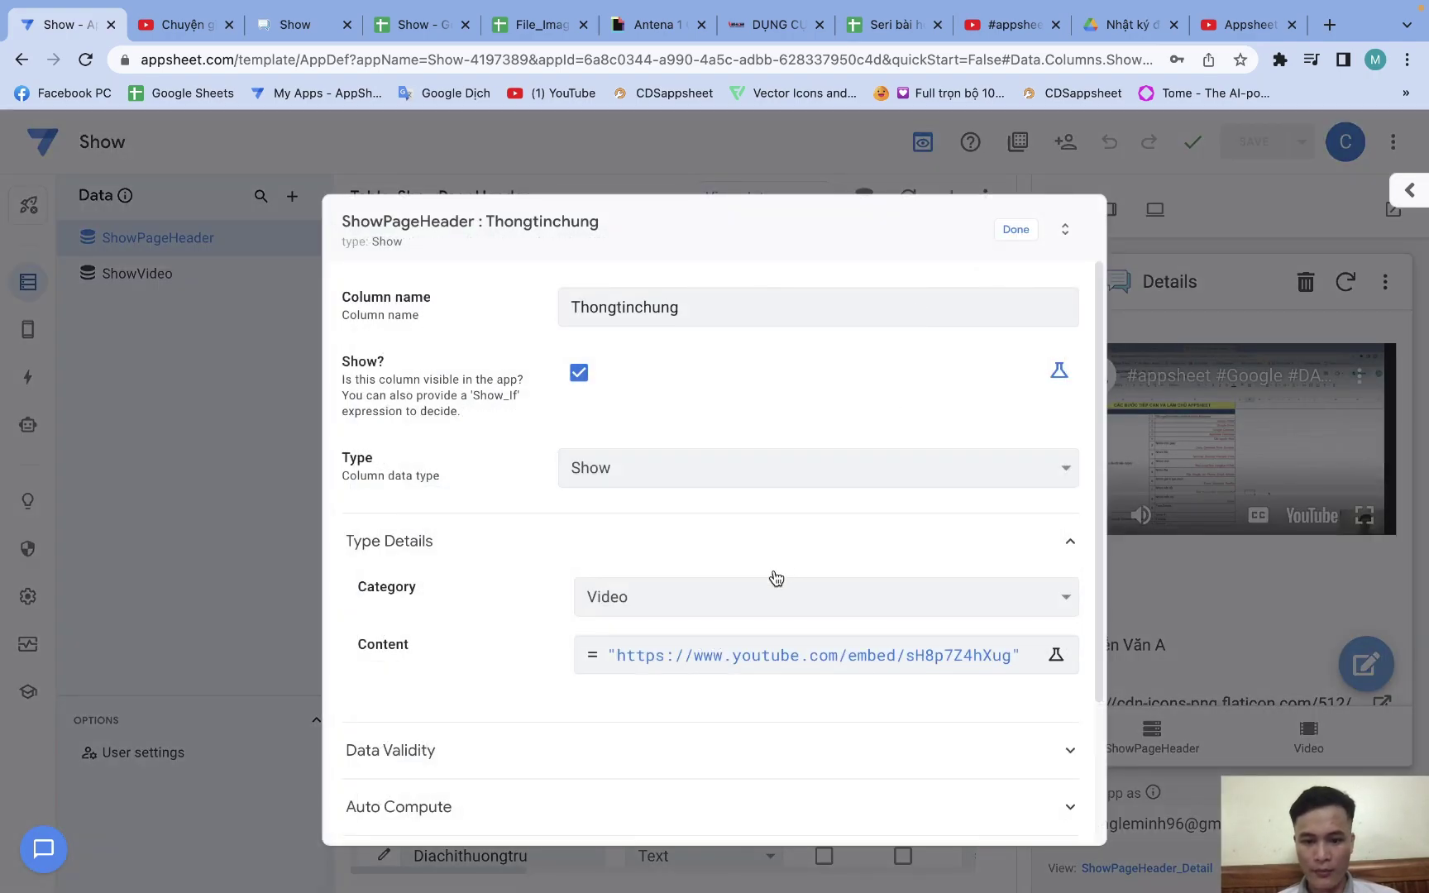
pyautogui.click(764, 602)
pyautogui.click(773, 599)
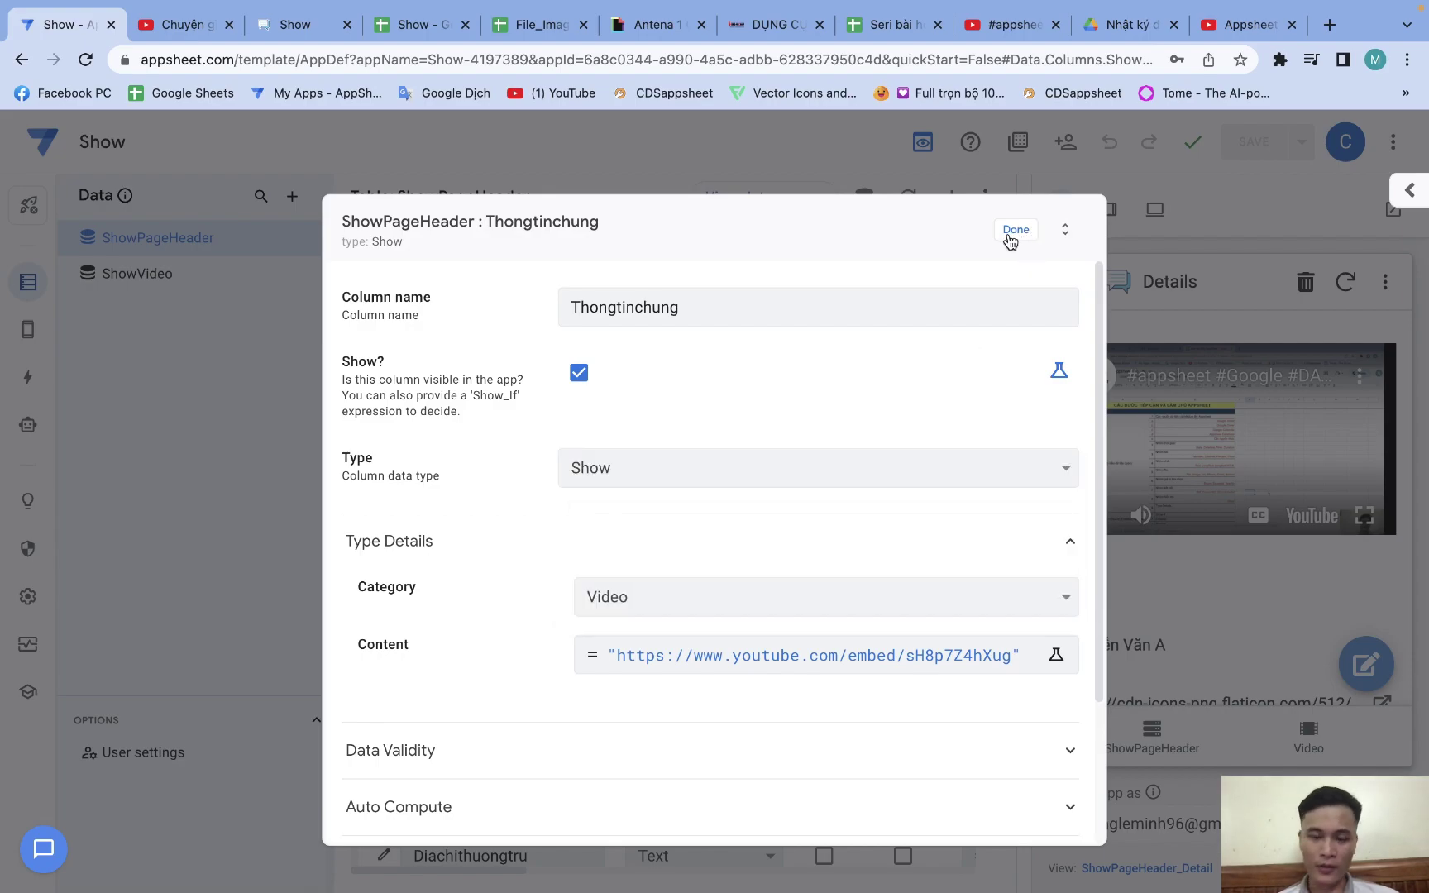
pyautogui.click(1010, 233)
# Open the ShowVideo table and examine the settings of its Video column
pyautogui.click(183, 289)
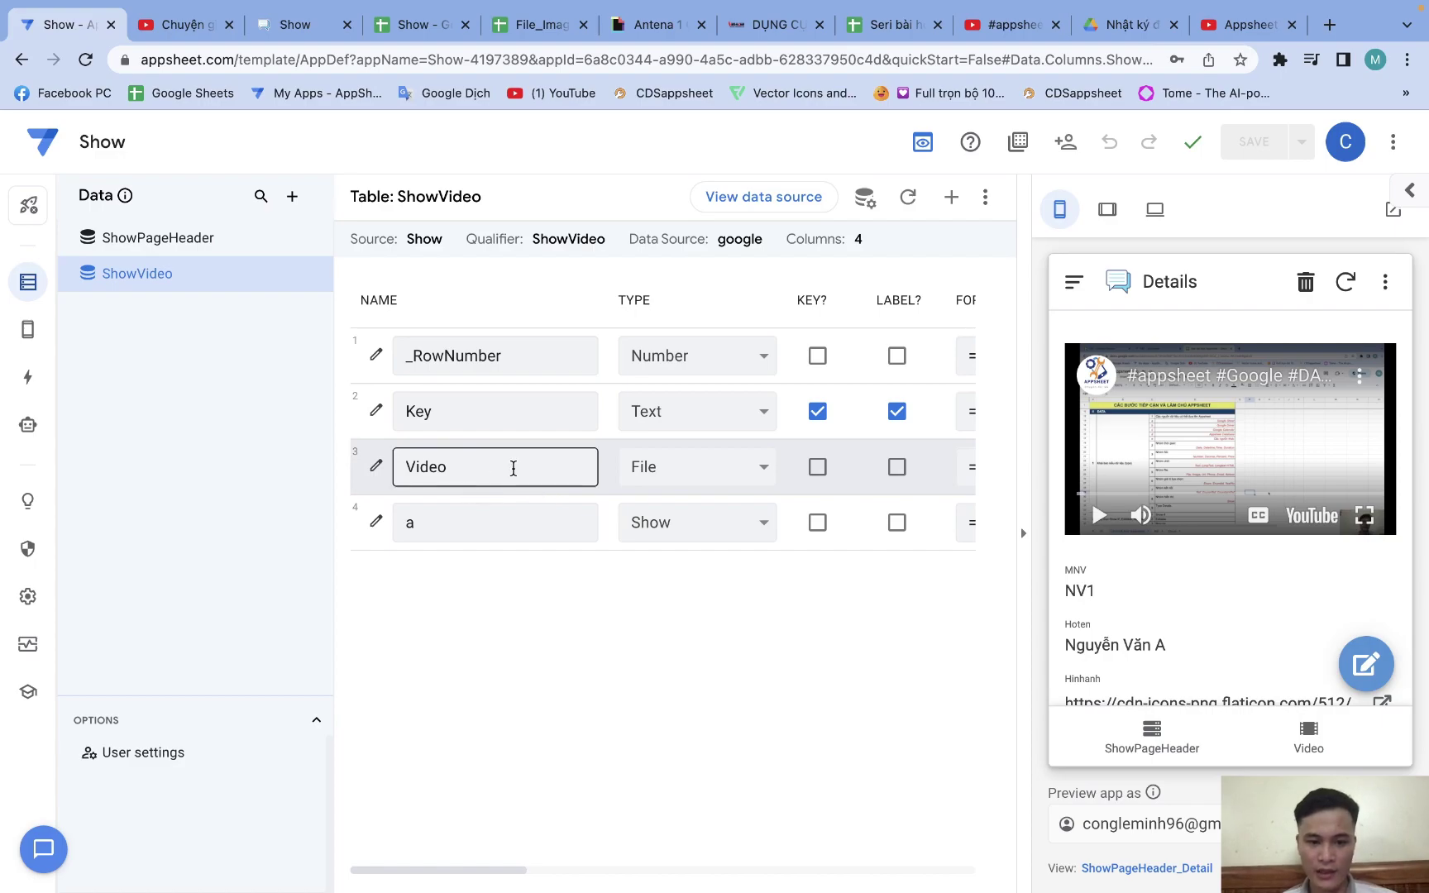
pyautogui.doubleClick(460, 470)
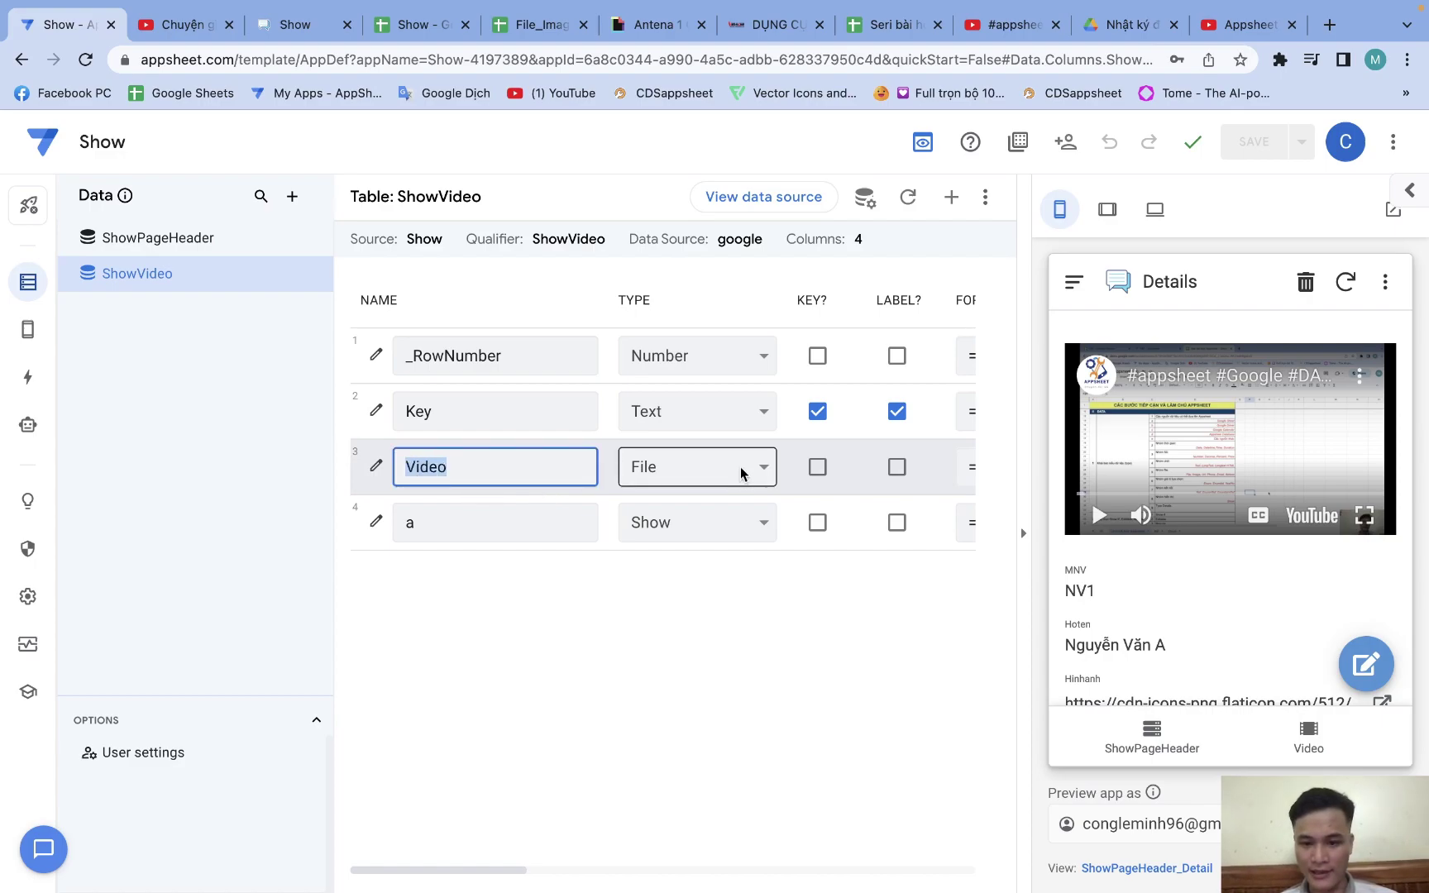
pyautogui.hscroll(5, 740, 473)
pyautogui.hscroll(-5, 740, 473)
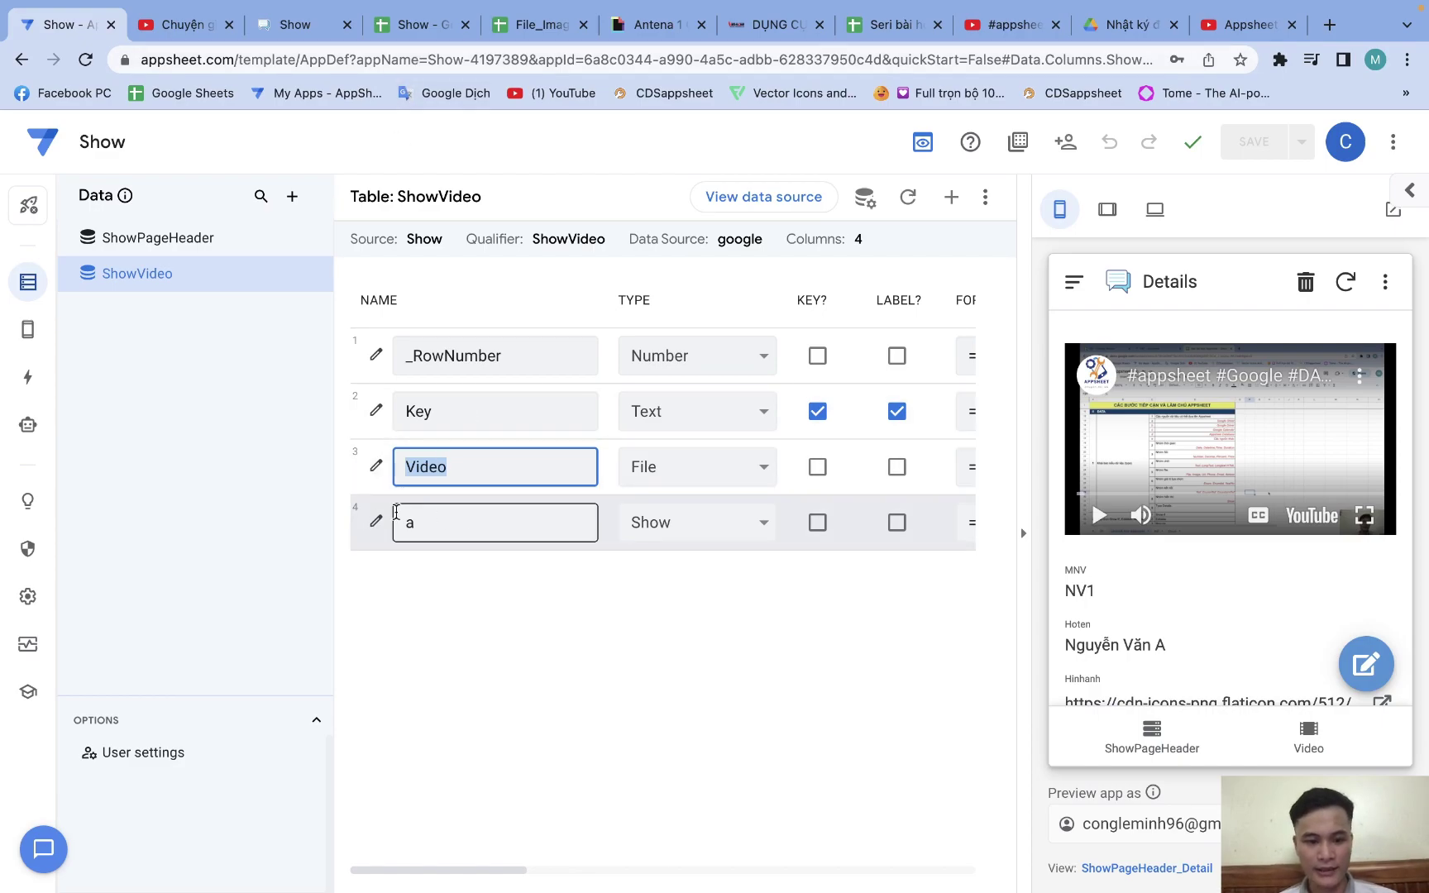
# Examine the category and content expression of the ShowVideo table's column a, and close its settings with the expression kept as is
pyautogui.click(373, 523)
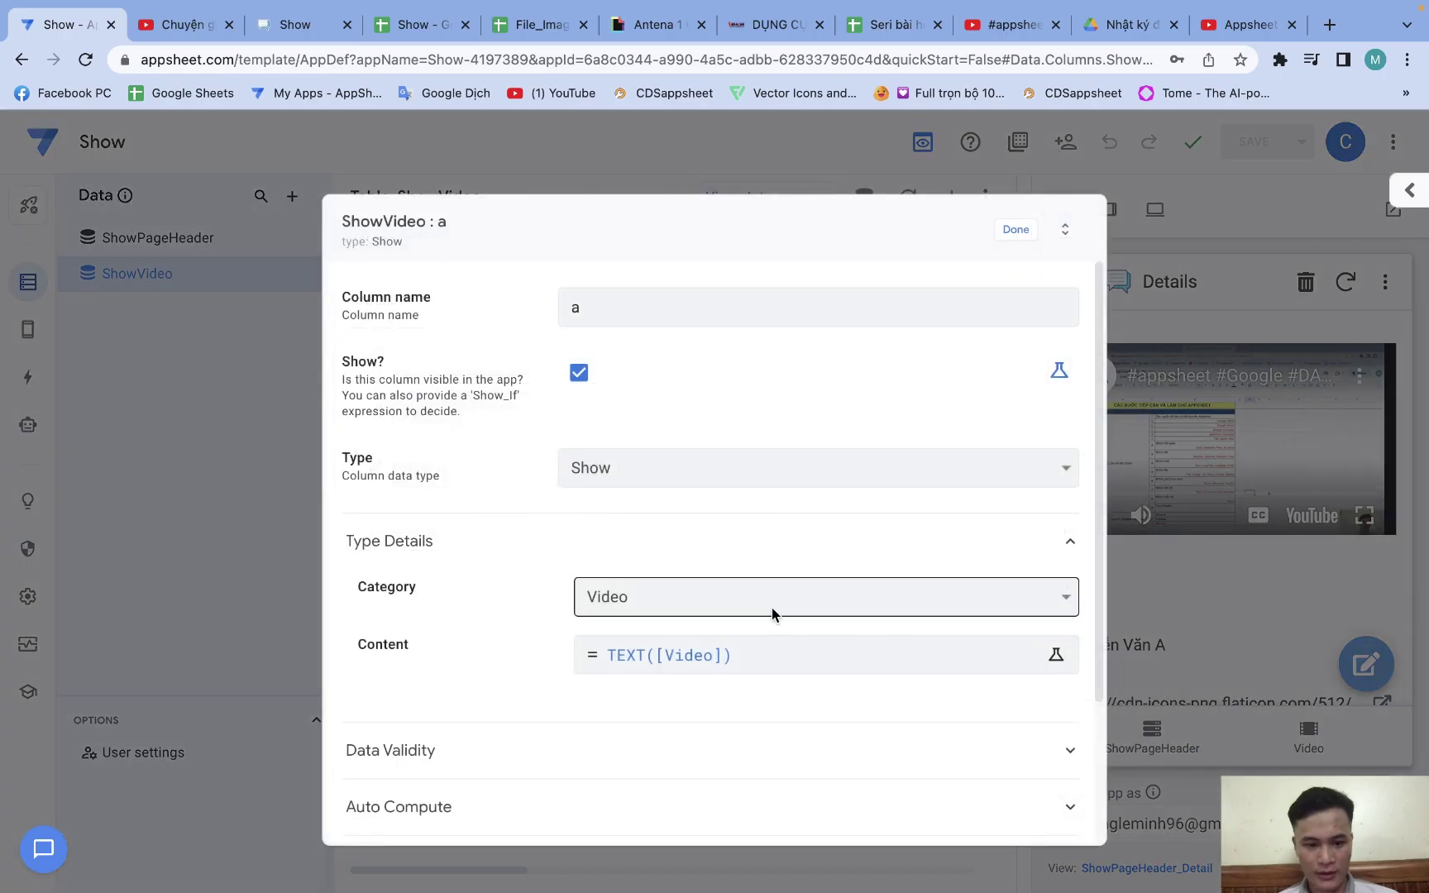
pyautogui.scroll(-1, 772, 607)
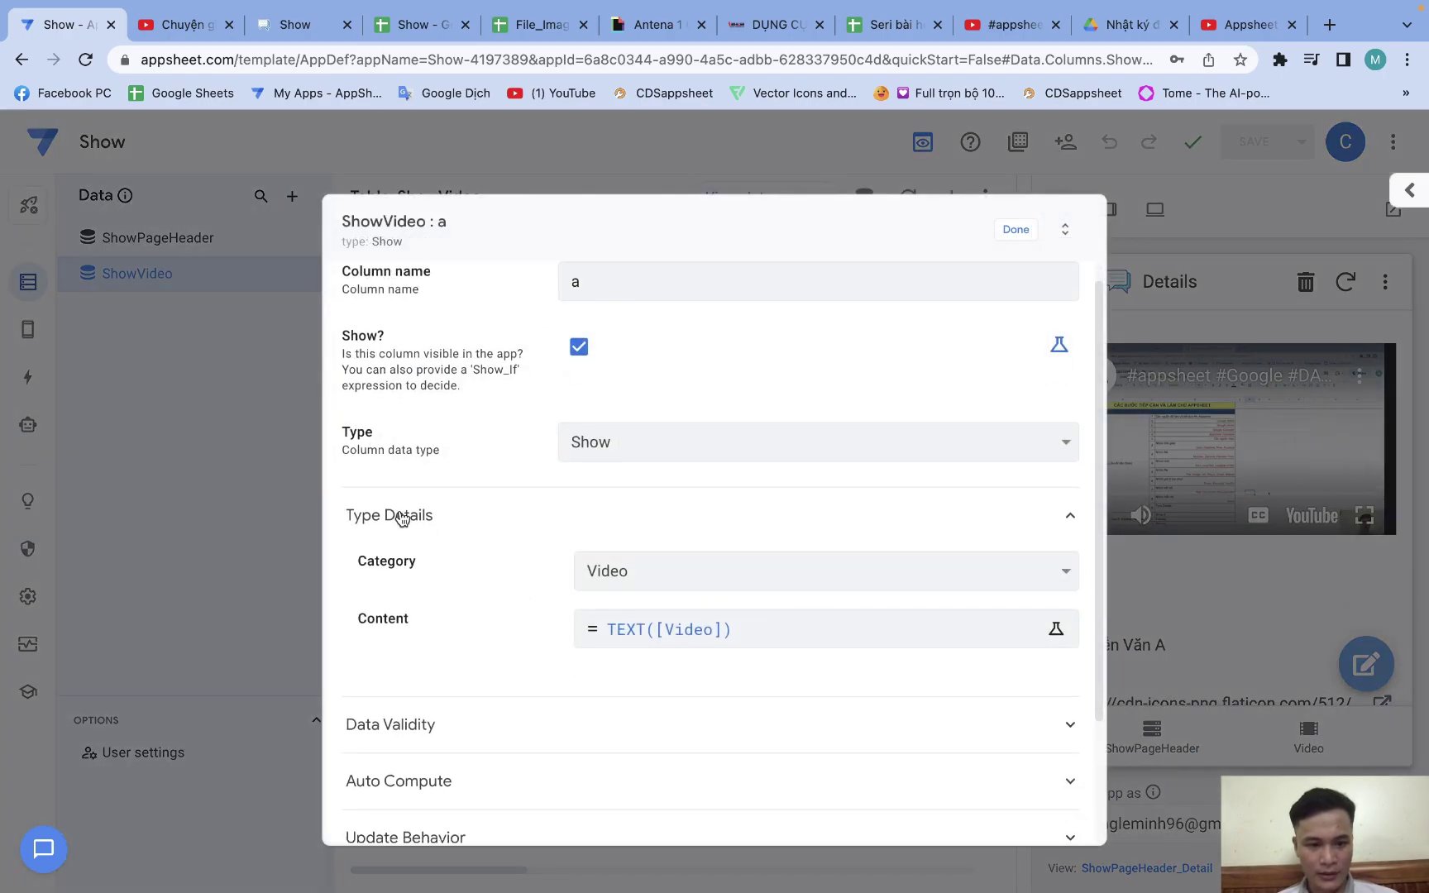
pyautogui.click(650, 580)
pyautogui.click(657, 576)
pyautogui.click(629, 632)
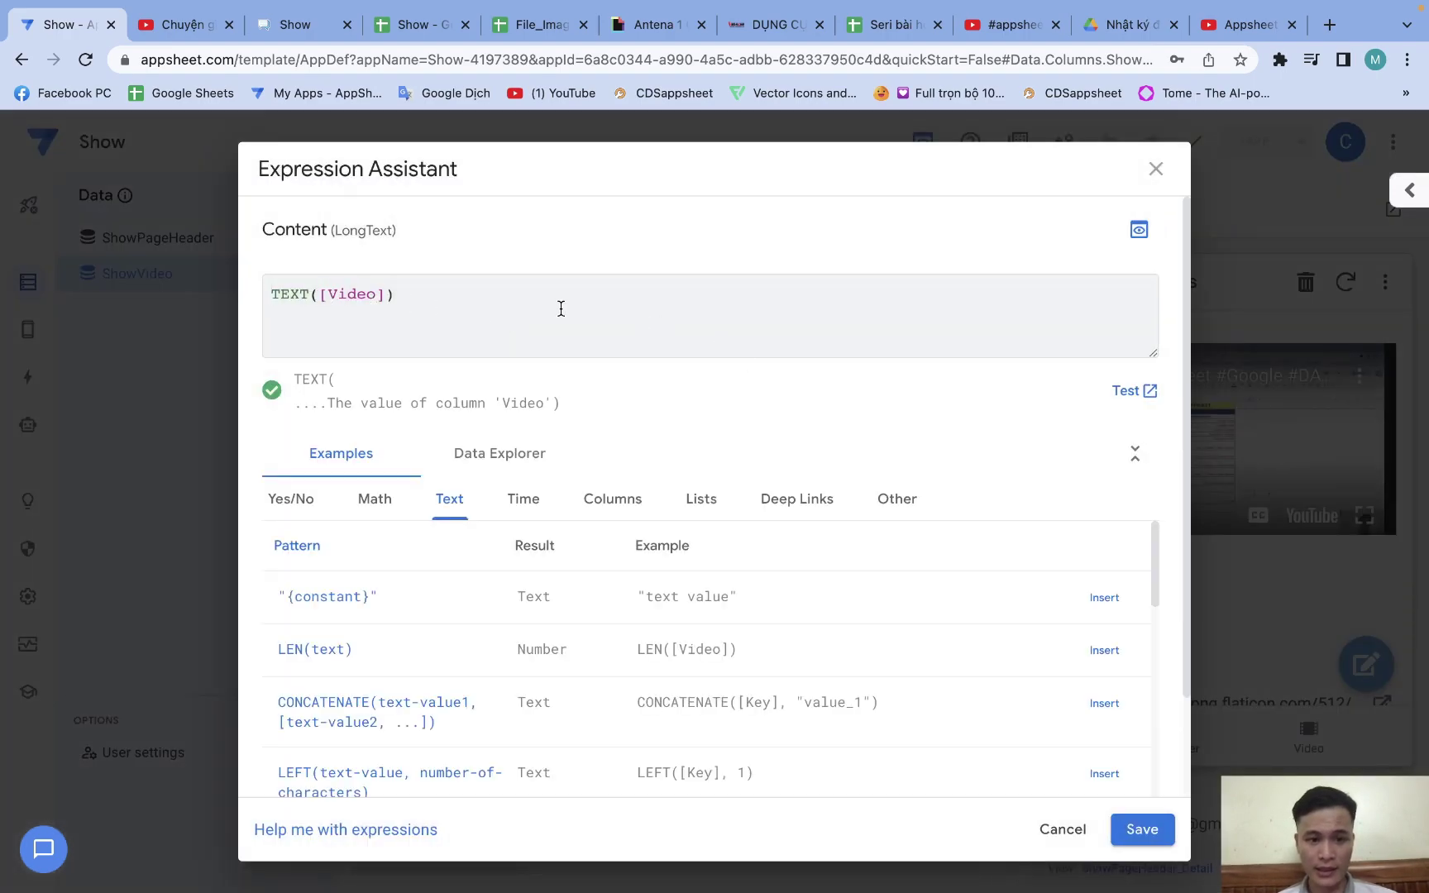
pyautogui.click(322, 302)
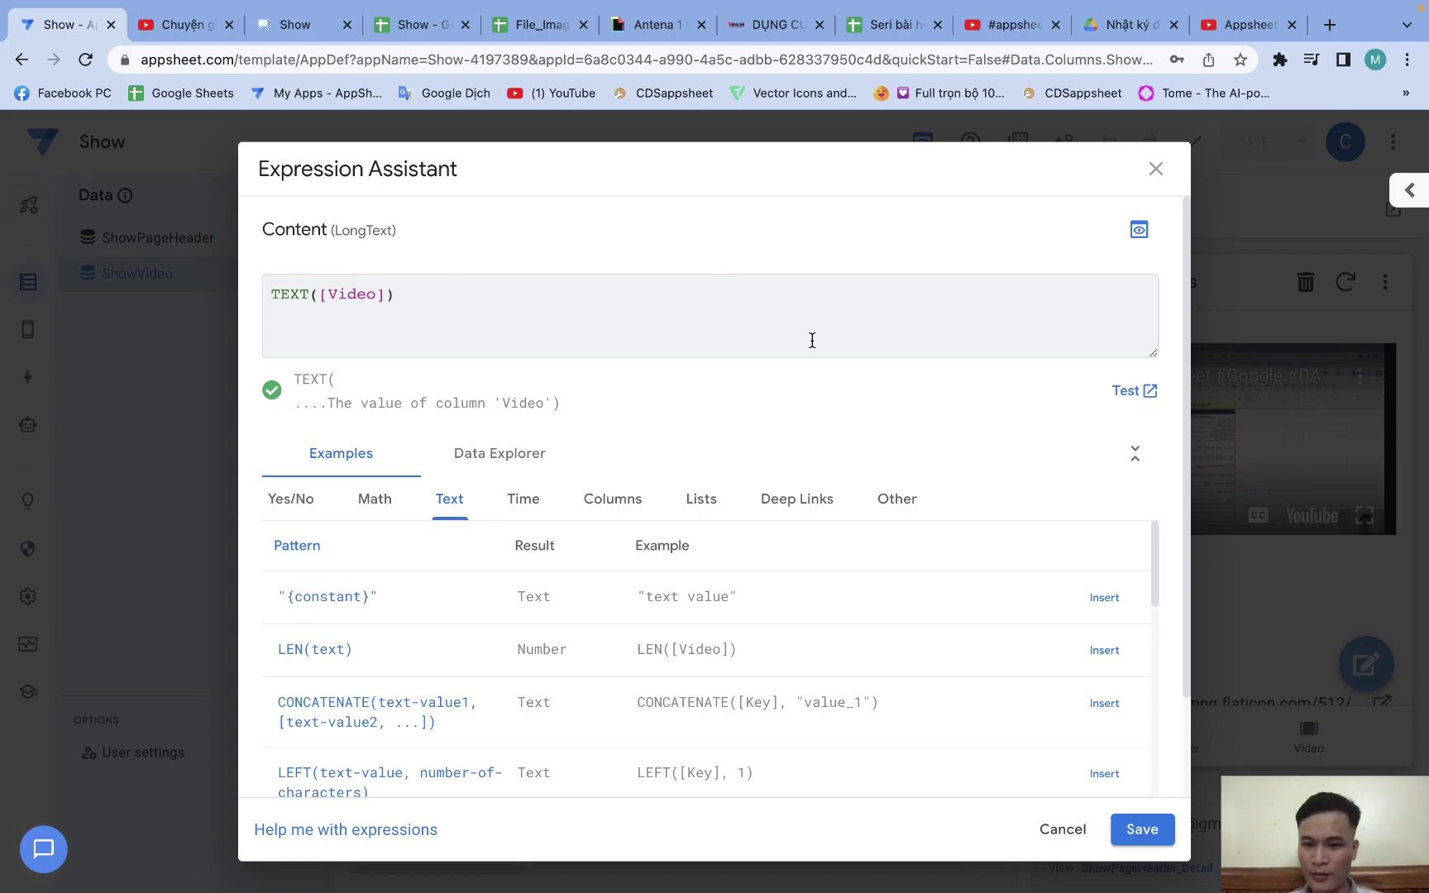
pyautogui.click(1142, 829)
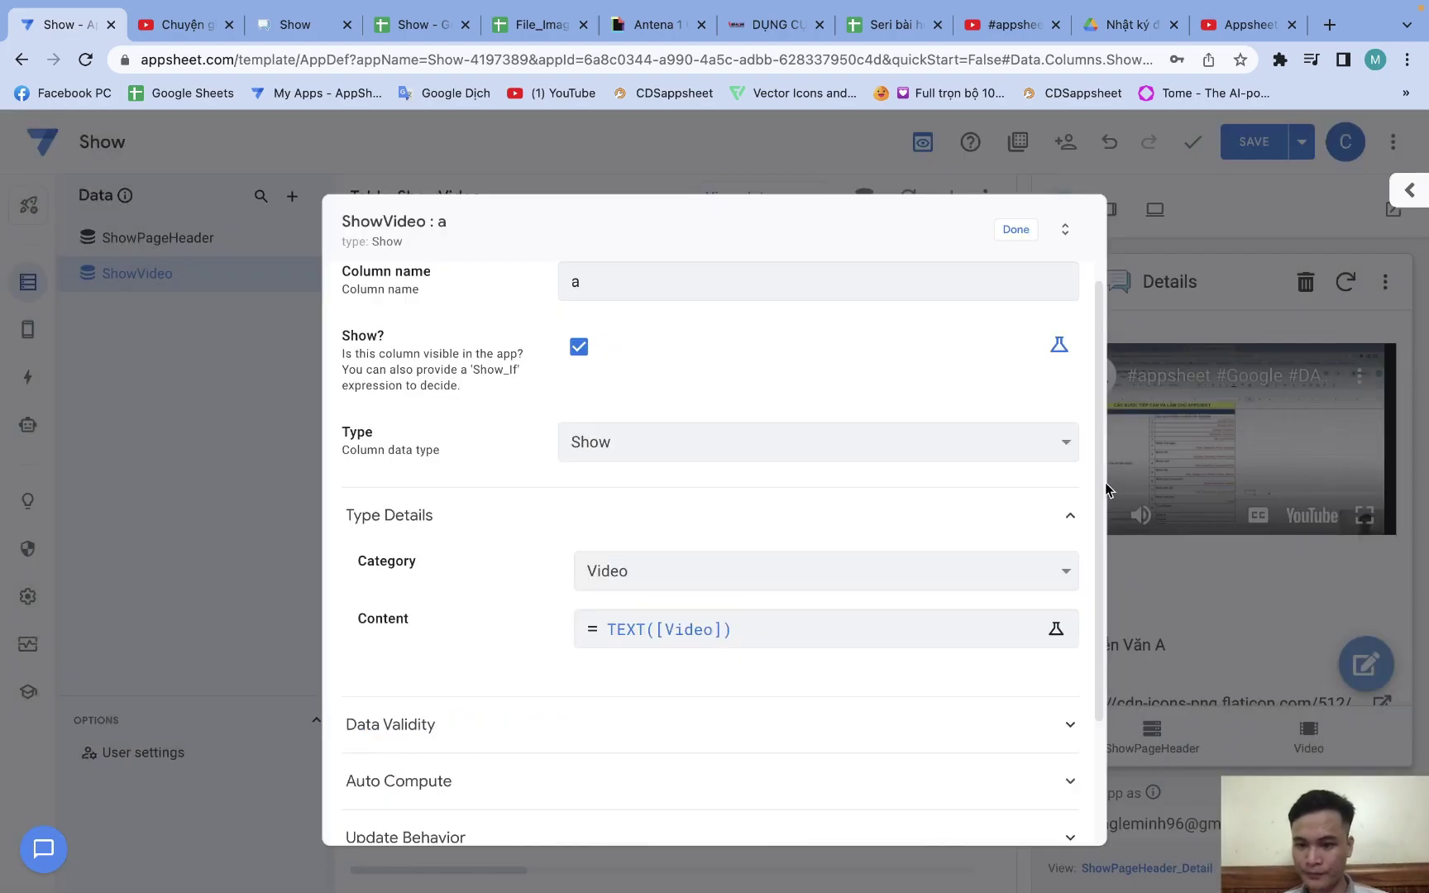
pyautogui.click(1012, 226)
pyautogui.click(1308, 732)
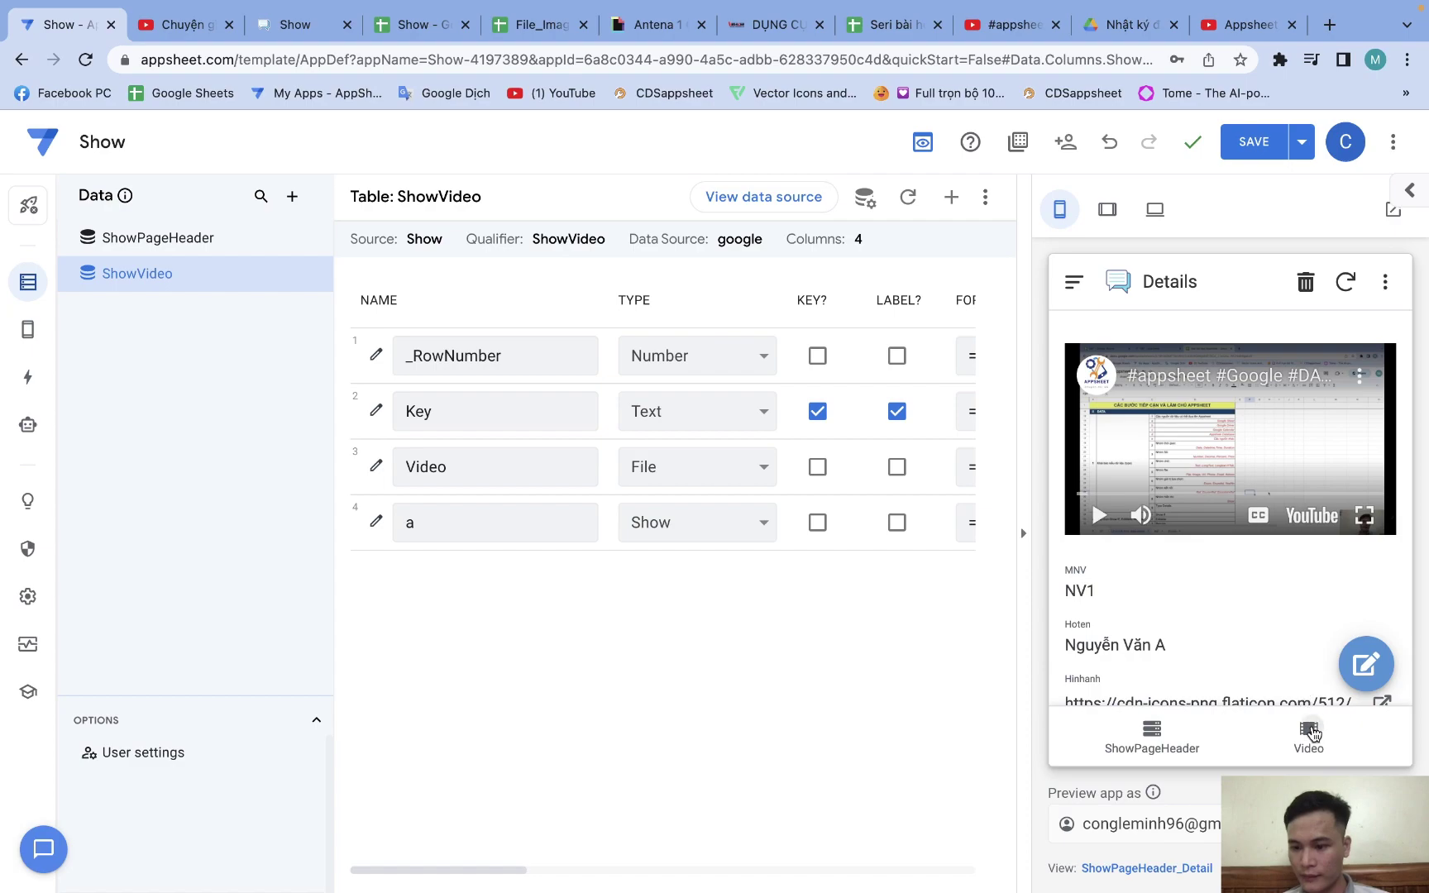
pyautogui.click(1365, 662)
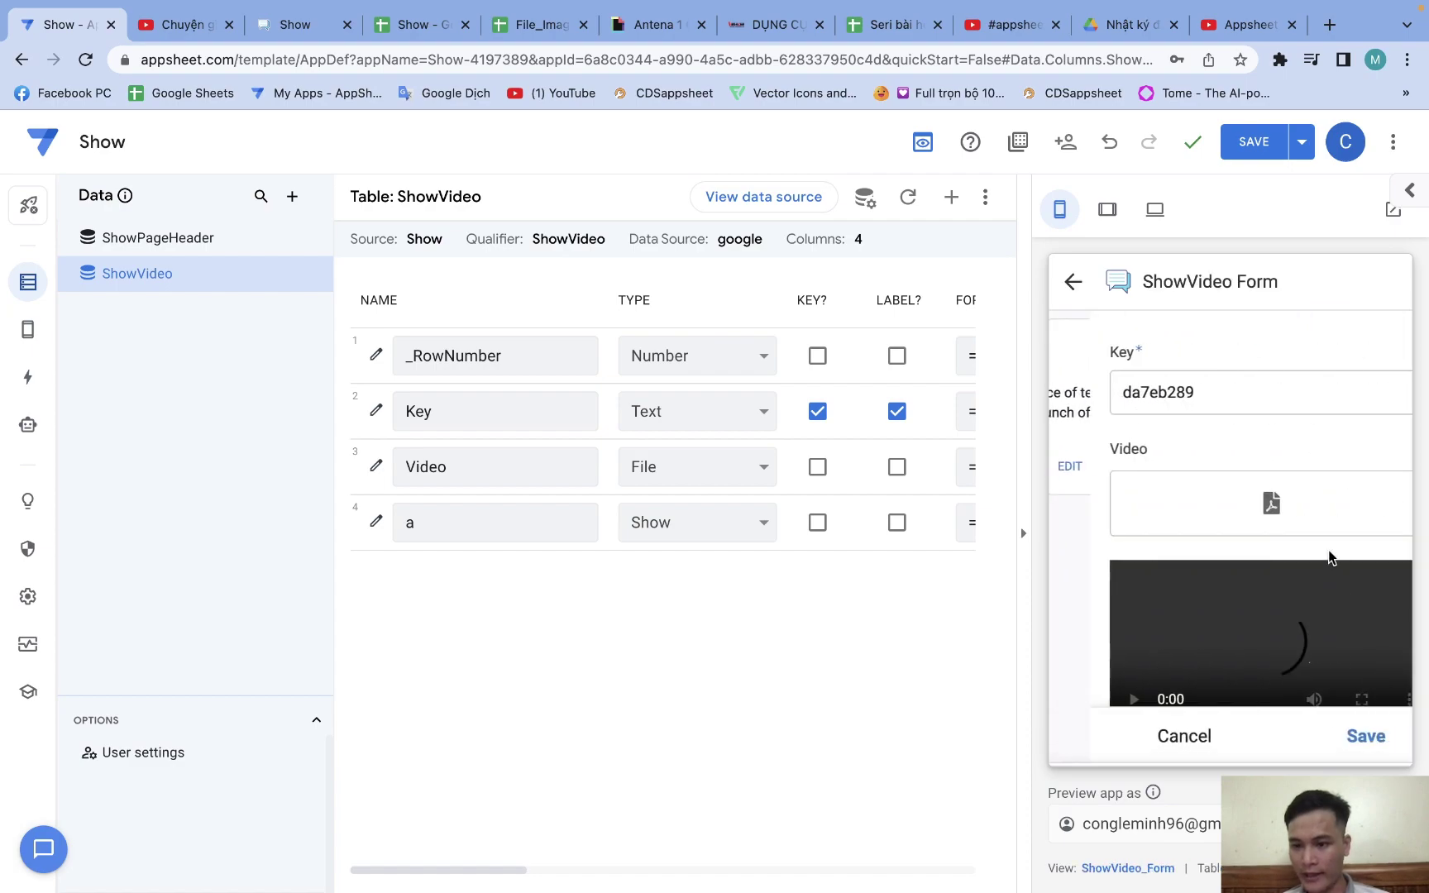
pyautogui.click(1243, 506)
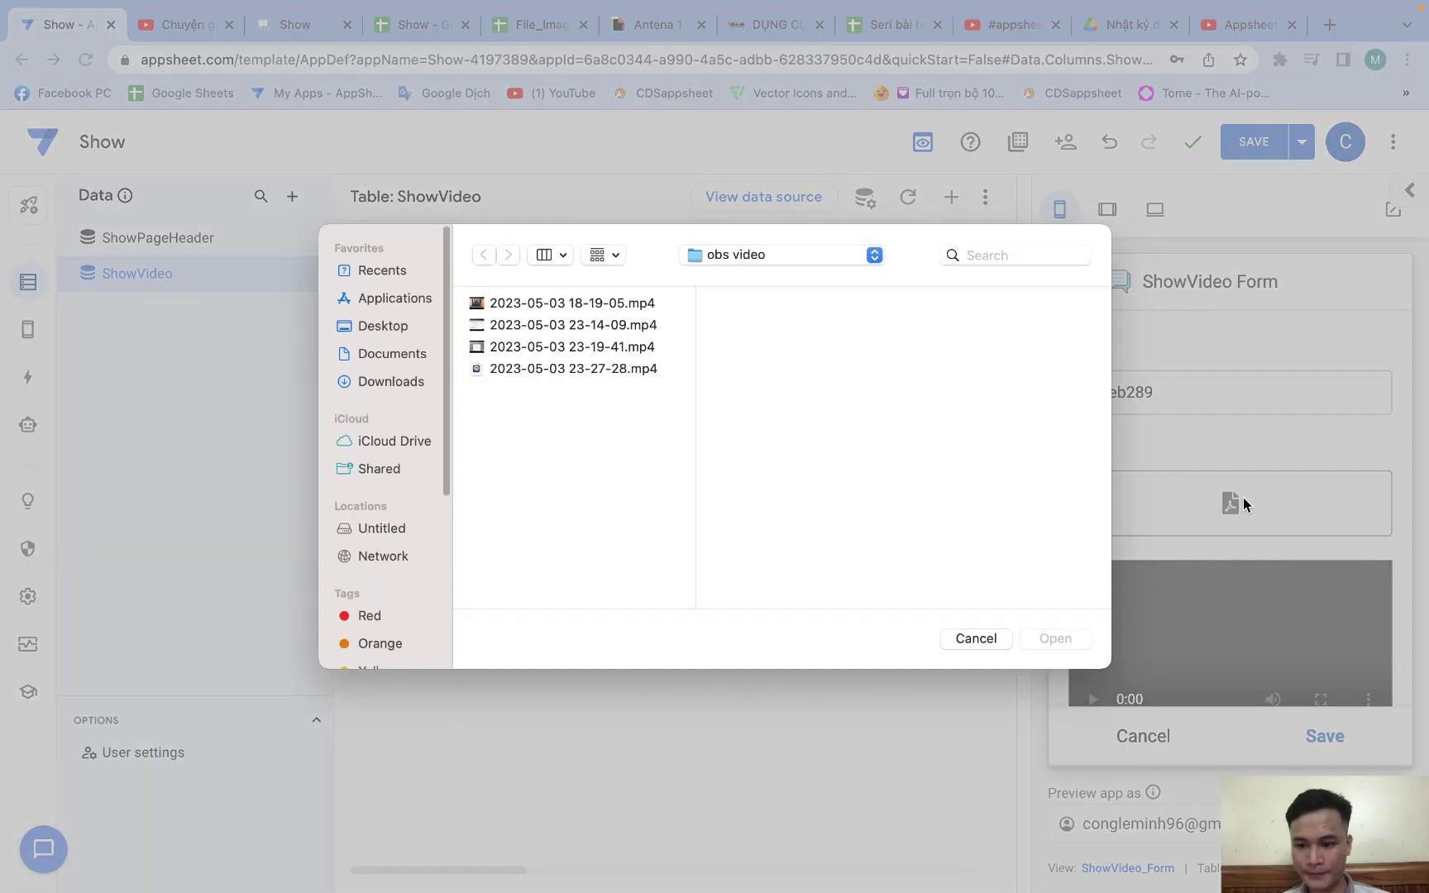
pyautogui.click(499, 304)
pyautogui.click(1067, 643)
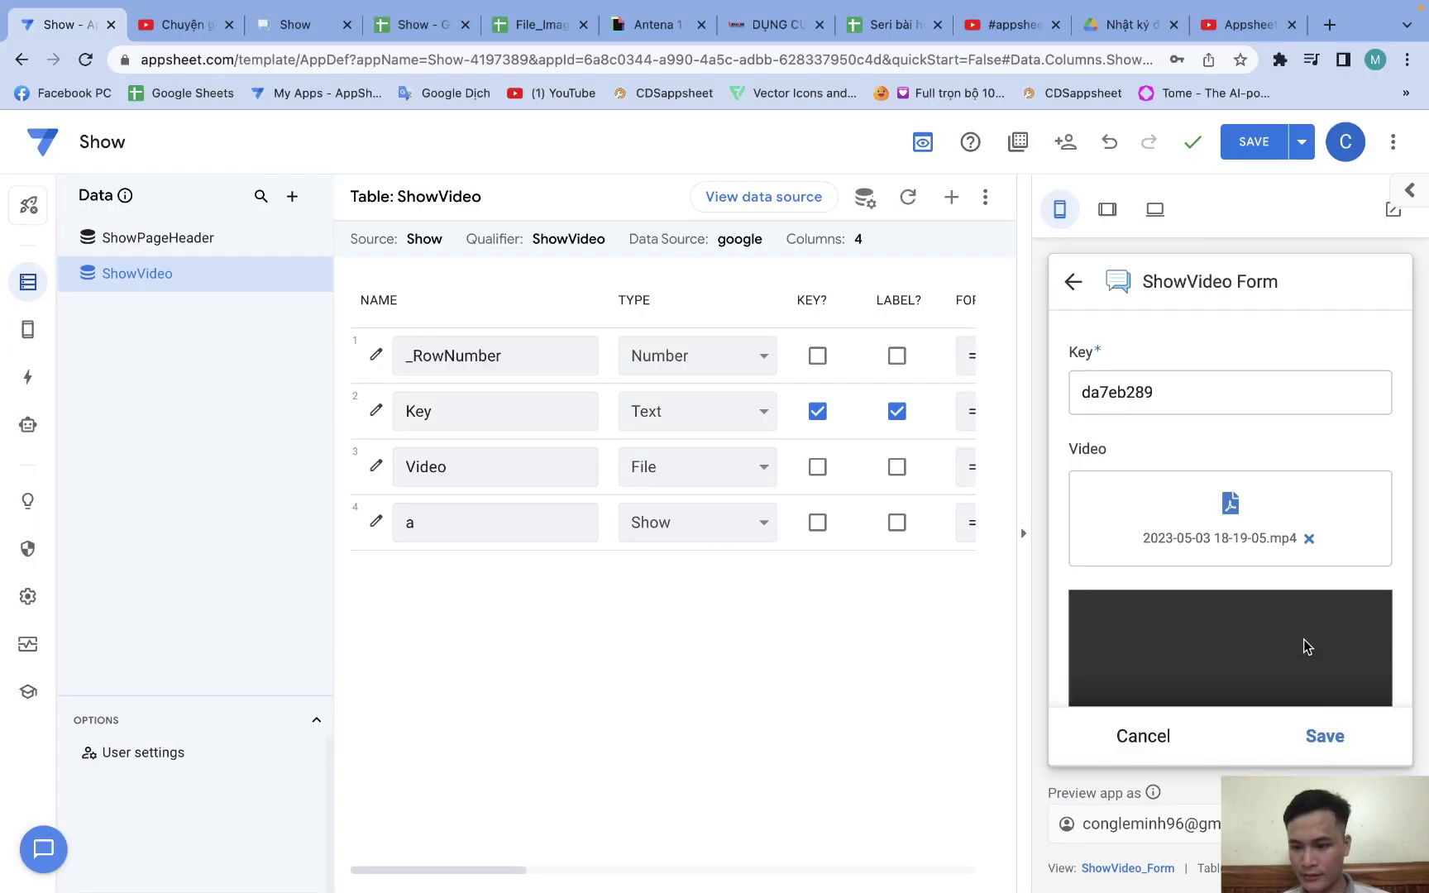
pyautogui.scroll(-3, 1302, 650)
pyautogui.click(1329, 735)
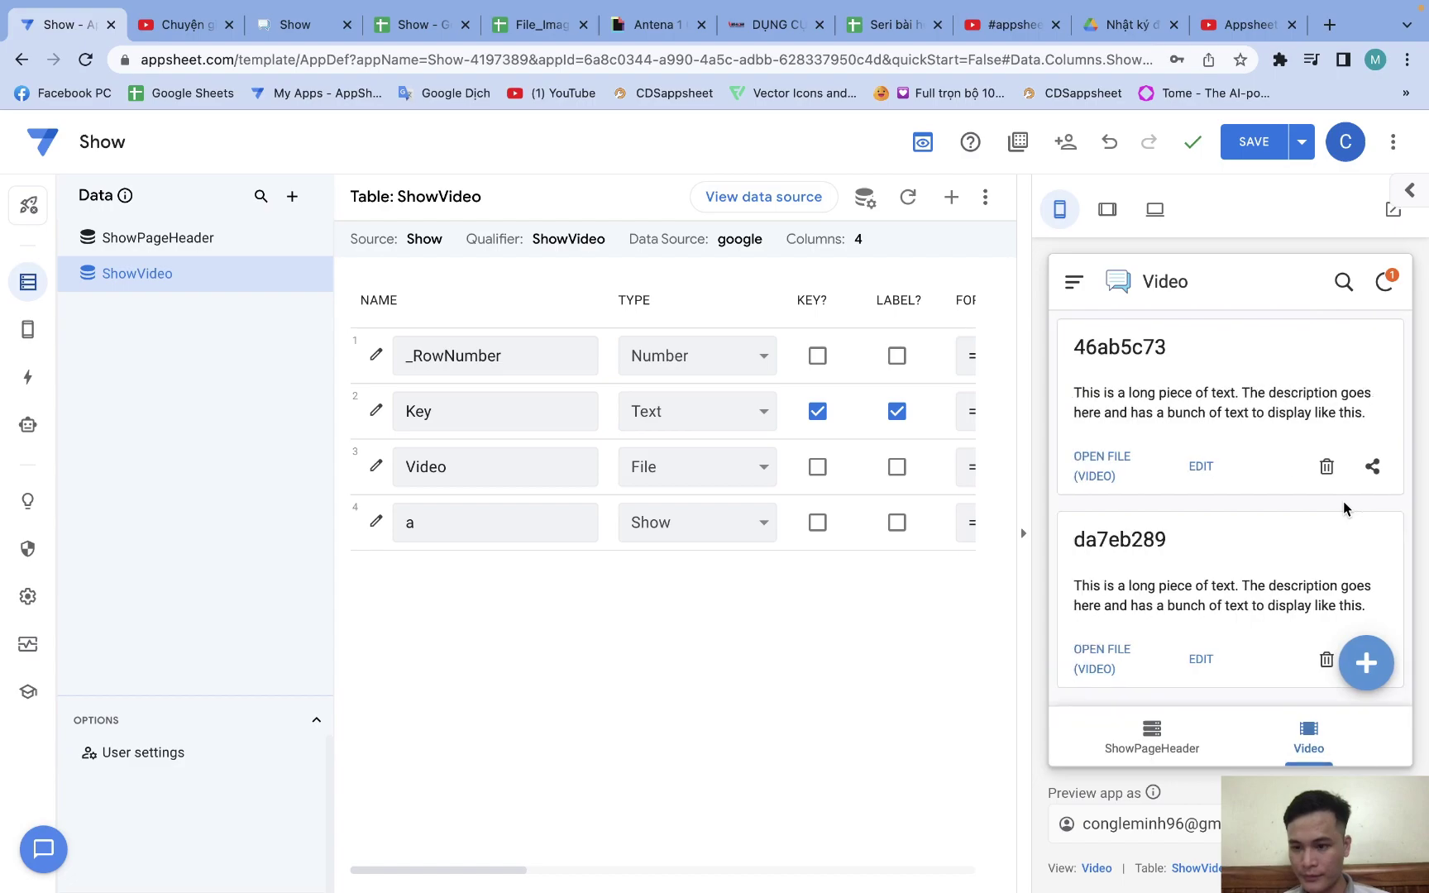
# Open the new video record's details, view its attached file in a separate browser tab, and close that tab
pyautogui.scroll(-1, 1250, 539)
pyautogui.click(1247, 520)
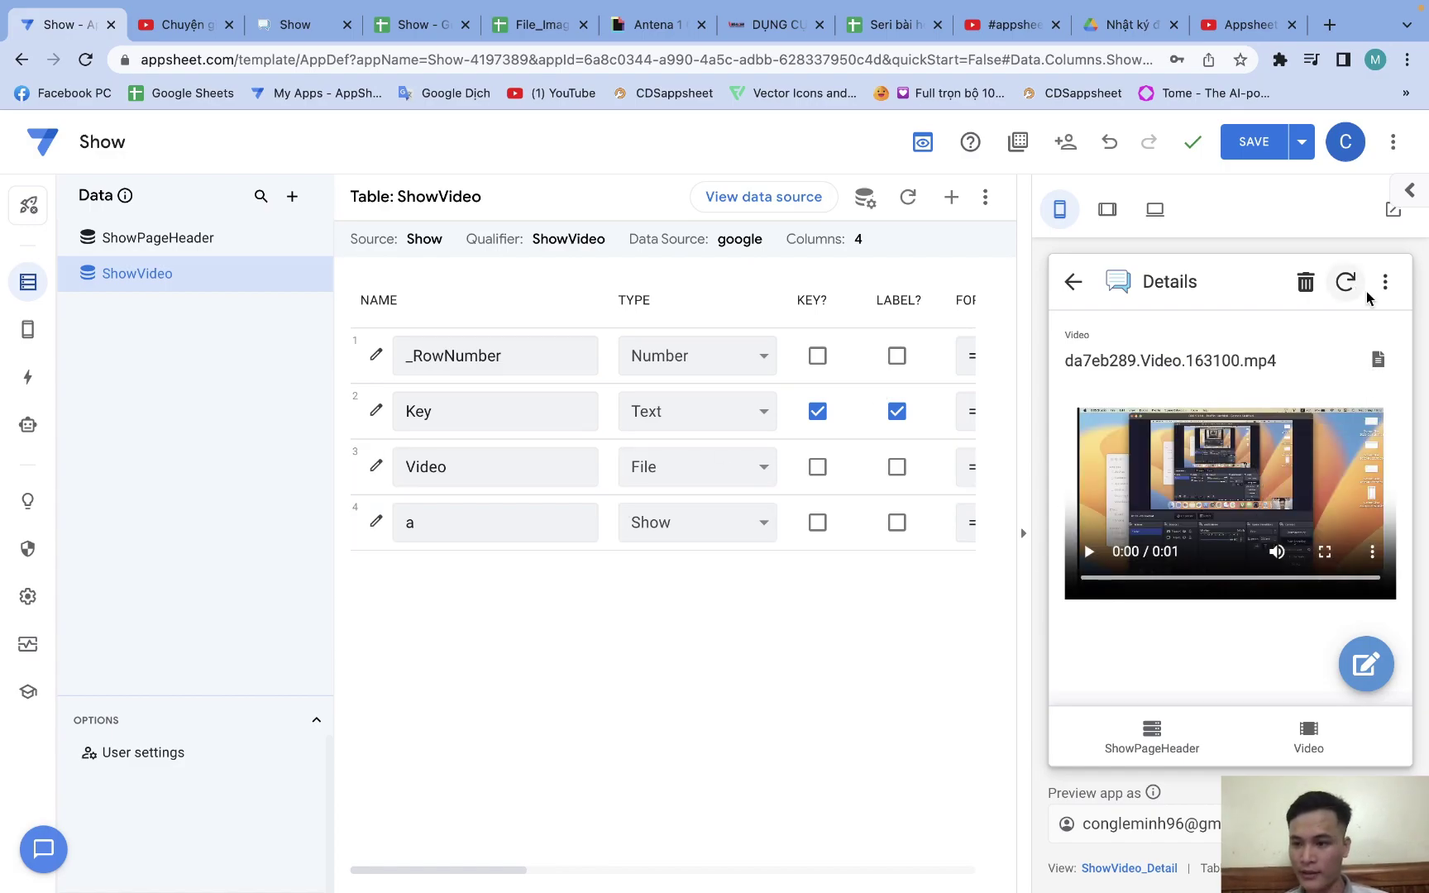
pyautogui.click(1376, 359)
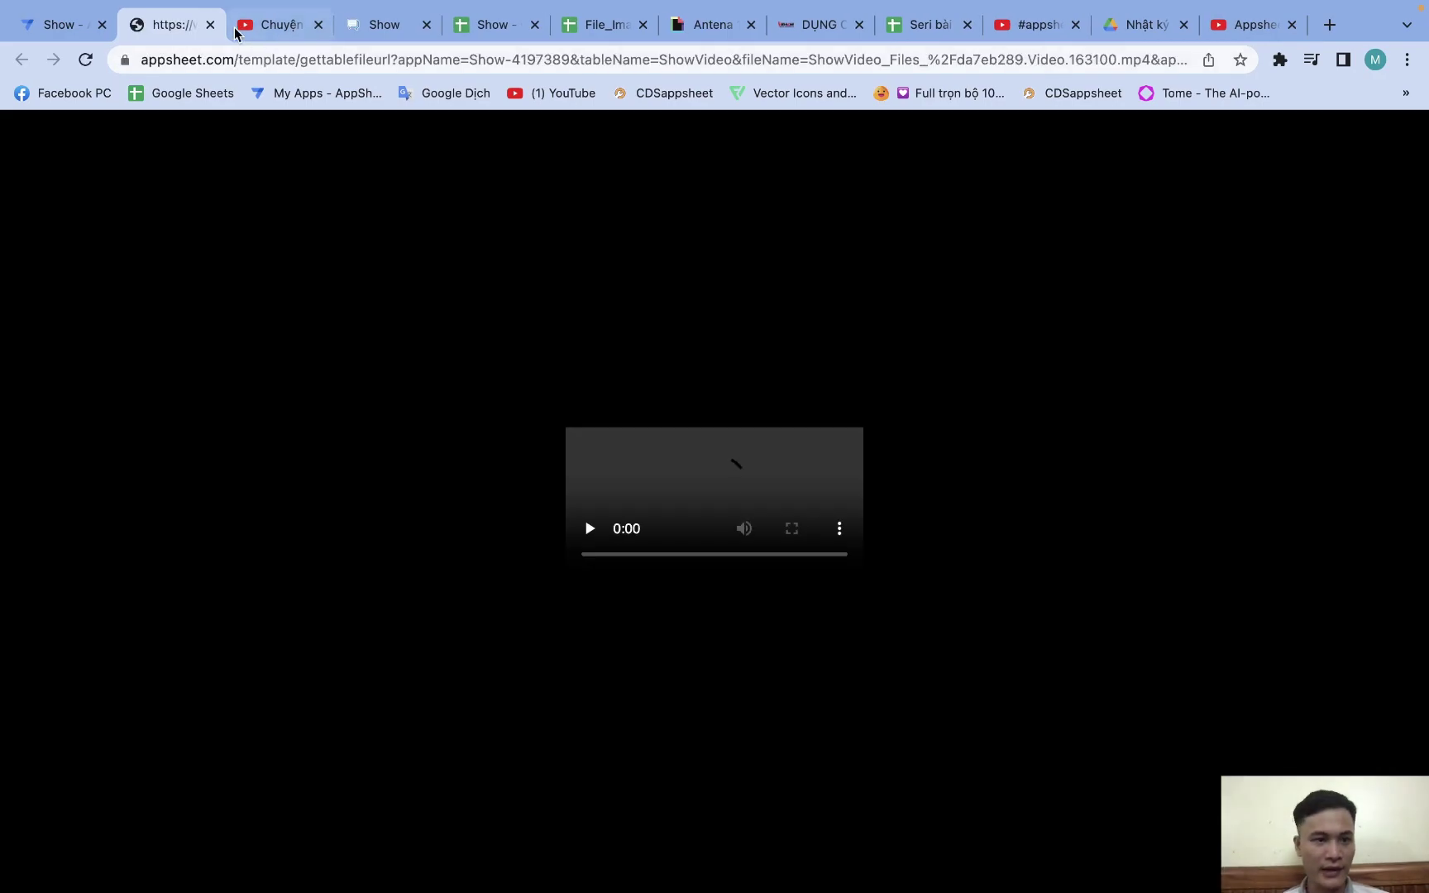
pyautogui.click(209, 24)
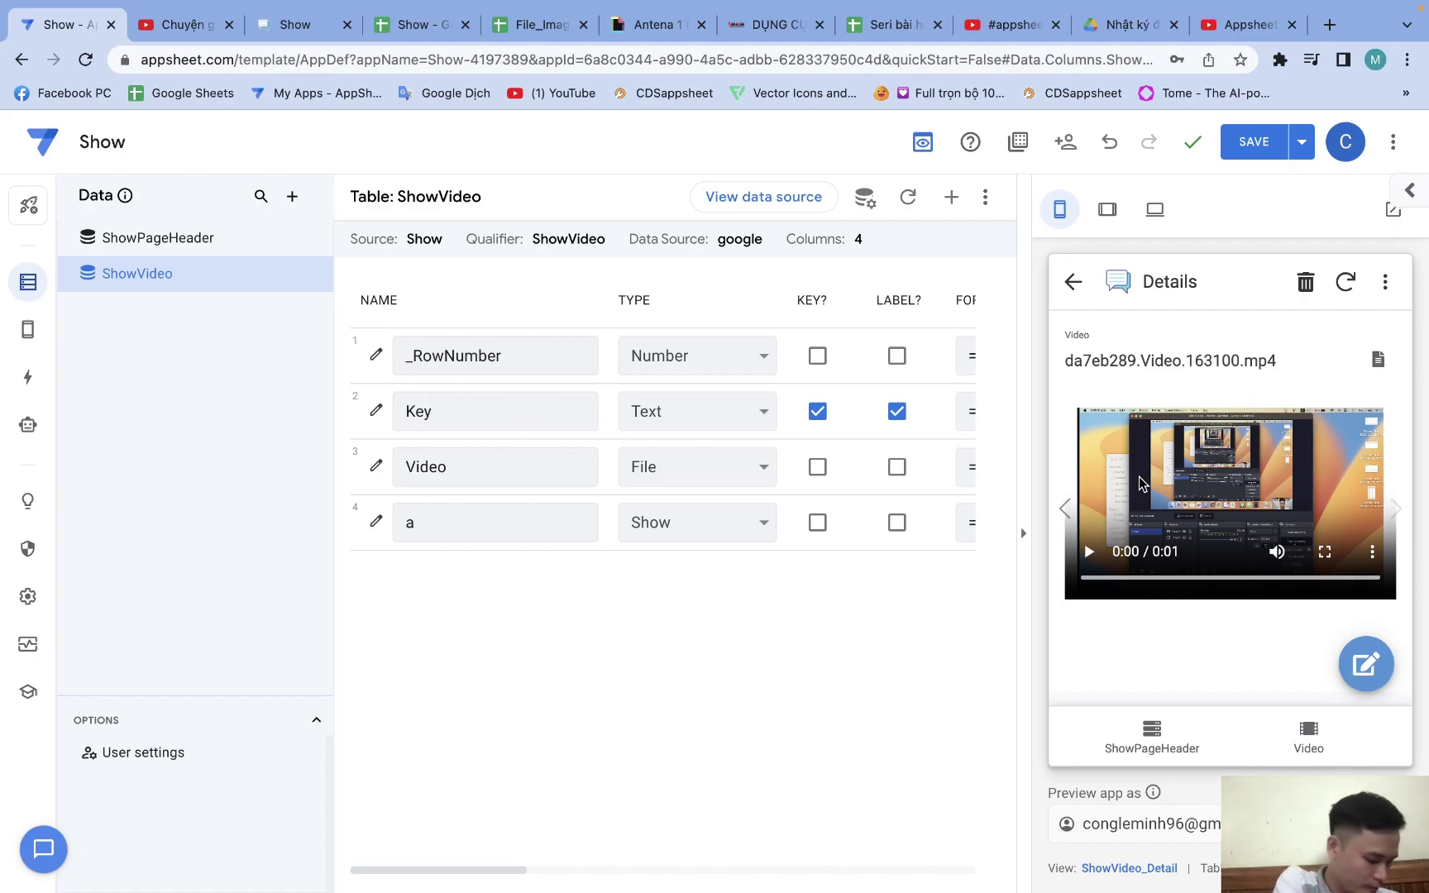
# Change the content expression of the ShowVideo table's column a to [Video] and save the app
pyautogui.click(374, 521)
pyautogui.click(673, 654)
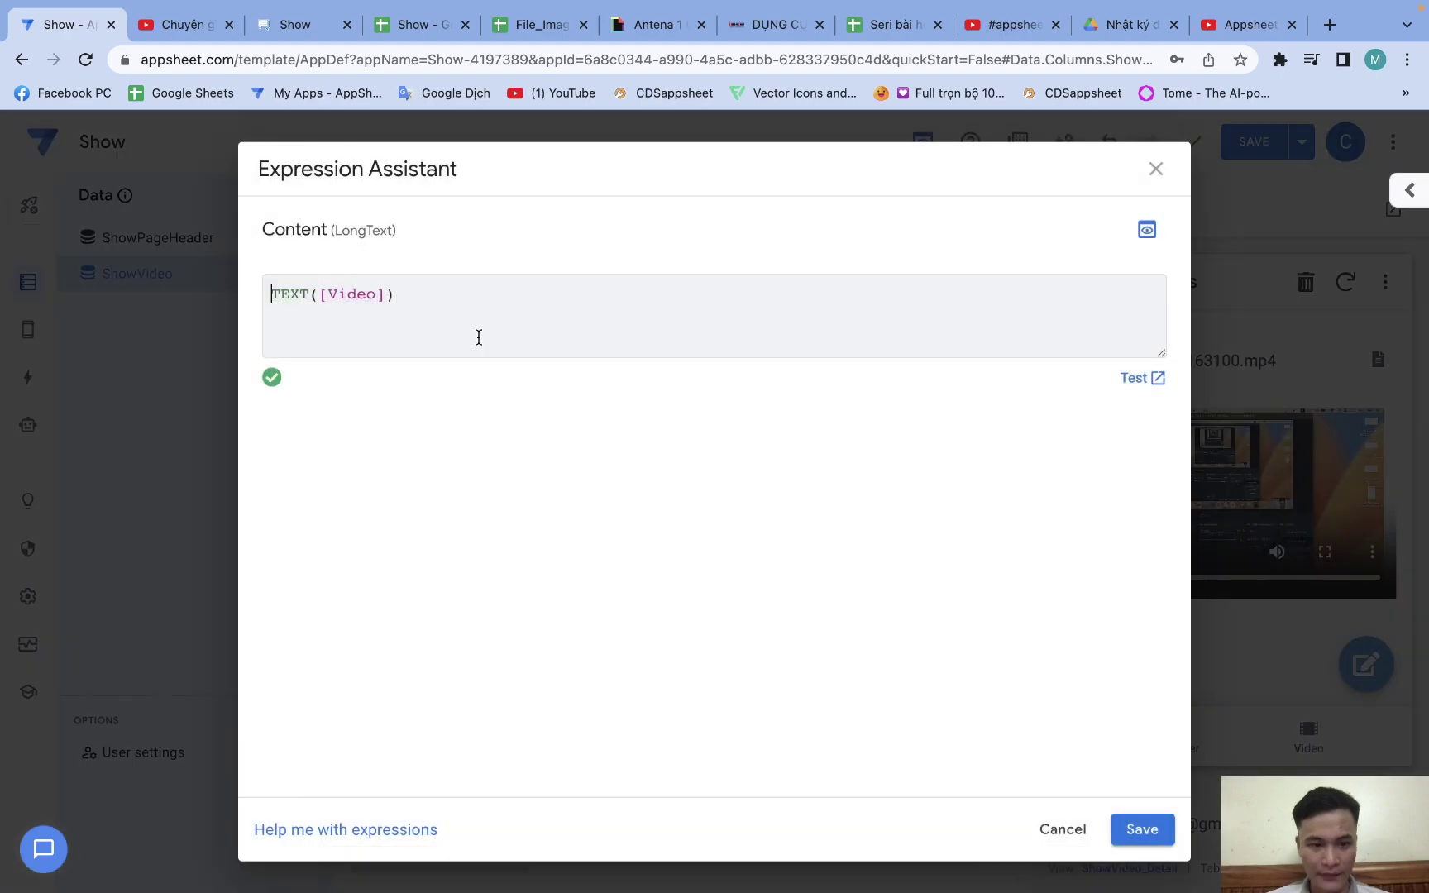
pyautogui.moveTo(320, 296); pyautogui.dragTo(272, 294)
pyautogui.press('BackSpace')
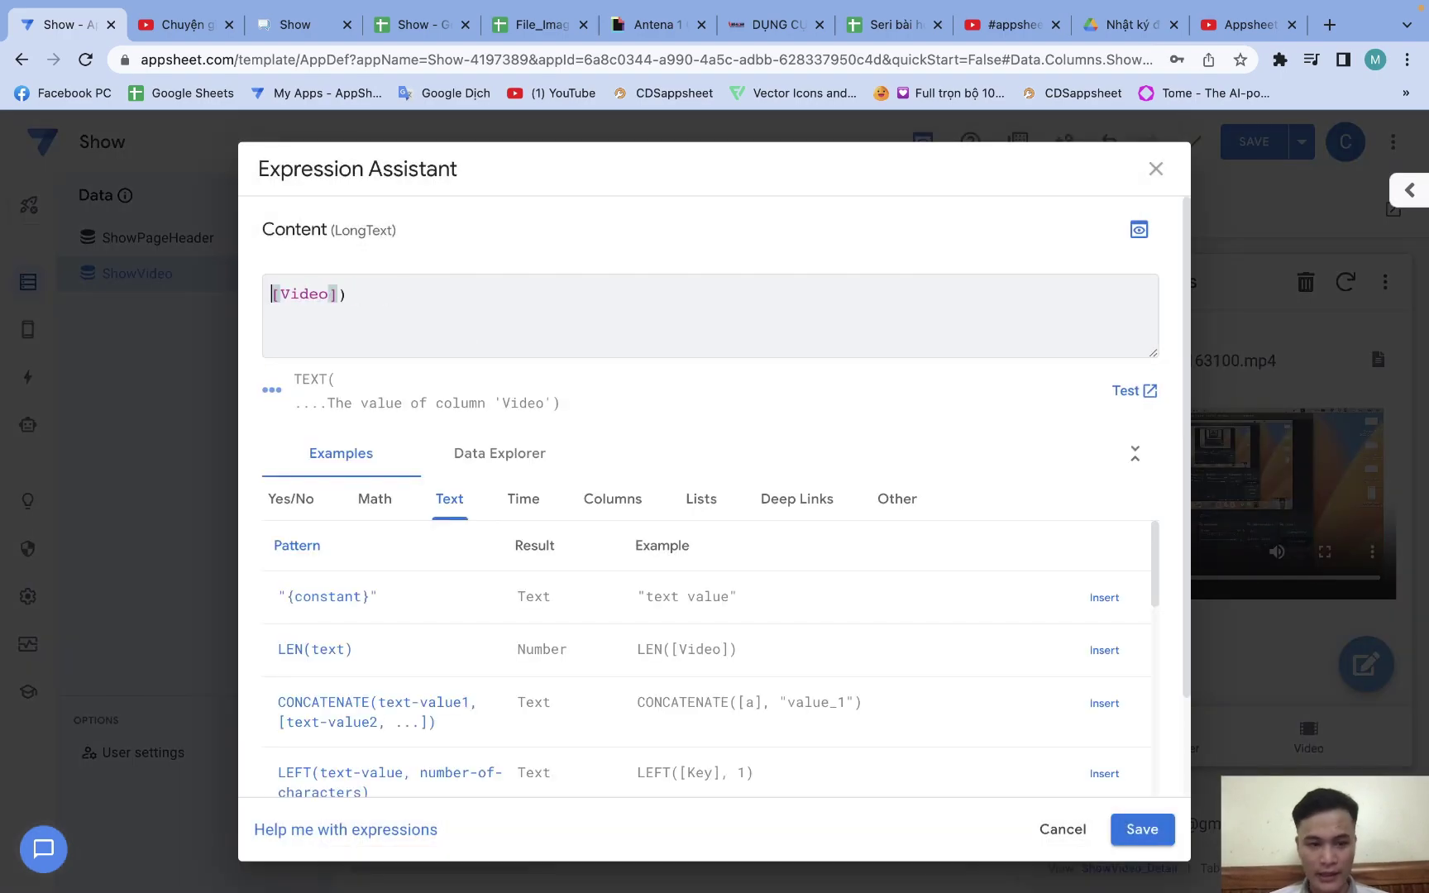
pyautogui.click(368, 293)
pyautogui.press('BackSpace')
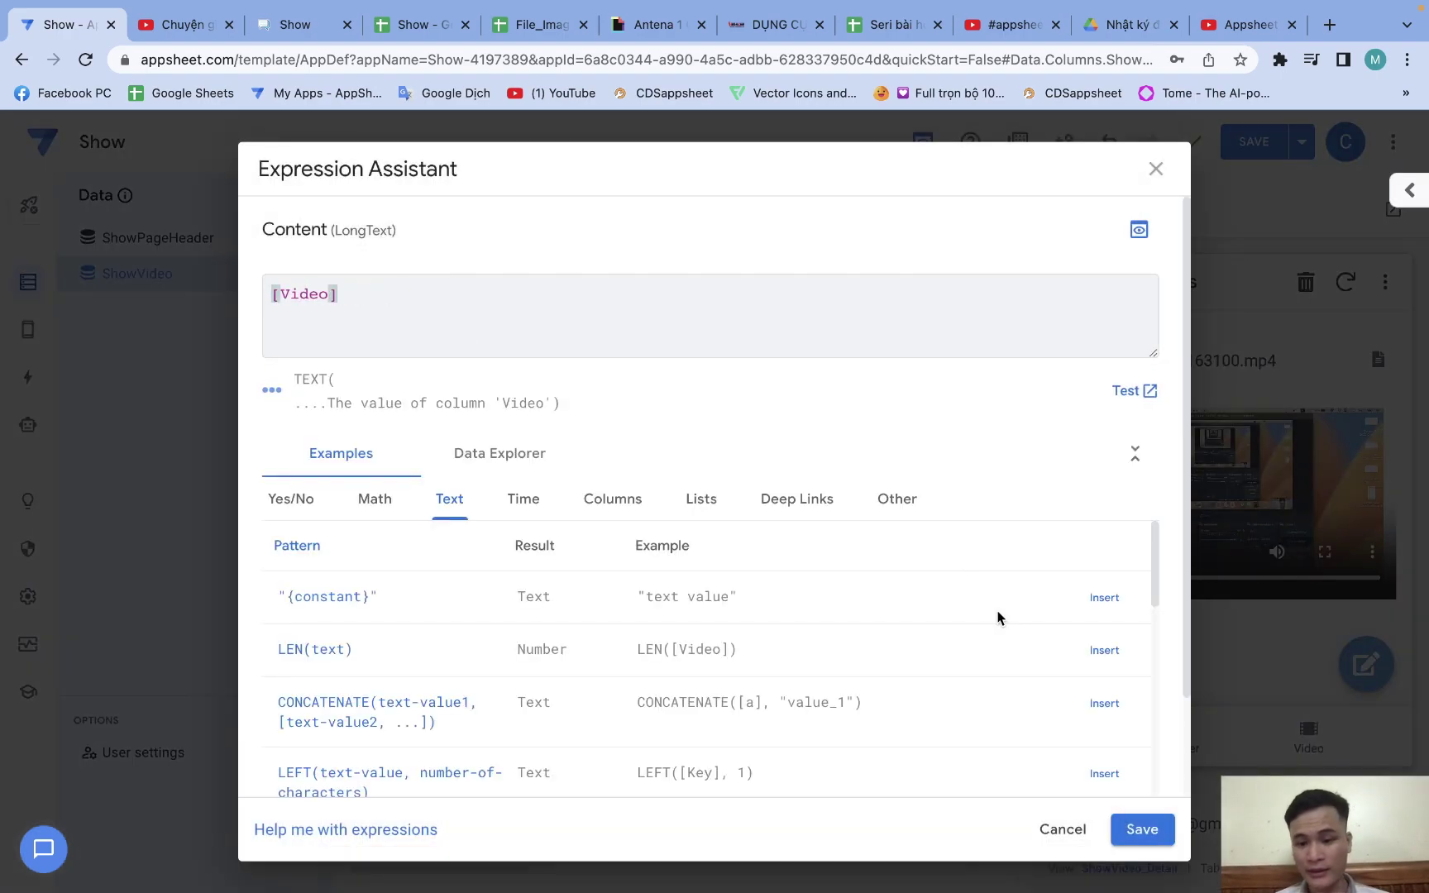
pyautogui.click(1139, 825)
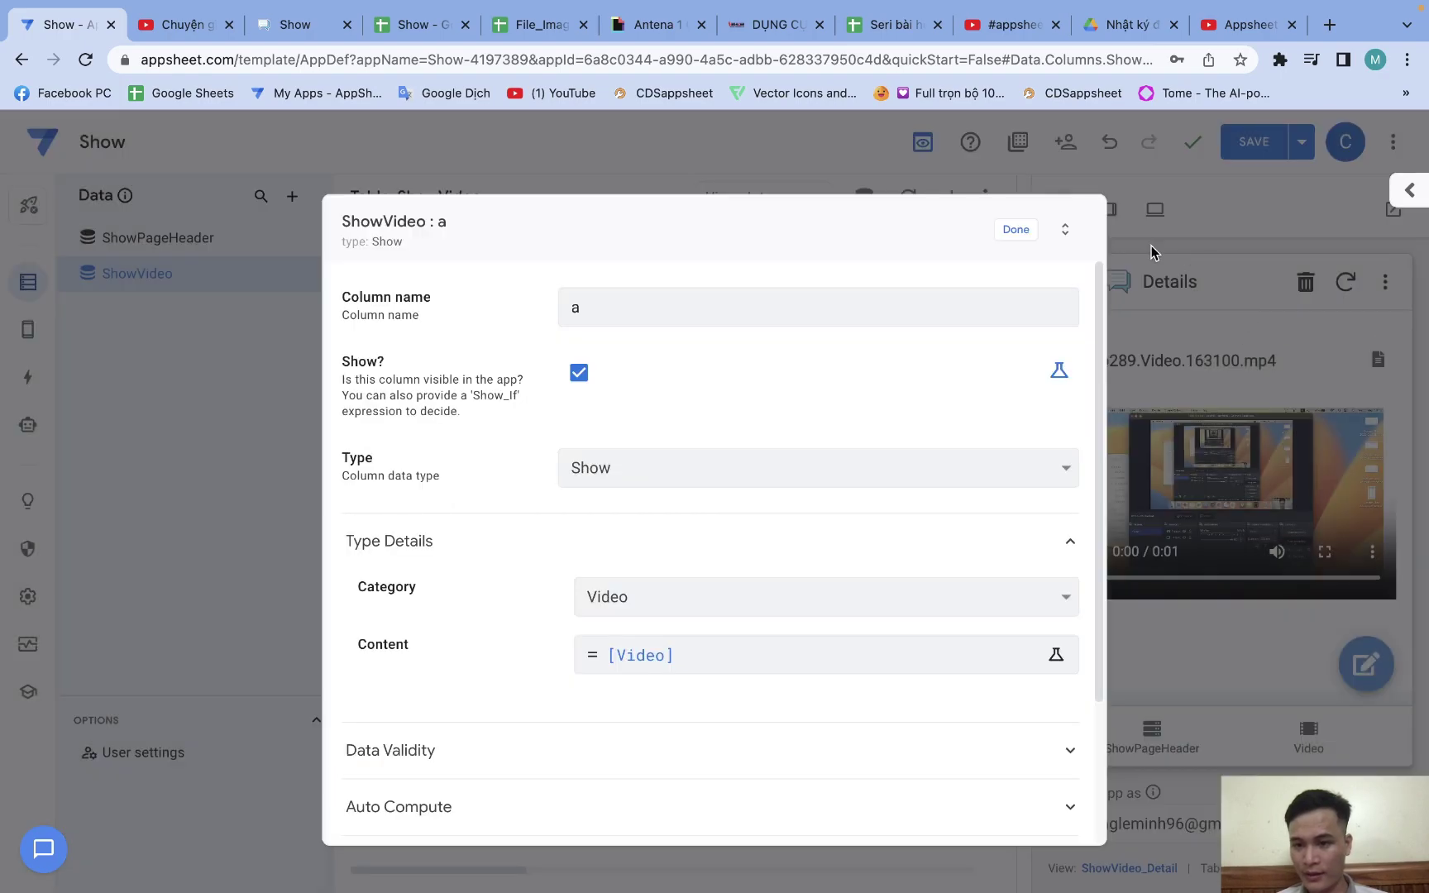
pyautogui.click(1014, 230)
pyautogui.click(1253, 147)
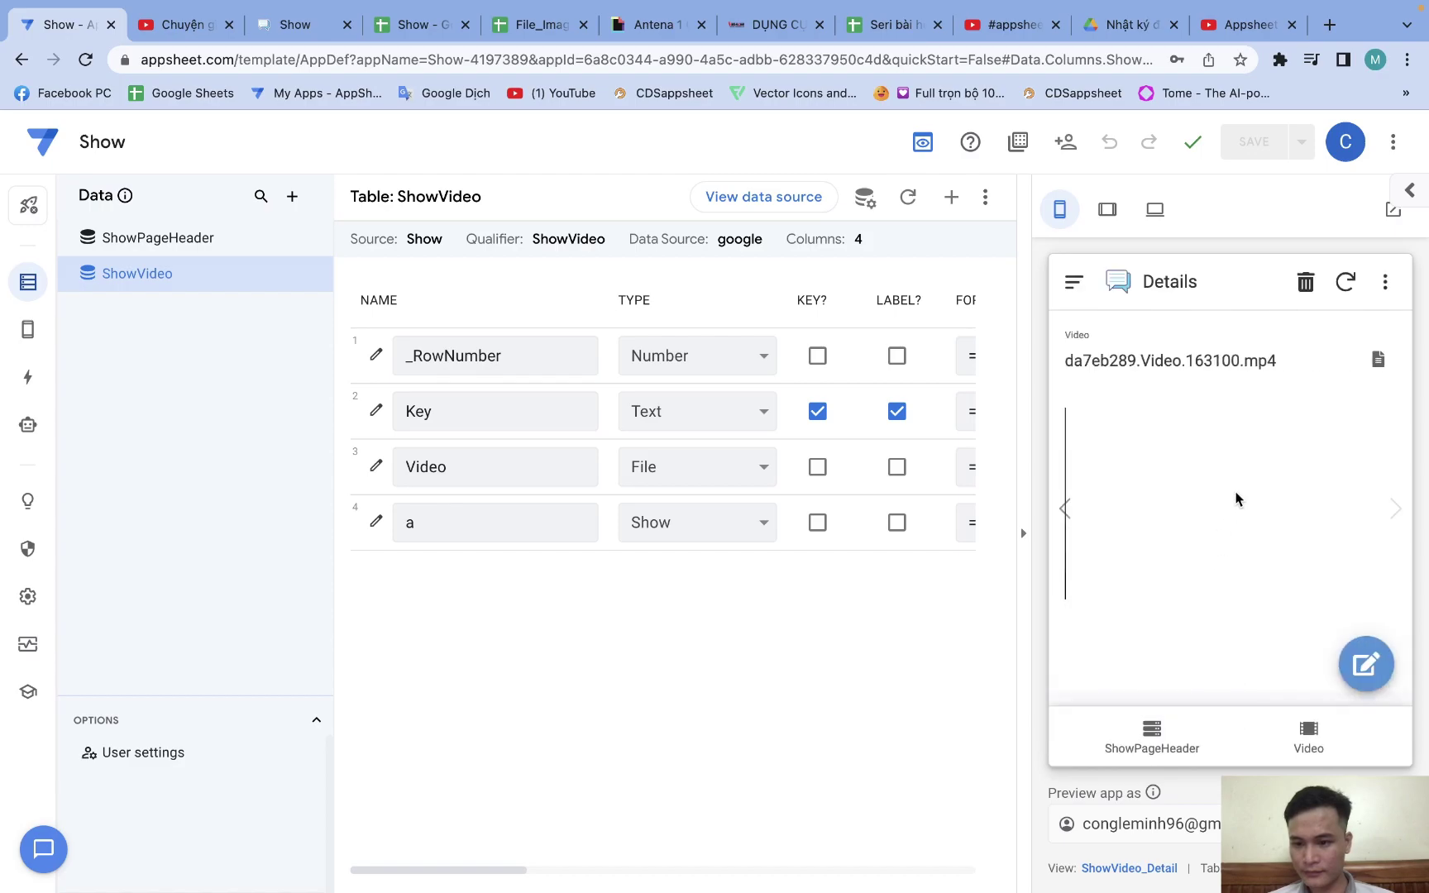
# Open the displayed video record for editing in the preview, save it without changes, and play its video
pyautogui.click(1366, 664)
pyautogui.click(1325, 737)
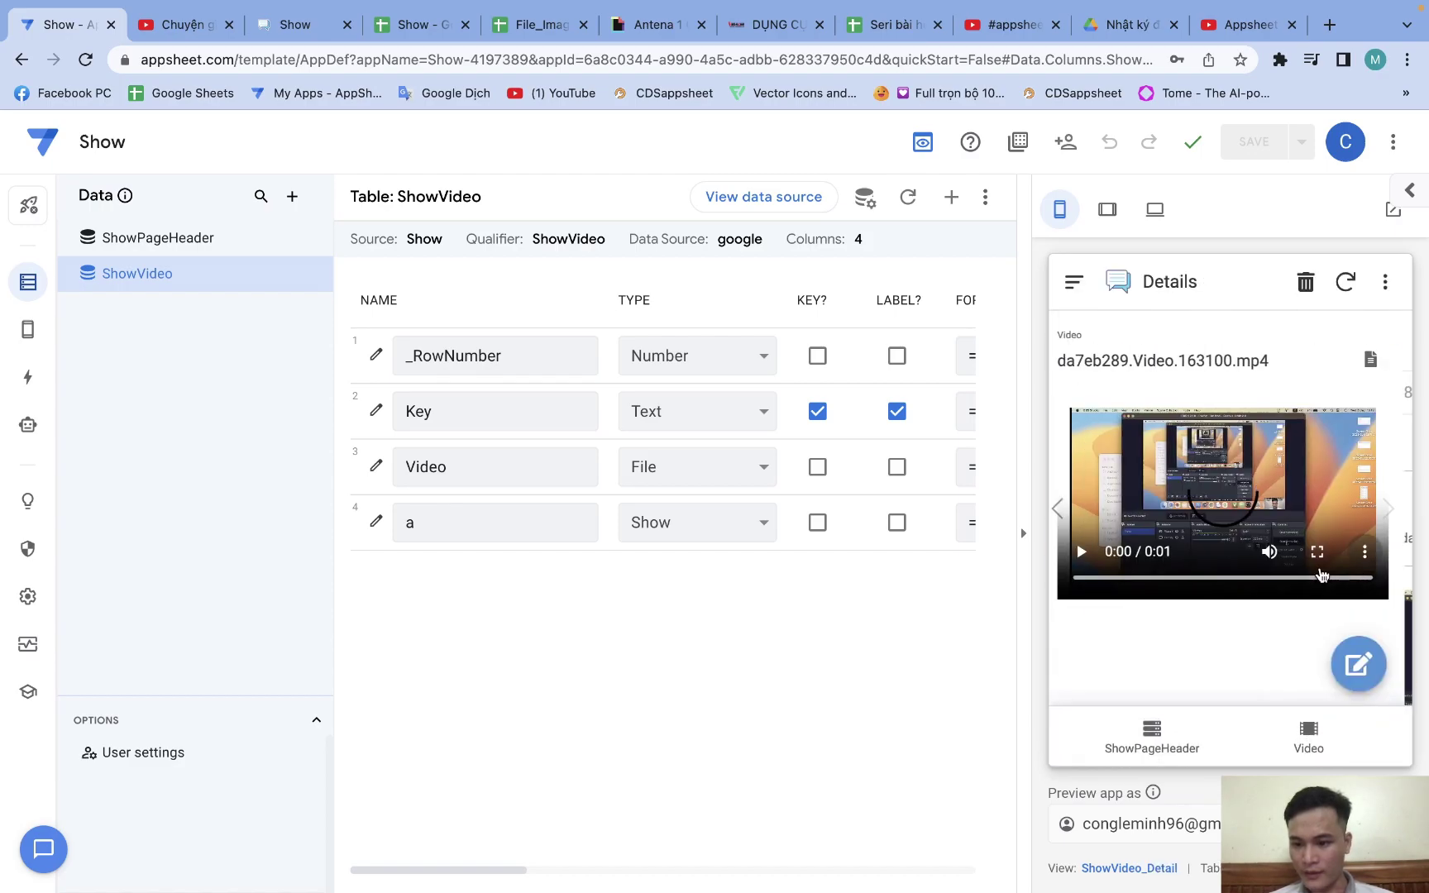
pyautogui.click(1093, 561)
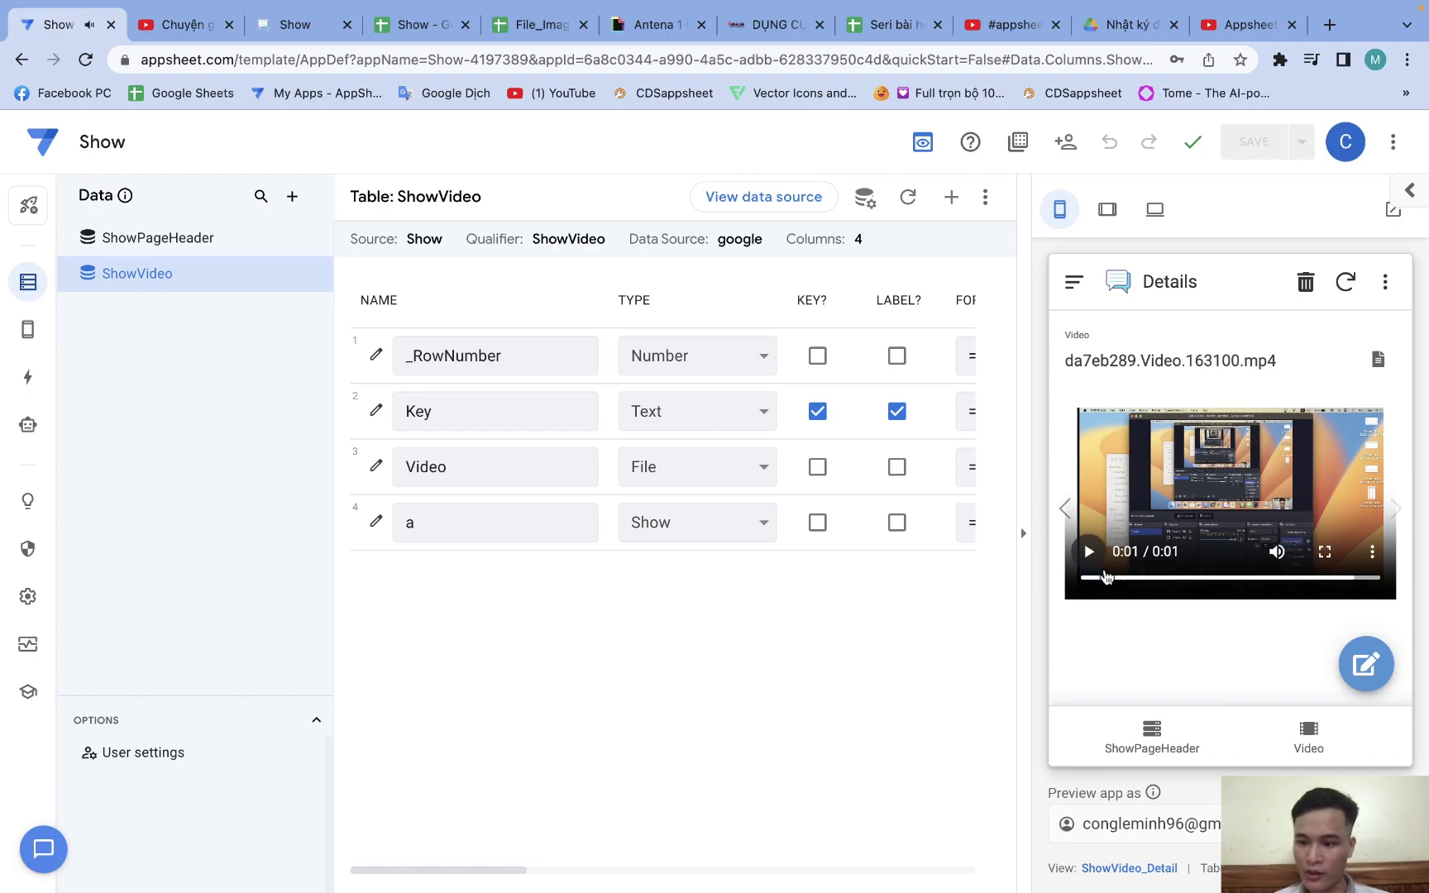
pyautogui.click(1300, 739)
pyautogui.click(1370, 676)
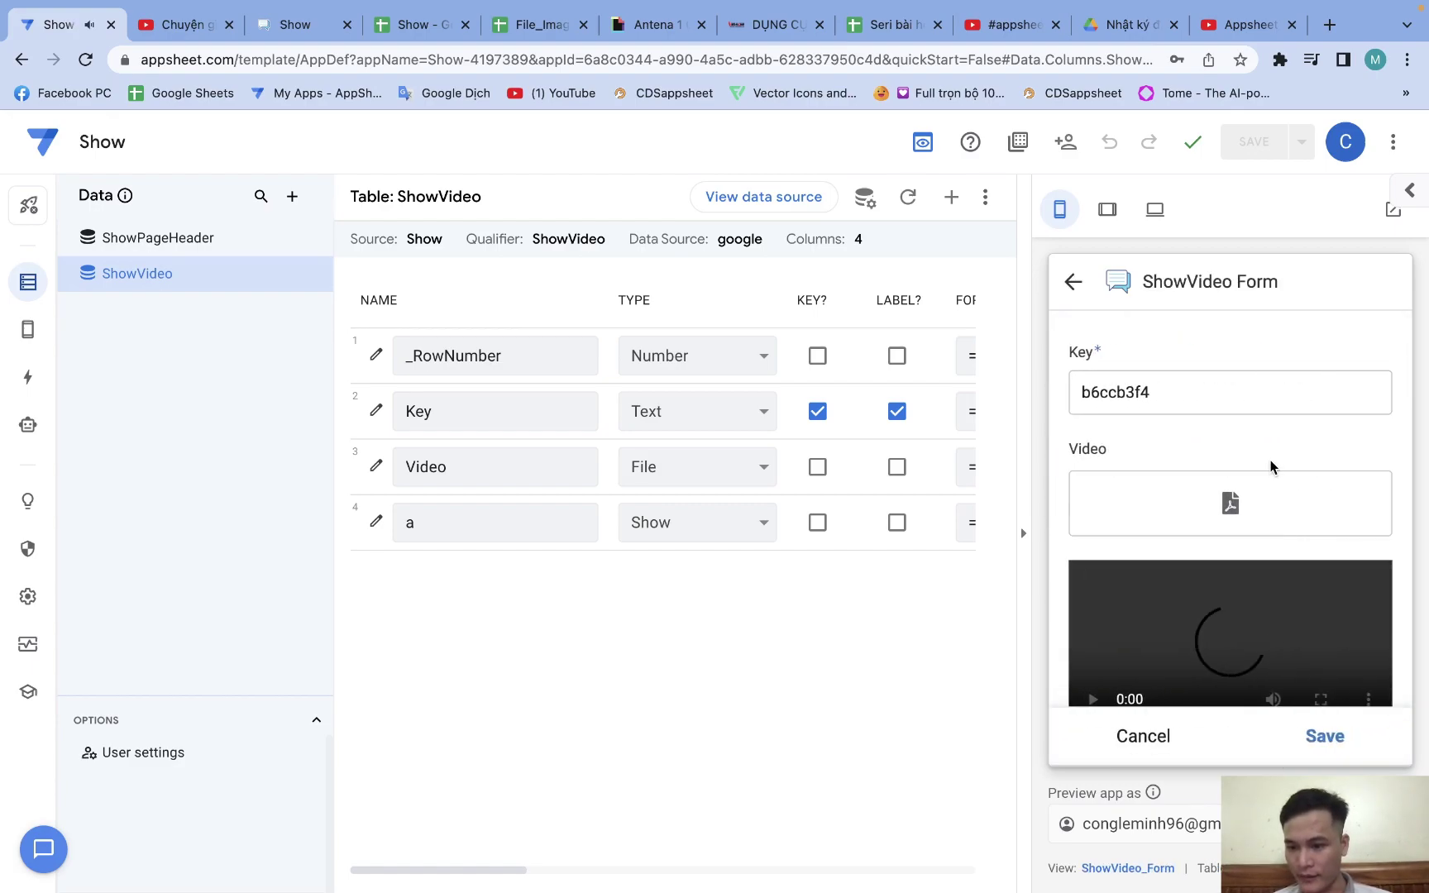
pyautogui.click(1230, 502)
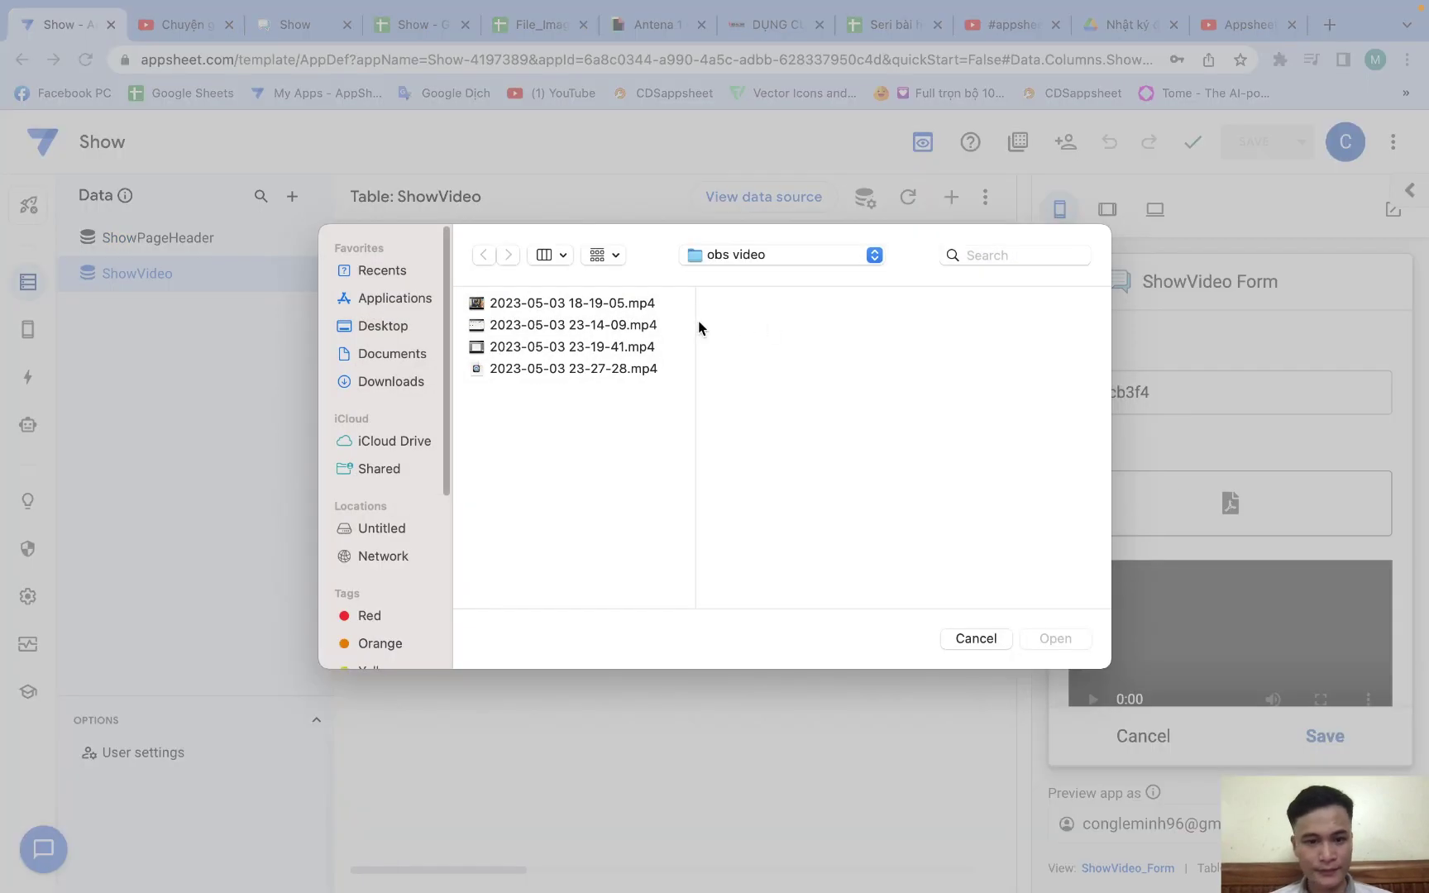
pyautogui.click(603, 304)
pyautogui.click(1067, 640)
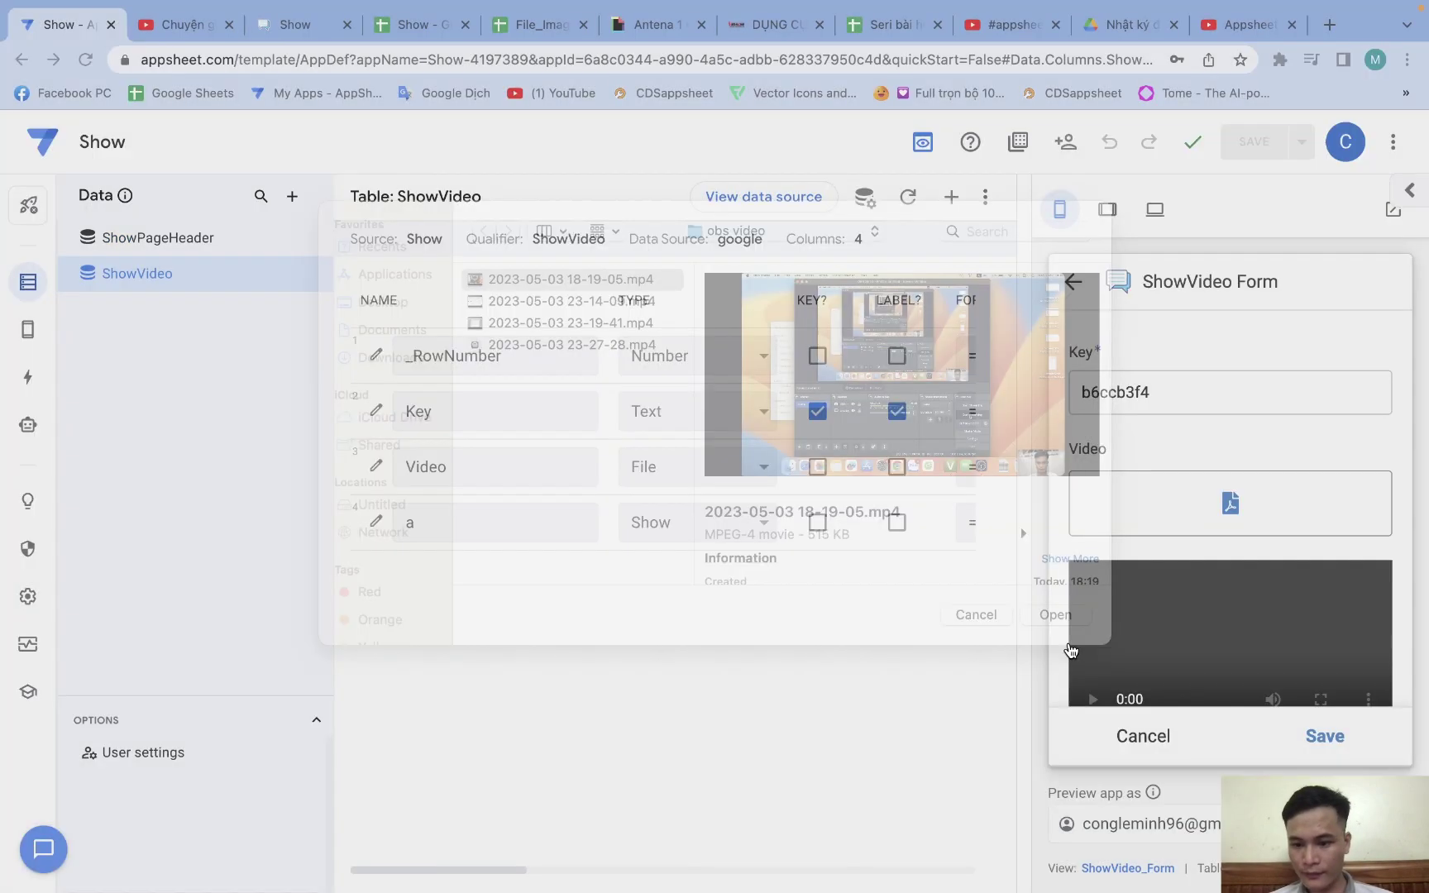
pyautogui.click(1313, 736)
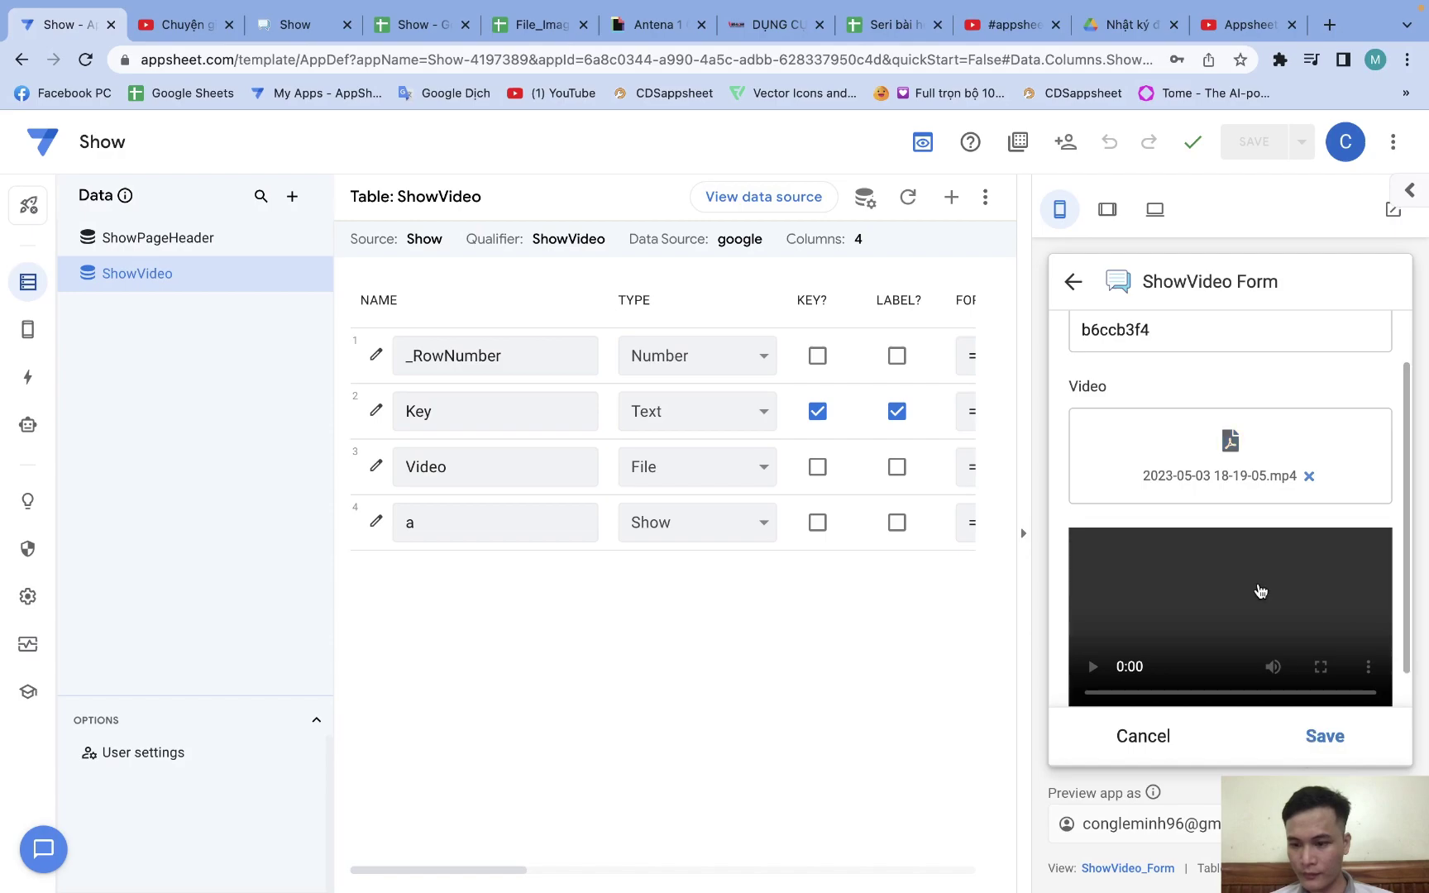
# Open the details of the newly added video record and play its video
pyautogui.scroll(-3, 1232, 541)
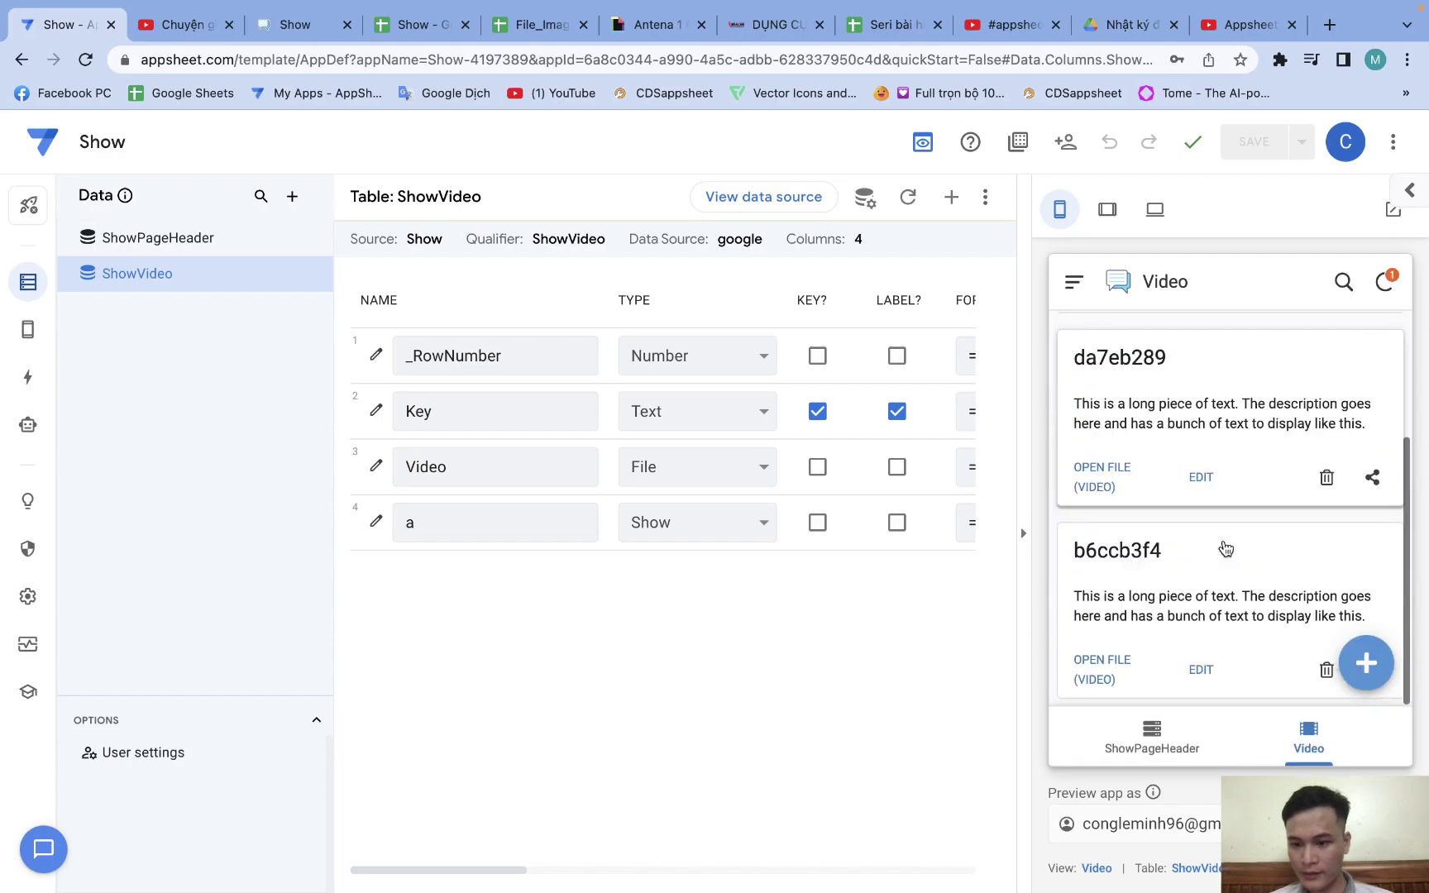
pyautogui.click(1217, 574)
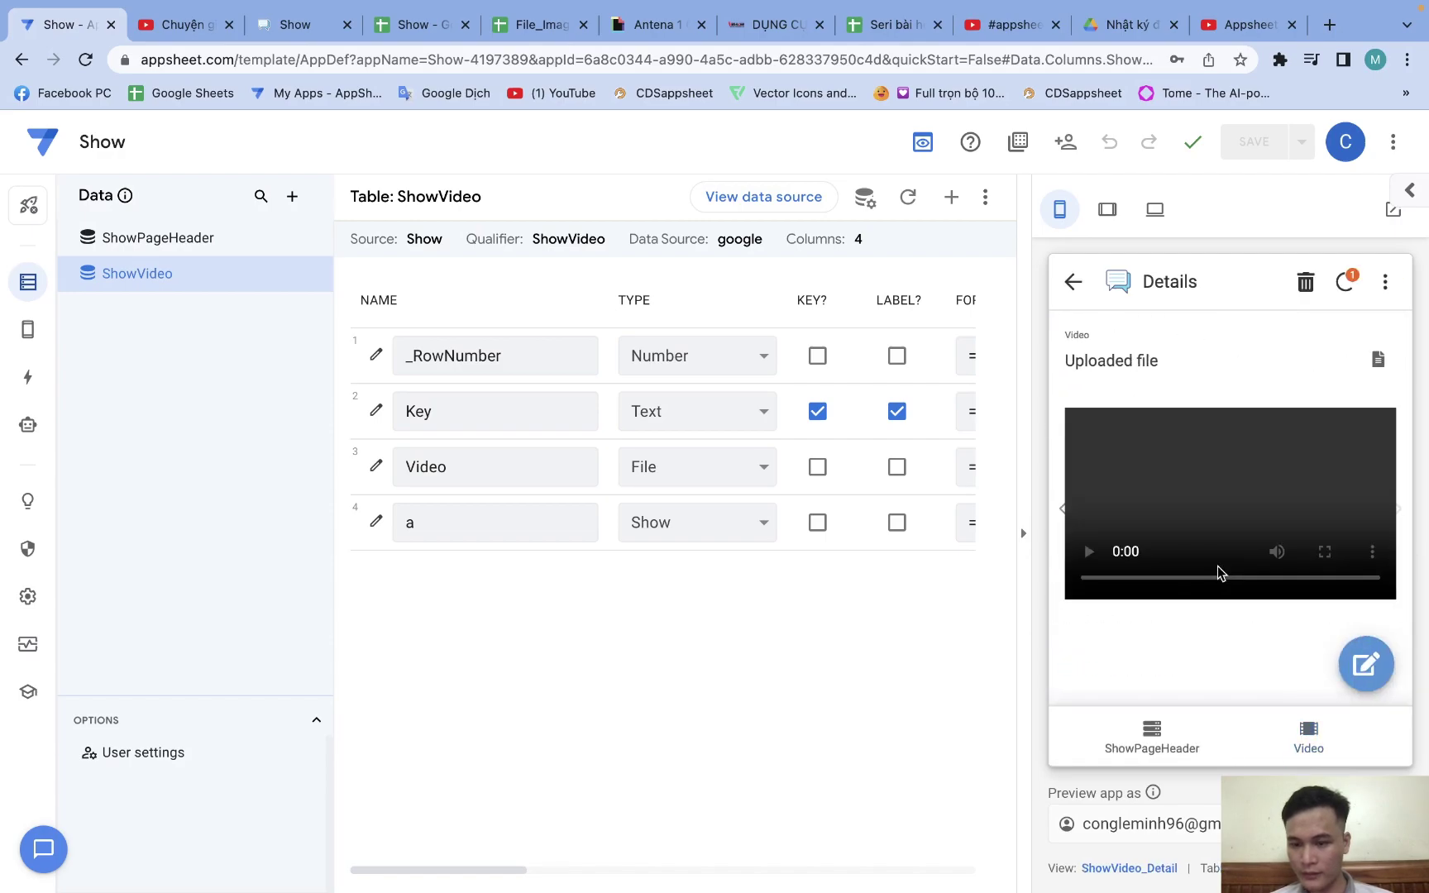
pyautogui.click(1088, 554)
pyautogui.click(1090, 555)
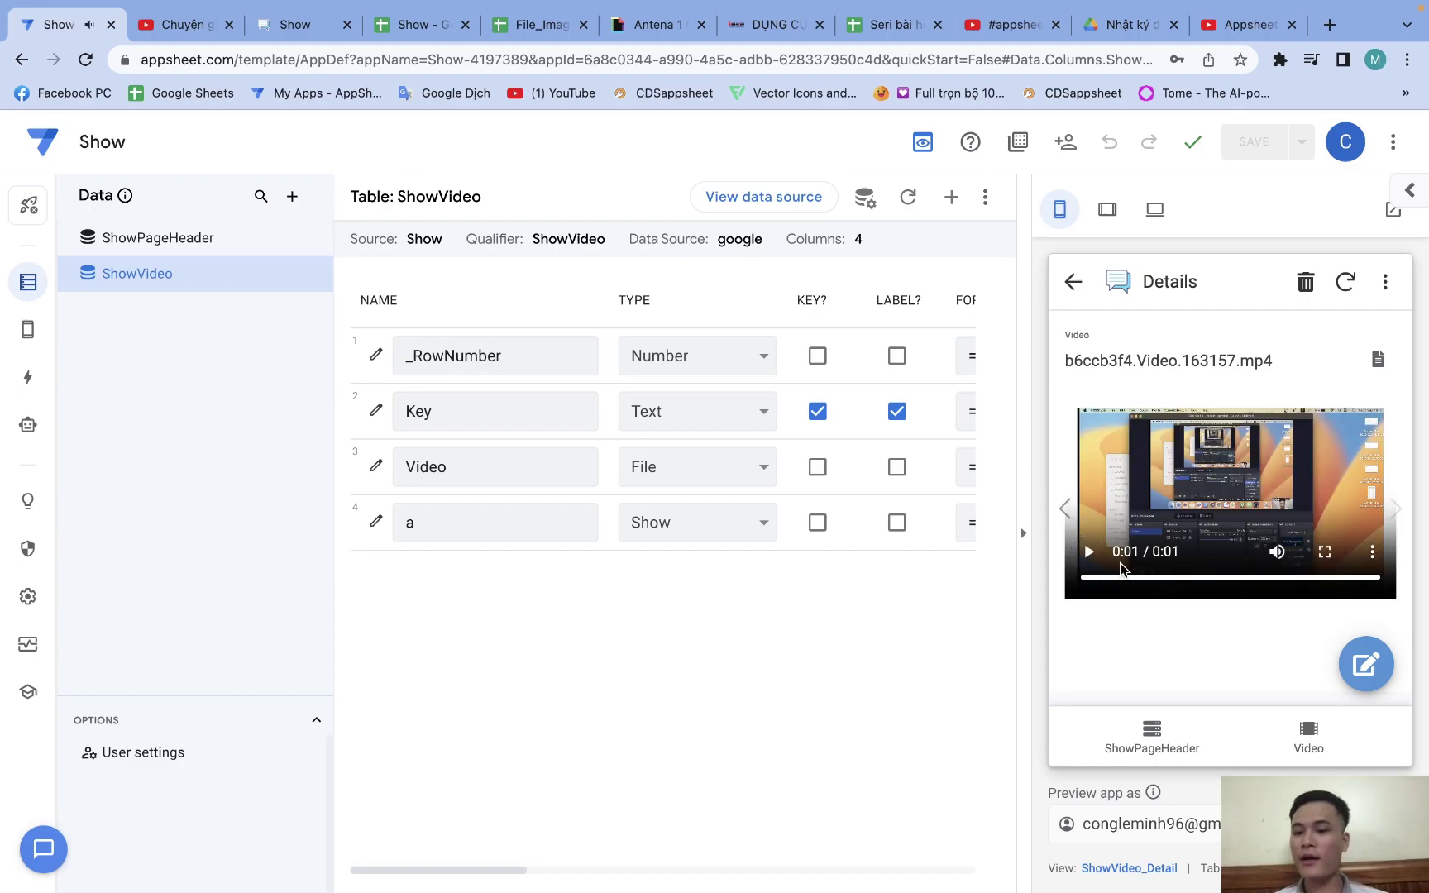
# Set the category of the ShowVideo table's column a to Image and save the app
pyautogui.click(540, 538)
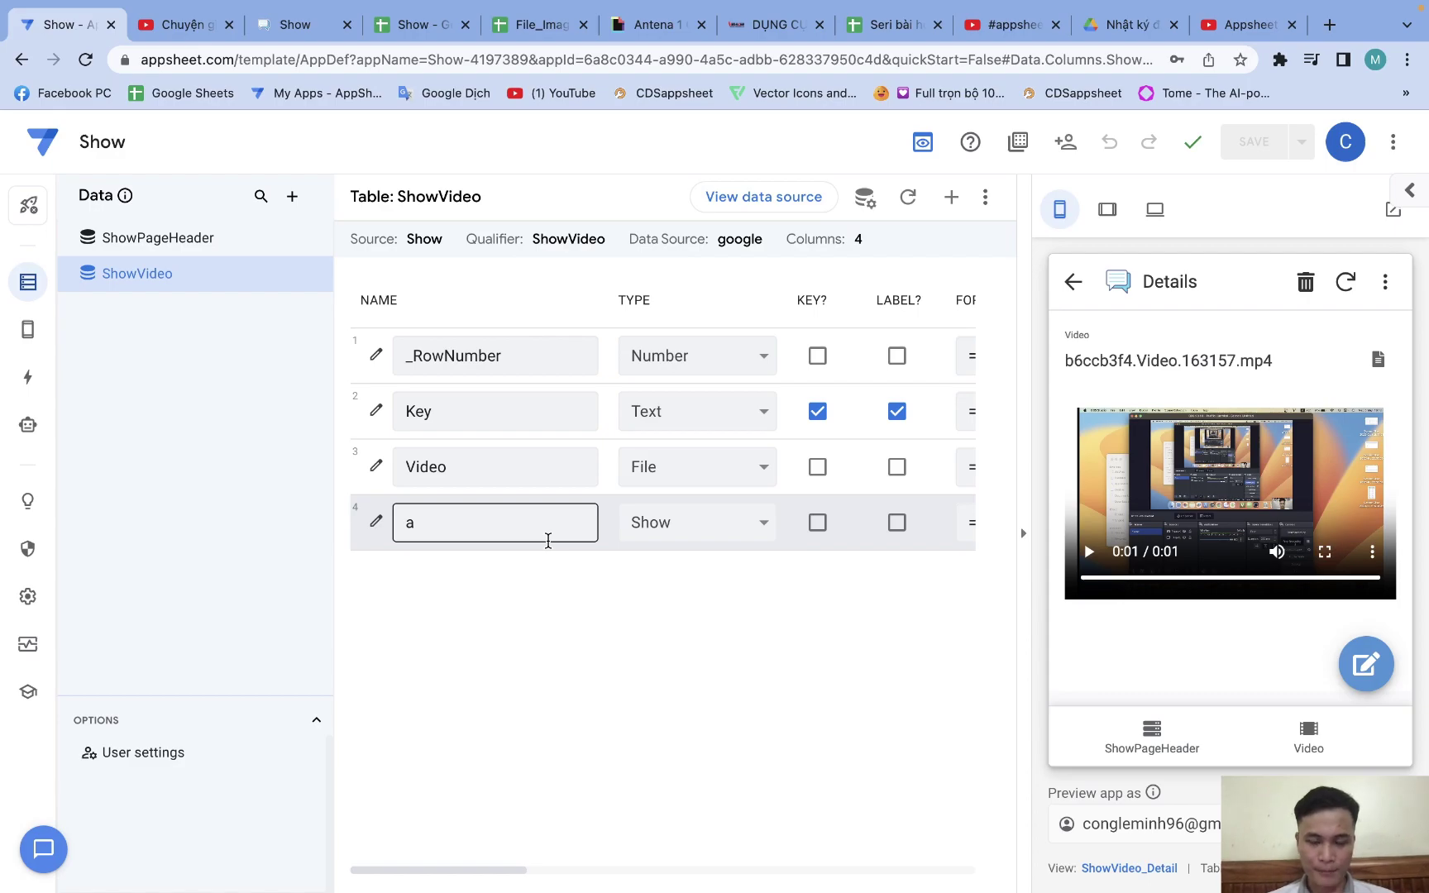
pyautogui.click(376, 521)
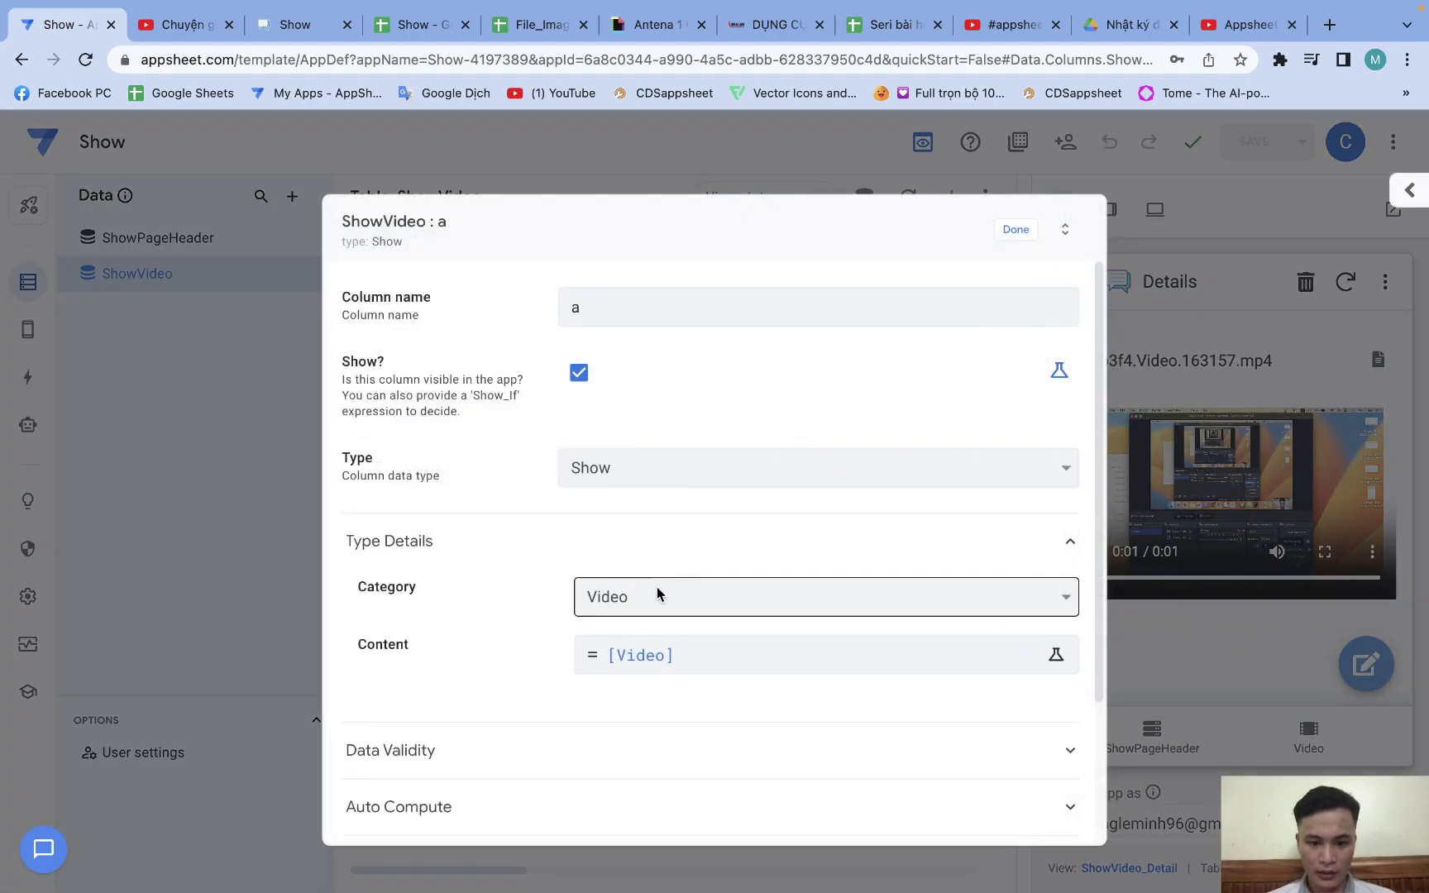
pyautogui.click(653, 609)
pyautogui.click(660, 580)
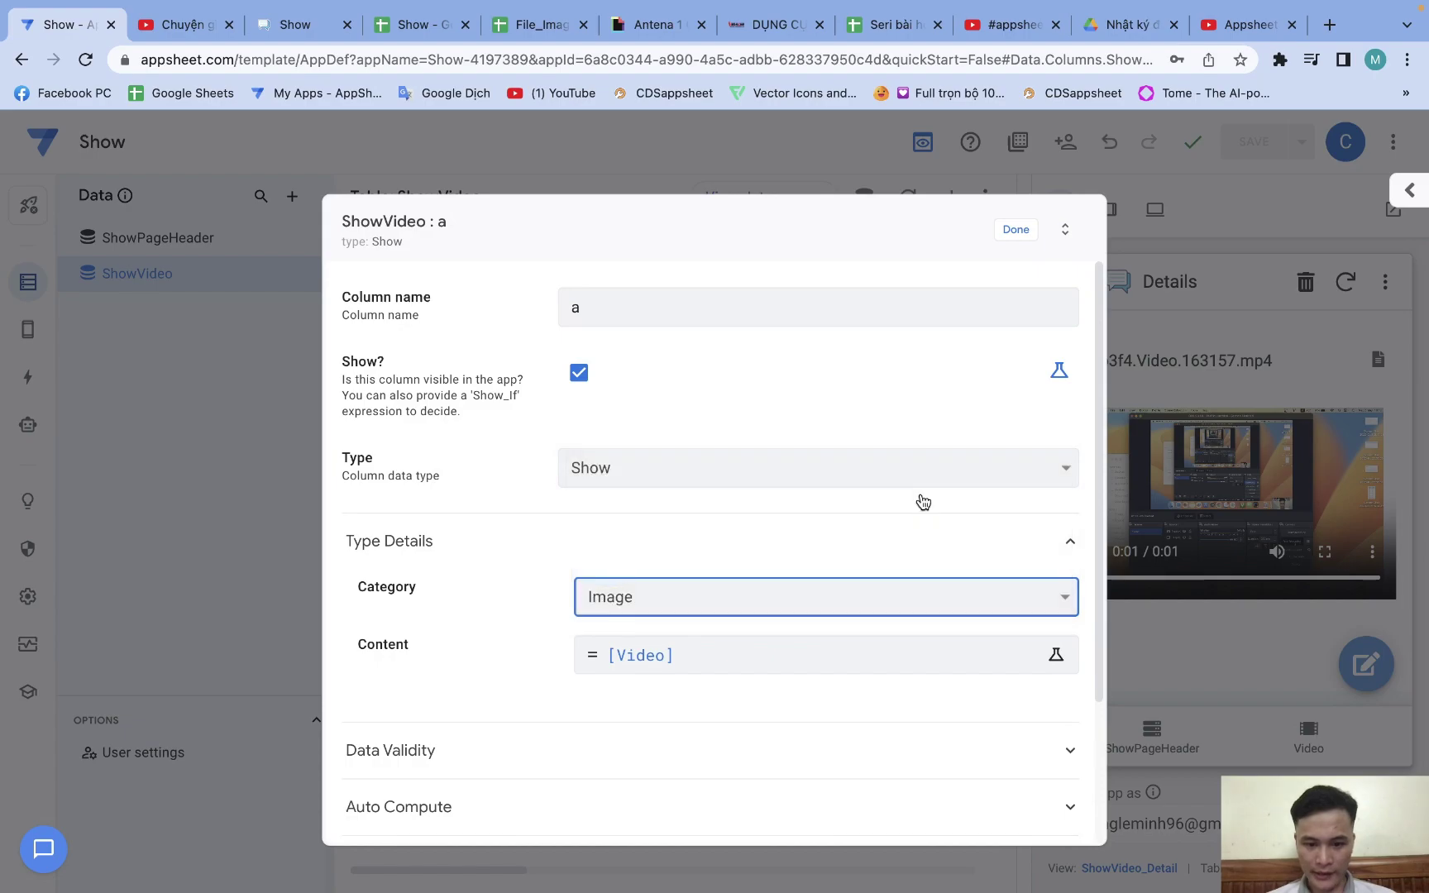
pyautogui.click(1016, 232)
pyautogui.click(1253, 143)
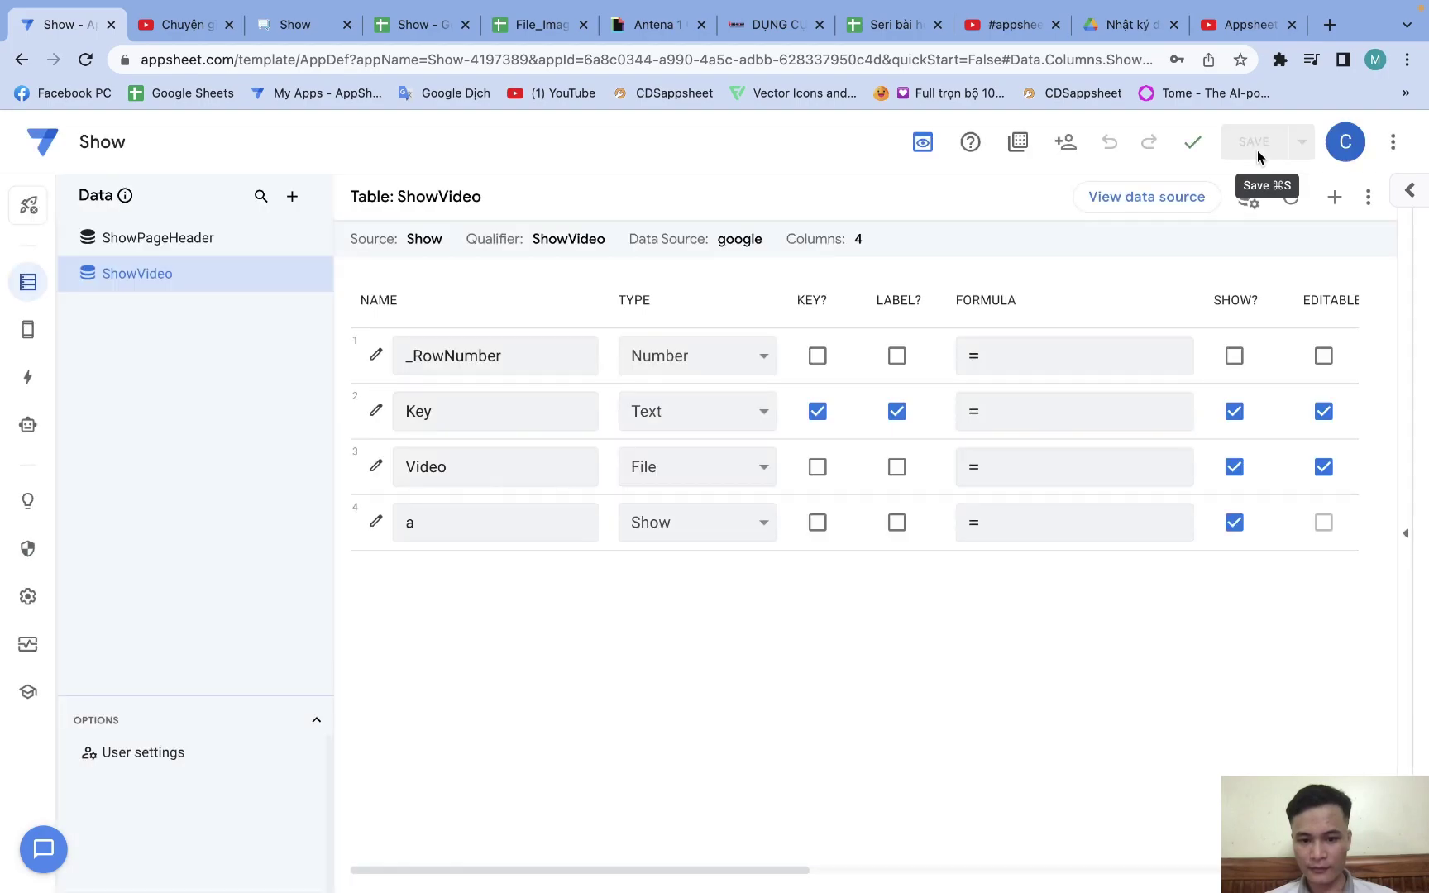
# Add a record with the file "a.jpeg" from Downloads in the preview's Video view, save it, and open its details
pyautogui.click(1407, 537)
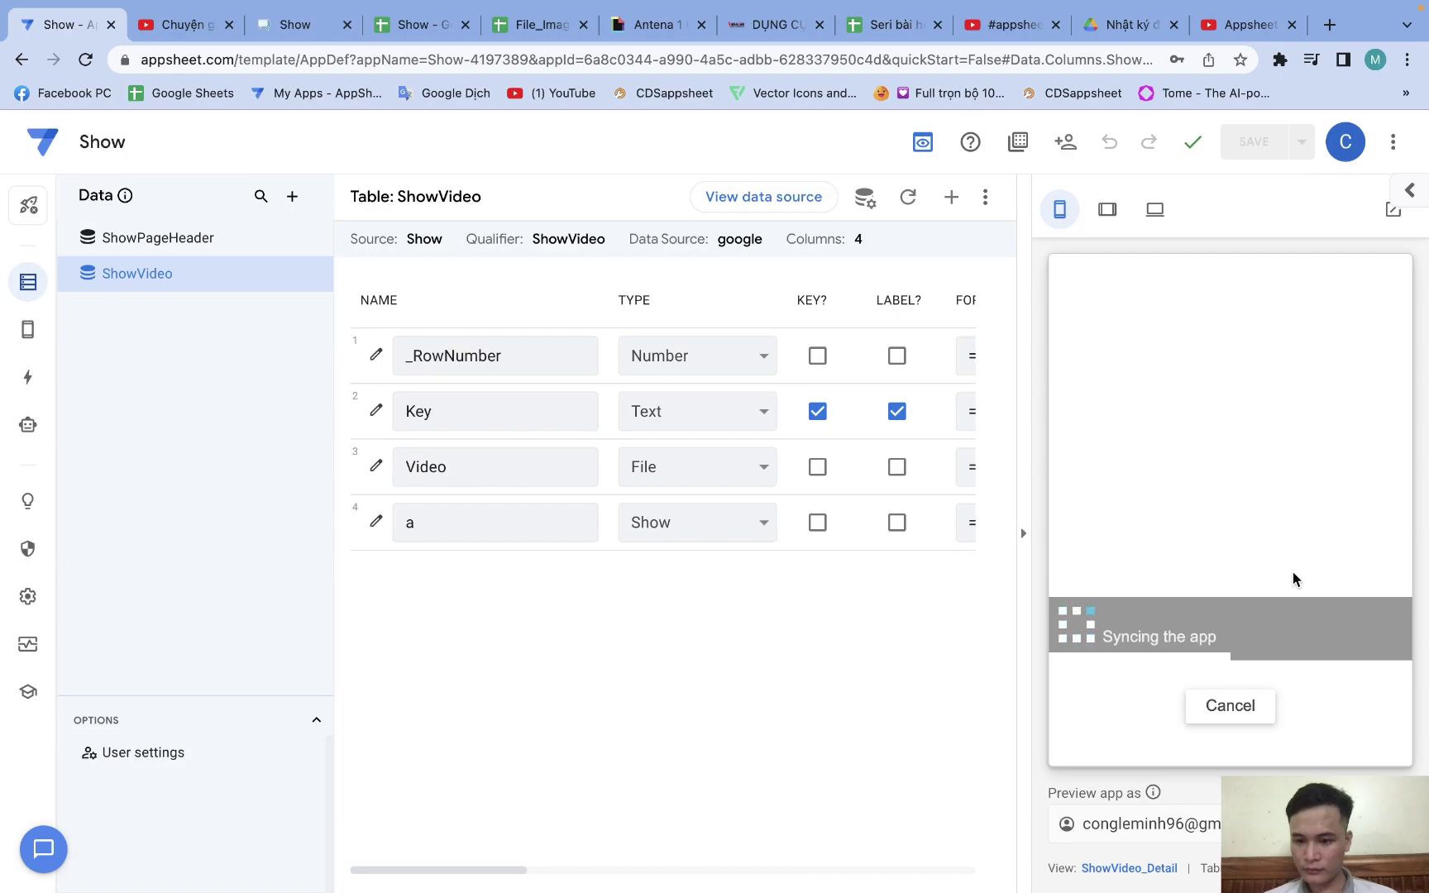
pyautogui.click(1307, 736)
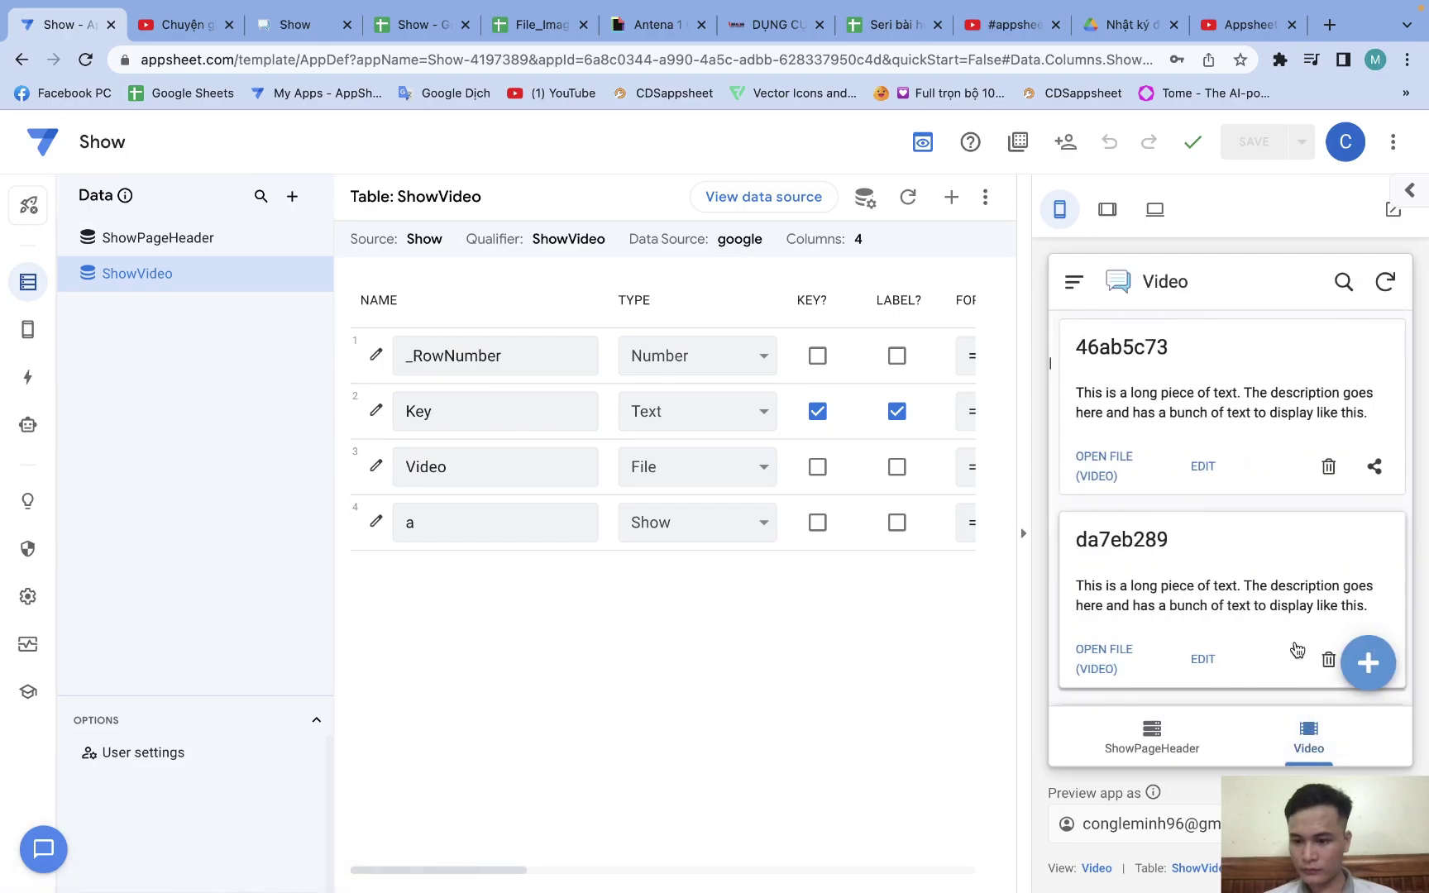
pyautogui.click(1381, 662)
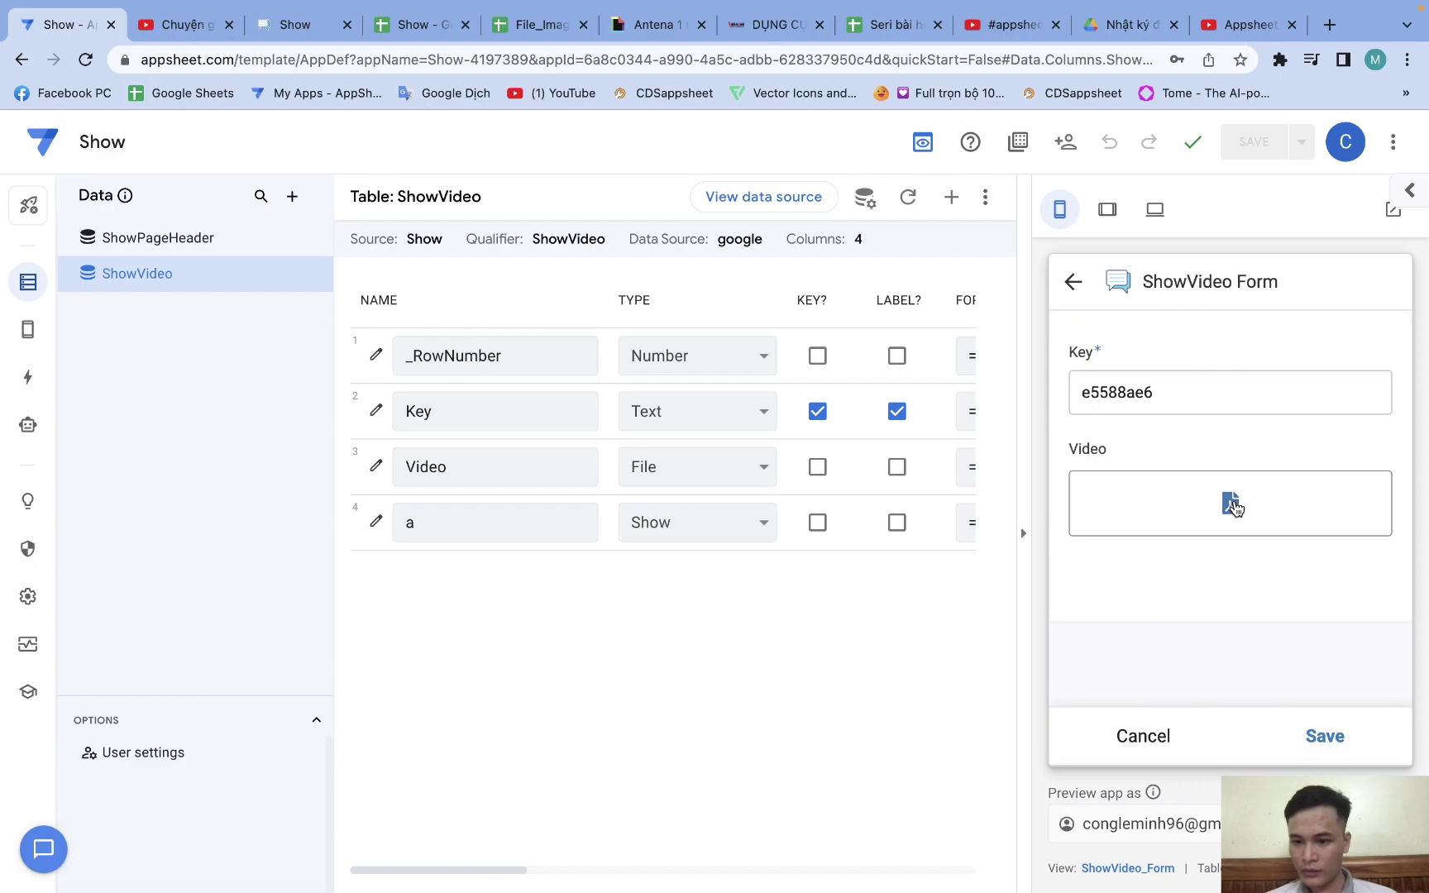
pyautogui.click(1233, 506)
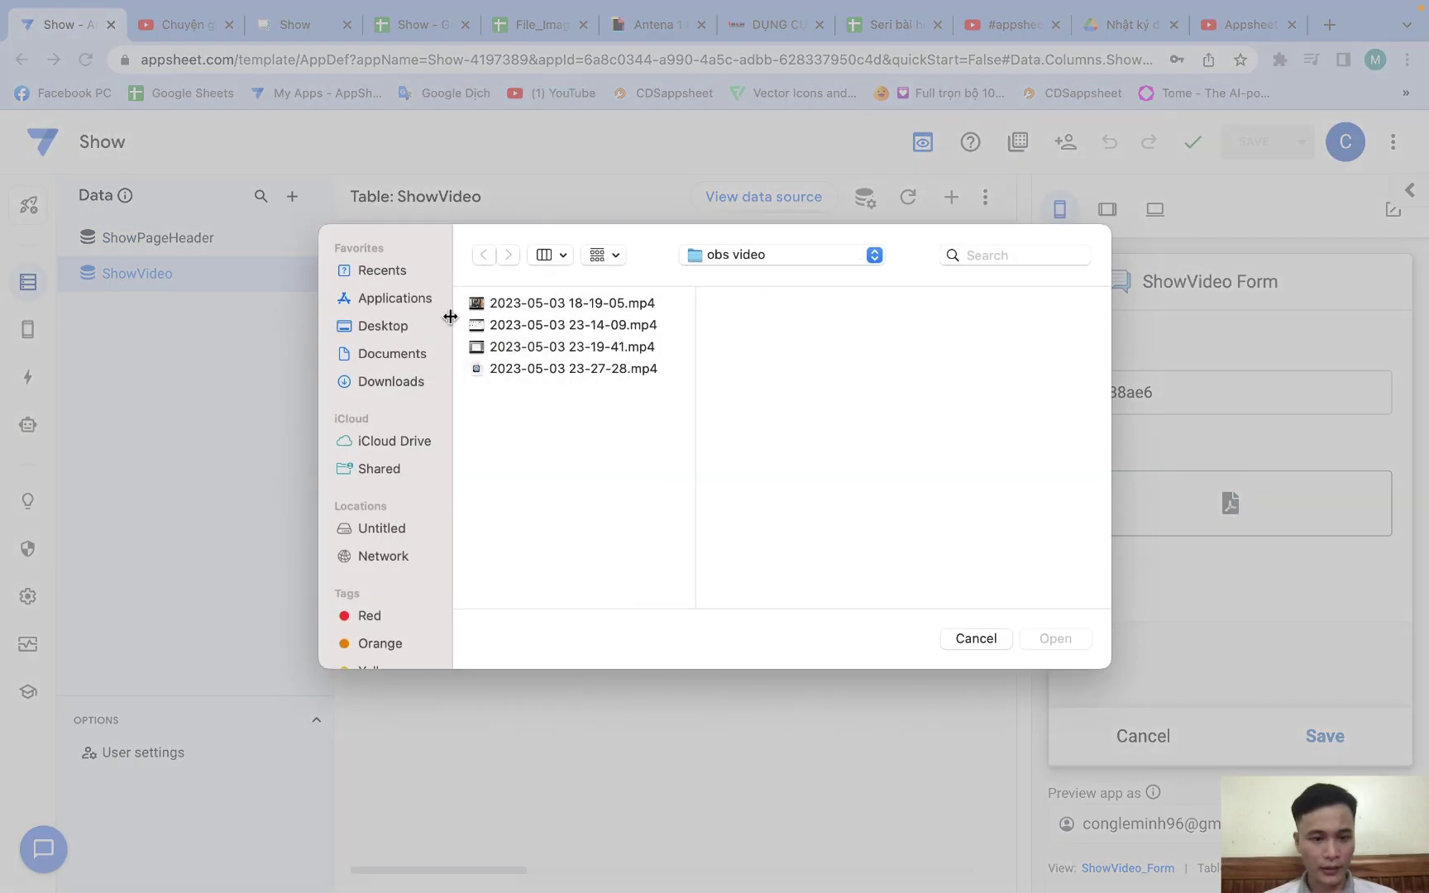
pyautogui.click(385, 378)
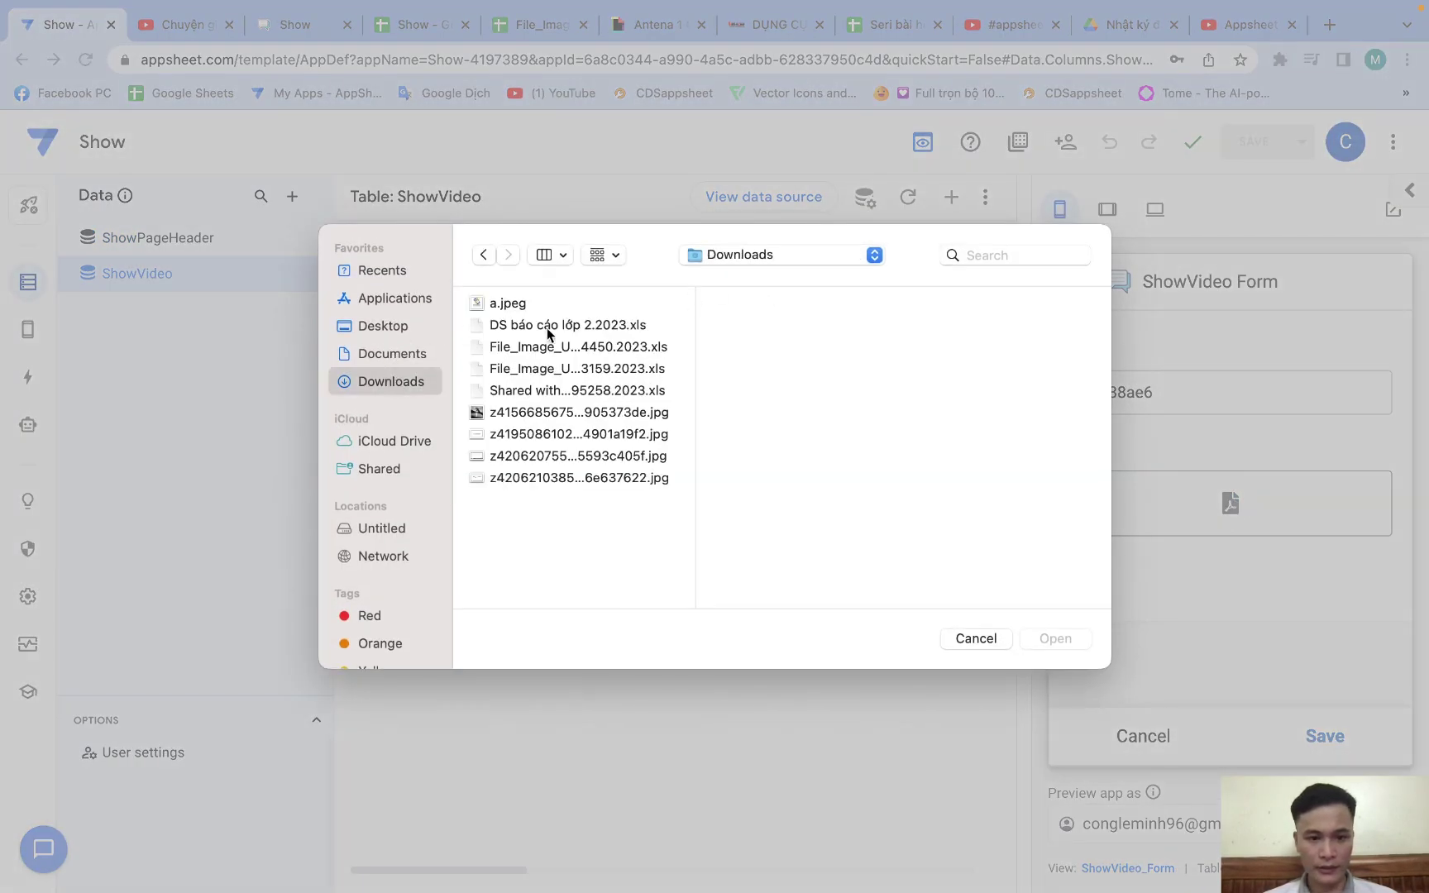
pyautogui.click(1055, 638)
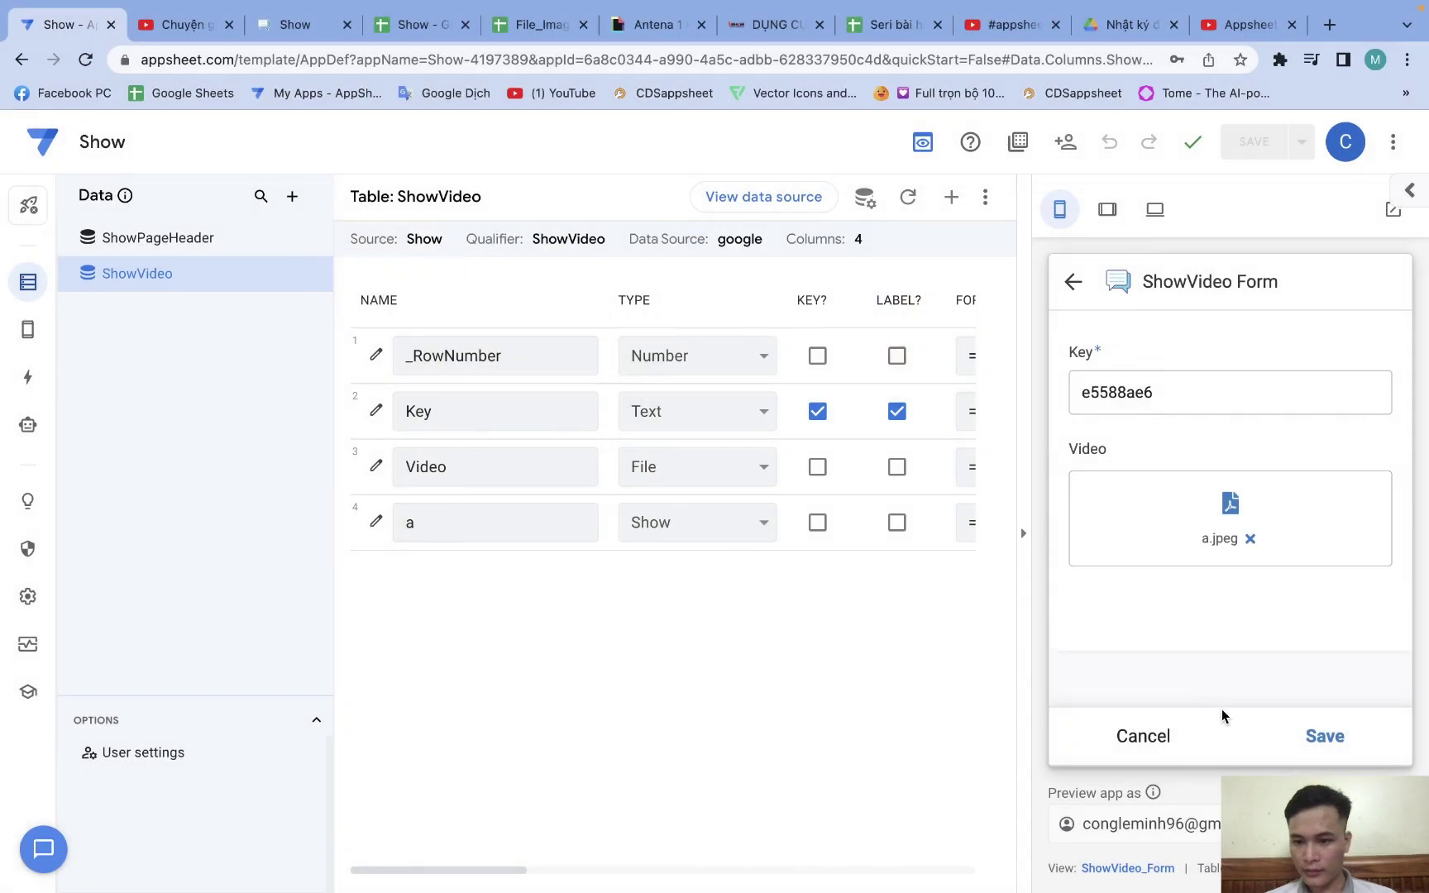
pyautogui.click(1319, 736)
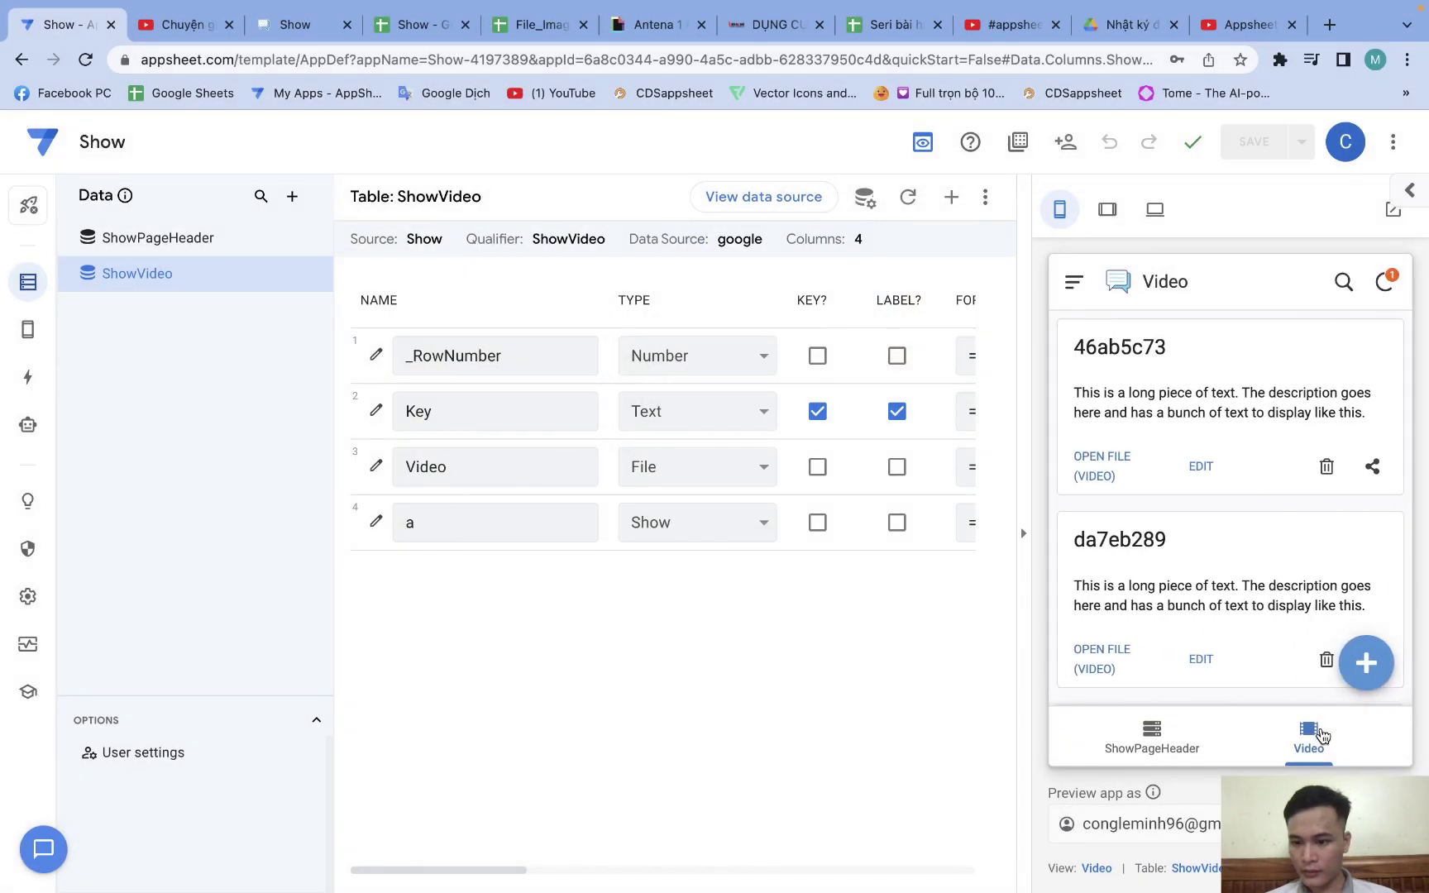
pyautogui.scroll(-5, 1273, 561)
pyautogui.click(1260, 570)
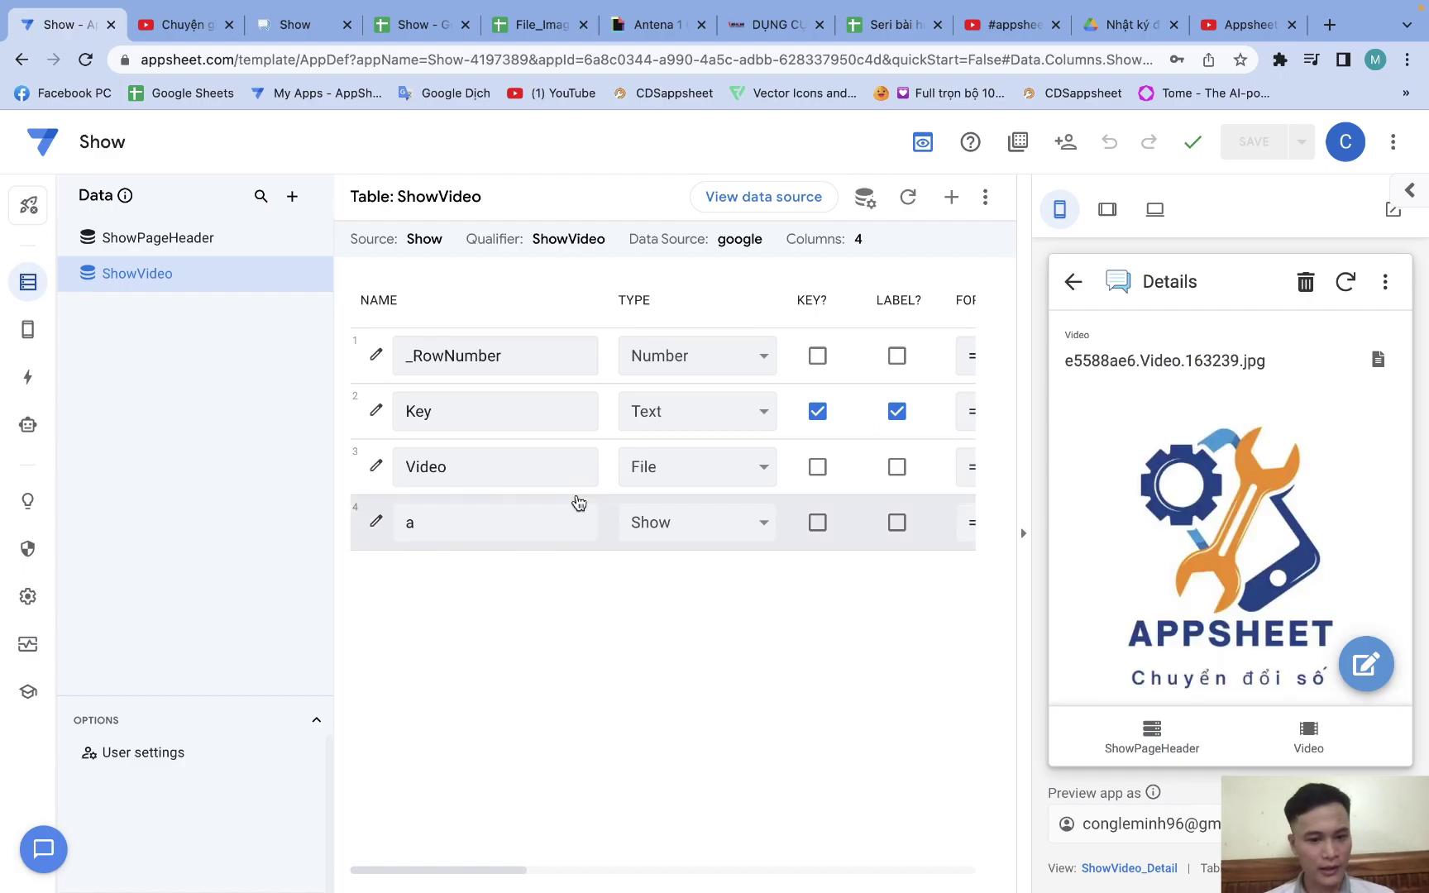
# Examine the available categories for the ShowVideo table's column a and close its settings with Image kept
pyautogui.click(370, 525)
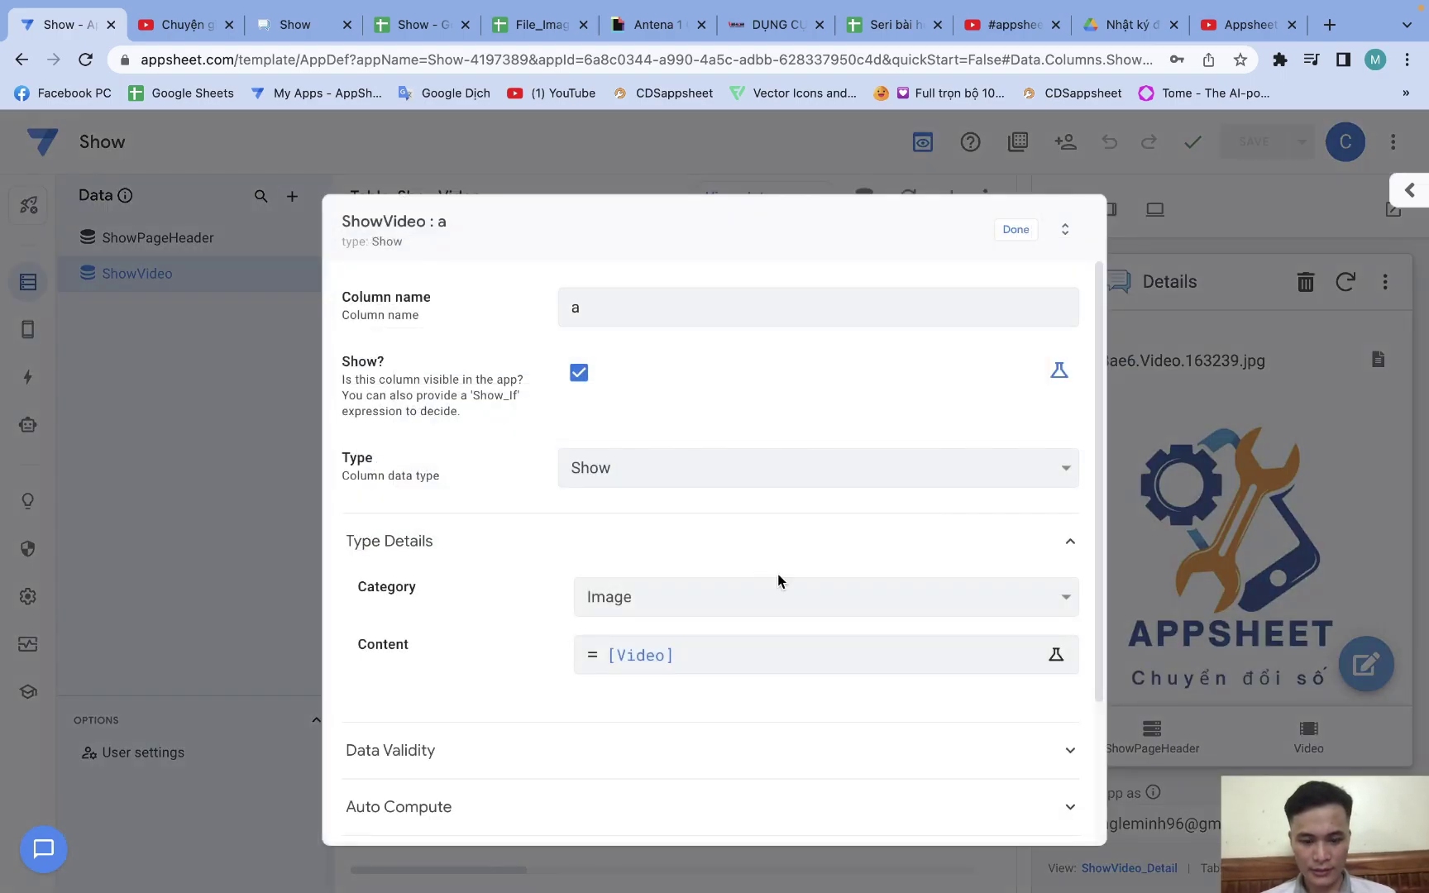
pyautogui.click(721, 597)
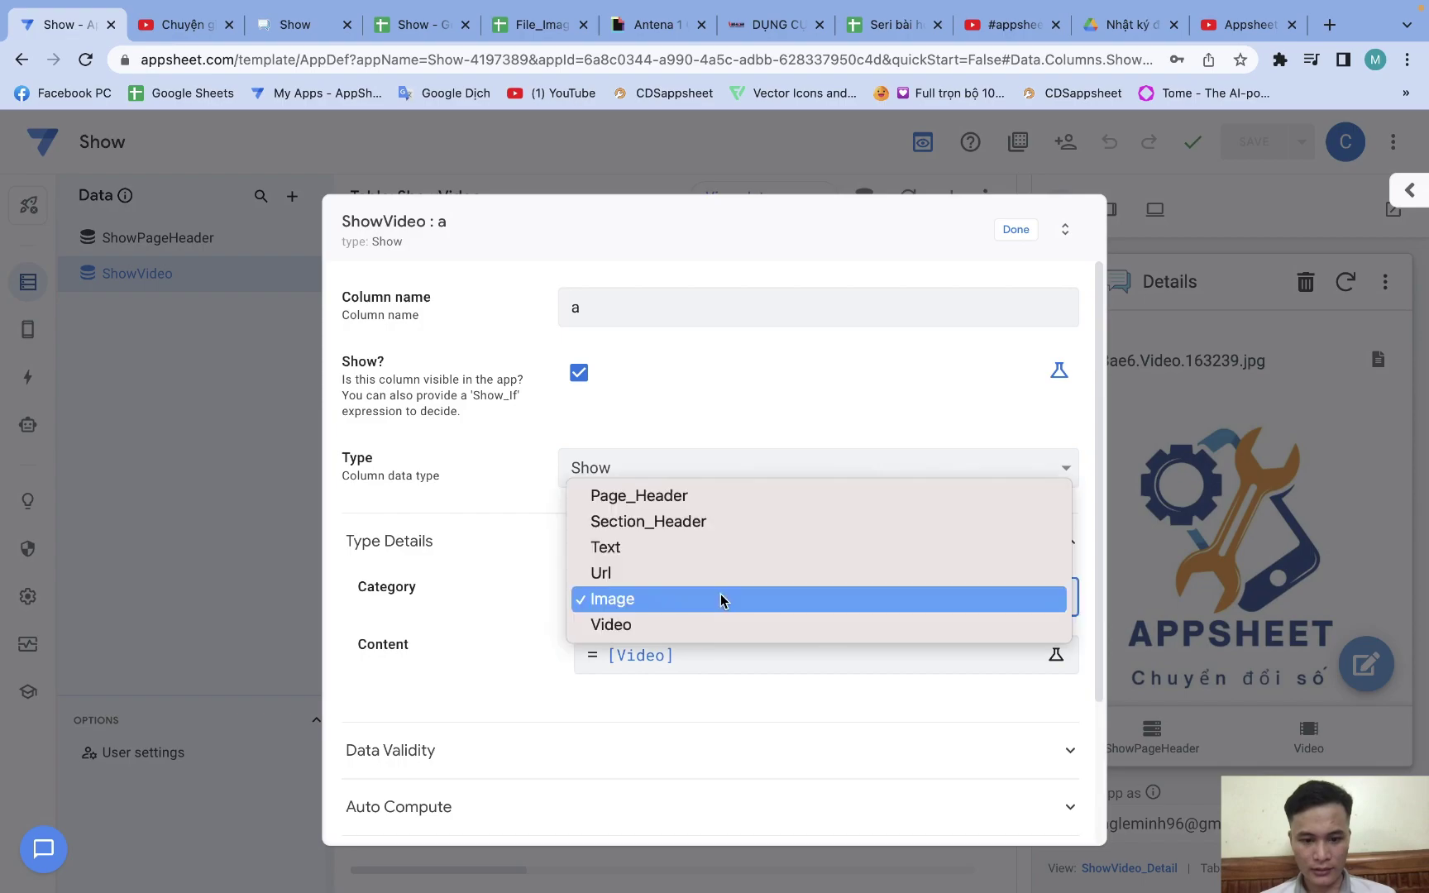
pyautogui.click(721, 599)
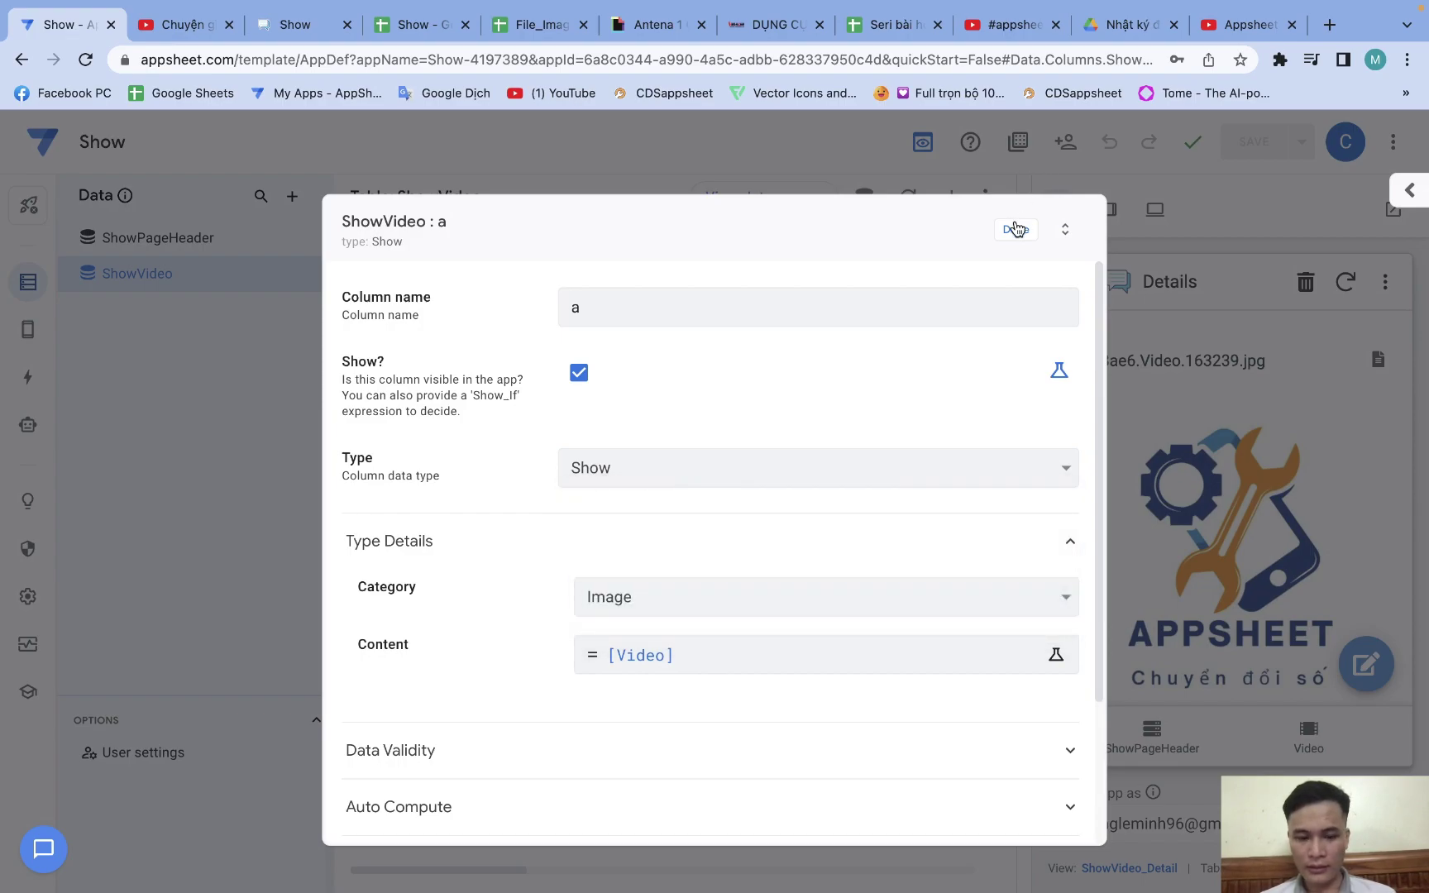
pyautogui.click(1016, 229)
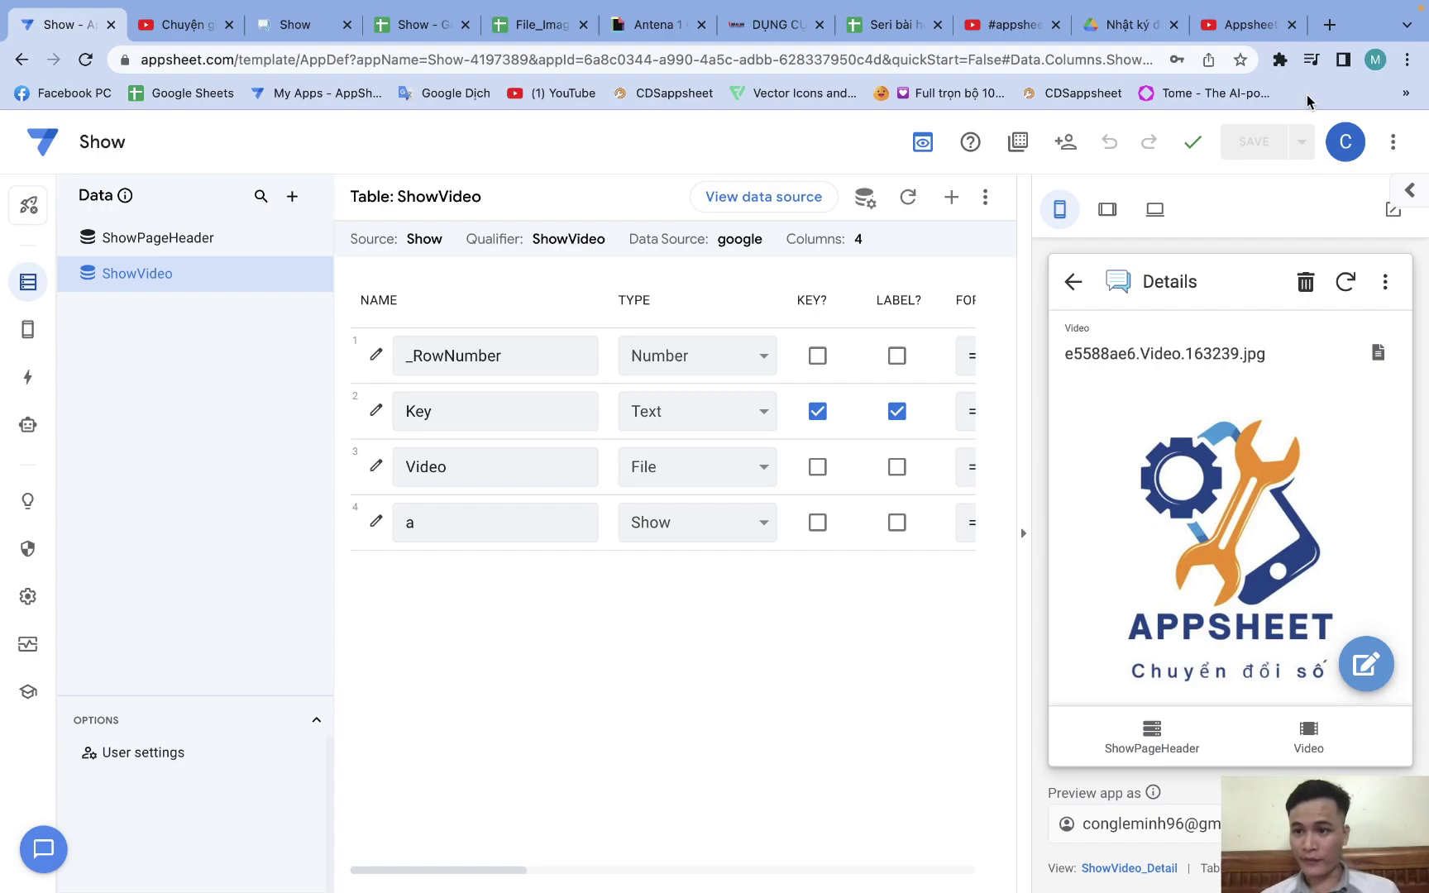
# Search Google in a new browser tab for "quy trình sản xuất pdf" and open a PDF of a production process
pyautogui.click(1323, 36)
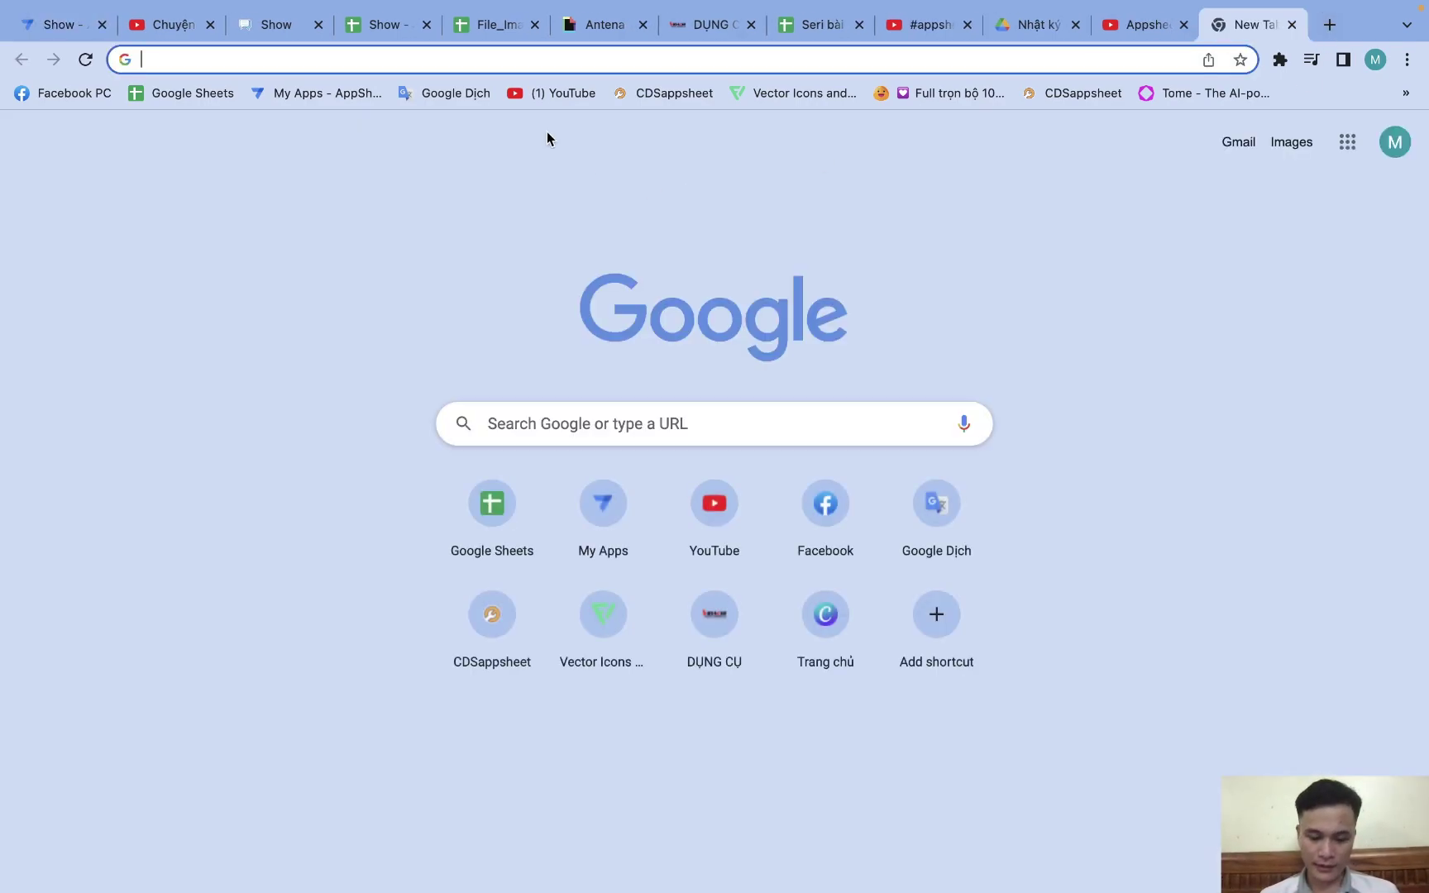
pyautogui.write('quy trinh')
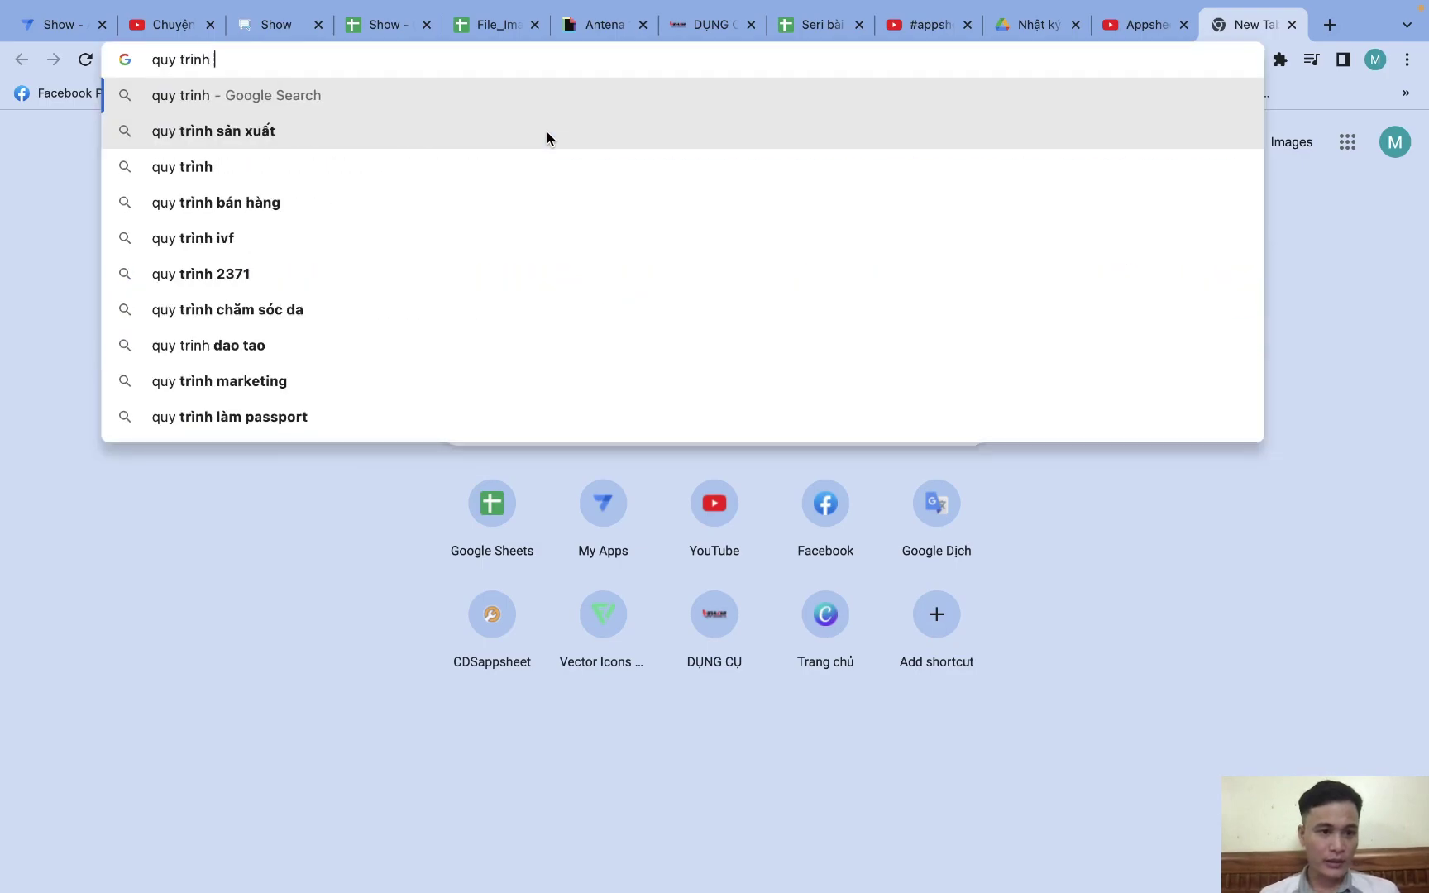
pyautogui.click(547, 131)
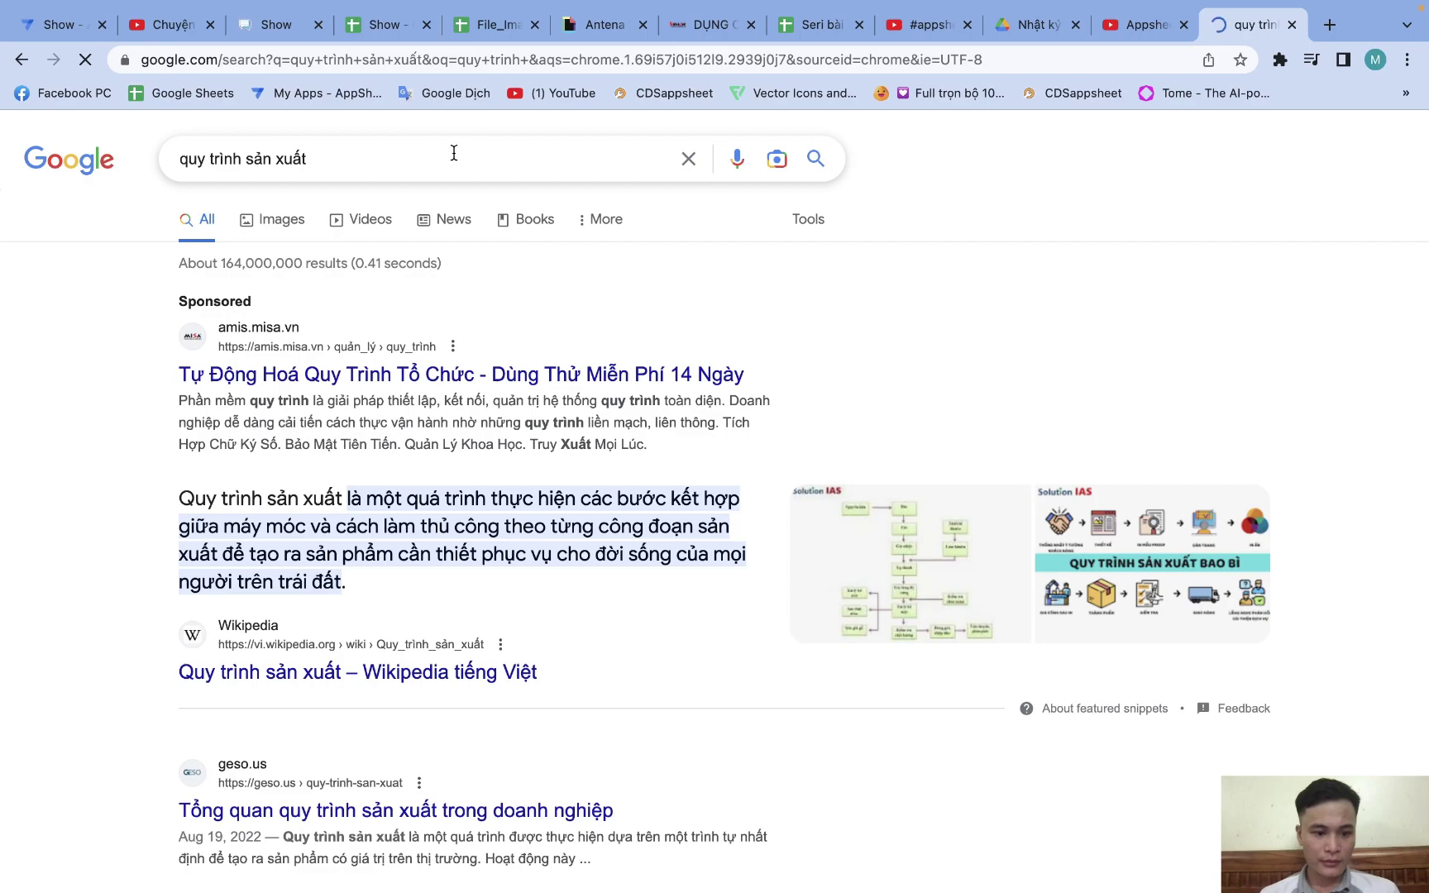
pyautogui.click(453, 152)
pyautogui.write('pdf')
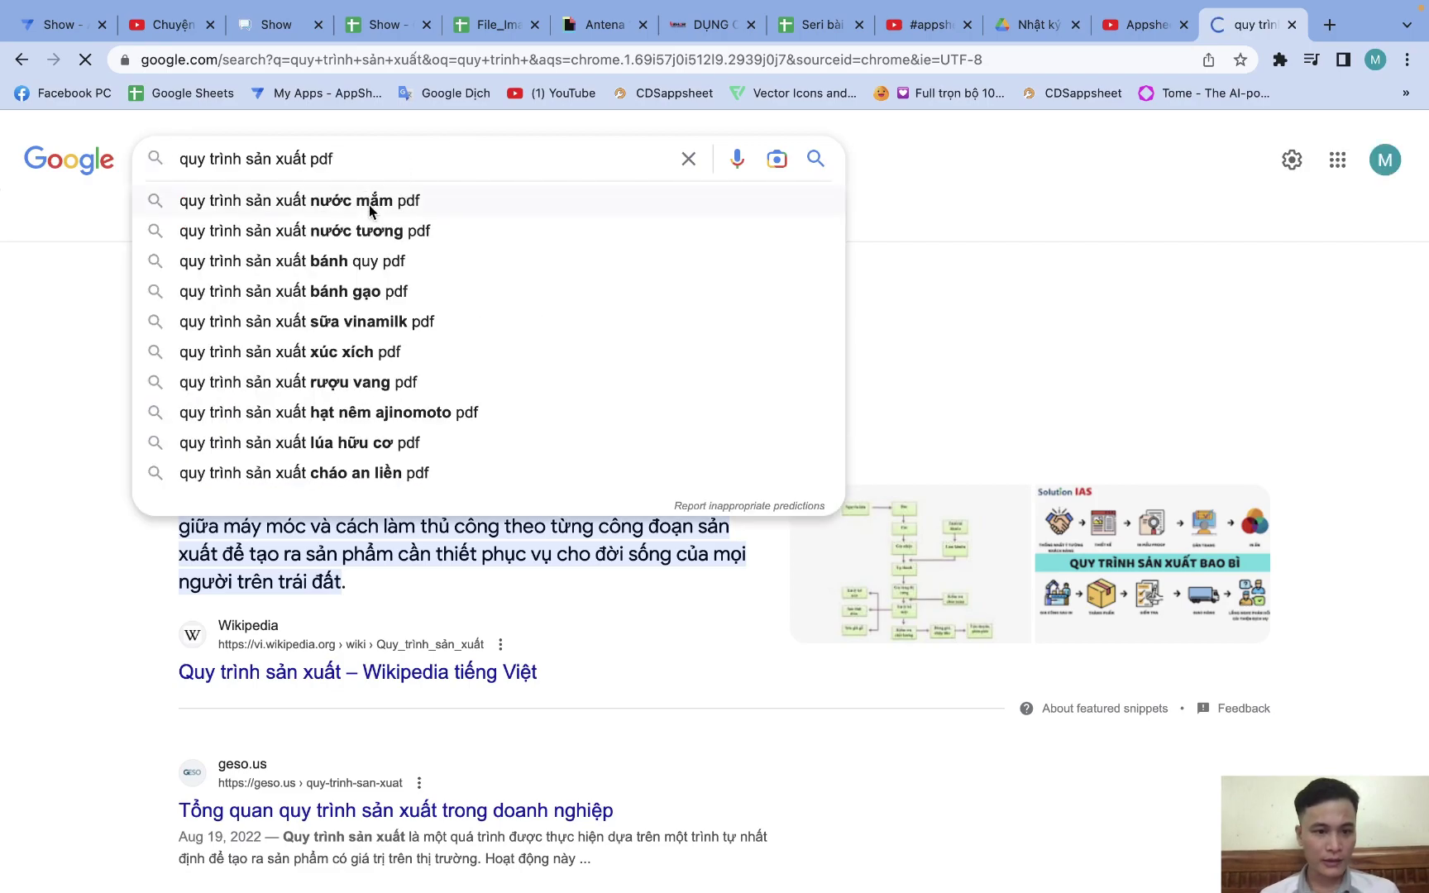
pyautogui.click(423, 348)
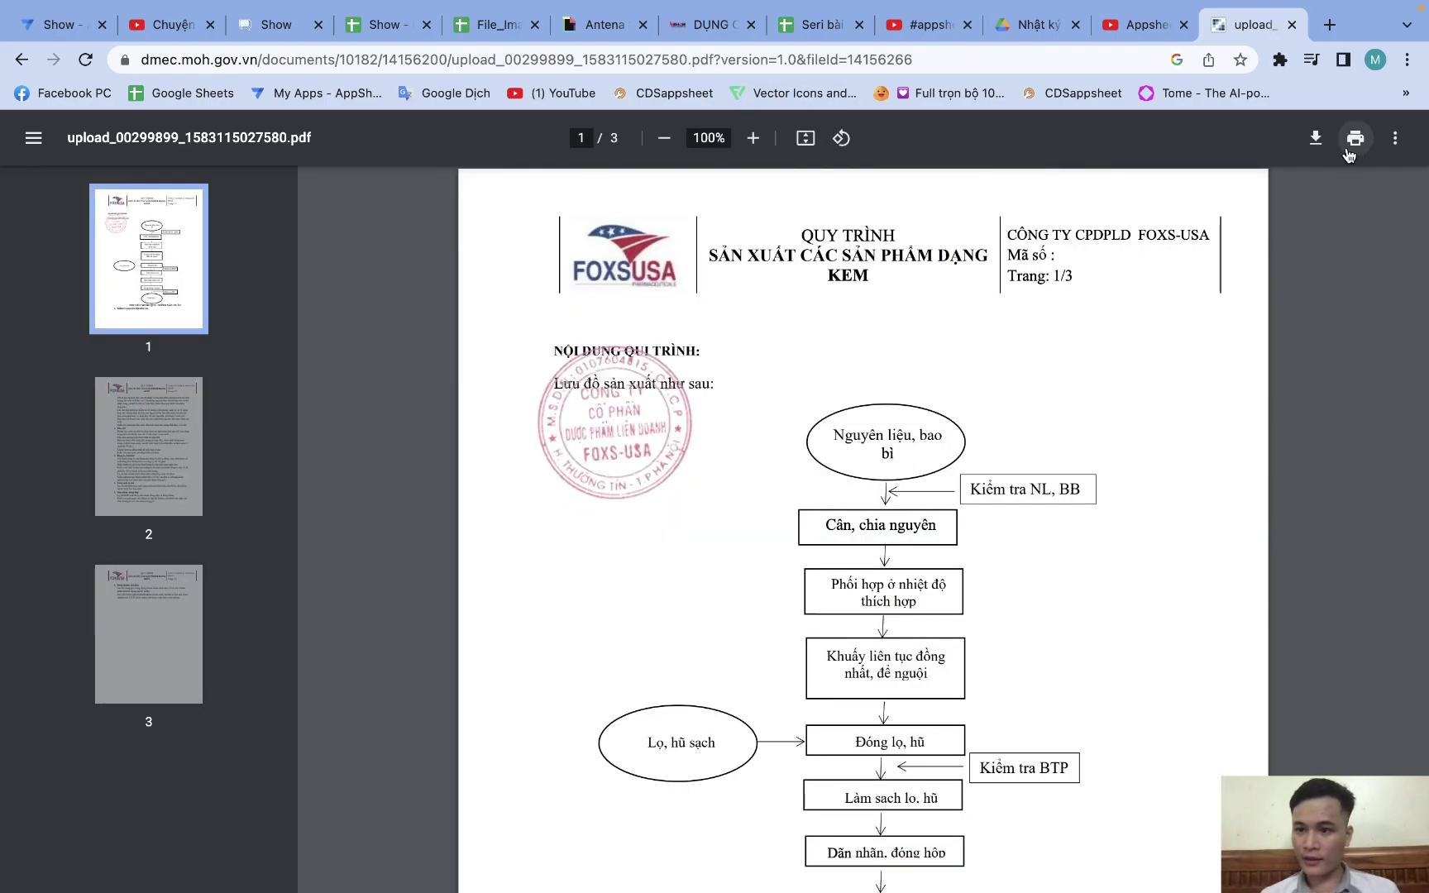
# Download the open production-process PDF into the Downloads folder under its suggested name and return to the AppSheet editor
pyautogui.click(1314, 139)
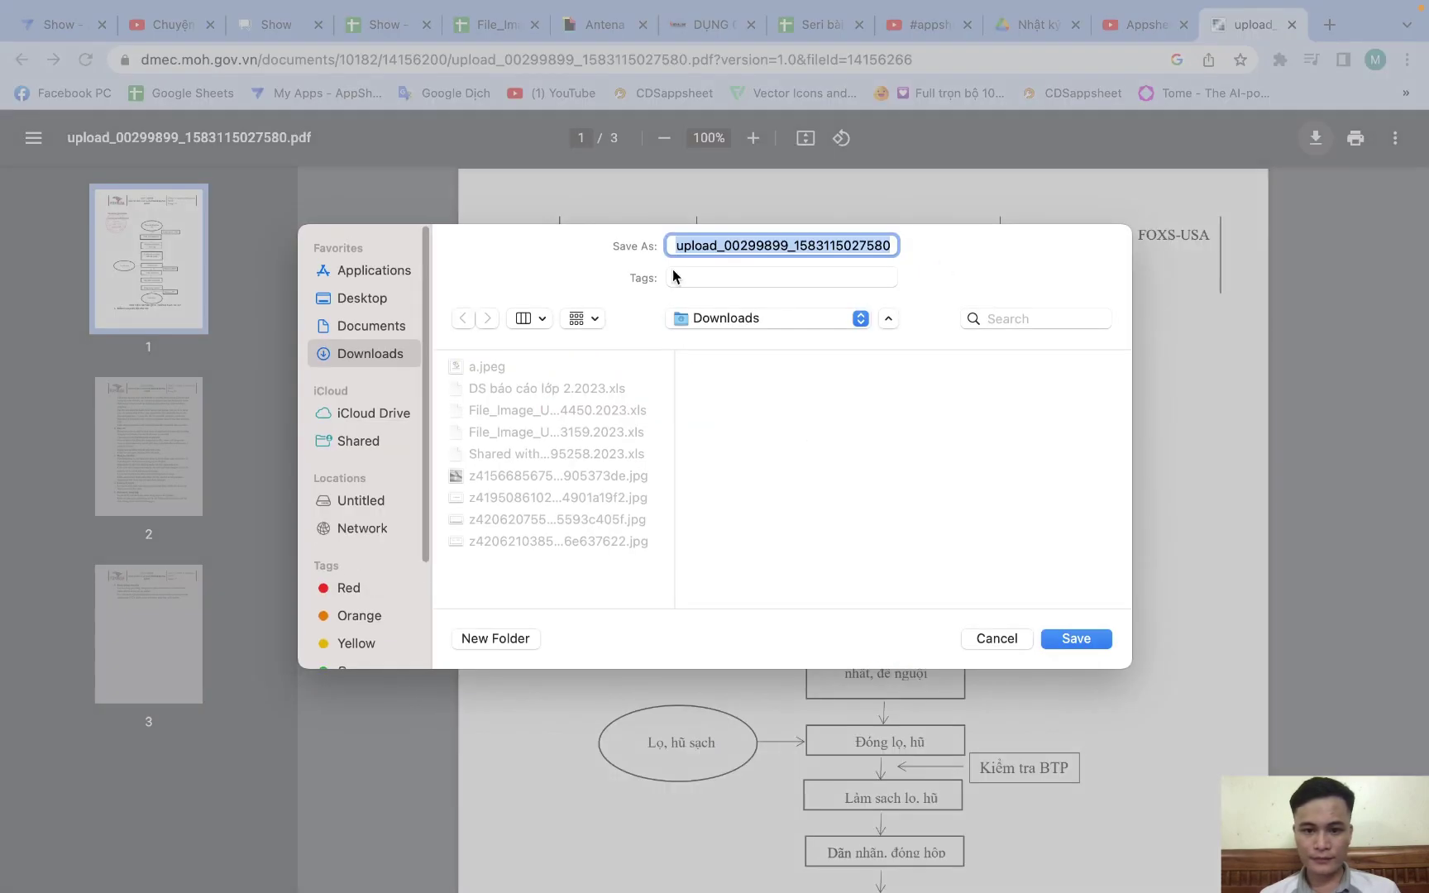
pyautogui.click(1076, 638)
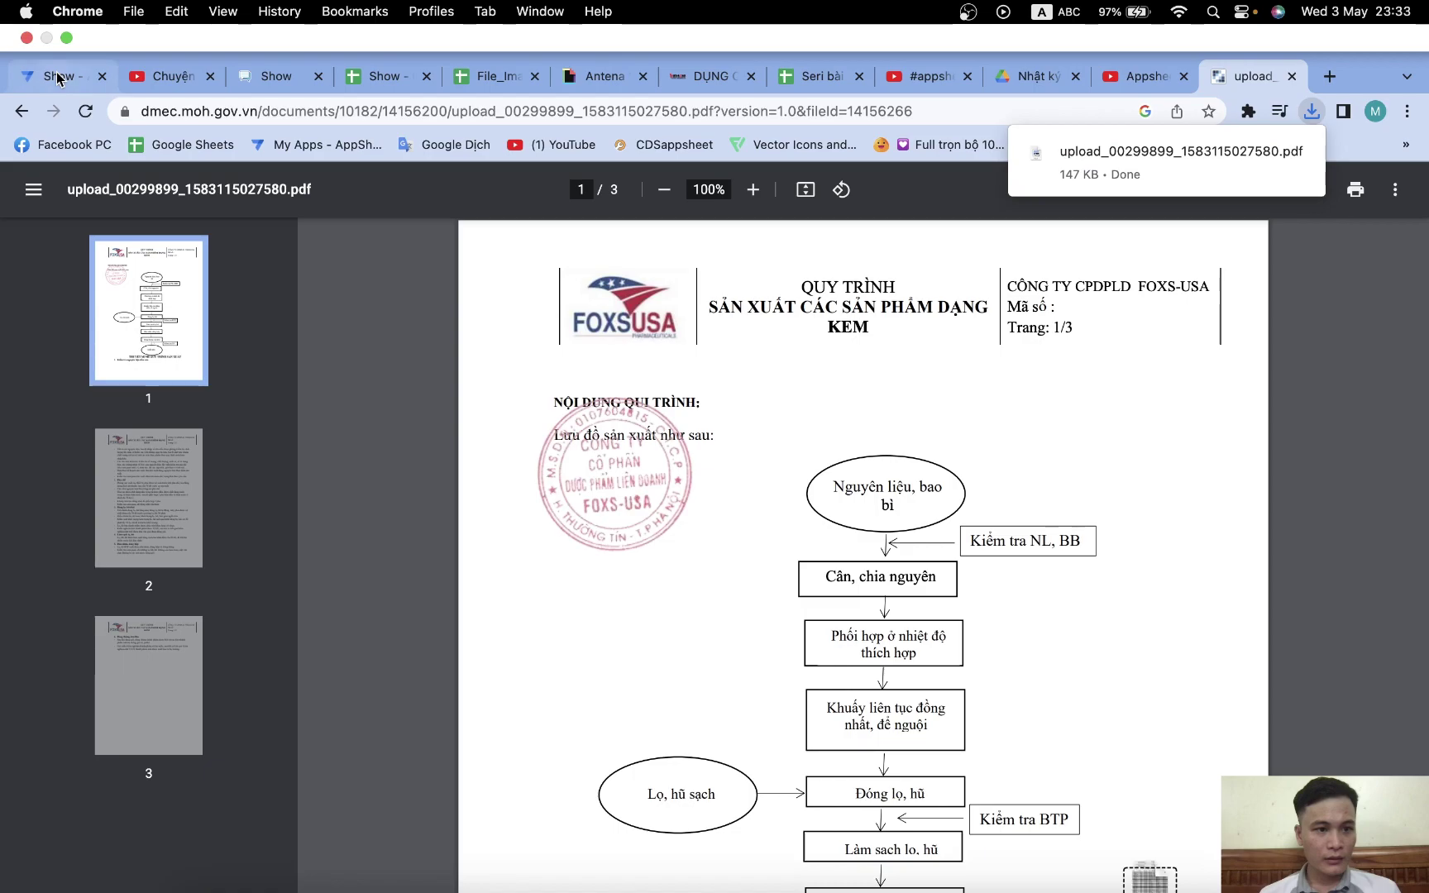
pyautogui.click(58, 72)
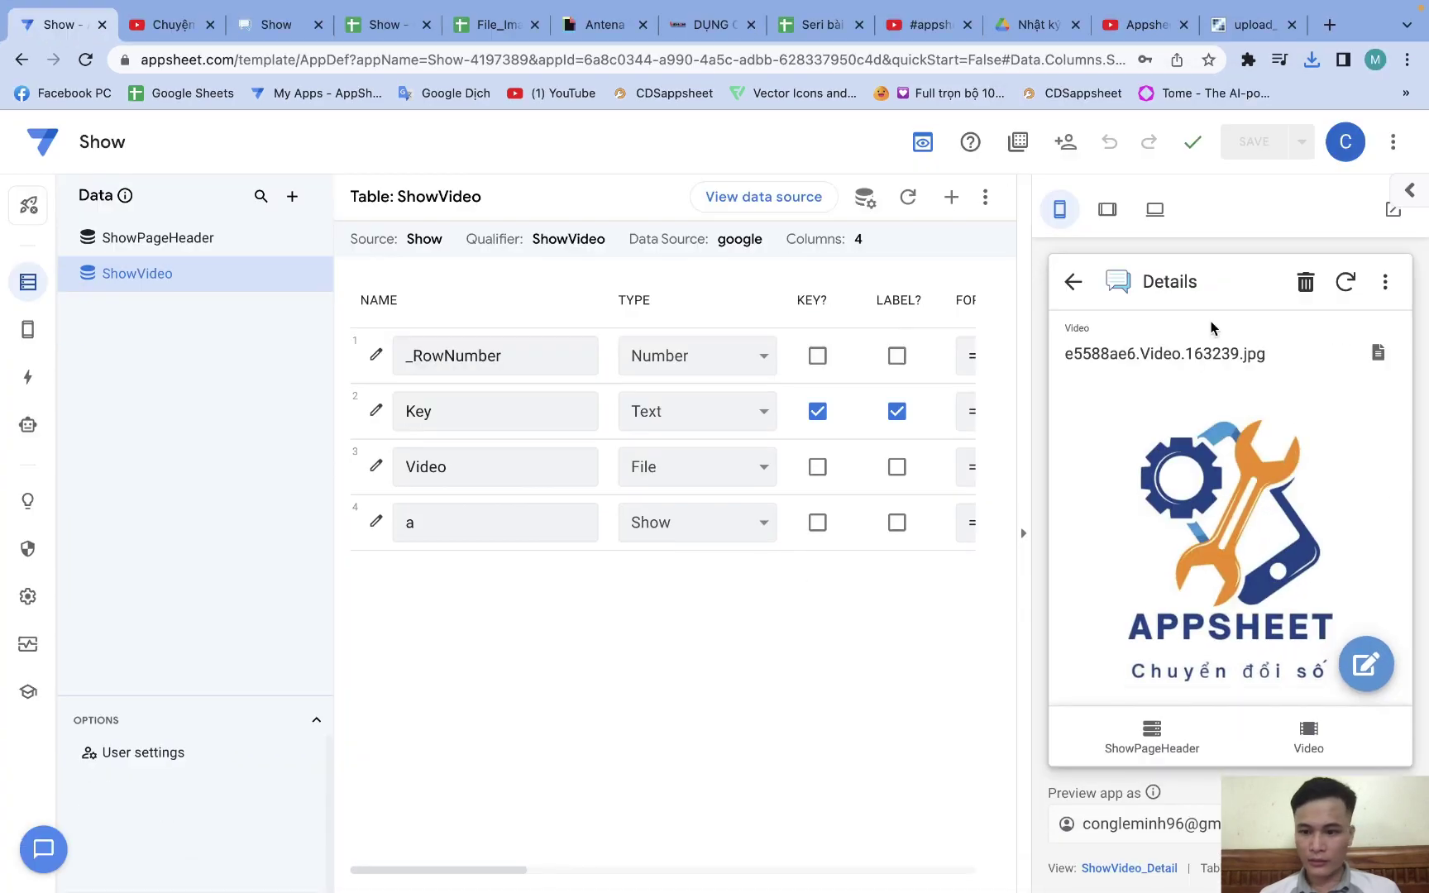
# Add a record with "upload_00299899_1583115027580.pdf" from Downloads in the preview's Video view and save it
pyautogui.click(1308, 738)
pyautogui.click(1366, 664)
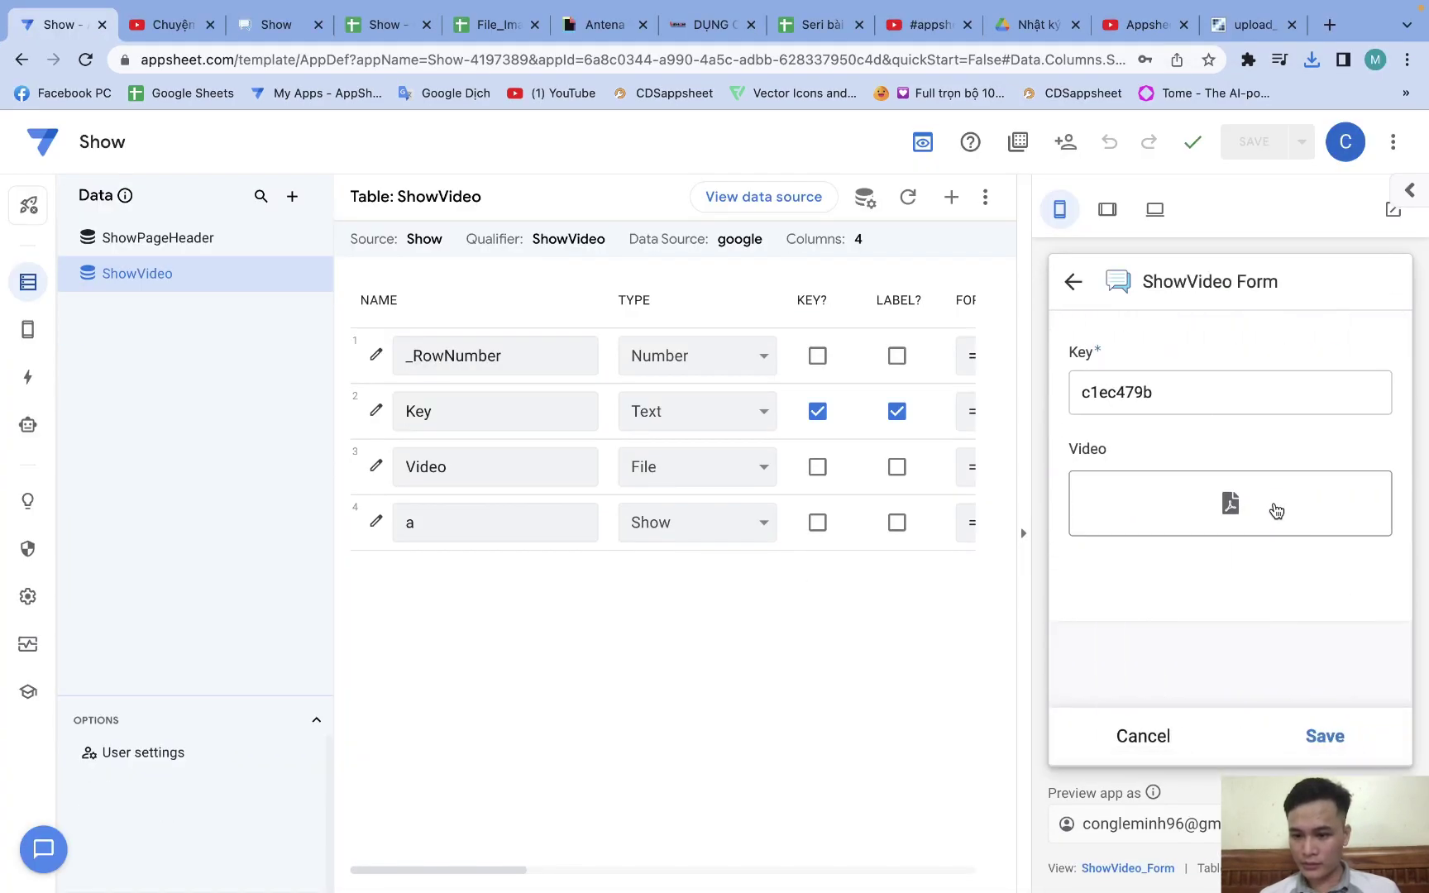
pyautogui.click(1265, 502)
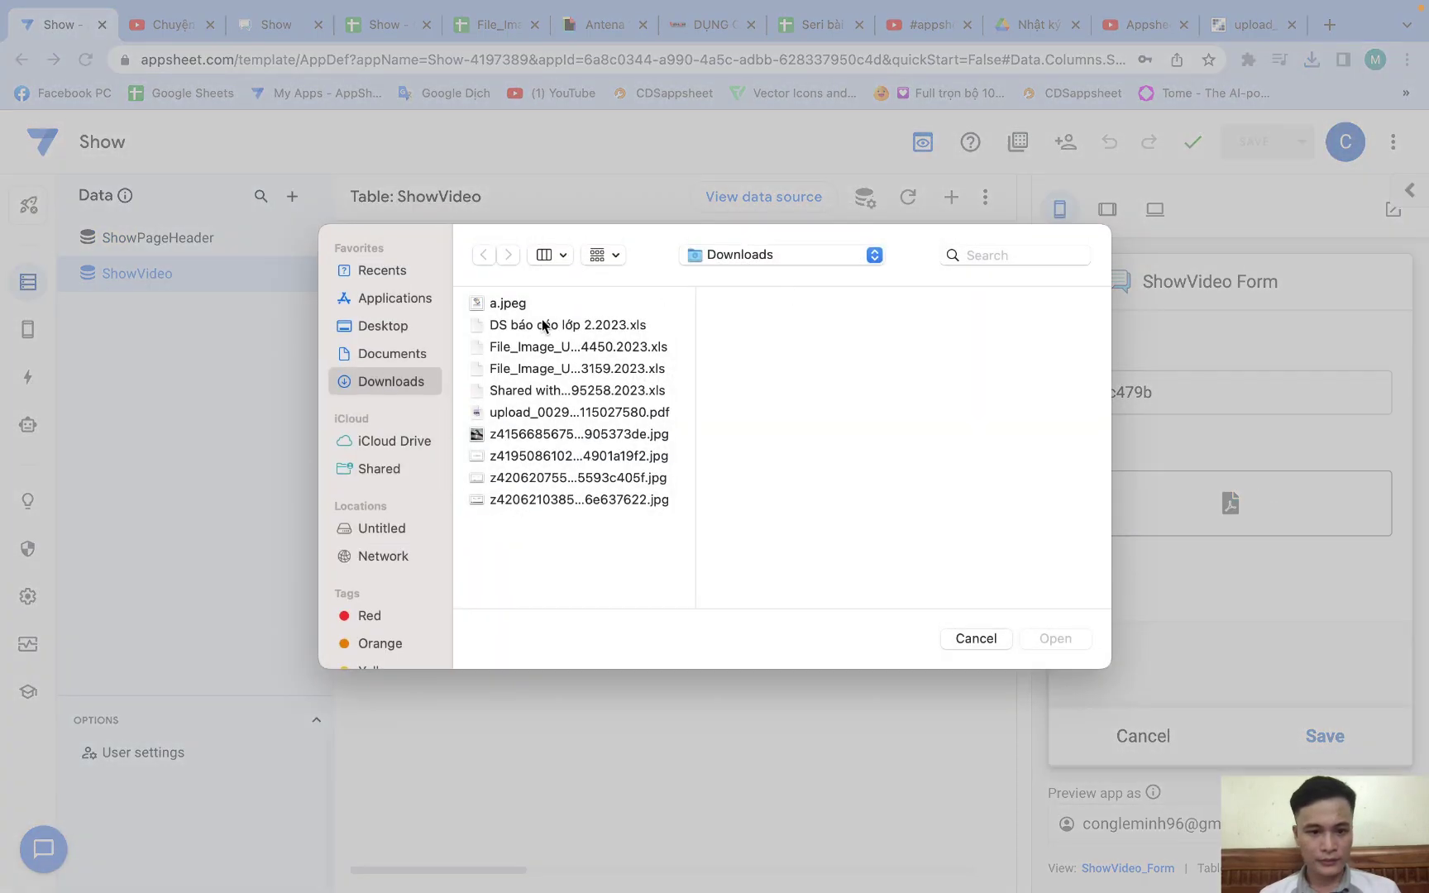
pyautogui.click(537, 414)
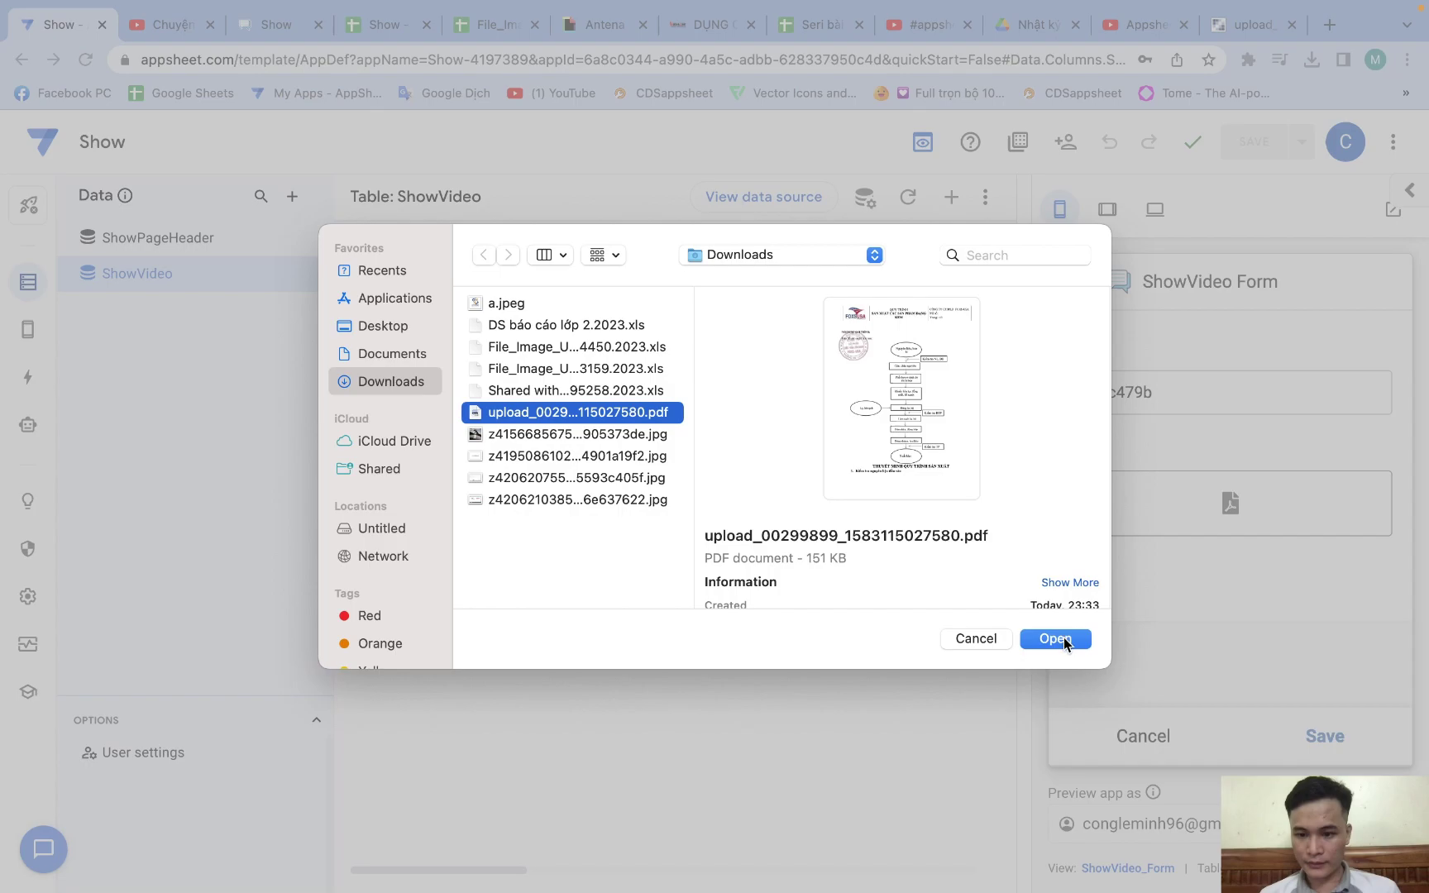
pyautogui.click(1056, 638)
pyautogui.click(1326, 736)
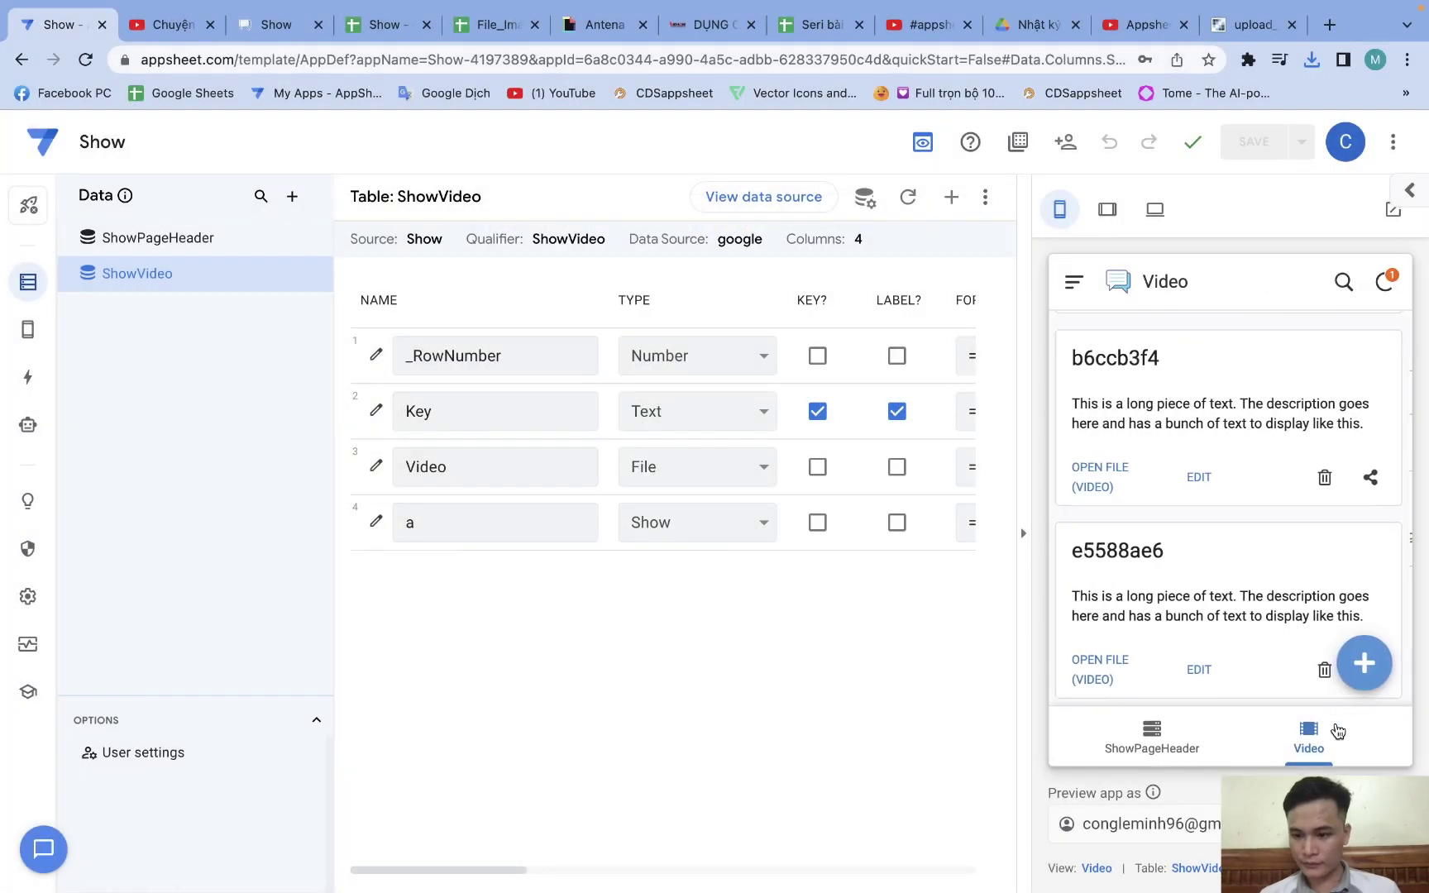
# Open the details of the newly added PDF record in the Video view and sync the preview app
pyautogui.scroll(-3, 1258, 505)
pyautogui.click(1250, 584)
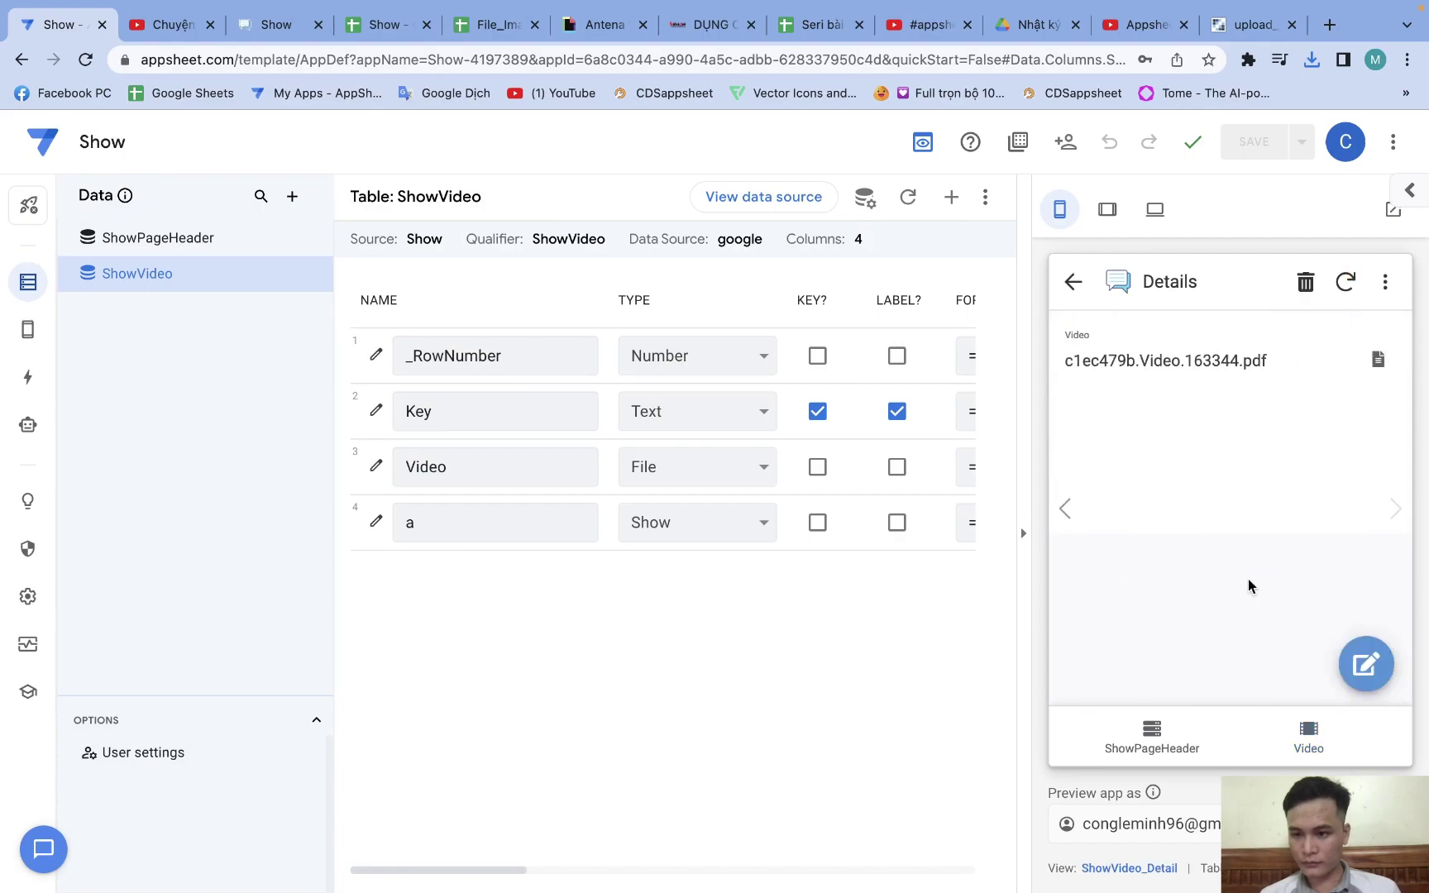
pyautogui.click(1346, 281)
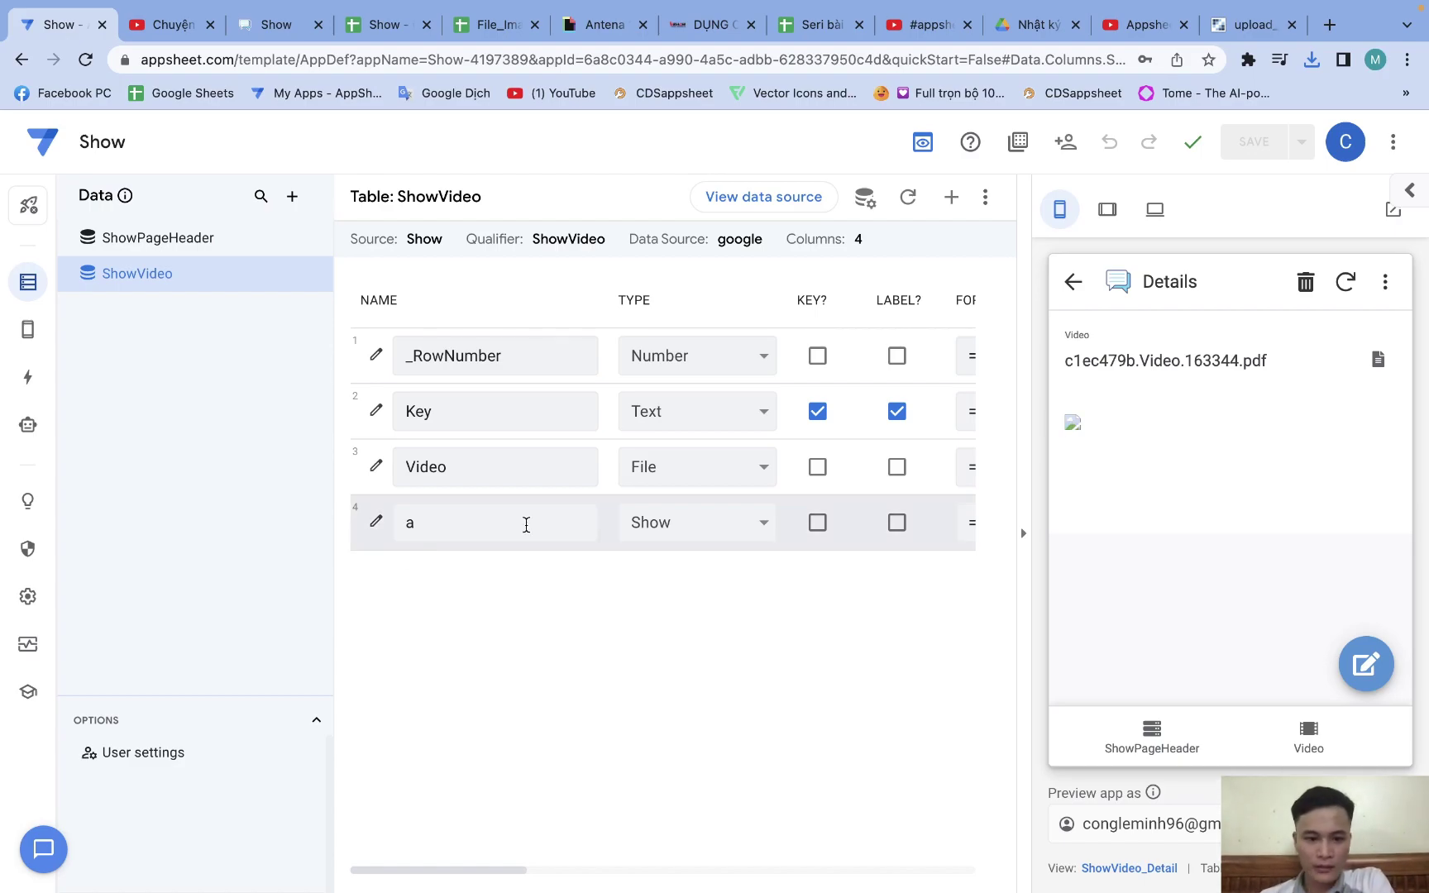
# Check the category options of the ShowVideo table's column a, keep Image, and close the column settings
pyautogui.click(376, 520)
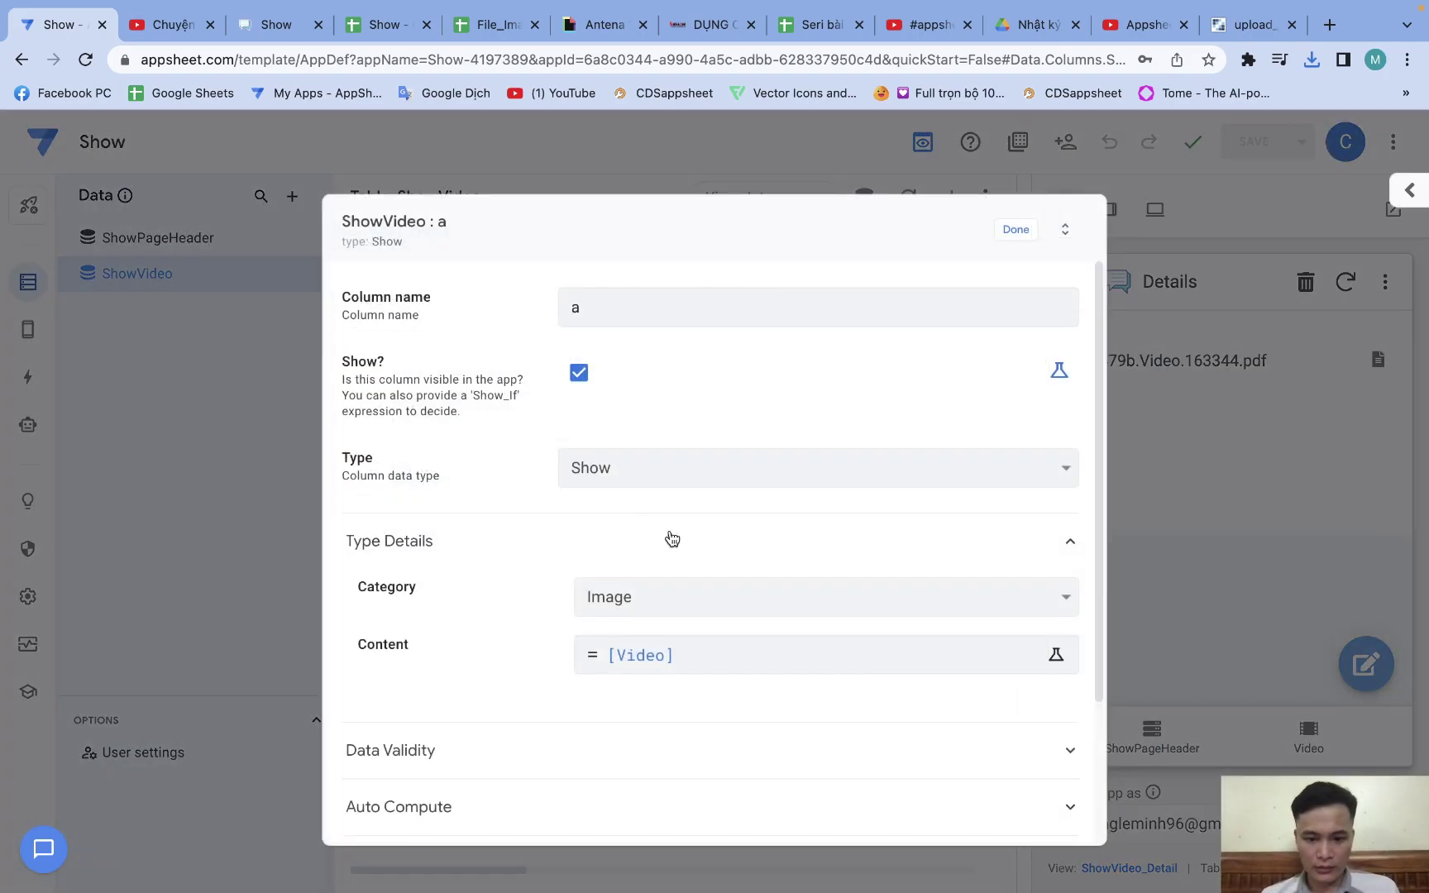
pyautogui.click(730, 594)
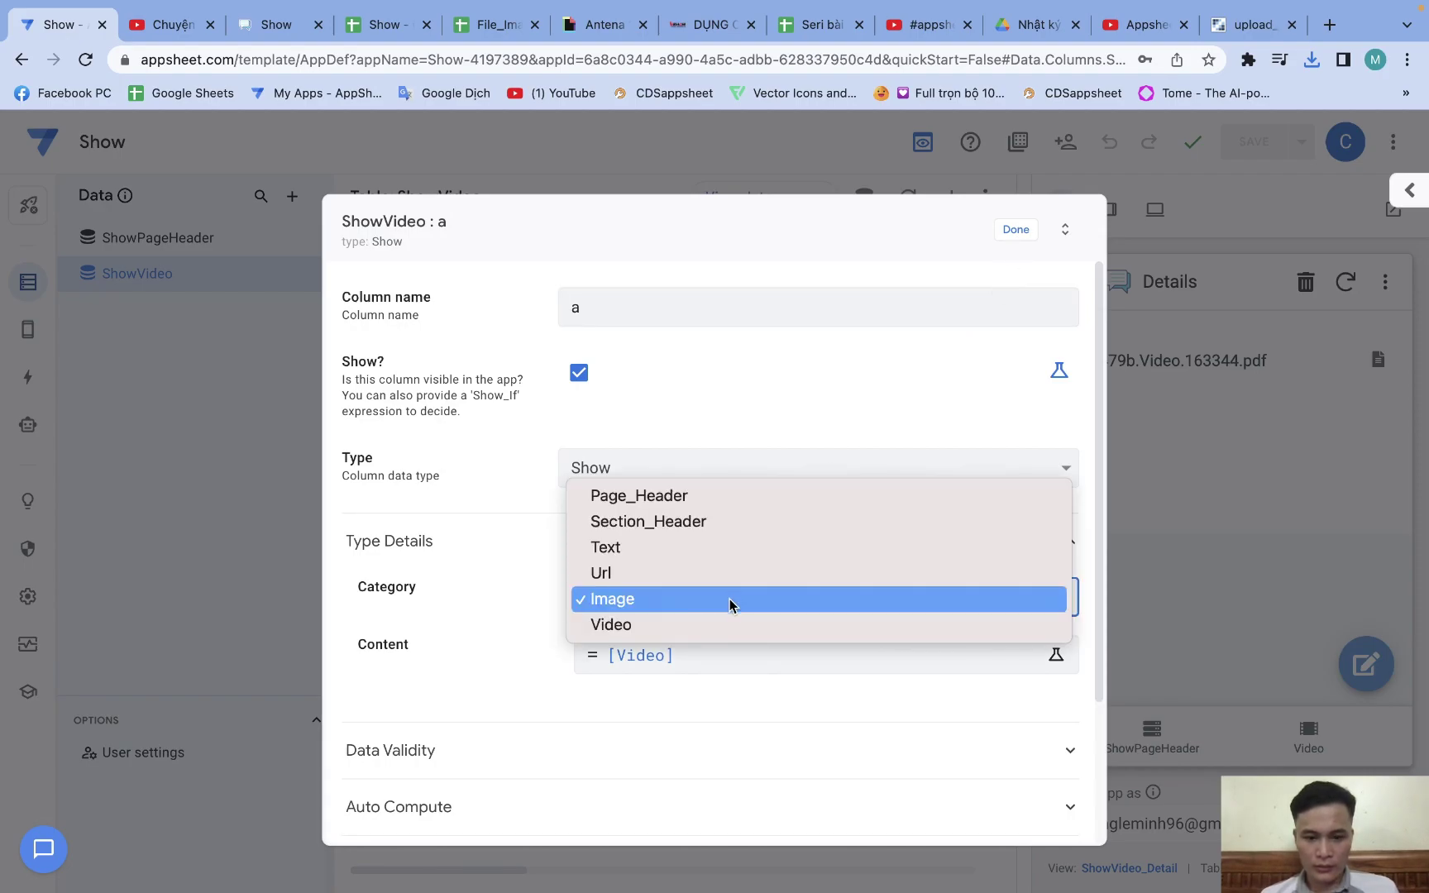
pyautogui.click(730, 601)
pyautogui.click(1016, 231)
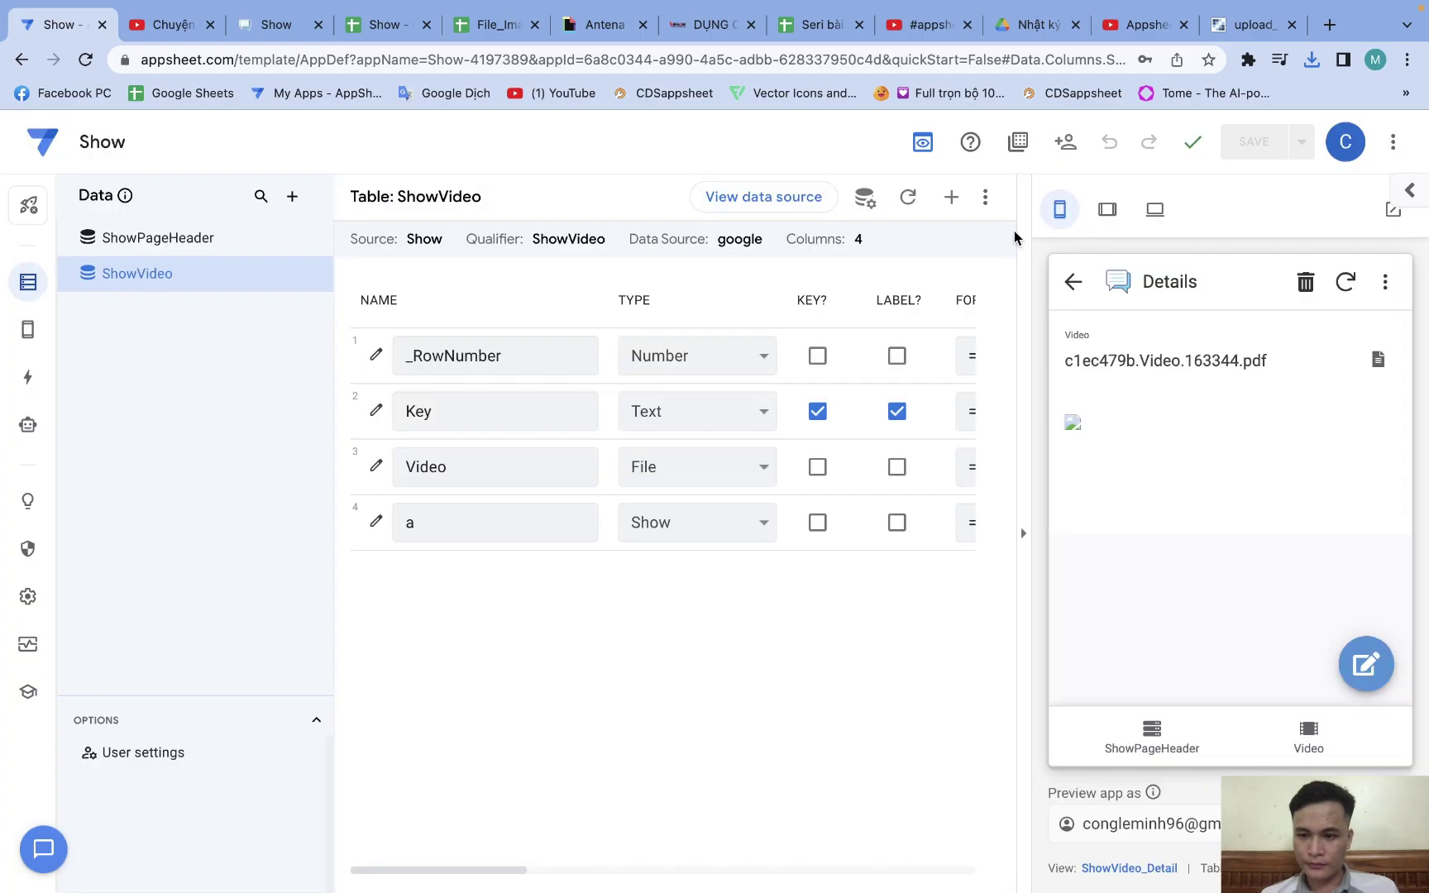